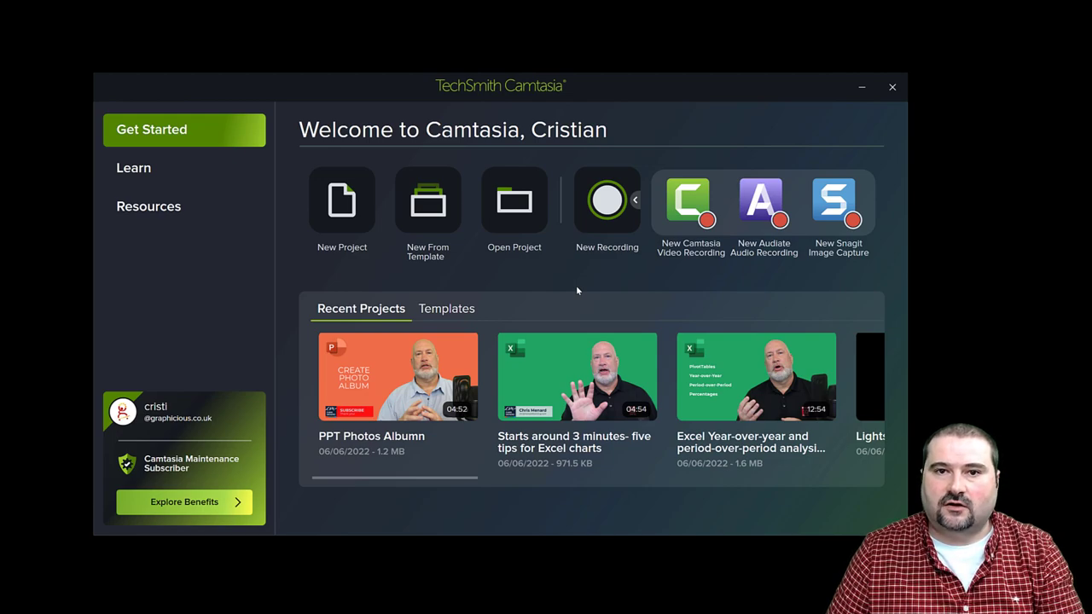
- Look through the recent projects, the Learn page and the Resources page, and return to the Get Started page
left_click_drag(458, 480, 531, 487)
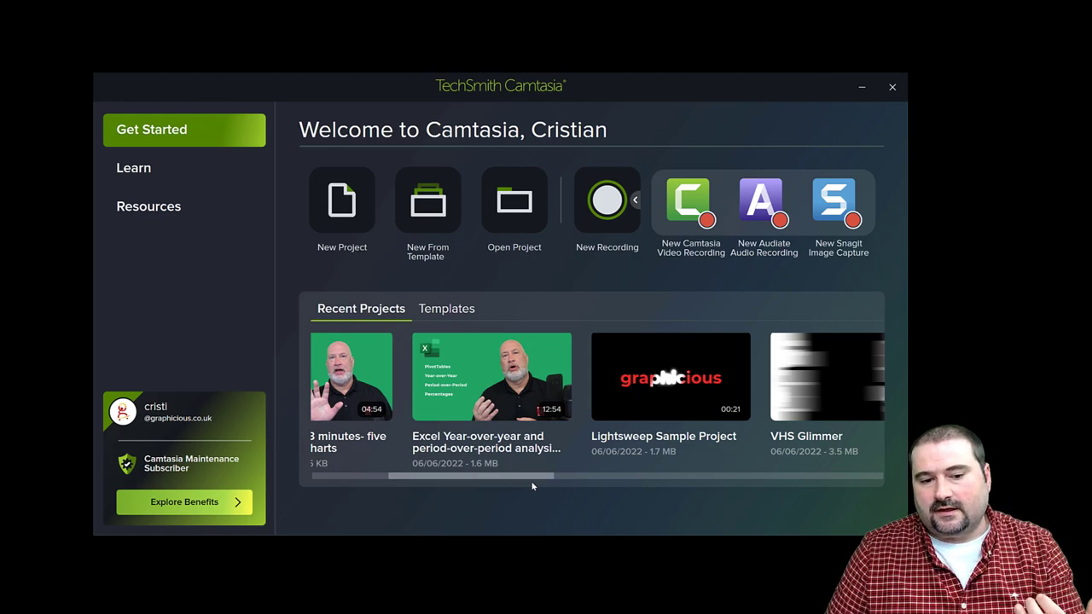
left_click_drag(532, 486, 655, 480)
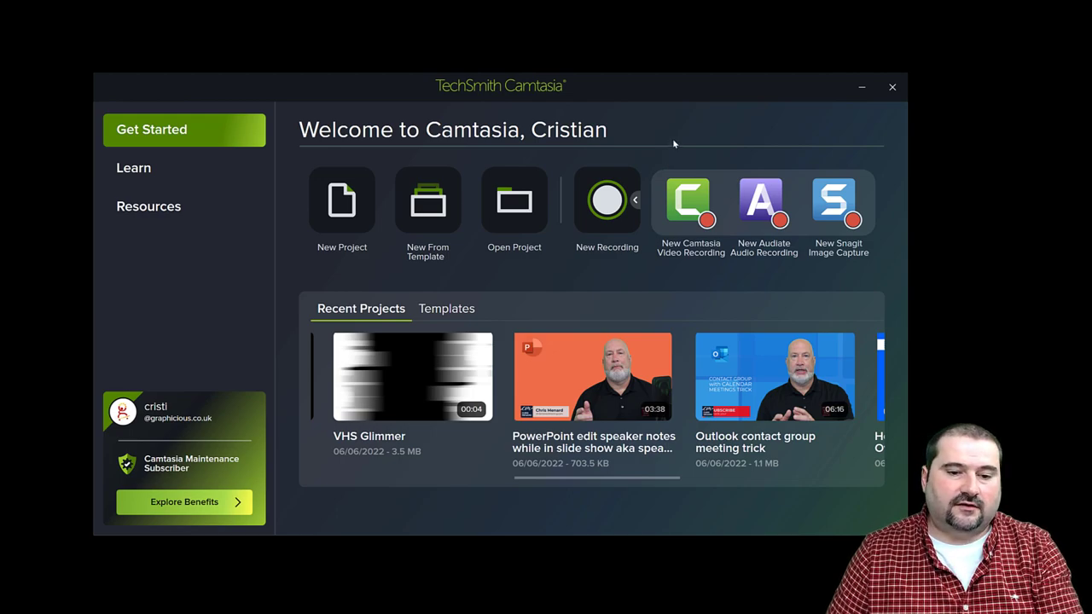
left_click(196, 169)
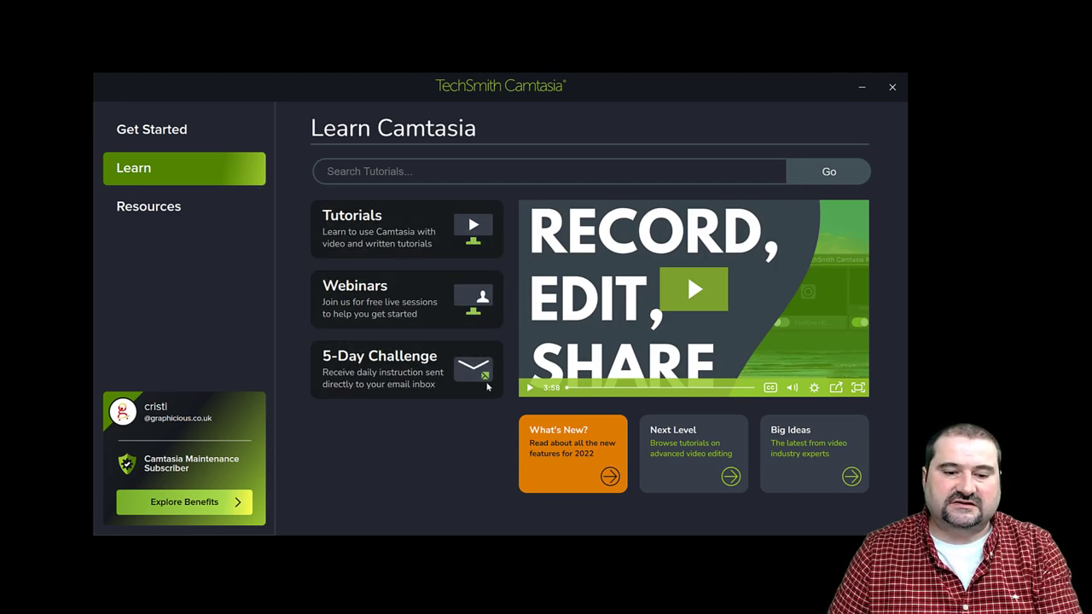
left_click(219, 208)
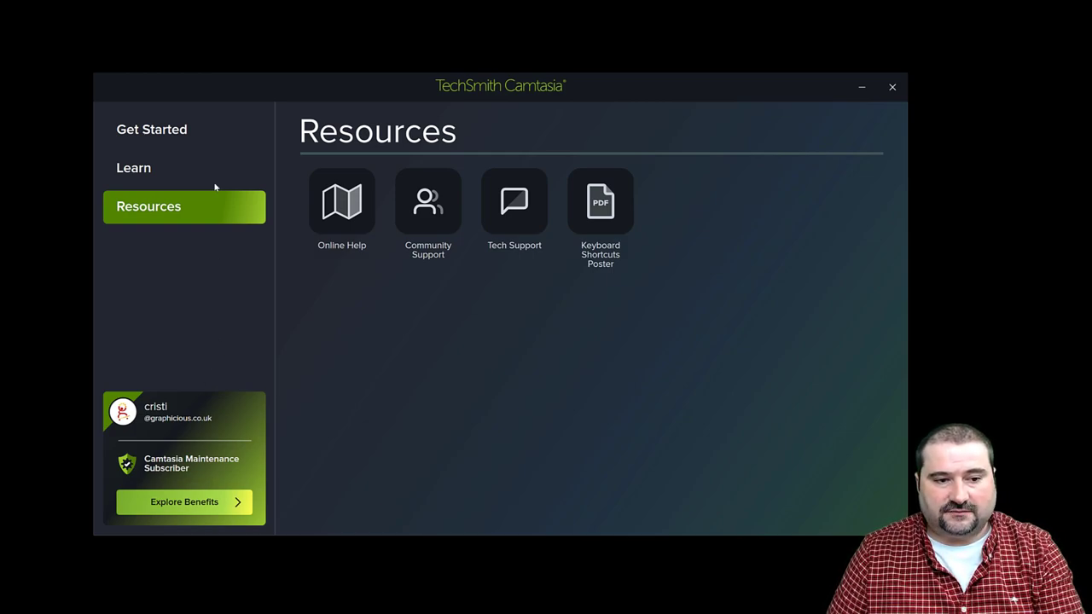
left_click(196, 132)
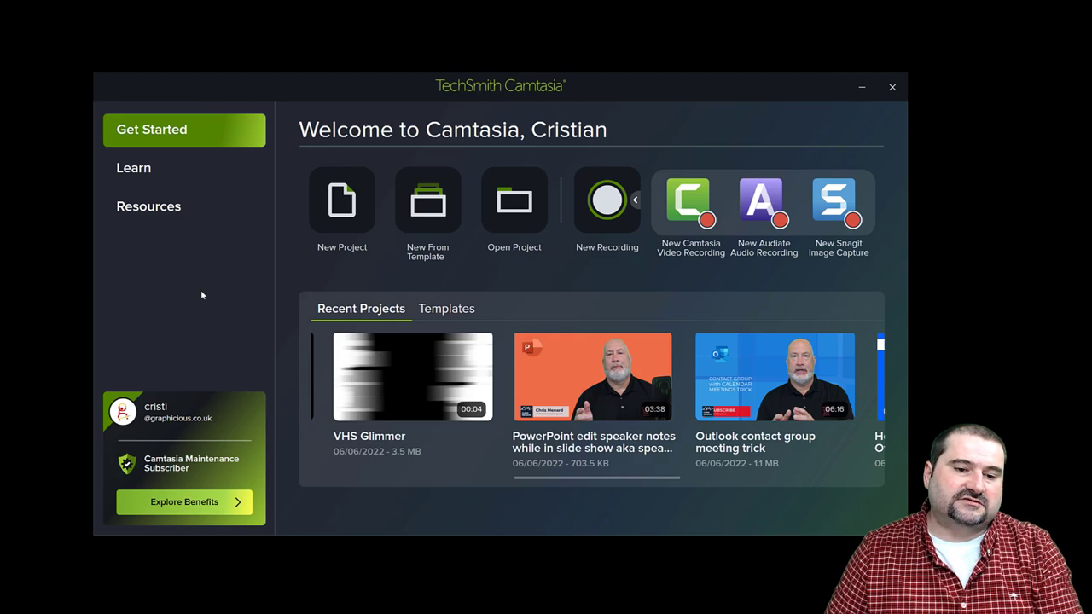
- Open the recent project about editing PowerPoint speaker notes in slide show and look at the project file commands
left_click(587, 384)
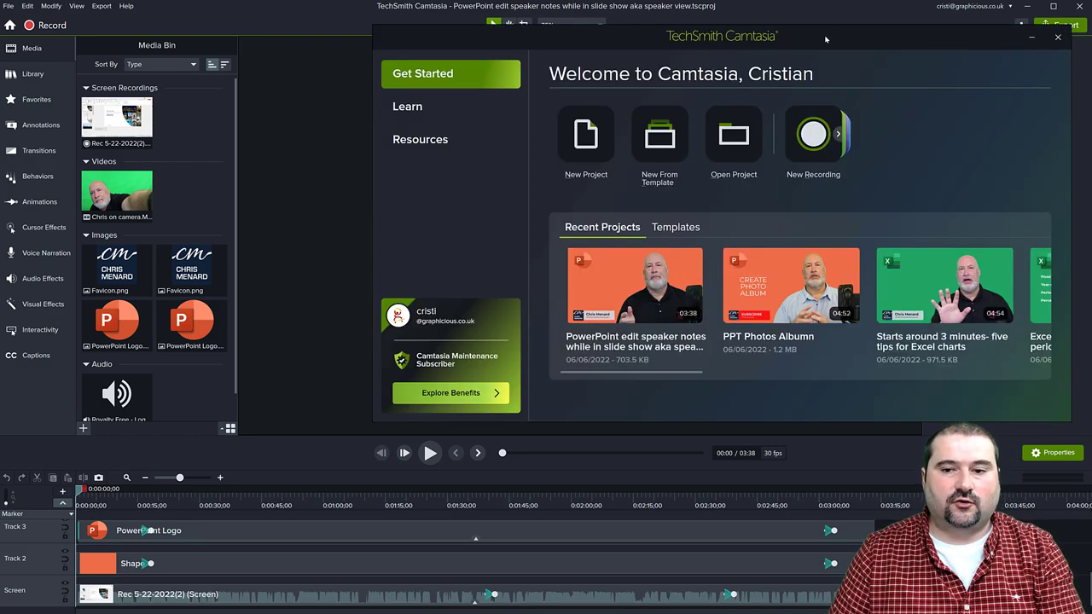
left_click_drag(836, 32, 651, 91)
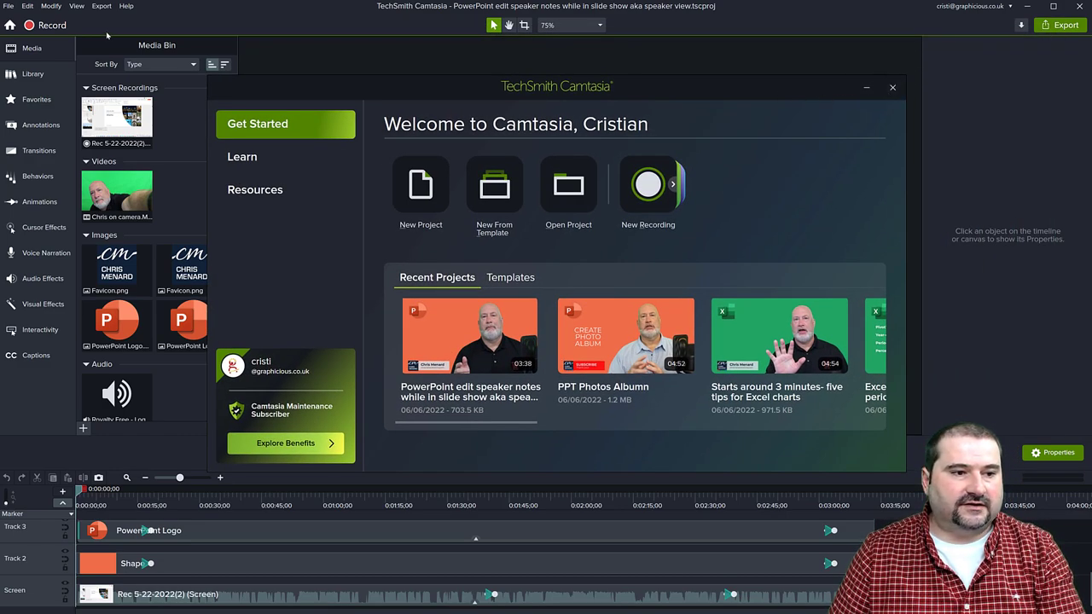
left_click(8, 6)
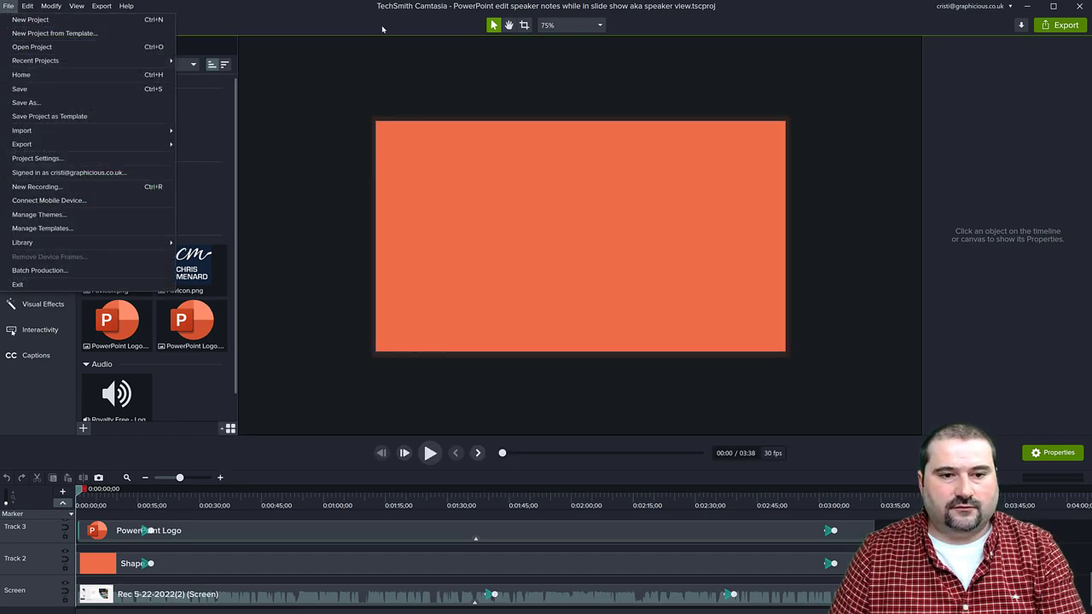
left_click(419, 319)
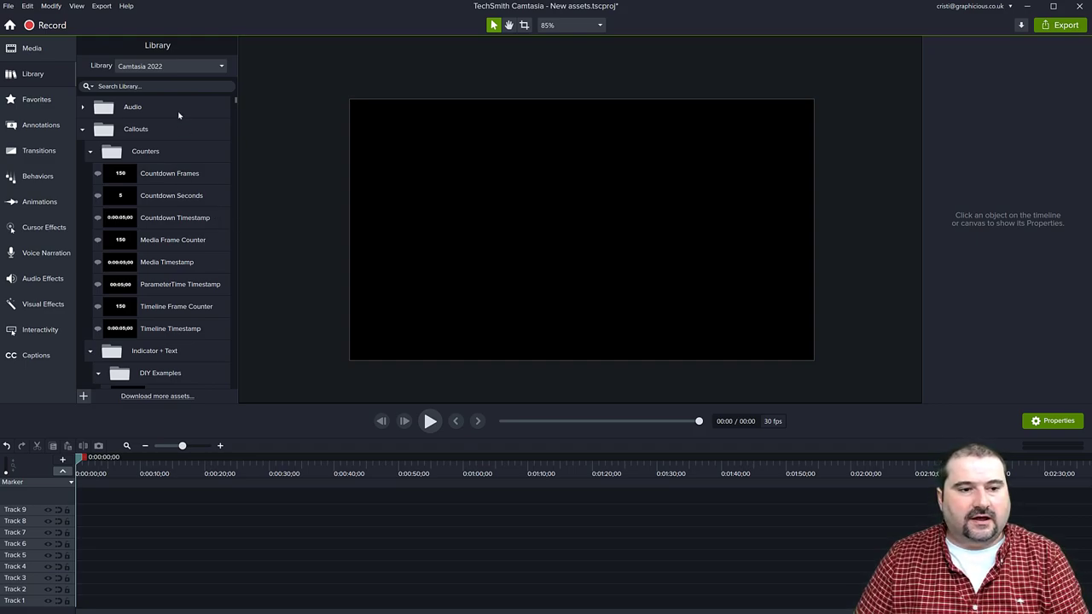
- Choose the Camtasia 2022 library and examine the contents of its Audio and Callouts folders
left_click(178, 66)
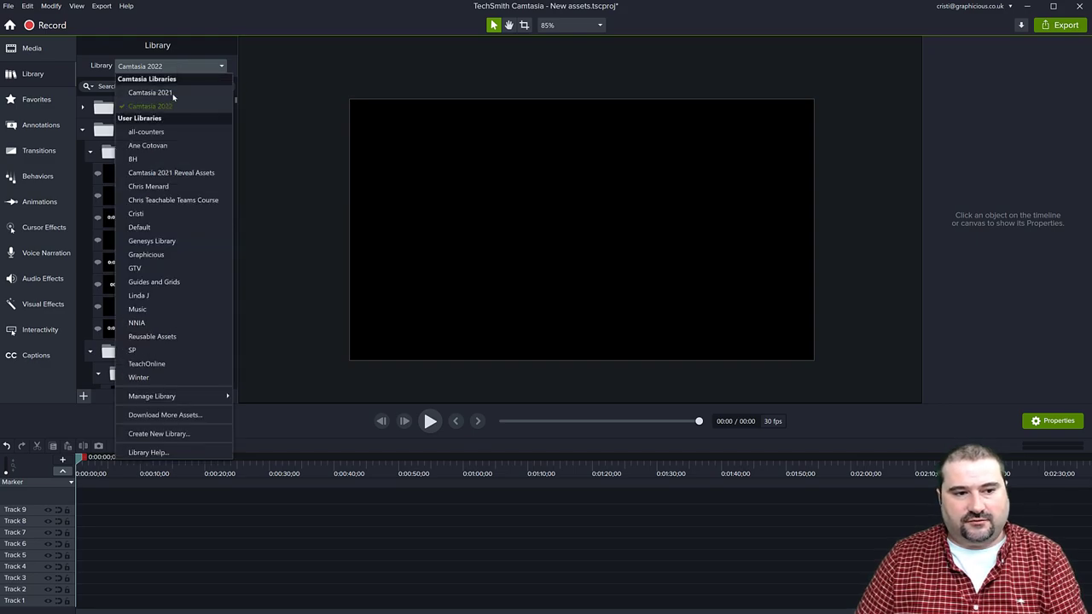
left_click(170, 103)
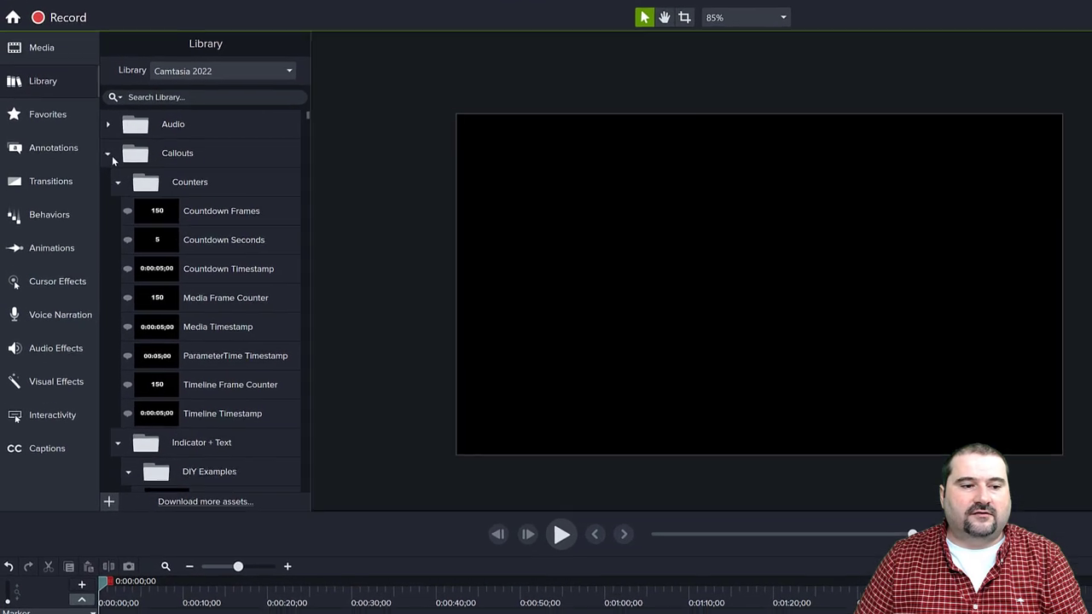
left_click(82, 129)
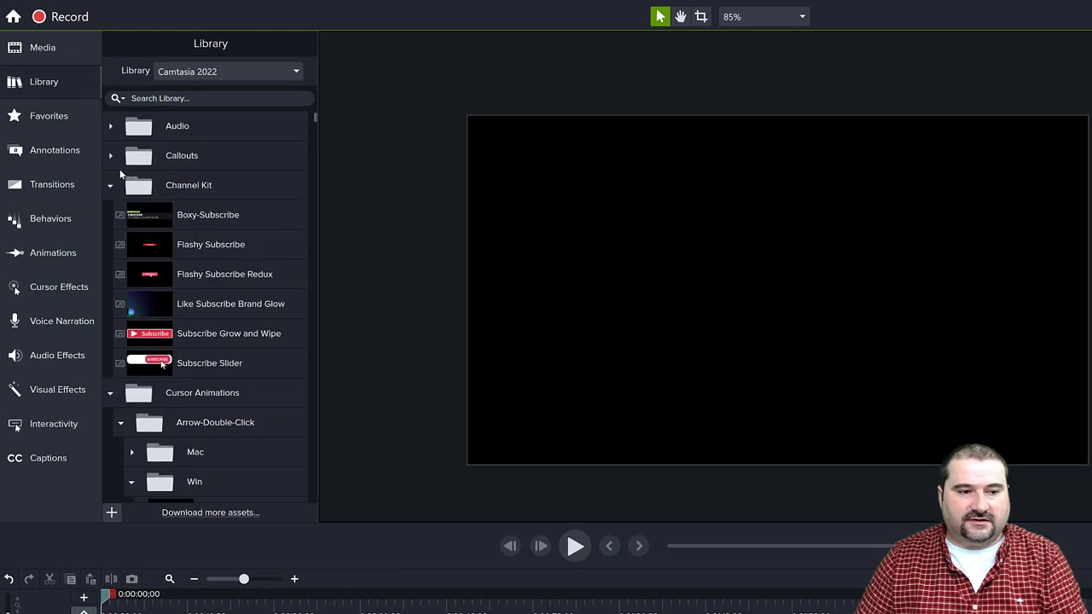
left_click(111, 155)
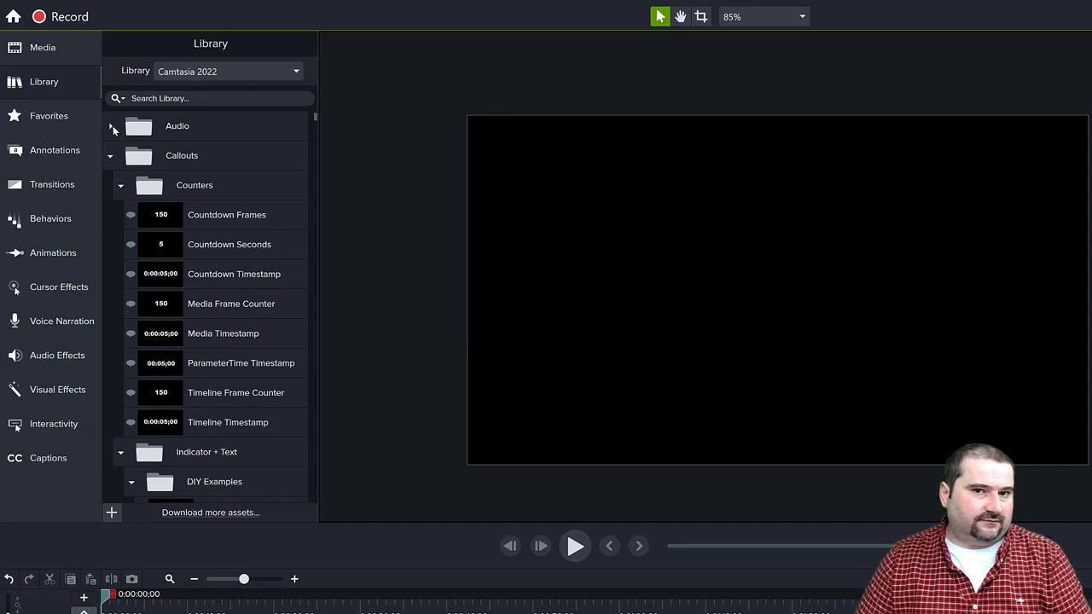
left_click(111, 127)
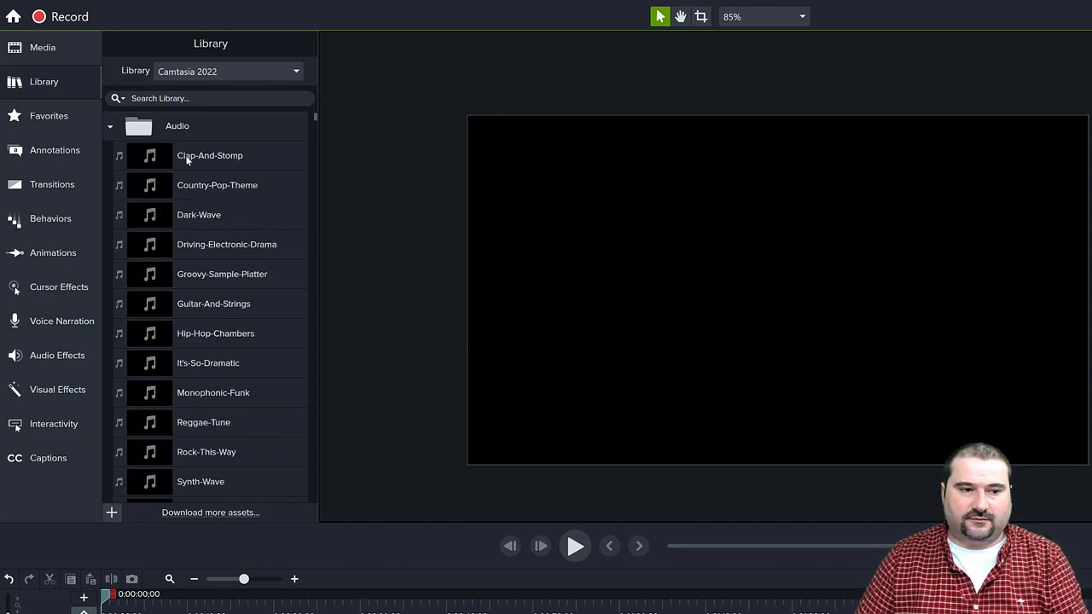
scroll(196, 227, "down", 6)
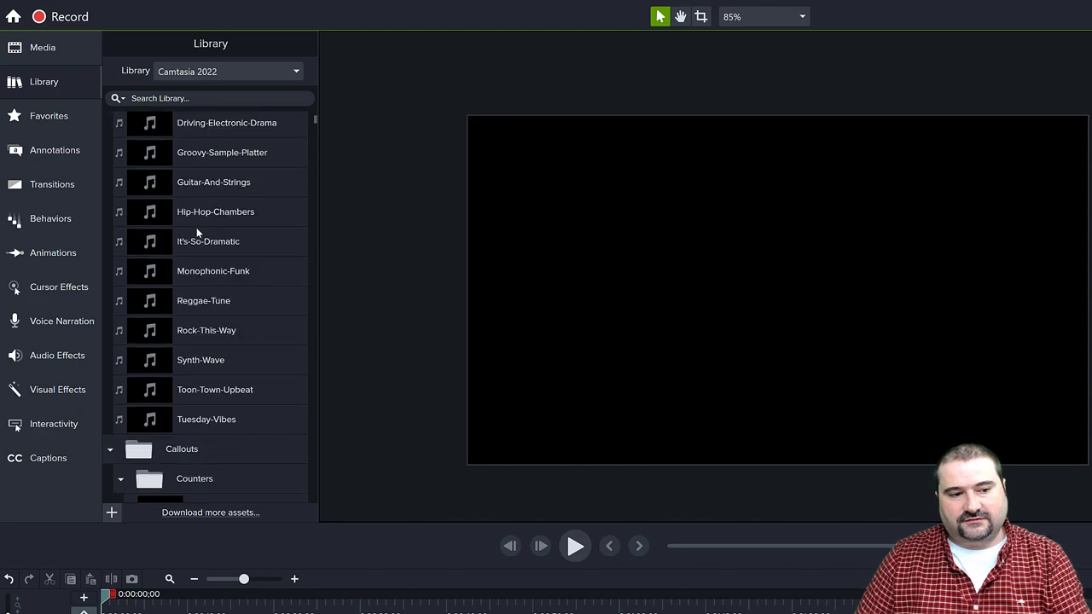
scroll(195, 250, "down", 5)
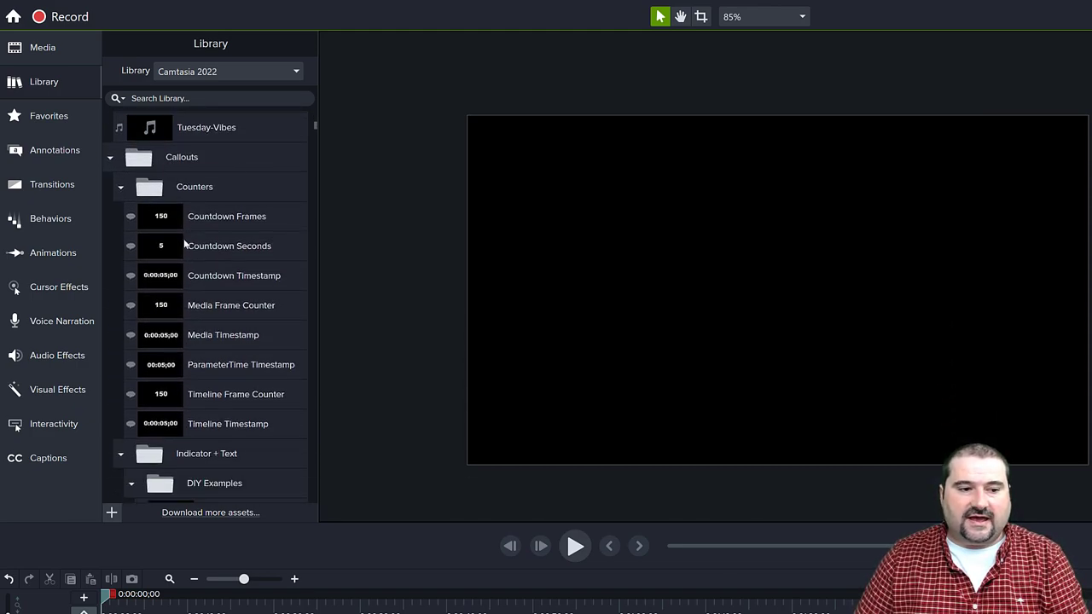
- Try out the Countdown Timestamp counter by playing it on the canvas, and delete it
scroll(183, 213, "down", 2)
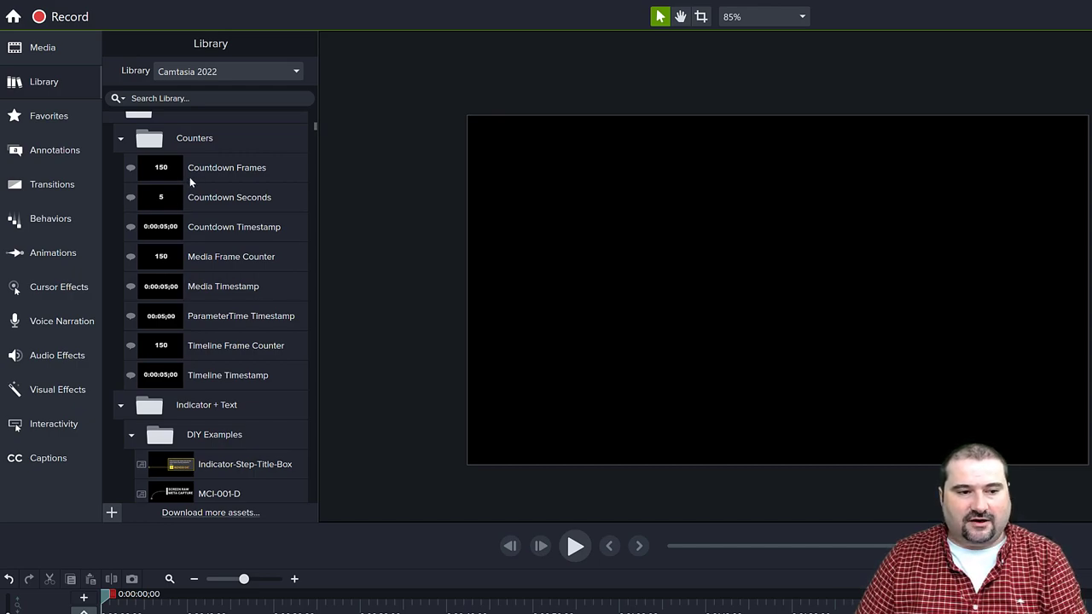
left_click_drag(166, 227, 785, 310)
left_click(415, 237)
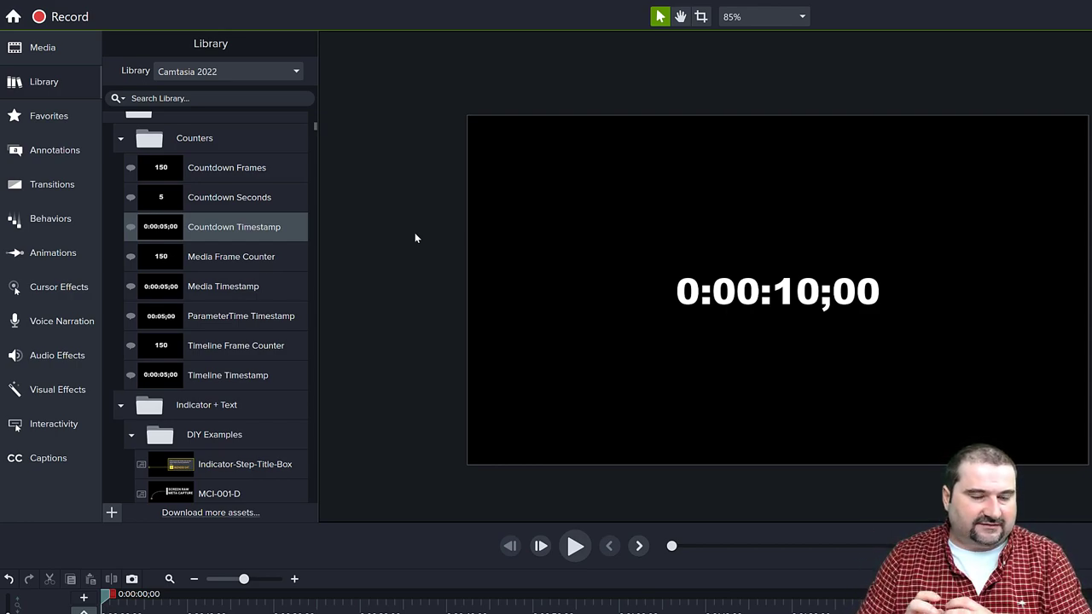
key("space")
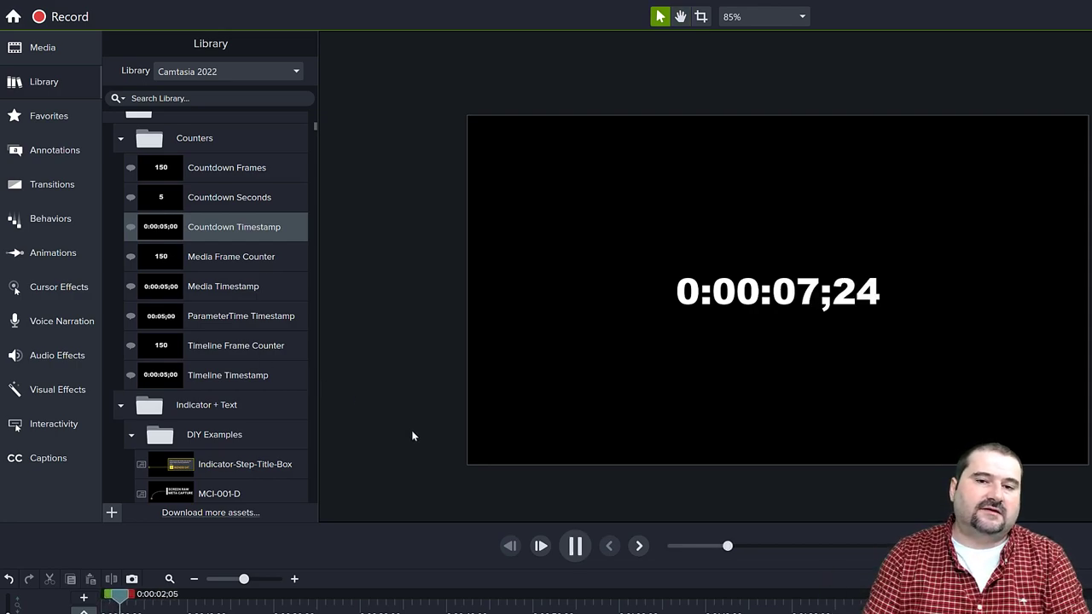
key("space")
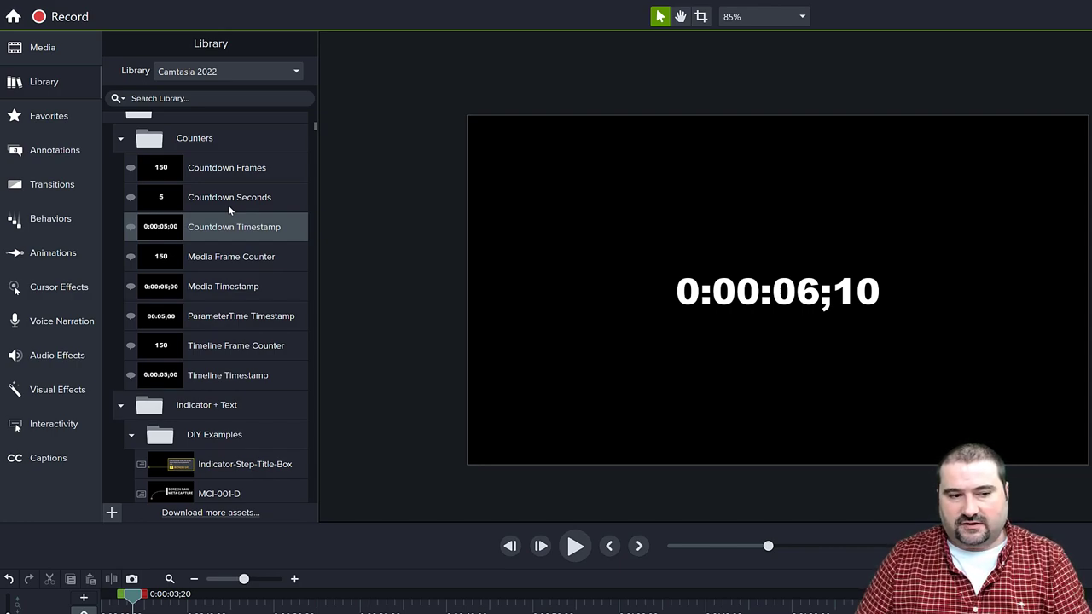
scroll(219, 256, "down", 5)
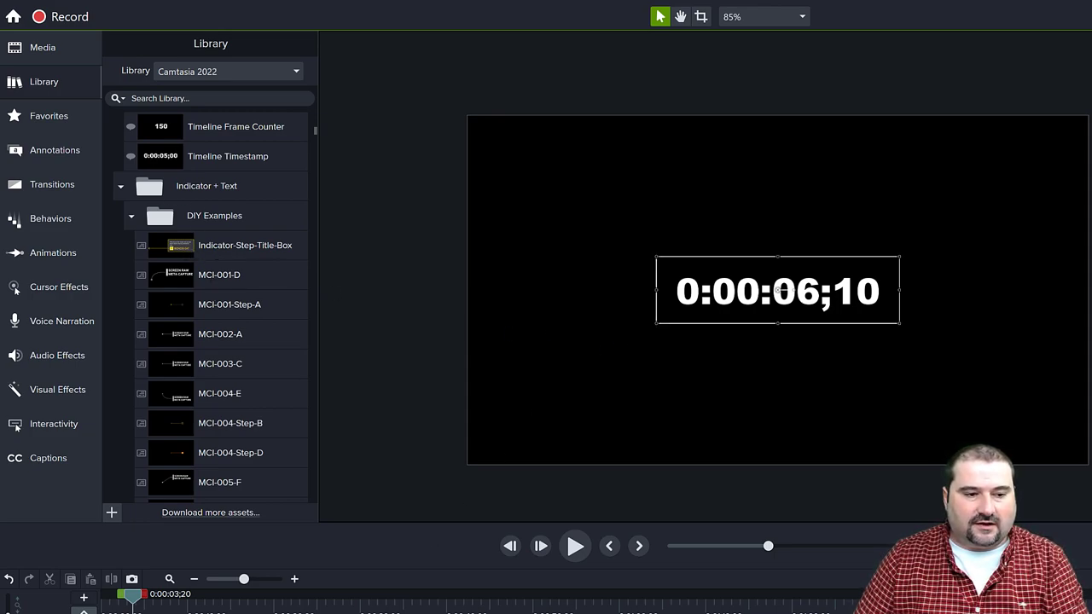
key("Delete")
- Add the MCI-004-E callout from the DIY Examples folder to the canvas and play its animation
left_click_drag(206, 401, 685, 296)
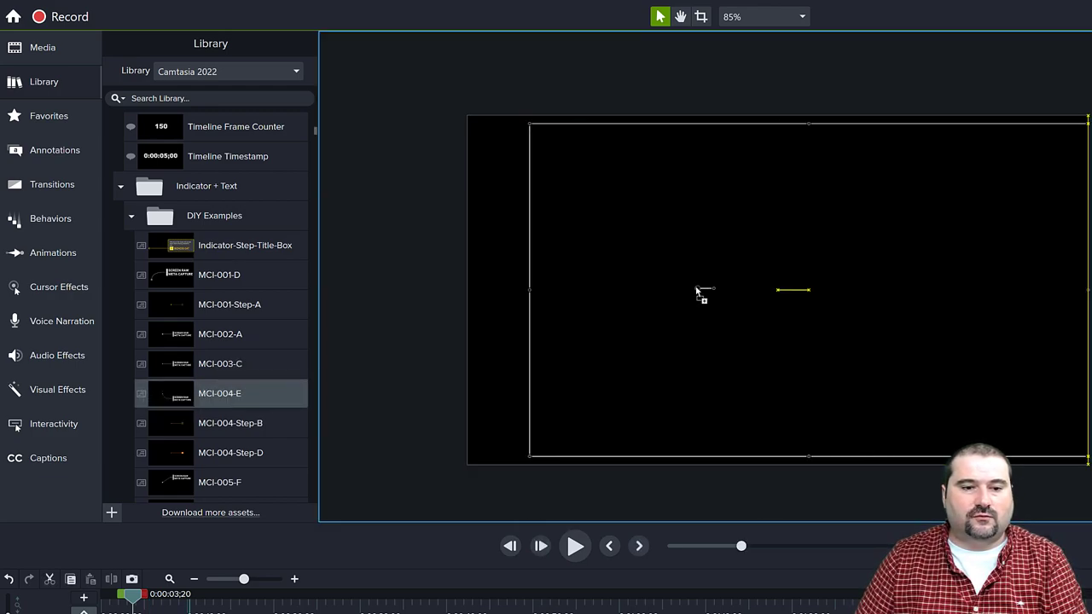
key("space")
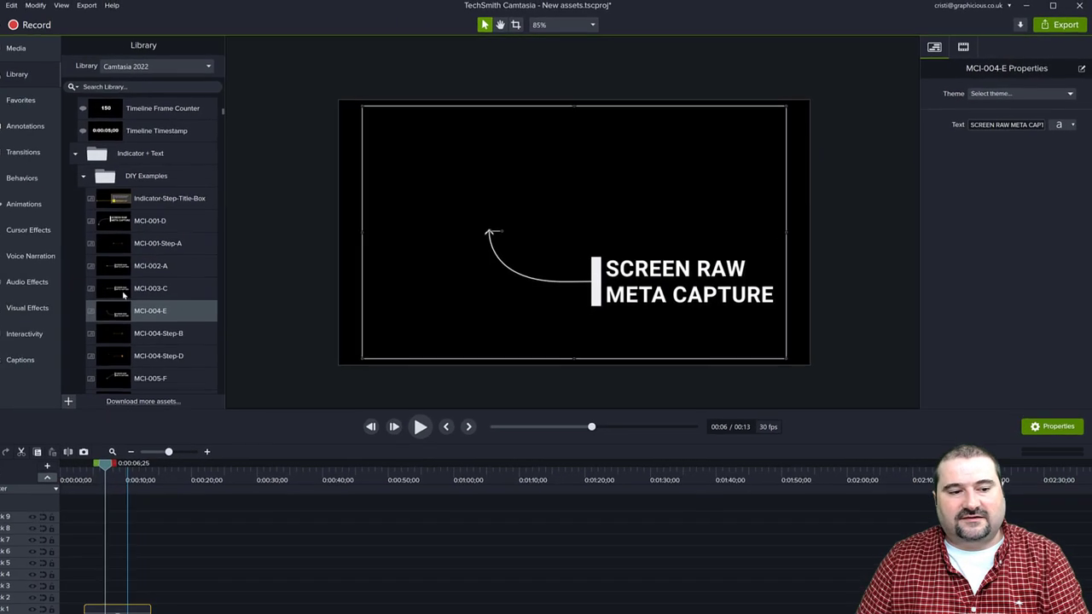
- Add the MC-007-Right-Down title callout to Track 1 at about 20 seconds and preview its animation
scroll(119, 294, "down", 5)
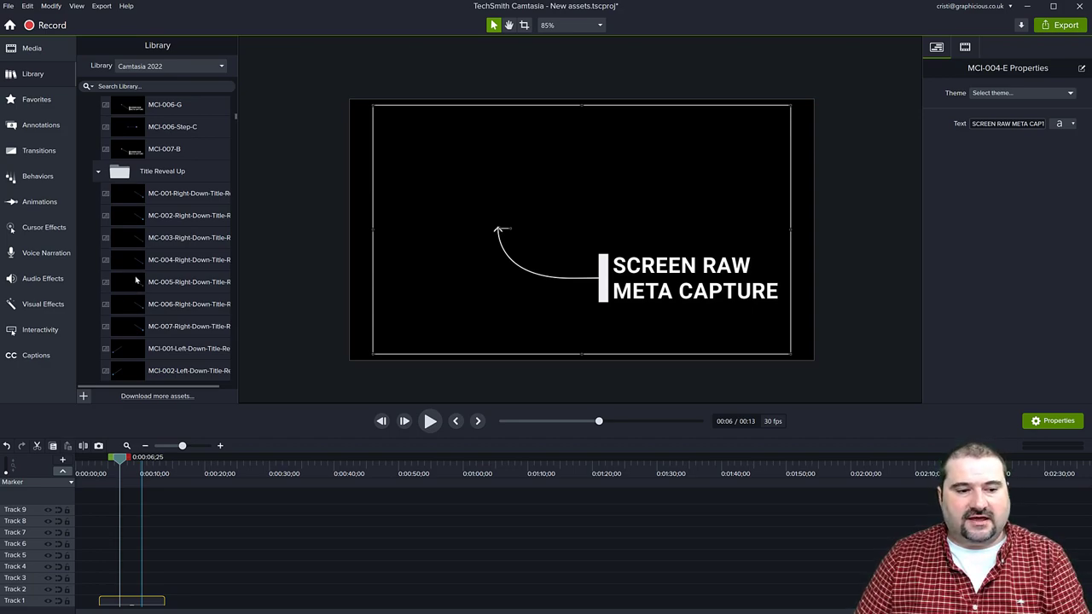
scroll(138, 280, "down", 2)
left_click(282, 297)
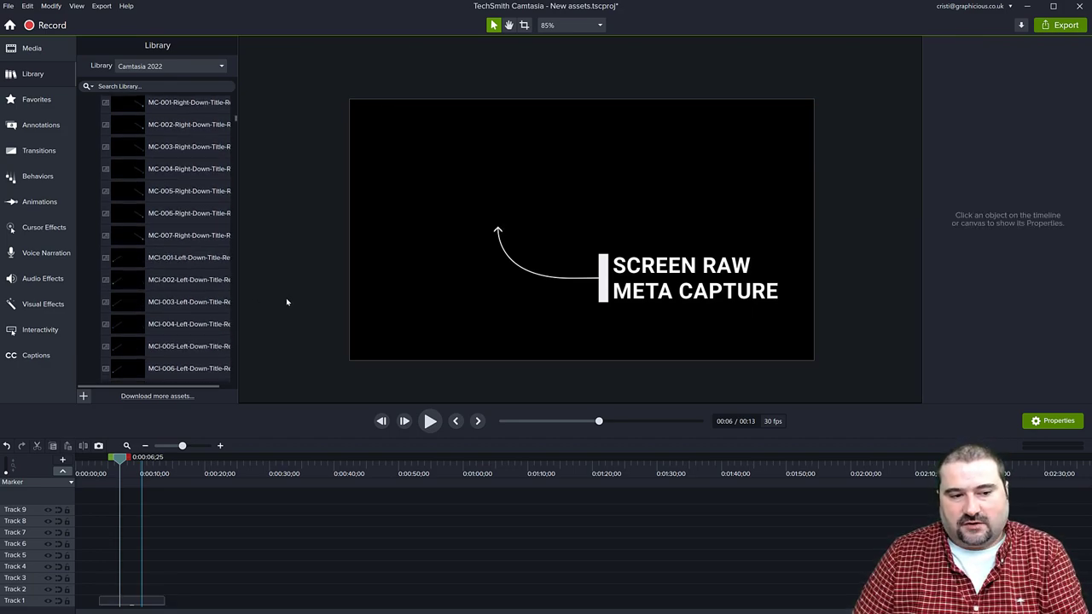
left_click(209, 466)
left_click_drag(133, 239, 317, 495)
key("space")
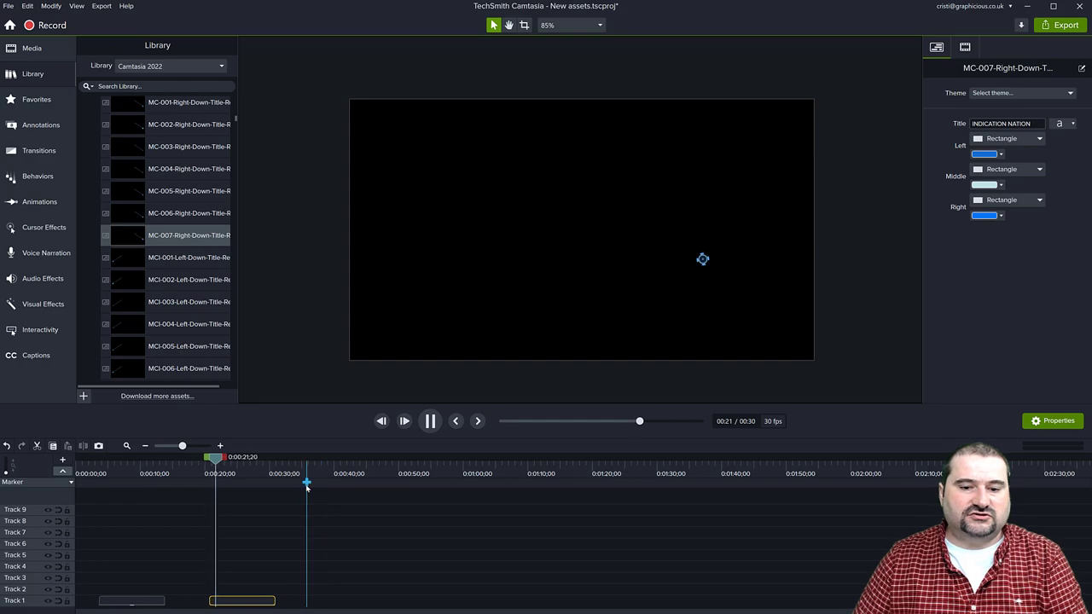
key("space")
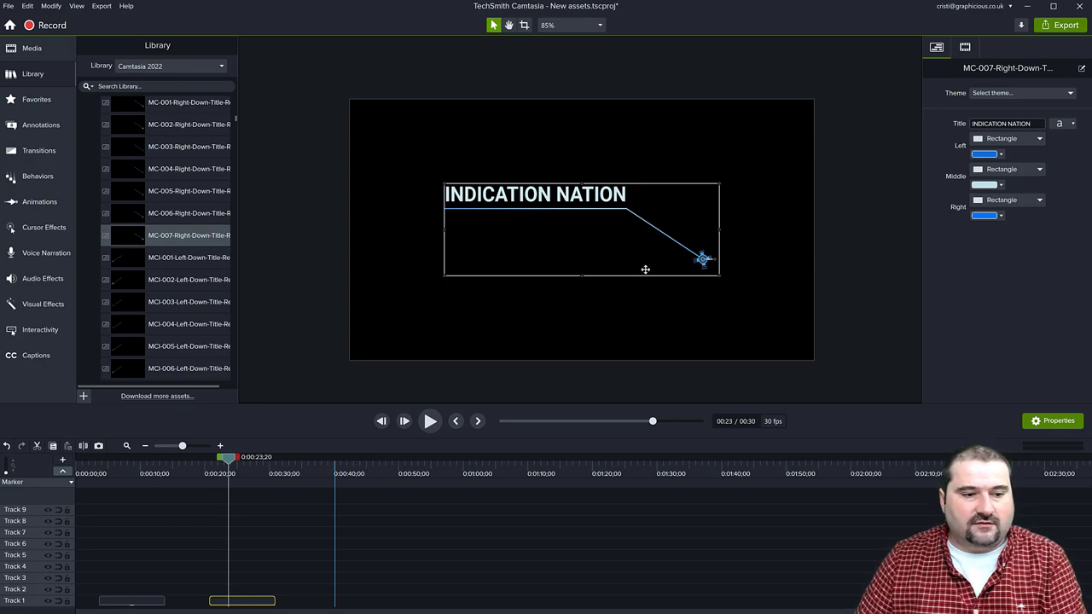
- Review the Counters assets, collapse their folder and examine the Indicator + Text callouts
scroll(154, 264, "down", 1)
scroll(154, 264, "up", 10)
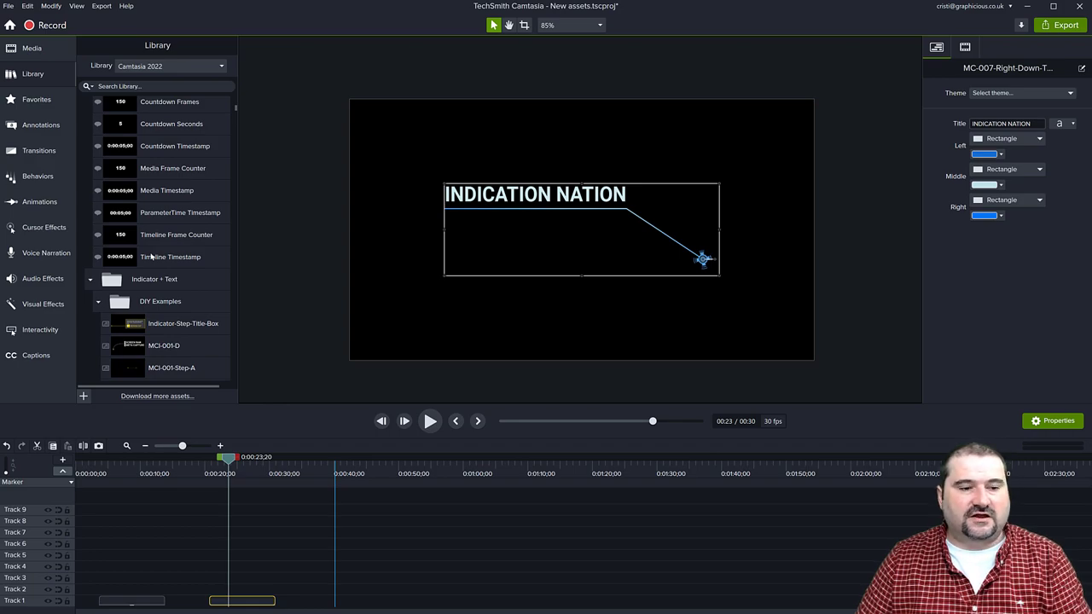
scroll(152, 255, "up", 3)
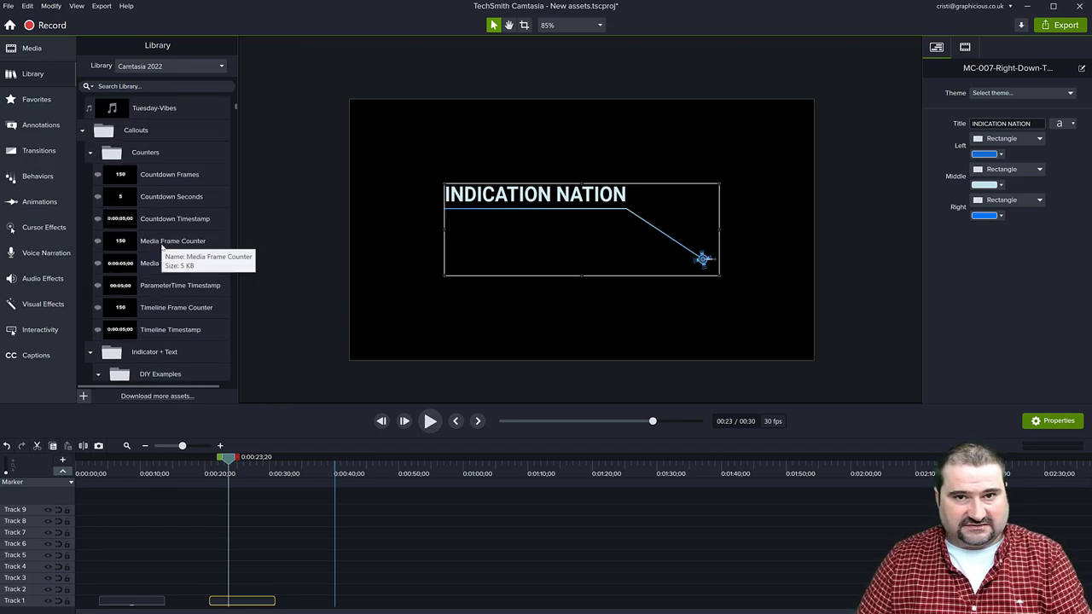
scroll(162, 247, "down", 1)
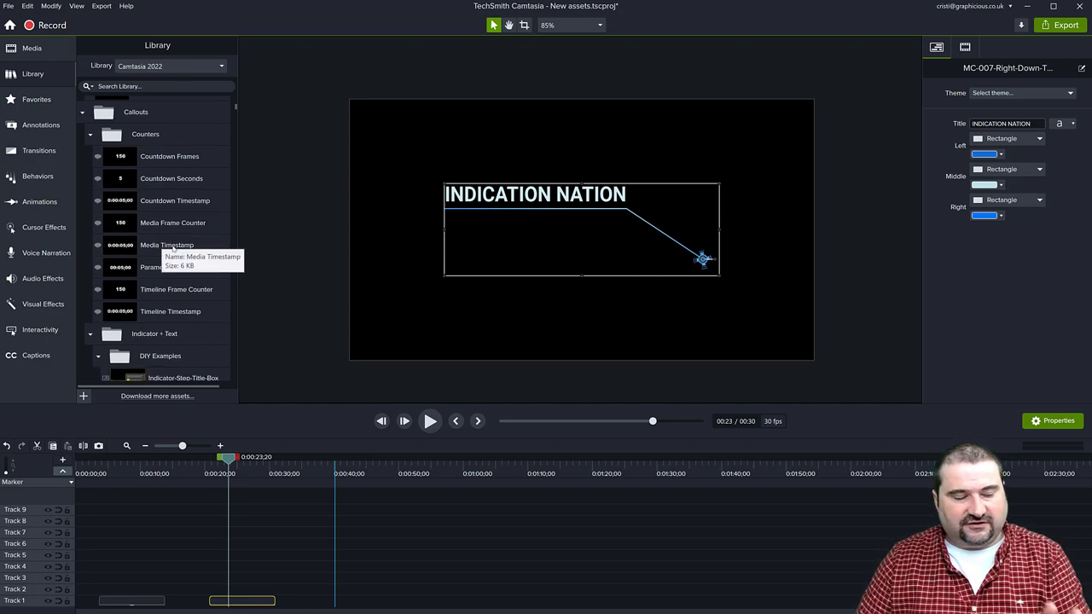
left_click(91, 135)
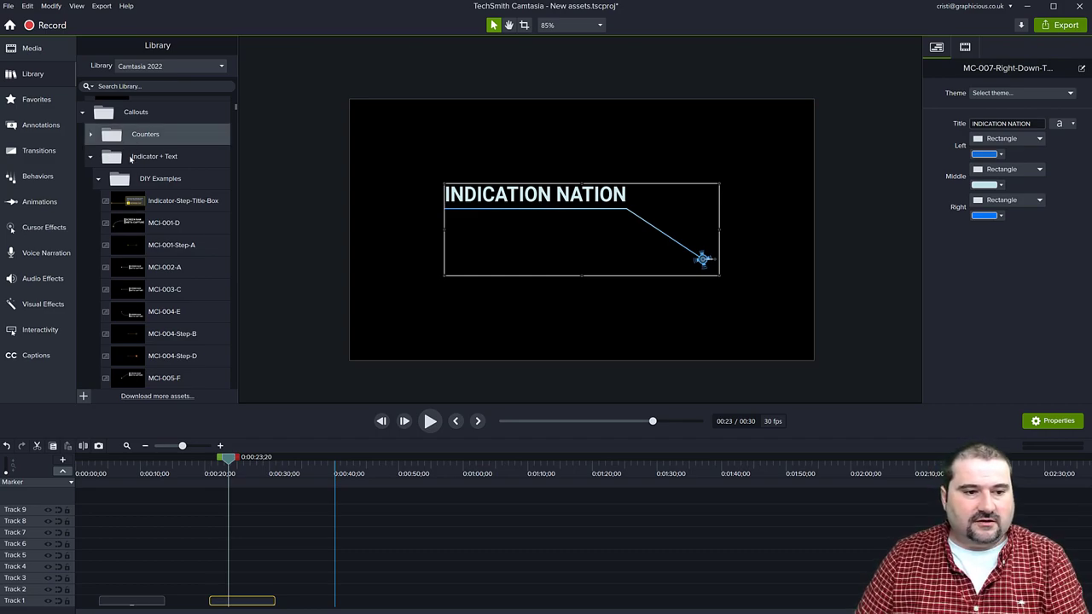
scroll(145, 181, "down", 2)
scroll(145, 241, "down", 2)
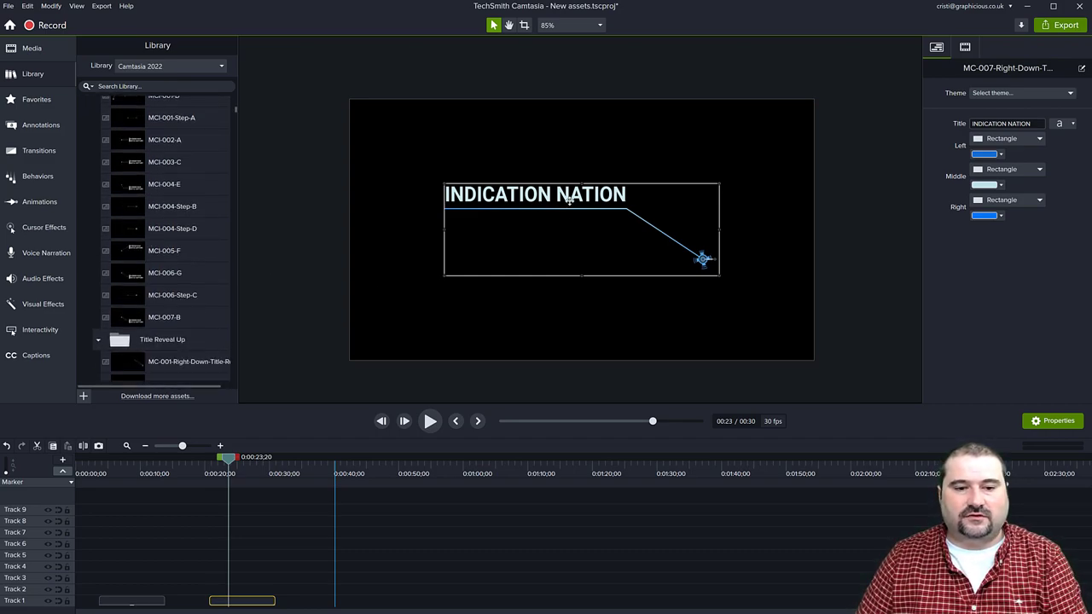
- Move the INDICATION NATION callout toward the canvas's lower right, add the MC-003-Right-Down title callout above it and play the animation
left_click_drag(569, 200, 622, 245)
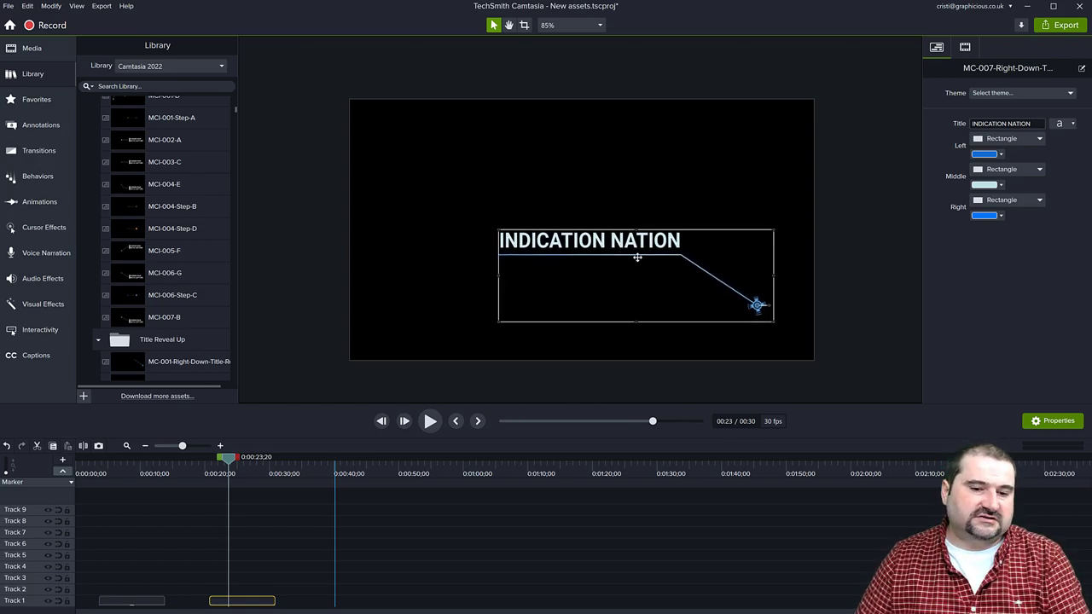
scroll(159, 249, "down", 4)
left_click_drag(133, 284, 638, 194)
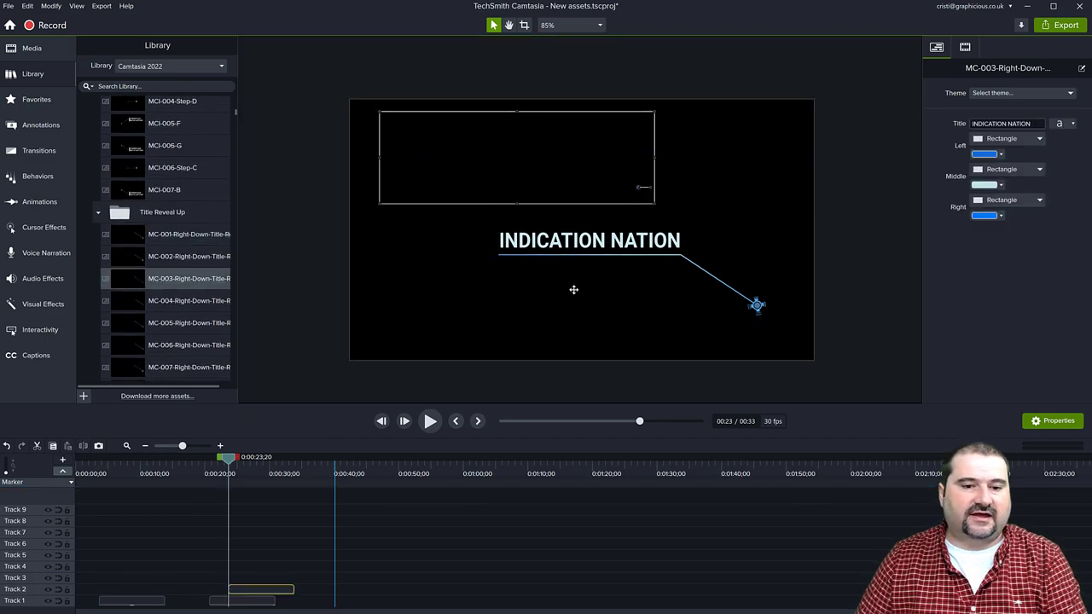
key("space")
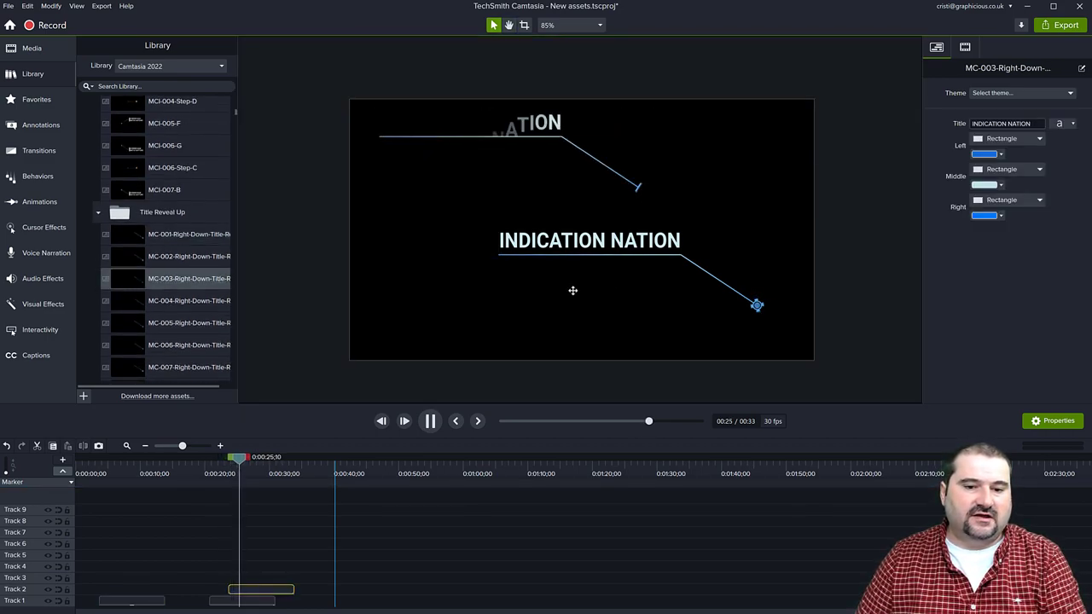
- Stop the playback, collapse the Title Reveal Up folder and examine the MCI-002 indicator assets
key("space")
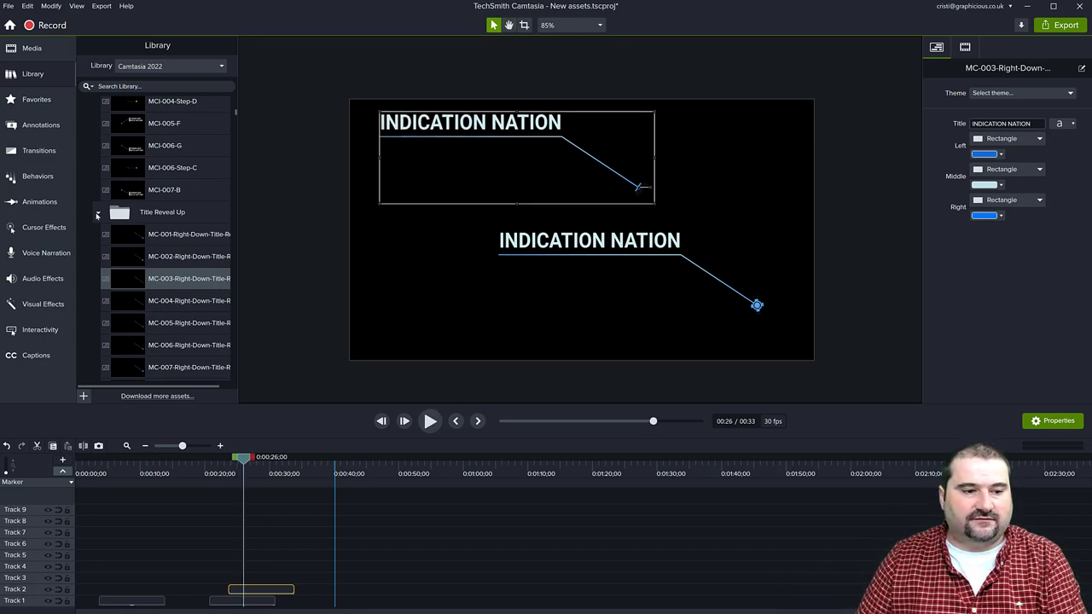
left_click(97, 215)
scroll(128, 290, "down", 5)
scroll(128, 290, "down", 8)
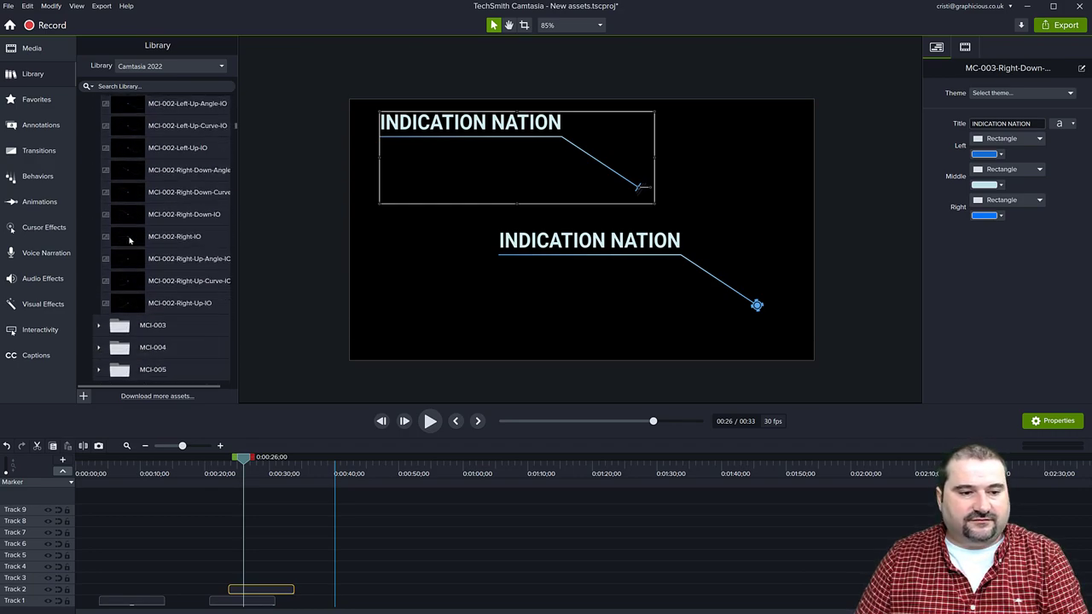
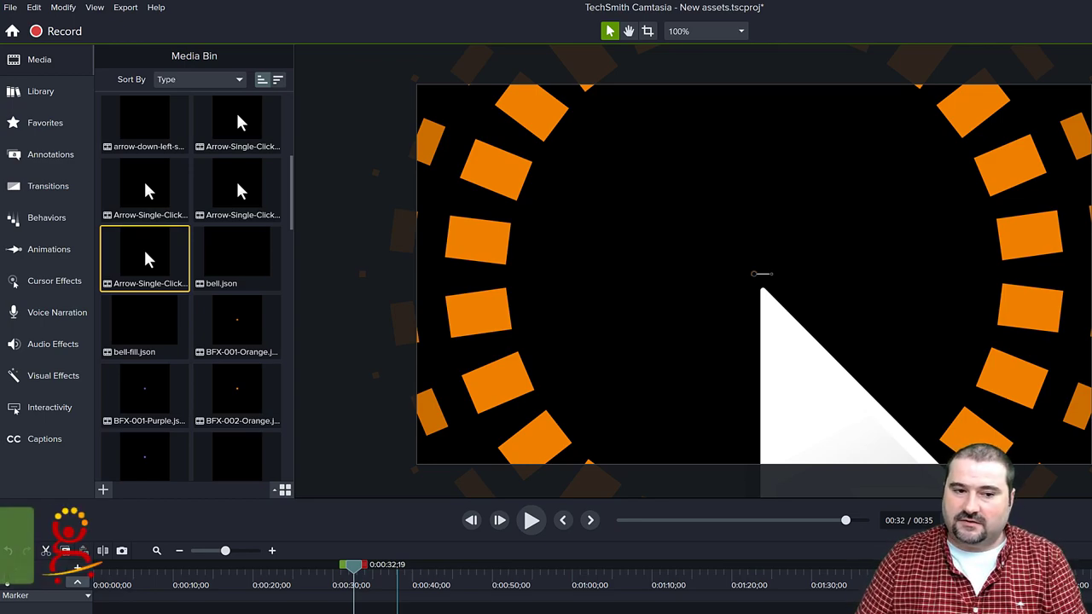
- Inspect the full extent of the oversized arrow animation on the canvas and browse the JSON assets in the media bin
scroll(872, 259, "down", 2)
scroll(872, 259, "down", 2)
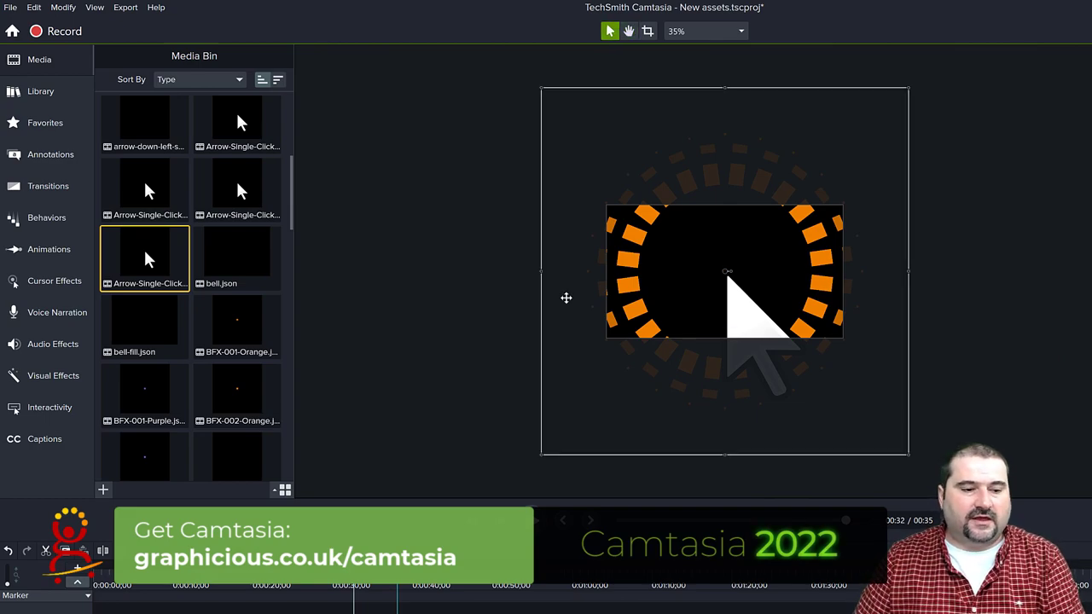
scroll(214, 317, "down", 4)
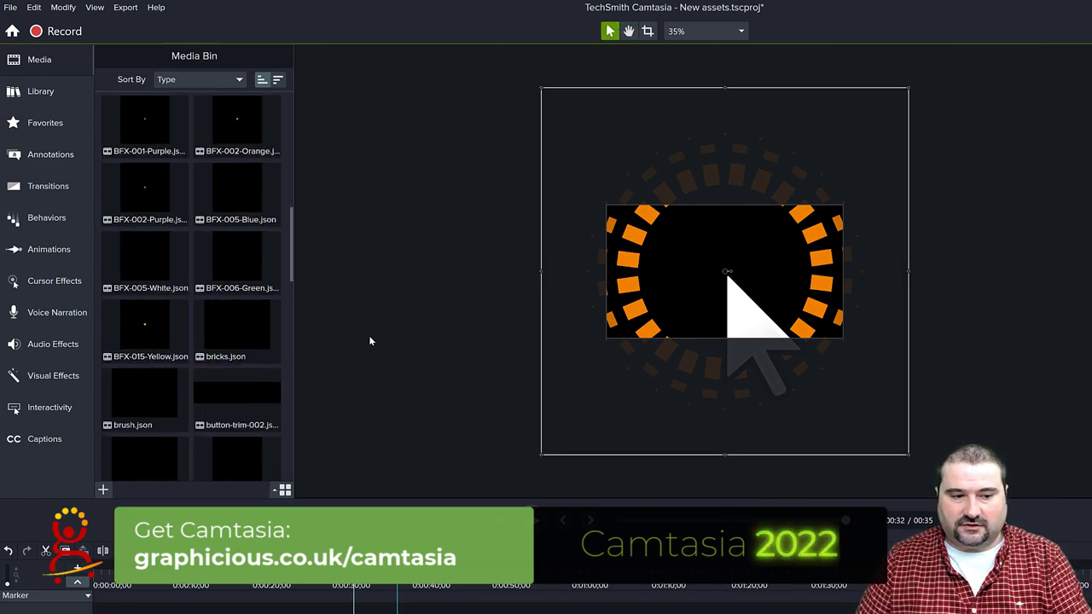
scroll(258, 322, "down", 2)
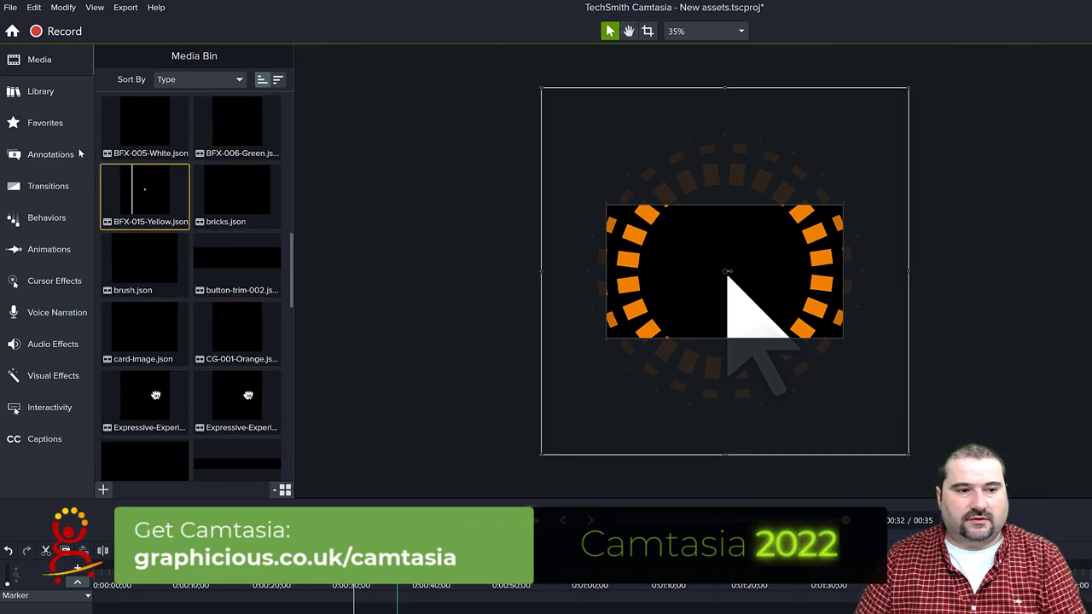
- Return to the Camtasia 2022 library and browse to the Win cursors under Cursor Animations, Arrow-Double-Click
left_click(42, 91)
scroll(222, 282, "down", 1)
scroll(193, 329, "up", 4)
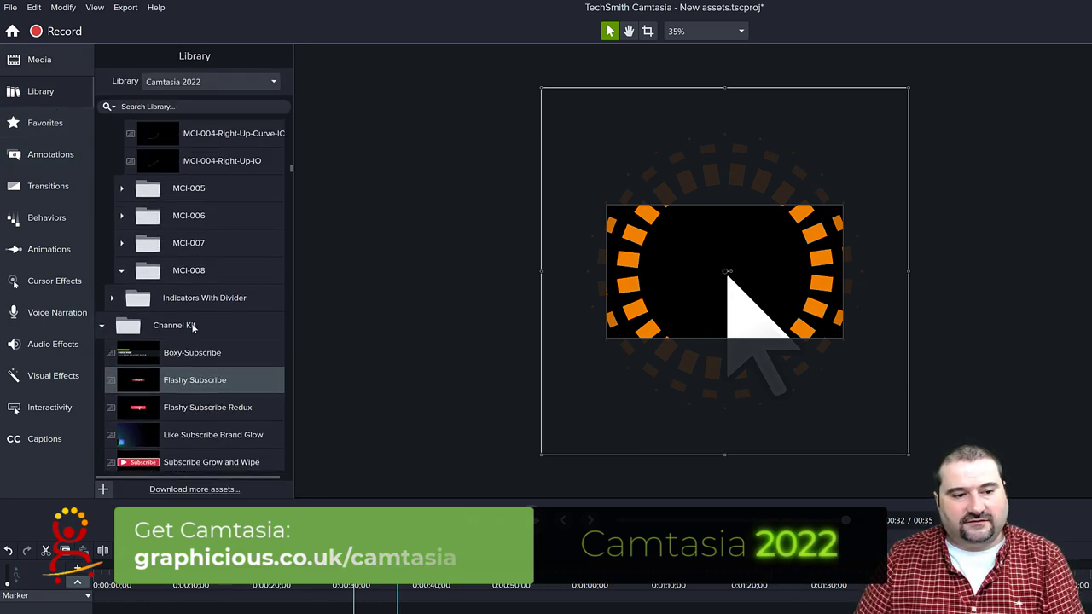
double_click(204, 293)
scroll(203, 354, "down", 5)
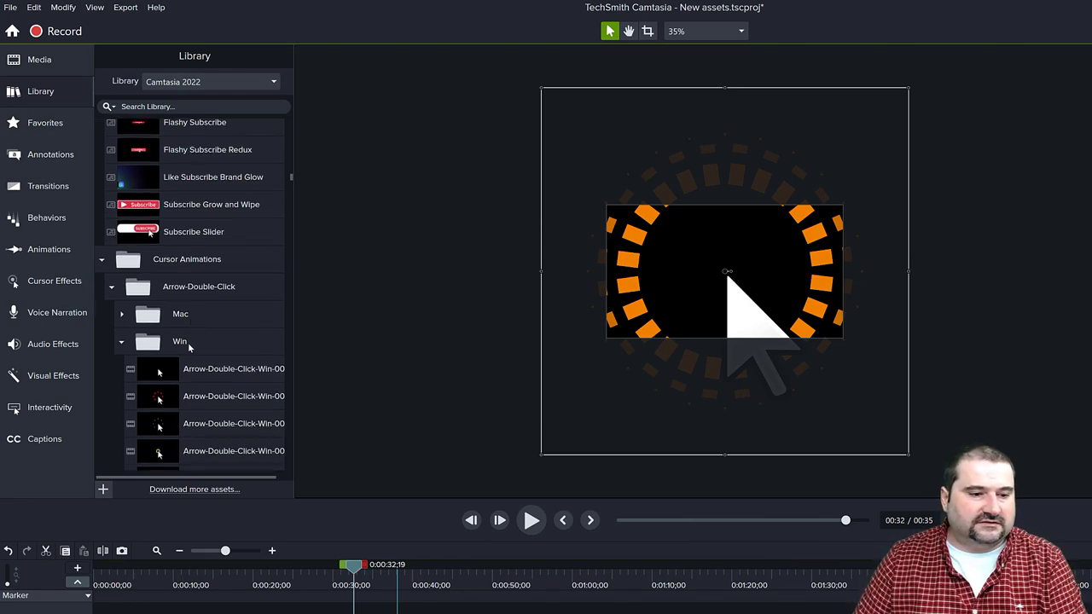
- Replace the oversized arrow with the third Arrow-Double-Click Win animation at the canvas centre and play it
scroll(174, 330, "down", 1)
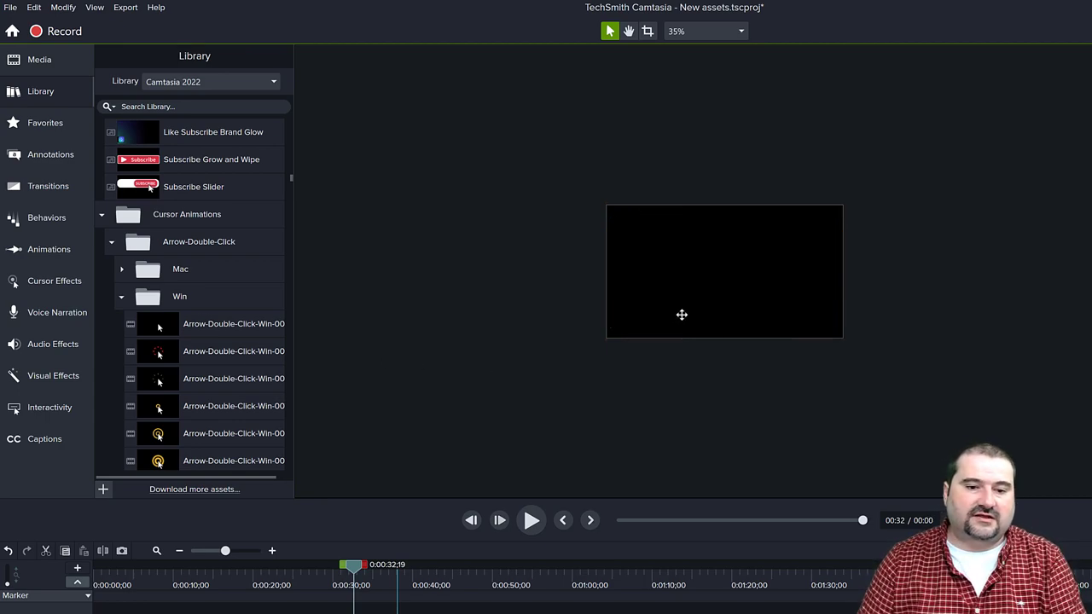
scroll(184, 411, "down", 2)
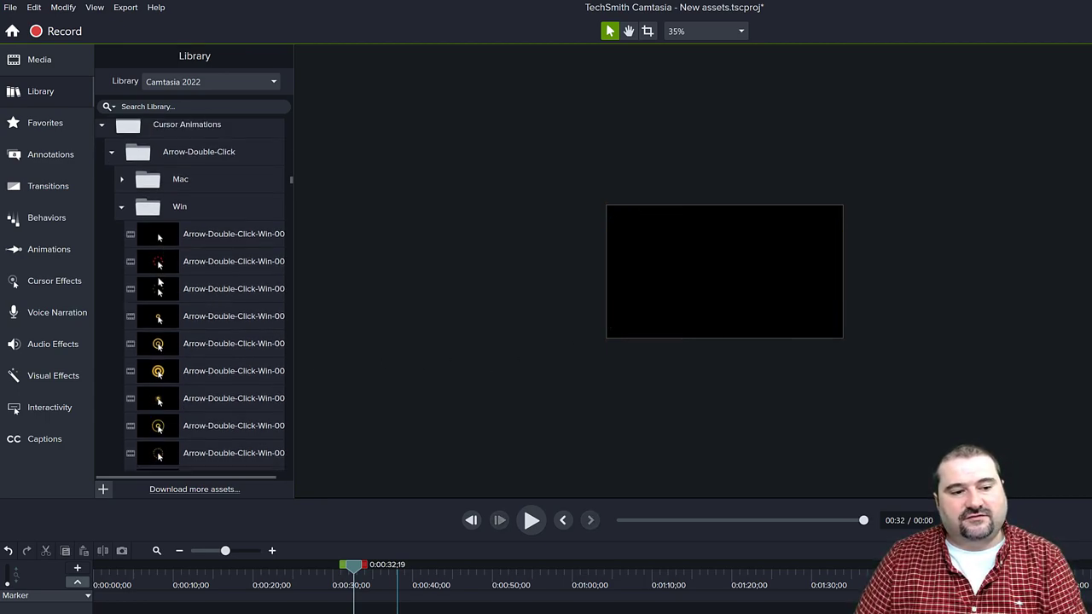
scroll(156, 362, "down", 2)
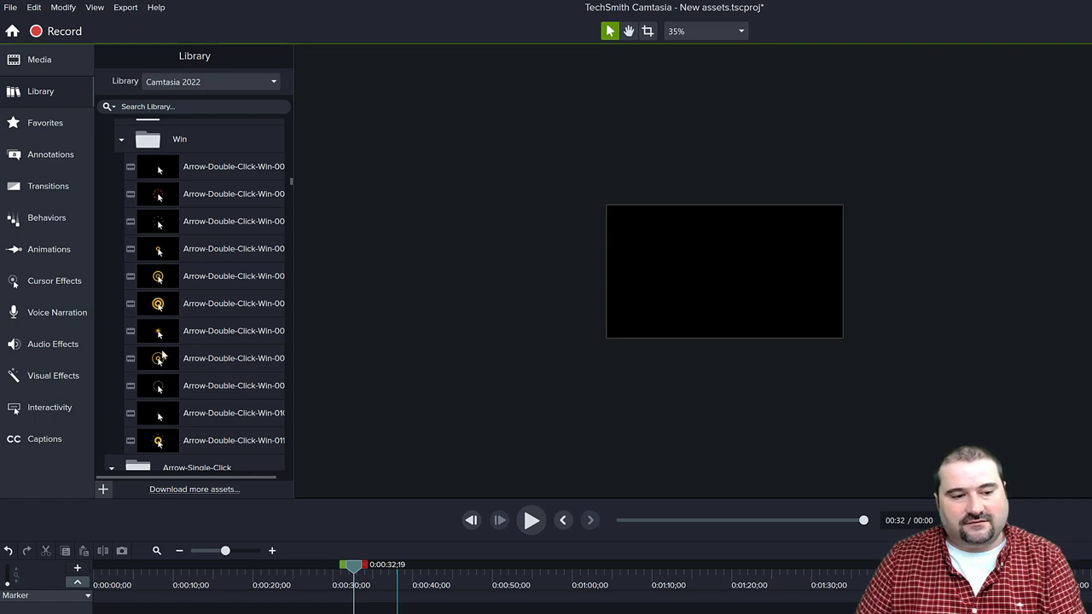
mouse_move(319, 226)
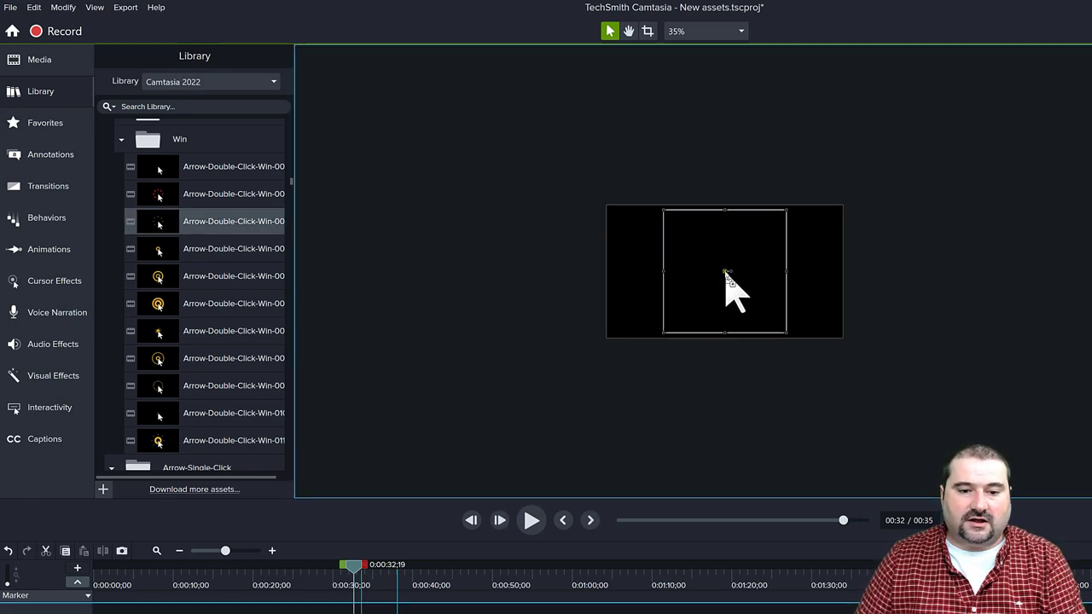
left_click(452, 270)
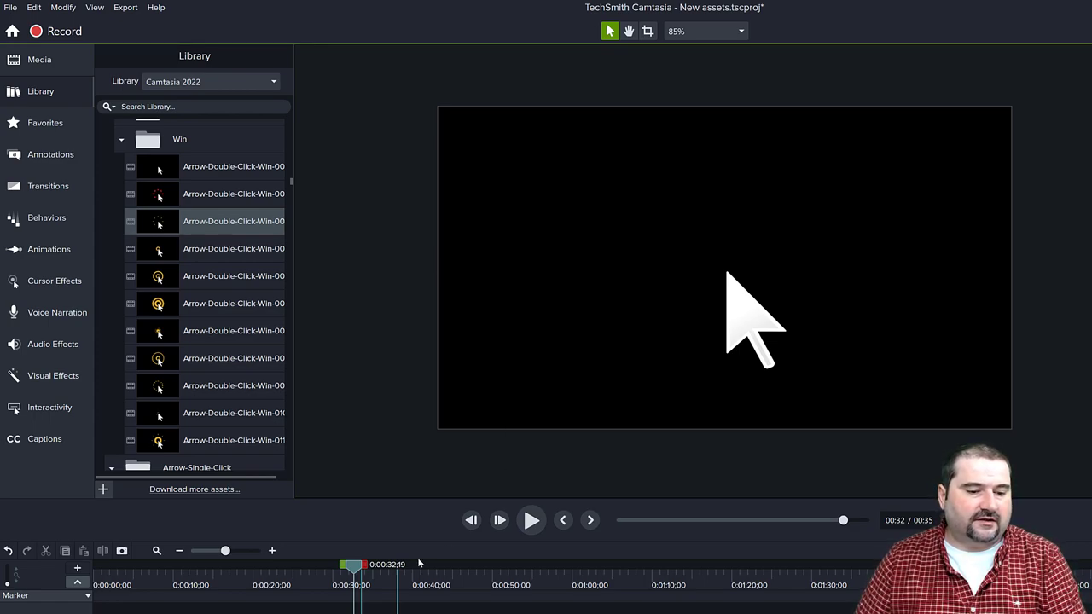
key("space")
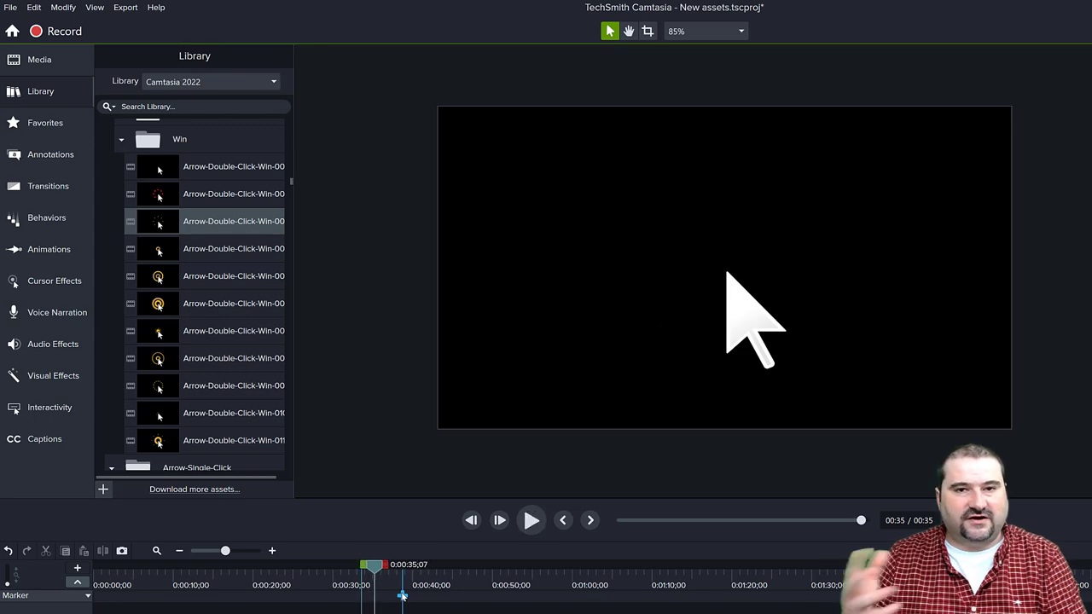
- Expand the Hand-Close folder, add Hand-Close-Win-A to the canvas beside the arrow cursor and play the animation
scroll(172, 426, "down", 5)
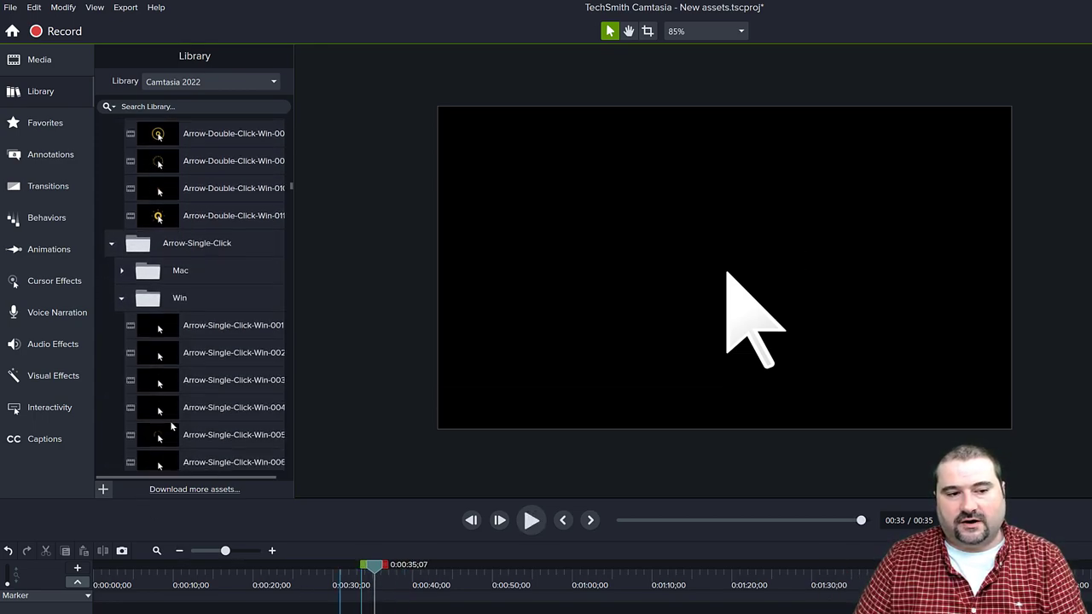
scroll(146, 346, "down", 1)
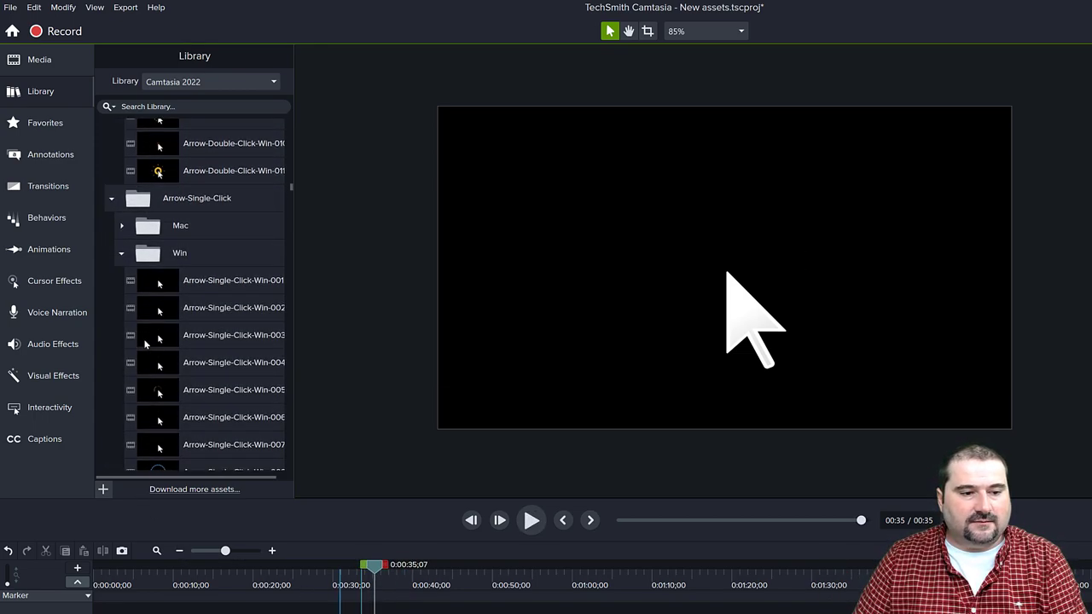
scroll(130, 284, "down", 8)
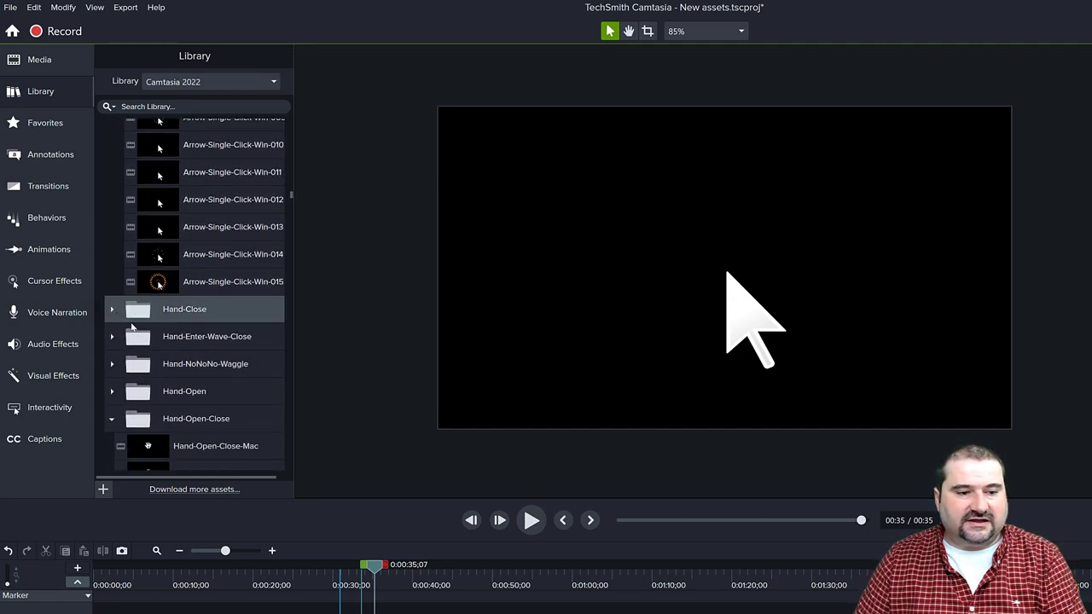
scroll(114, 299, "down", 3)
left_click(112, 197)
scroll(182, 316, "down", 2)
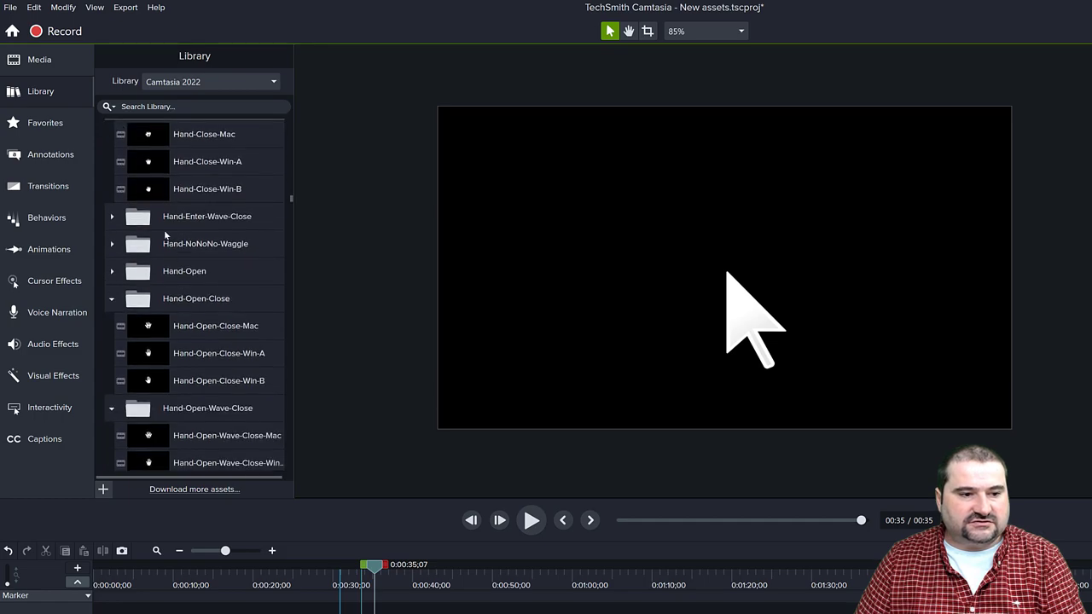
left_click_drag(145, 169, 842, 316)
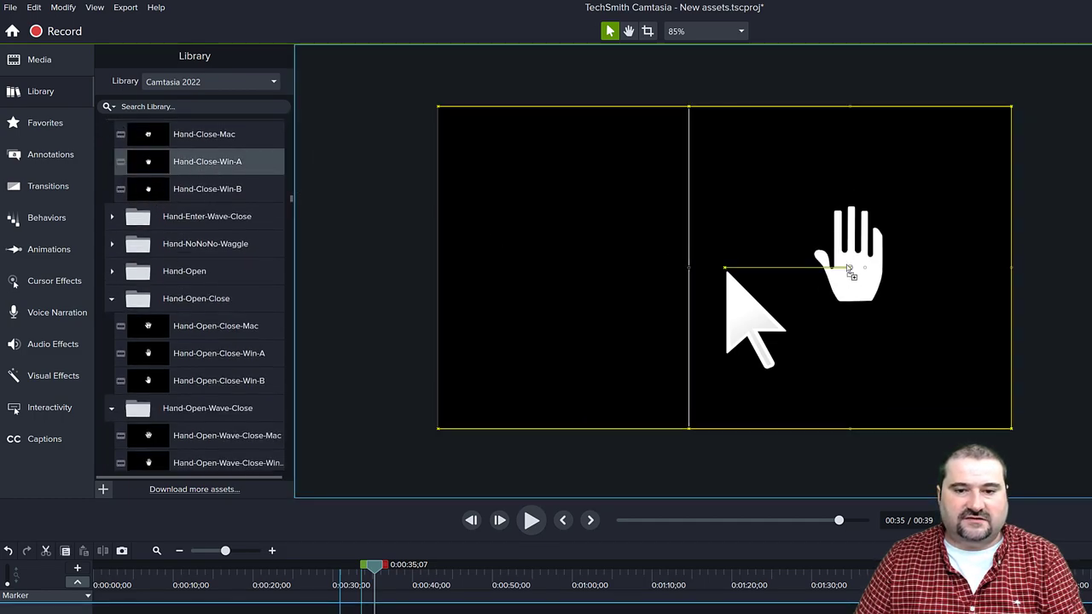
key("space")
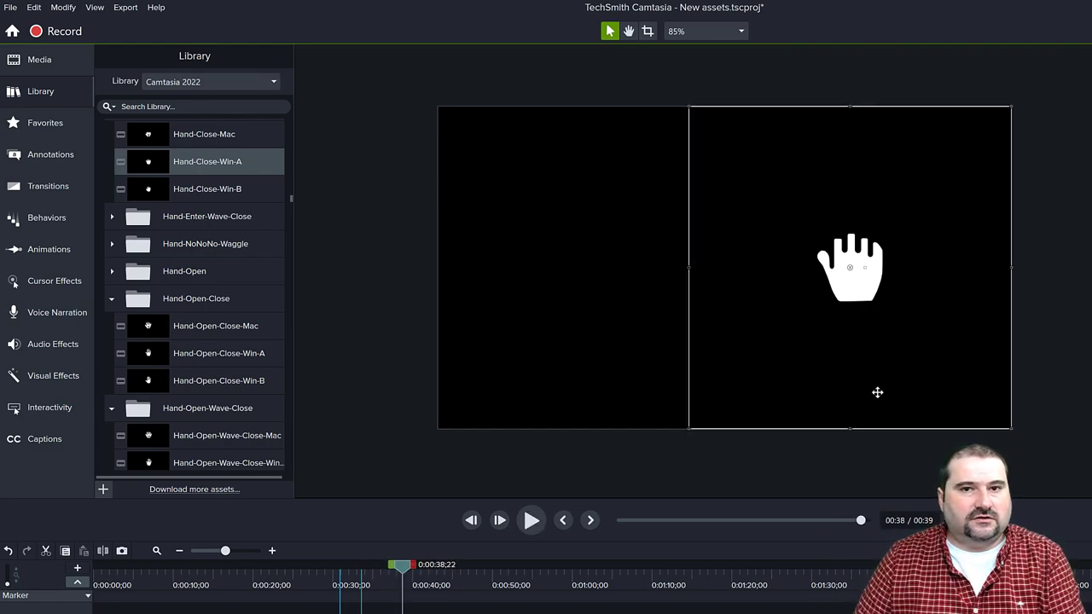
- Add A-Sticky-Exit-Mac from the Cursor Heroes assets to the canvas, centre it and play its animation
scroll(180, 300, "down", 10)
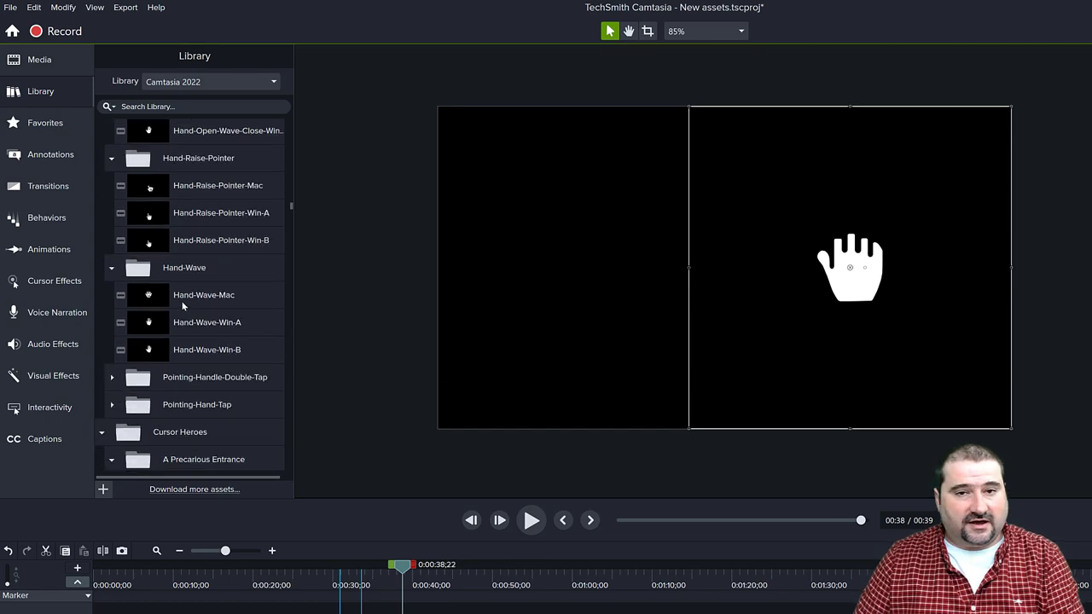
scroll(184, 303, "down", 5)
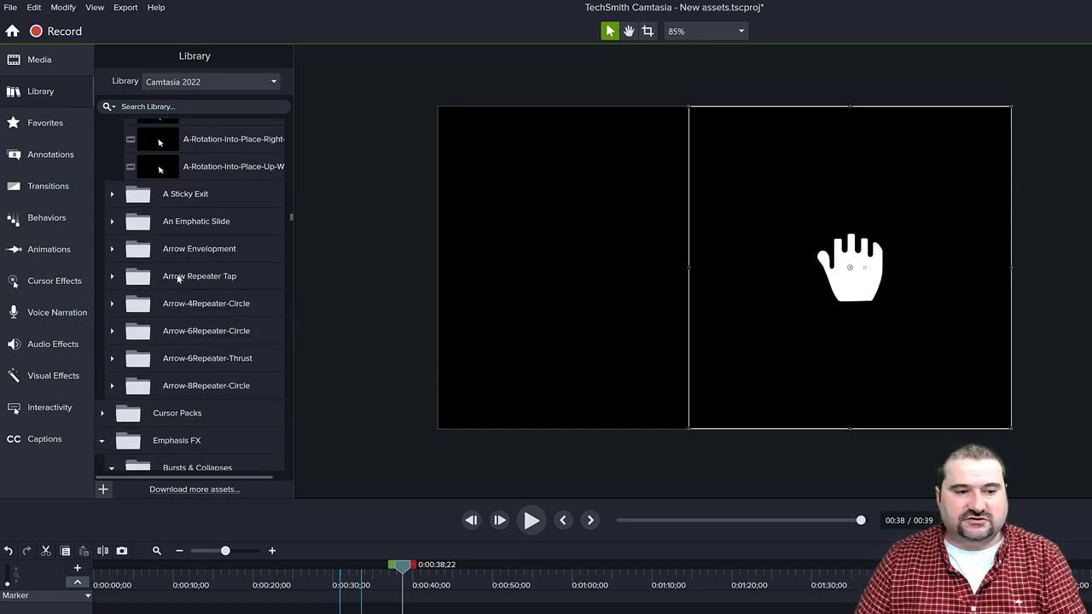
left_click(111, 195)
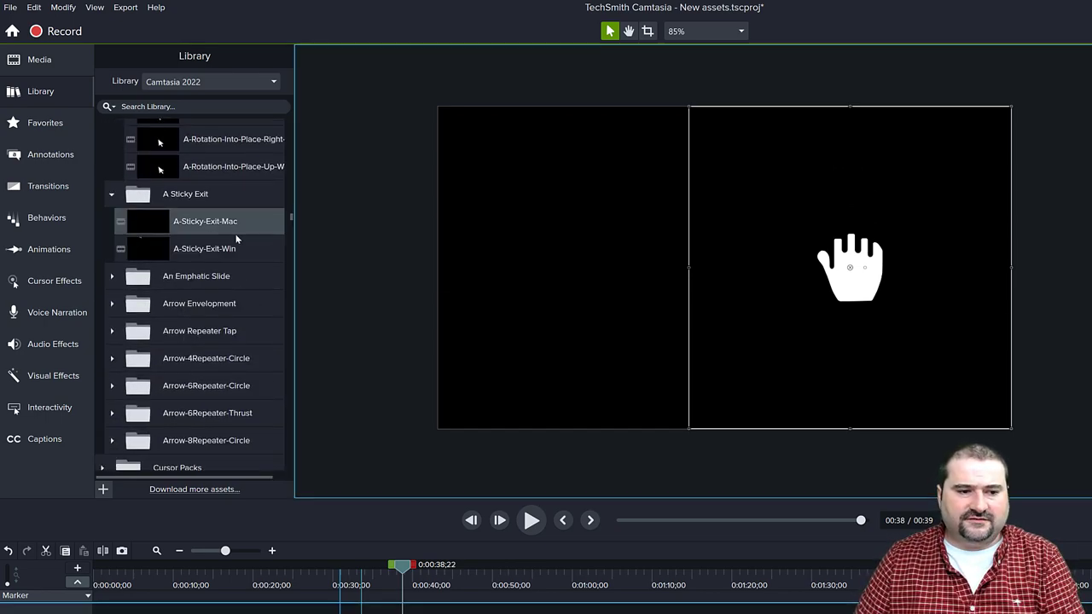
left_click_drag(234, 229, 597, 264)
left_click_drag(687, 269, 727, 269)
key("h")
key("v")
key("space")
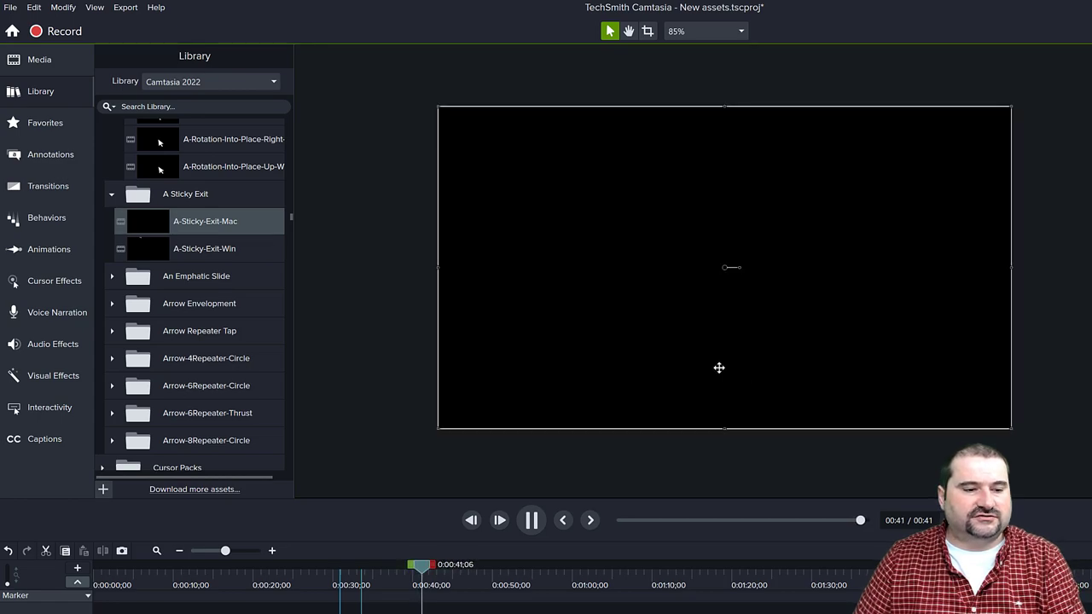
- Add An-EmphaticSlide-Right-Win from the An Emphatic Slide folder to the canvas and preview its animation
left_click(112, 277)
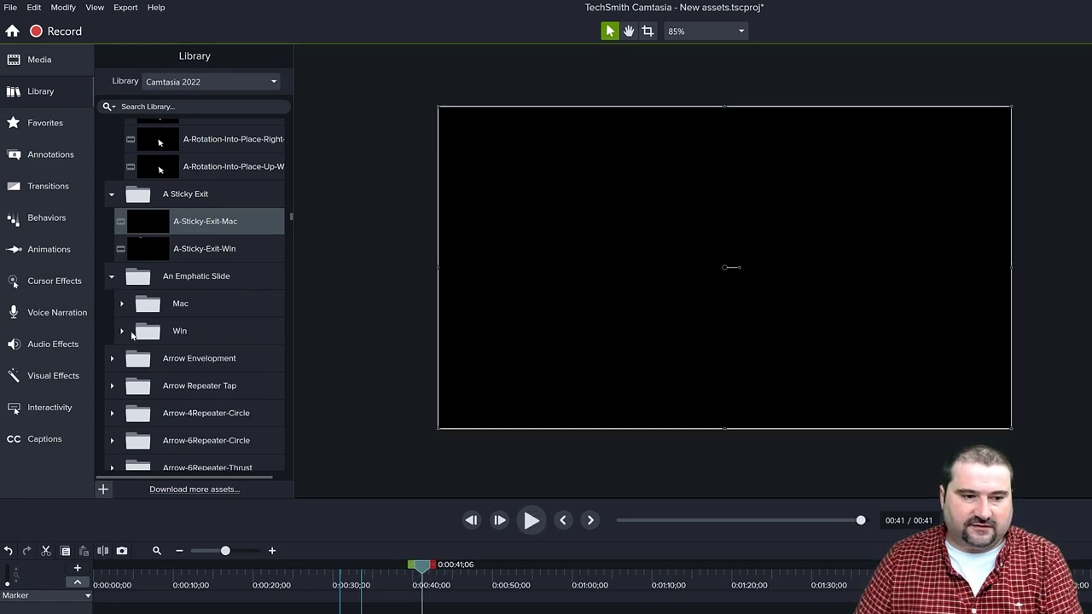
left_click(131, 333)
scroll(161, 341, "down", 3)
left_click_drag(170, 273, 714, 366)
key("space")
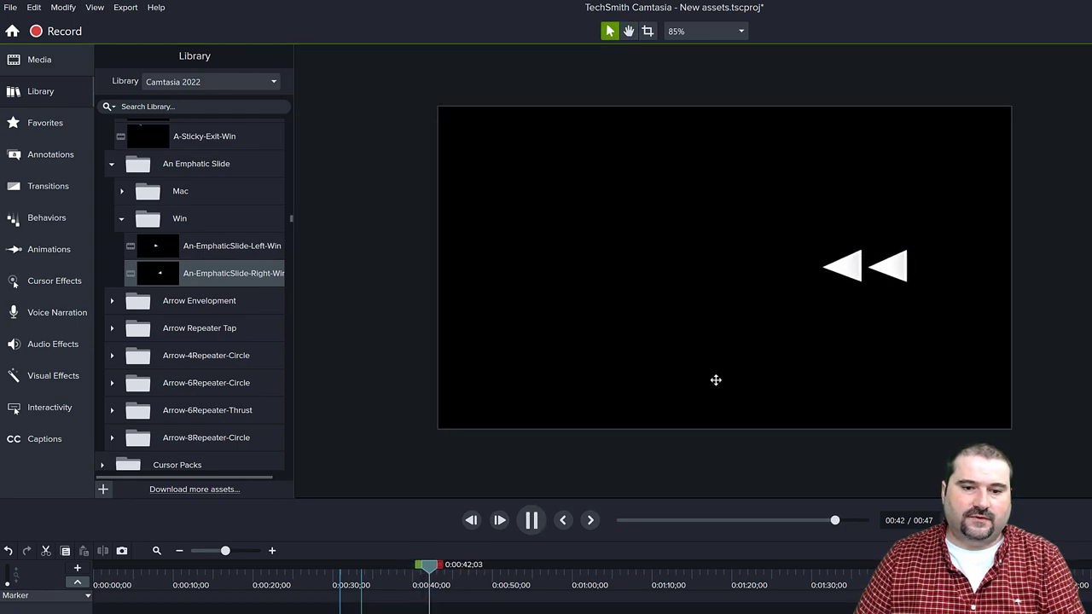
key("space")
- Expand the Win folder of the System cursor pack and add the arrow-with-hourglass cursor to the canvas
scroll(166, 367, "down", 2)
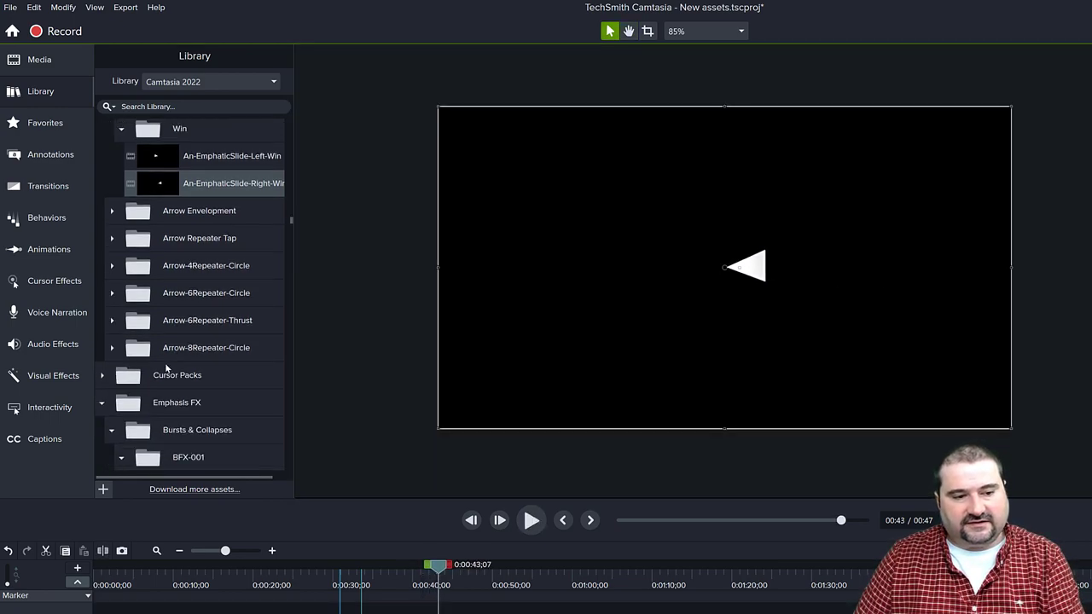
scroll(164, 367, "down", 2)
left_click(102, 307)
scroll(153, 352, "down", 1)
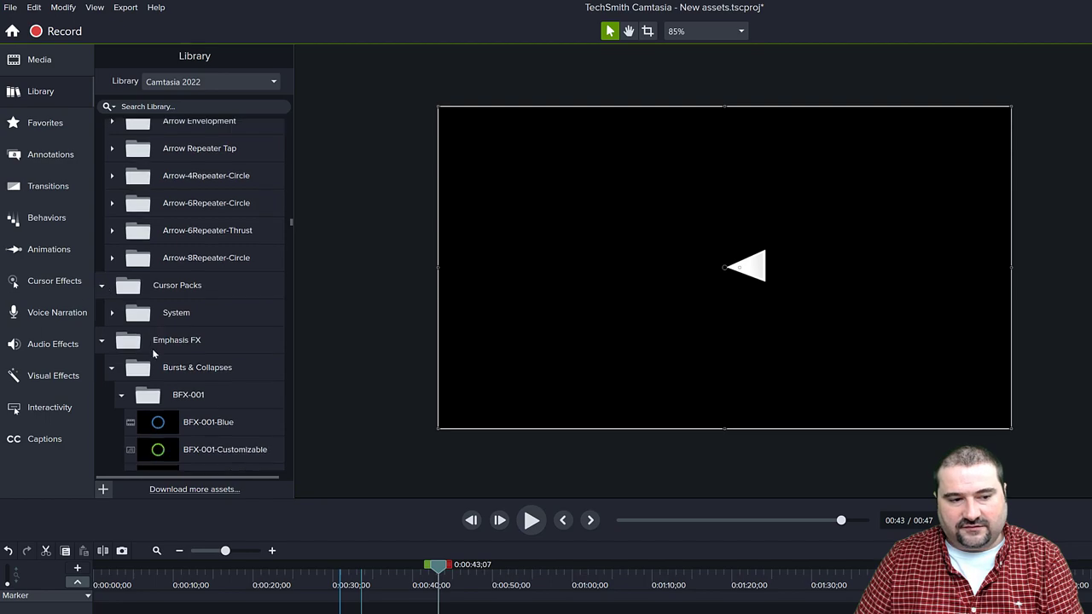
scroll(154, 353, "down", 2)
left_click(112, 224)
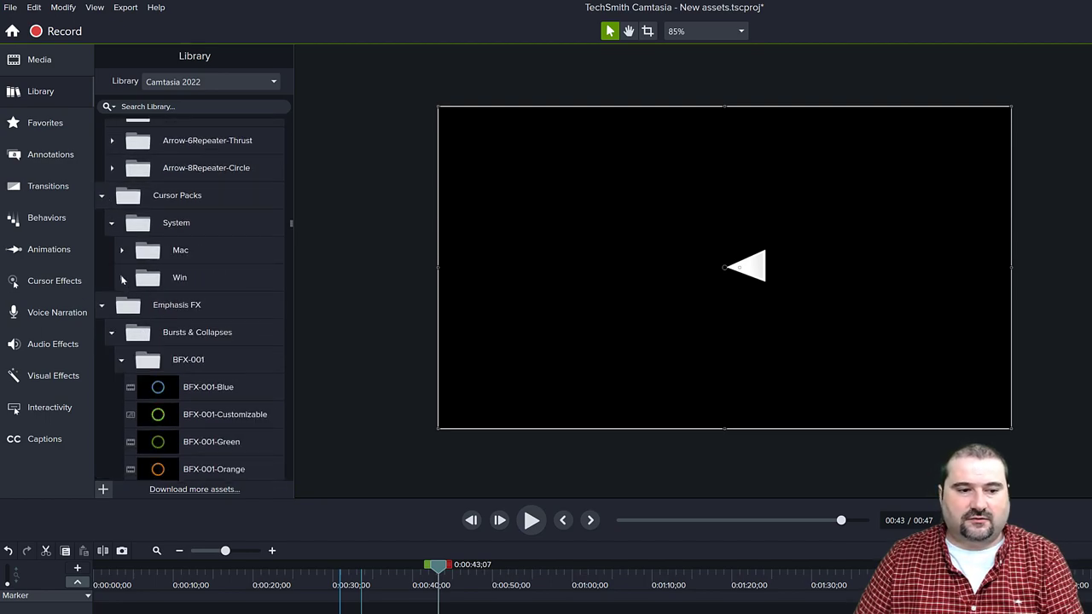
left_click(122, 279)
scroll(159, 316, "down", 8)
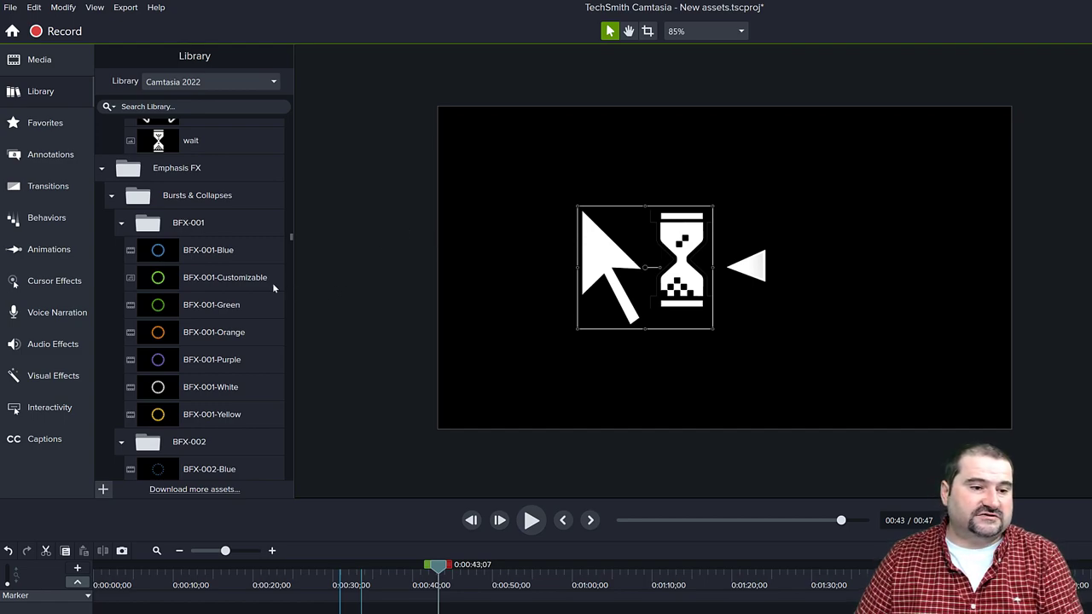
- Collapse the BFX-001 folder, add the BFX-002-Purple burst beside the white arrowhead on the canvas and preview it
left_click(121, 224)
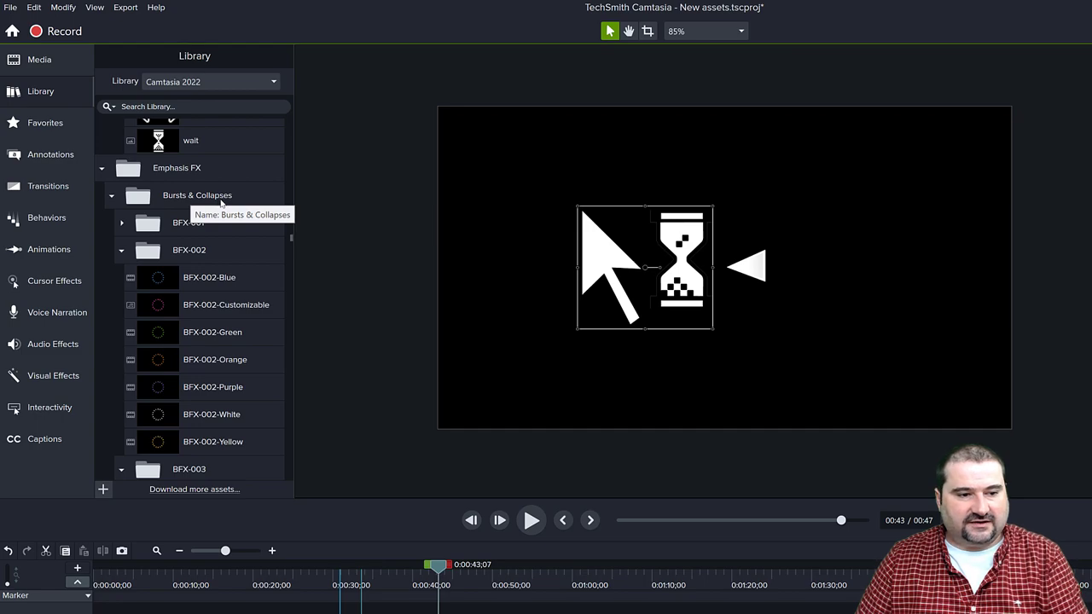
scroll(166, 355, "down", 1)
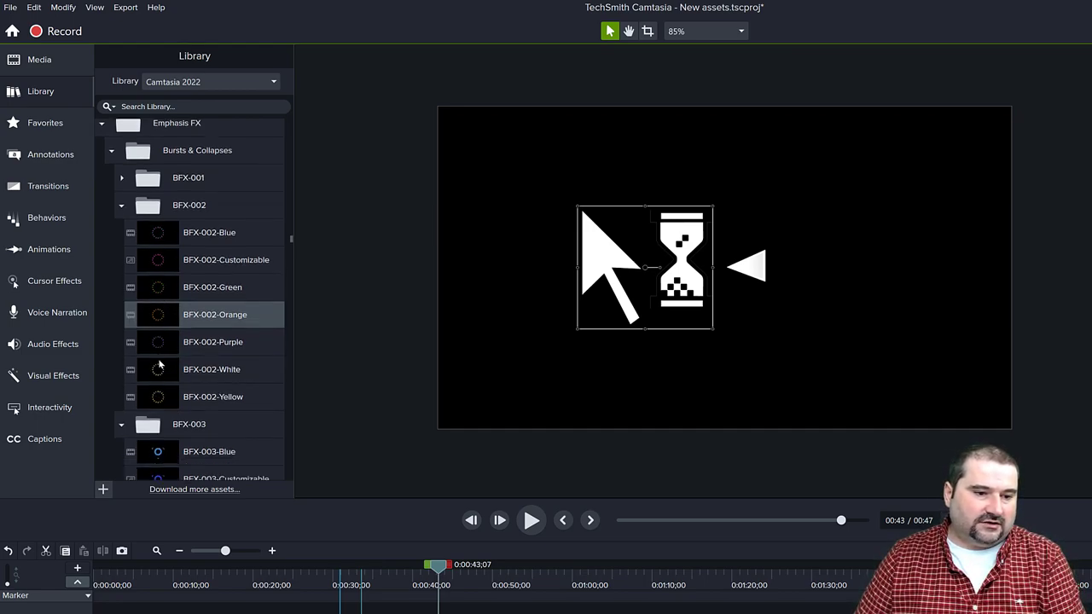
left_click_drag(239, 342, 862, 268)
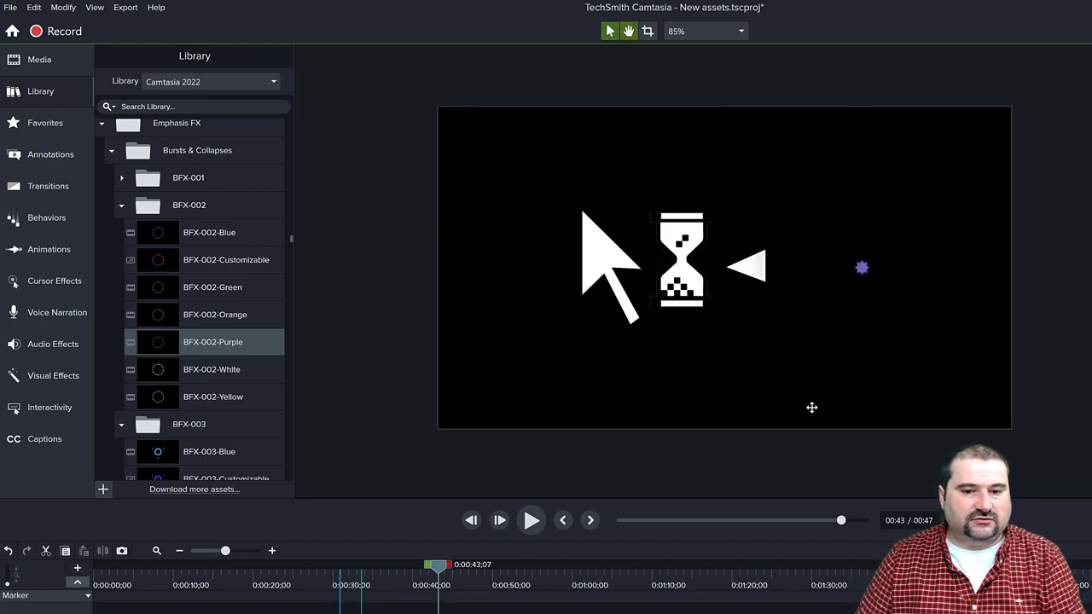
key("space")
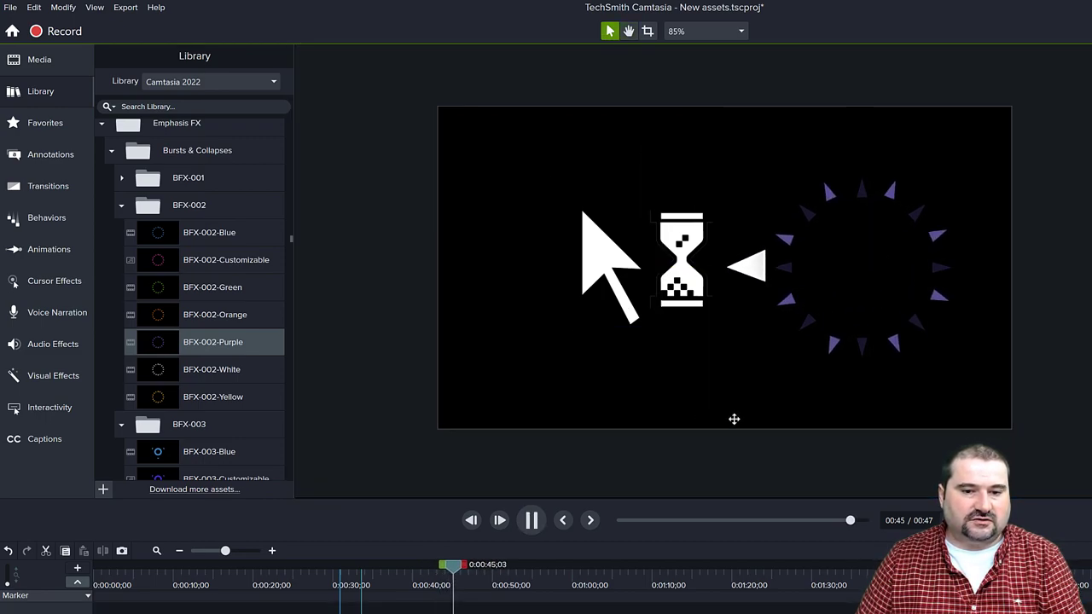
key("space")
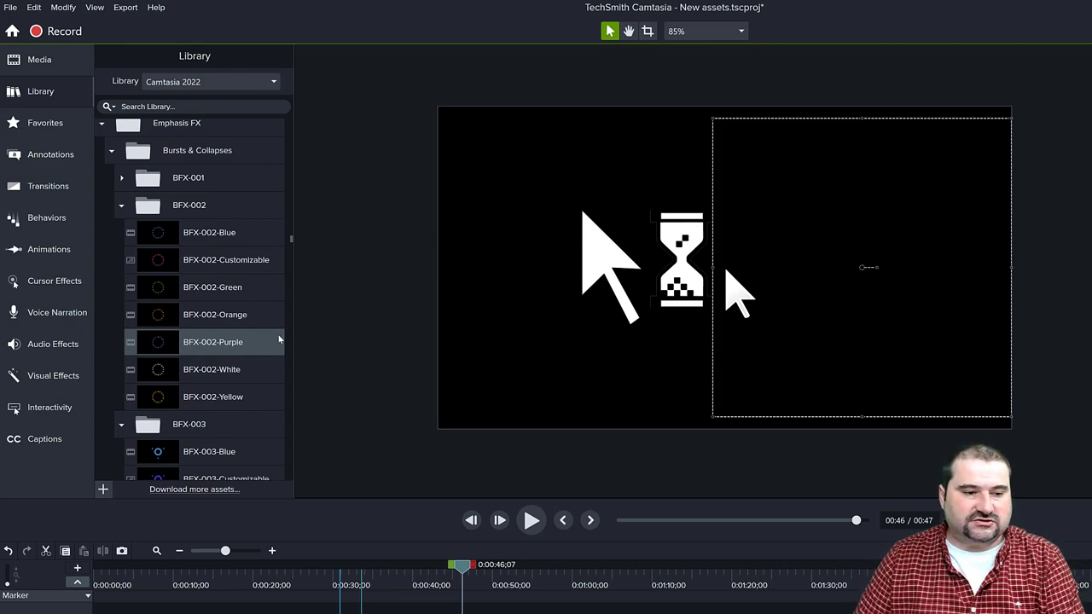
- Expand the BFX-015 folder, add the BFX-015-Purple burst to the empty area beside the cursors and preview it
scroll(192, 315, "down", 15)
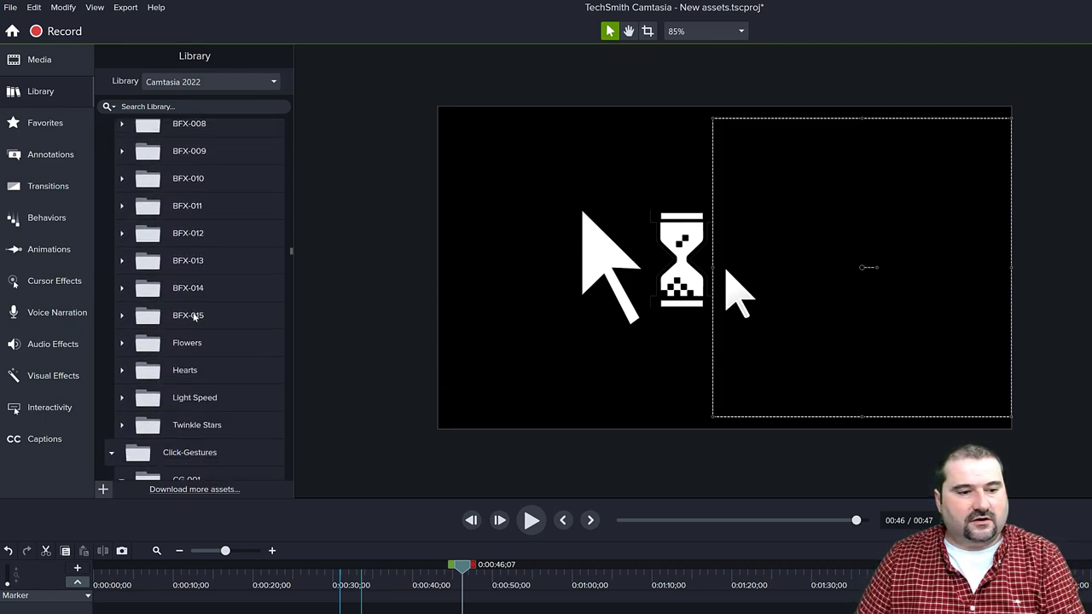
scroll(195, 316, "down", 4)
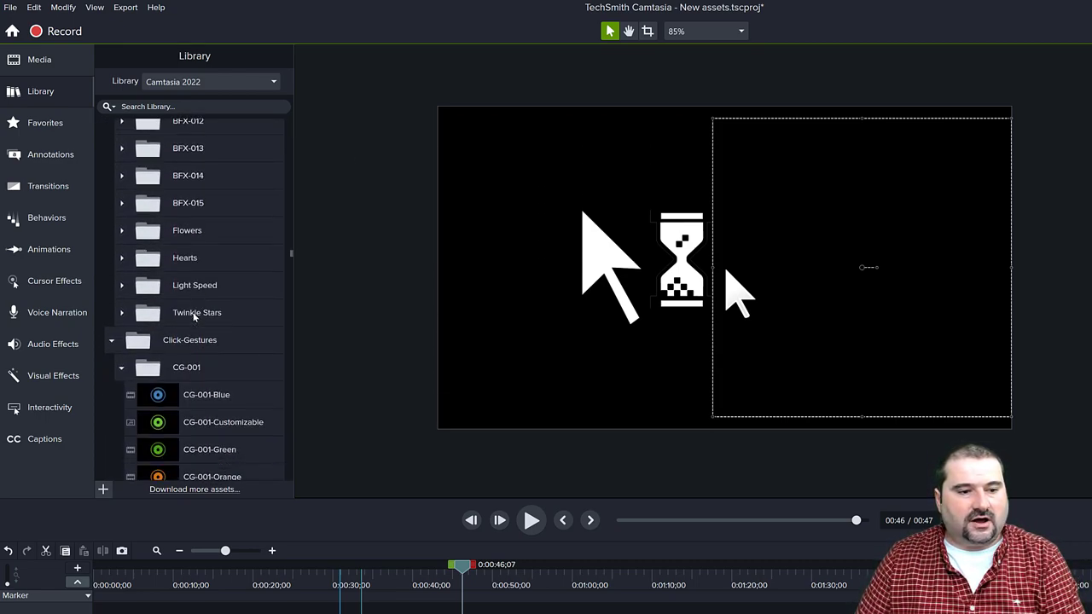
left_click(122, 203)
scroll(154, 250, "down", 2)
left_click_drag(158, 250, 865, 268)
key("space")
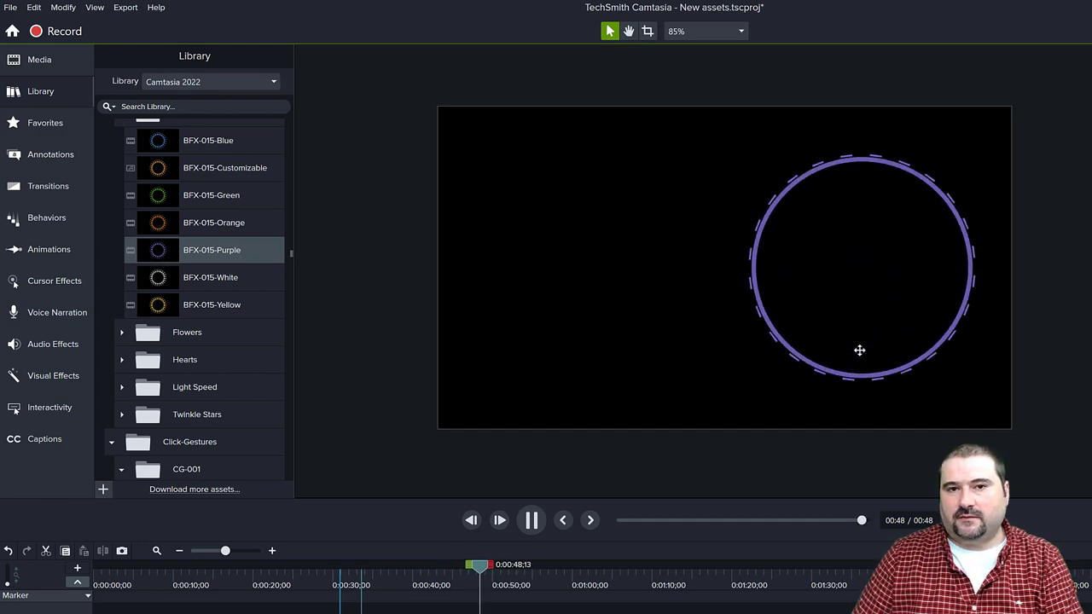
key("Home")
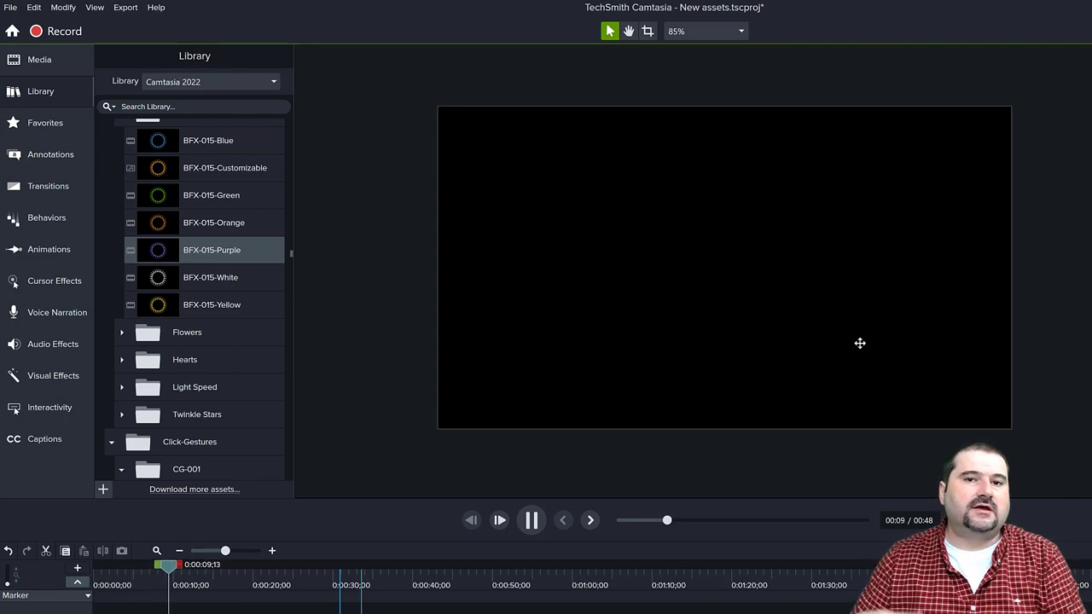
- Stop playback and expand the Flowers and Hearts folders under Bursts & Collapses to review their animations
scroll(162, 333, "down", 1)
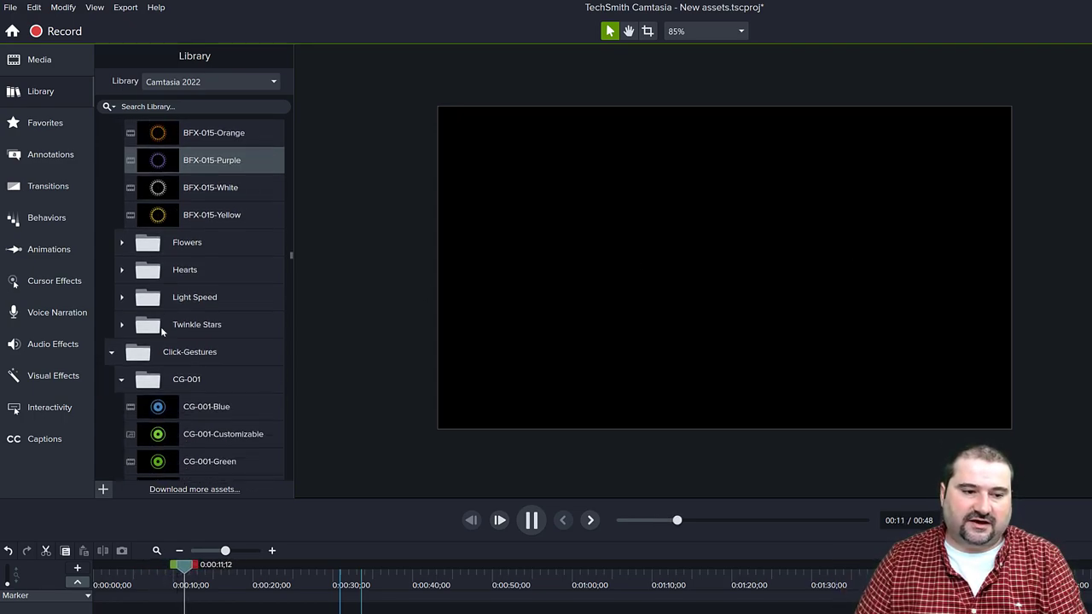
key("space")
left_click(121, 242)
scroll(154, 288, "down", 1)
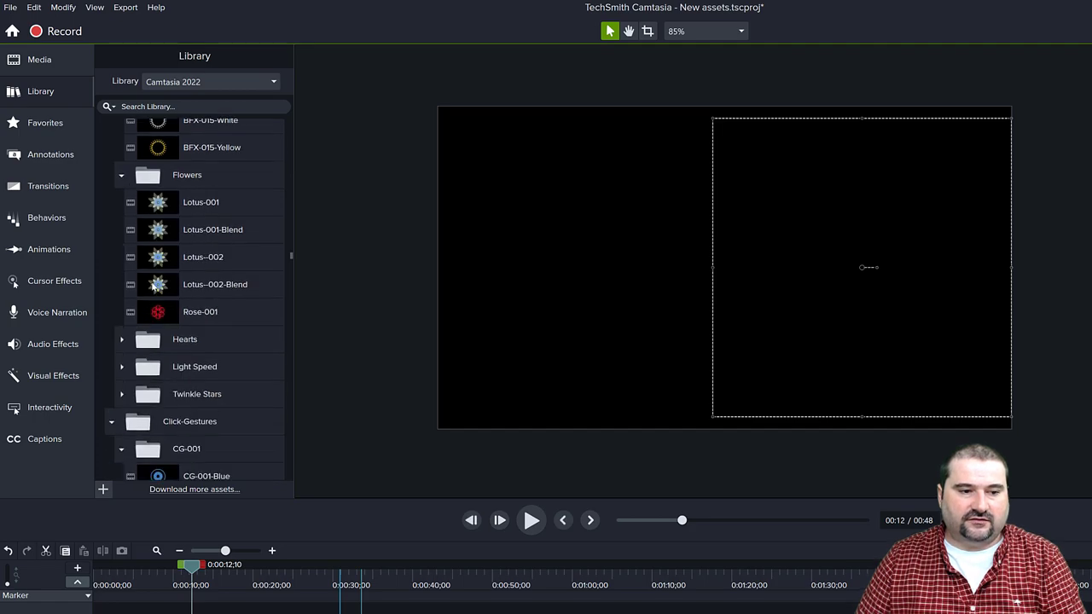
scroll(150, 282, "down", 1)
left_click(121, 271)
scroll(128, 282, "down", 2)
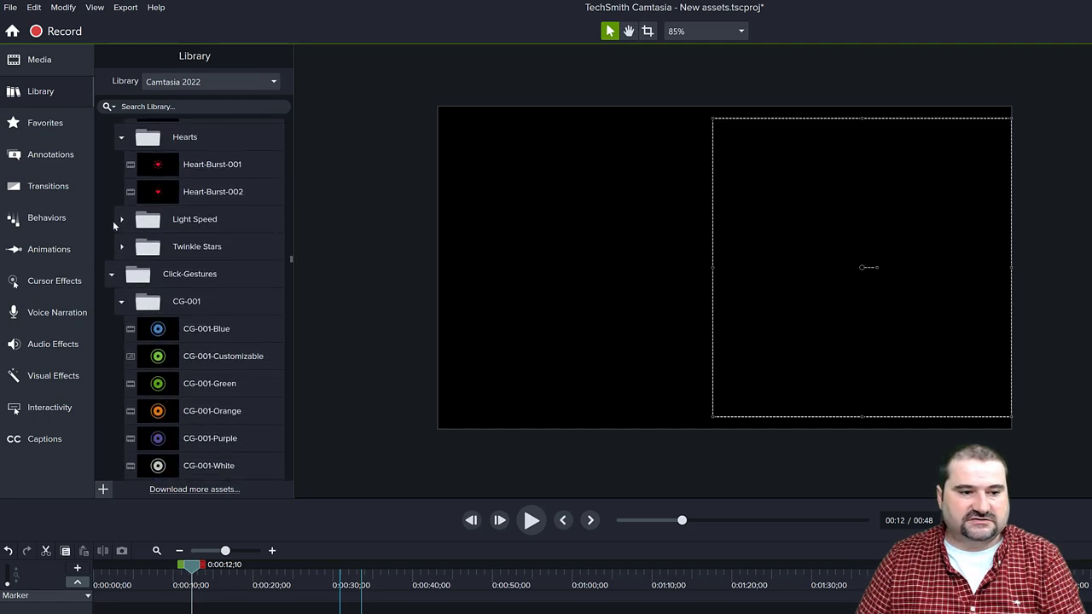
- Expand Light Speed and LSCollapse-001, add LSCollapse-001-Blue to the centre of the canvas and preview it
left_click(121, 219)
left_click(132, 273)
left_click_drag(167, 278, 682, 322)
key("space")
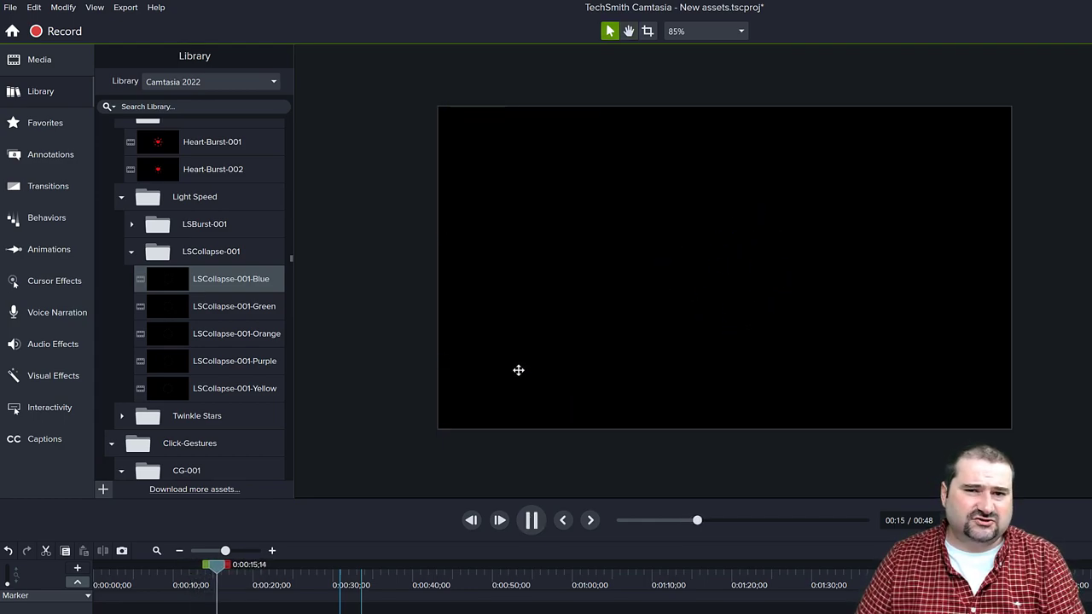
key("space")
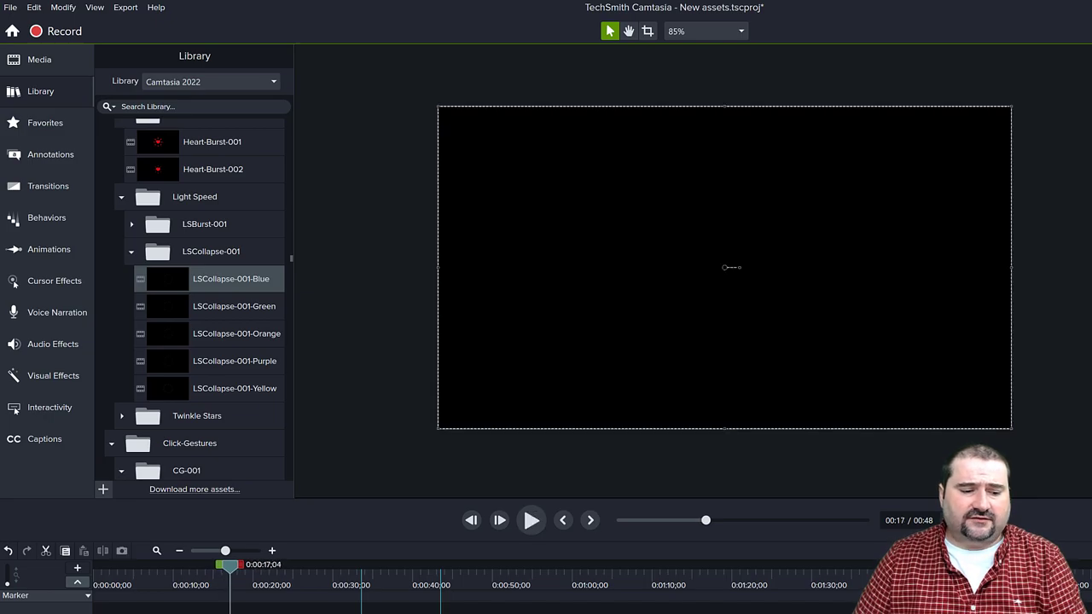
- Enlarge the timeline tracks, replay the LSCollapse-001-Blue clip and place a second copy directly after it on Track 1
scroll(272, 610, "up", 5)
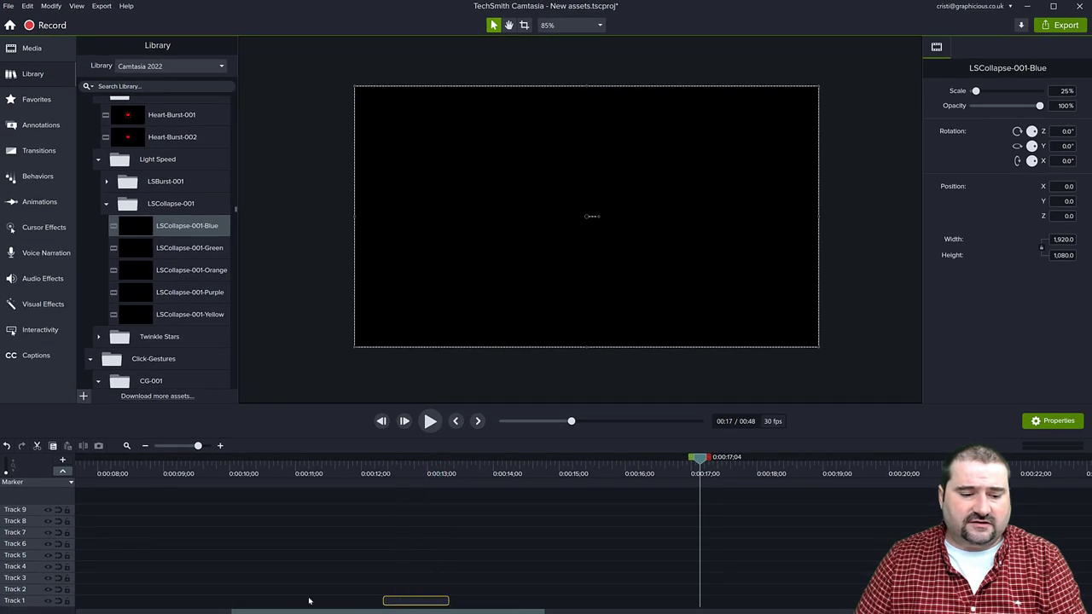
scroll(278, 595, "up", 3)
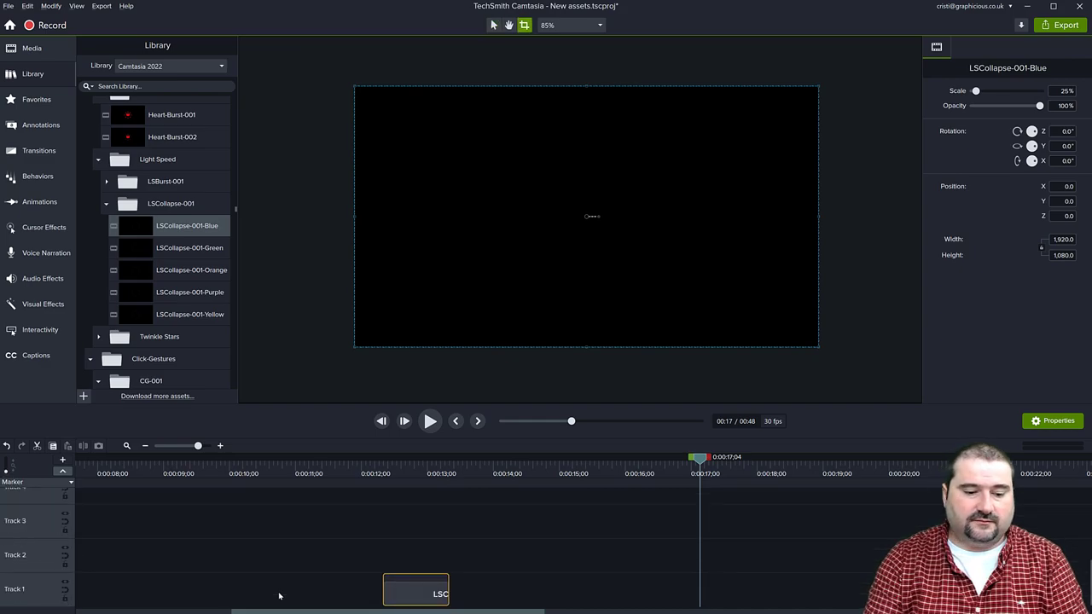
left_click(381, 460)
key("space")
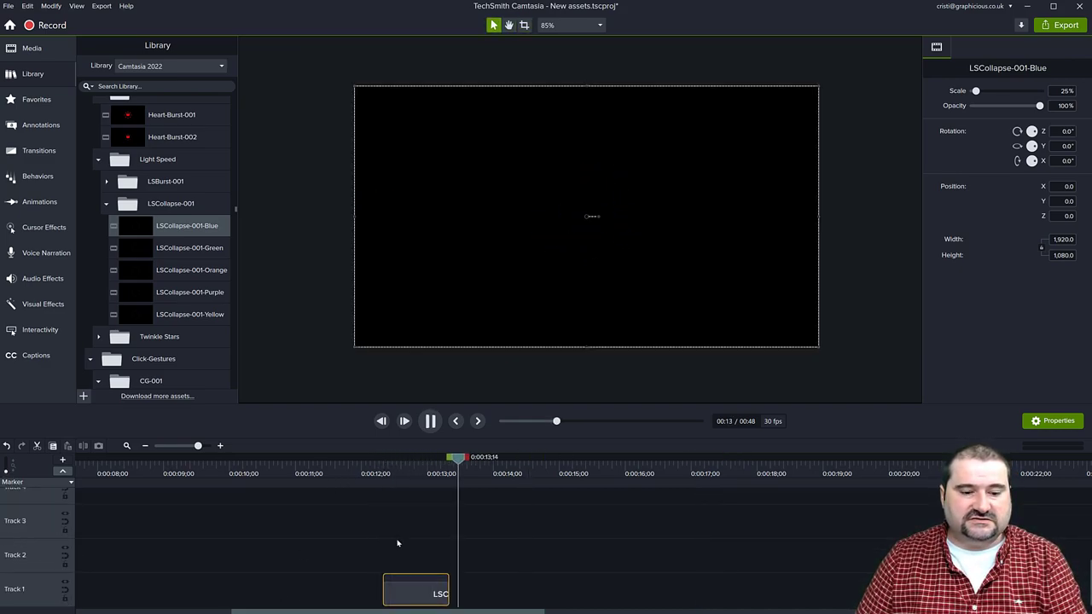
key("space")
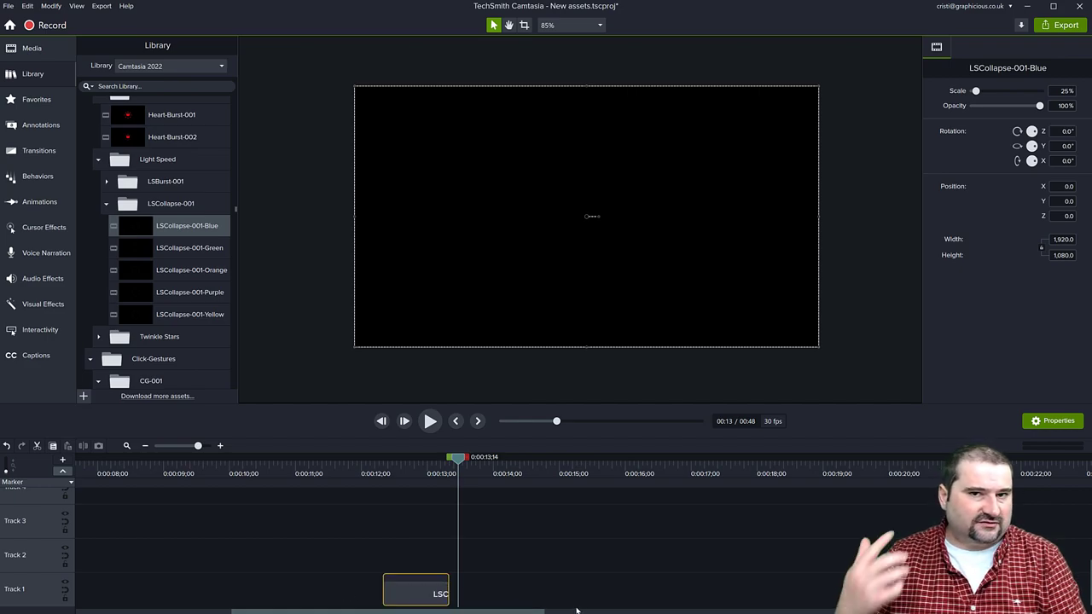
left_click_drag(458, 466, 448, 465)
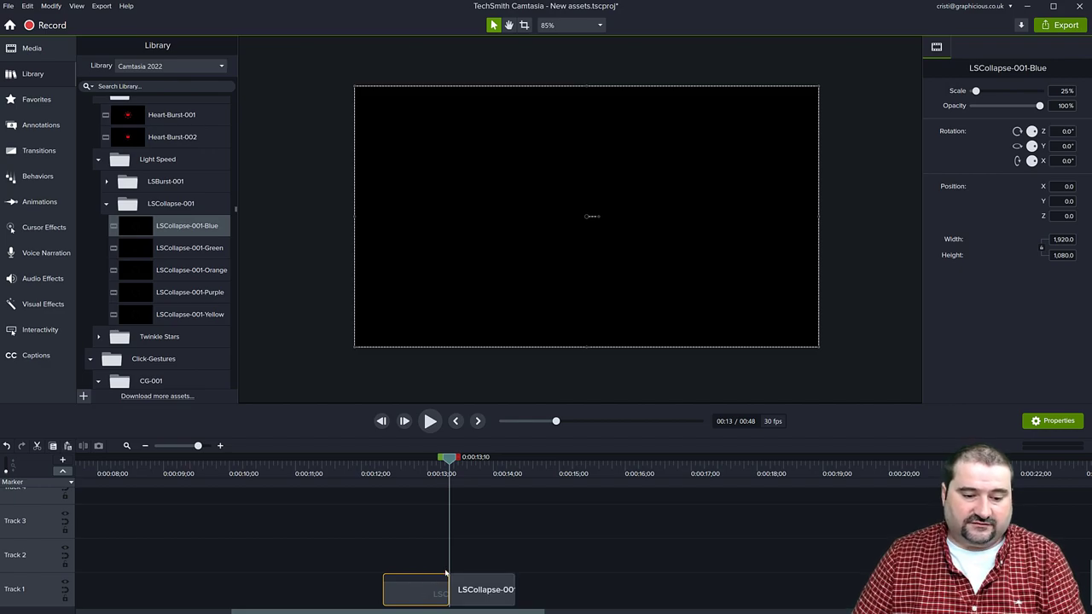
key("space")
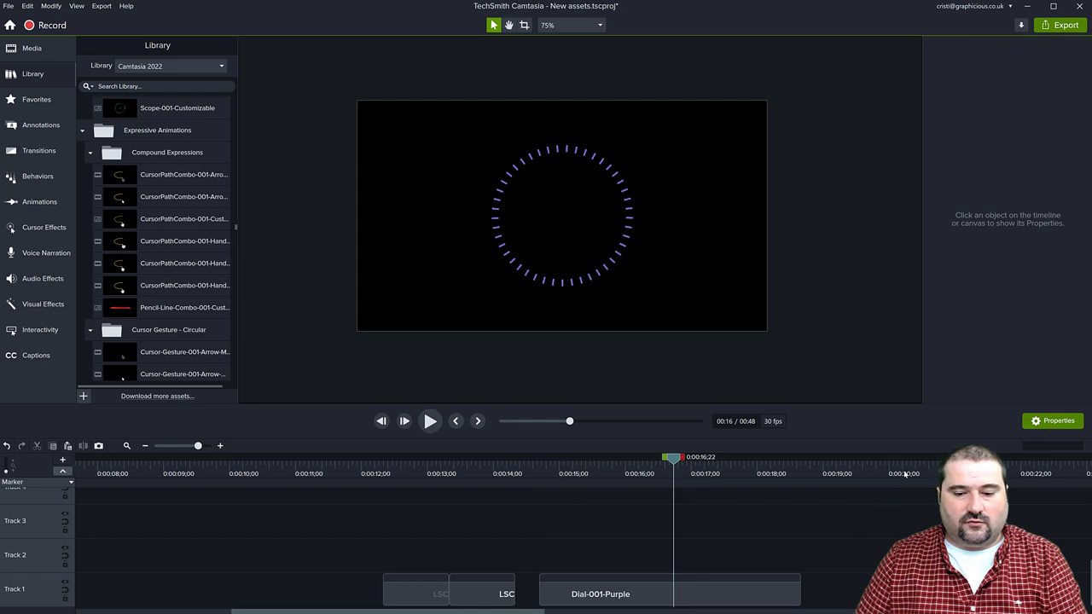
- Add a hand CursorPathCombo-001 from Compound Expressions to the canvas at about 20 seconds and preview its drawn circle
left_click(904, 474)
left_click_drag(120, 263, 630, 266)
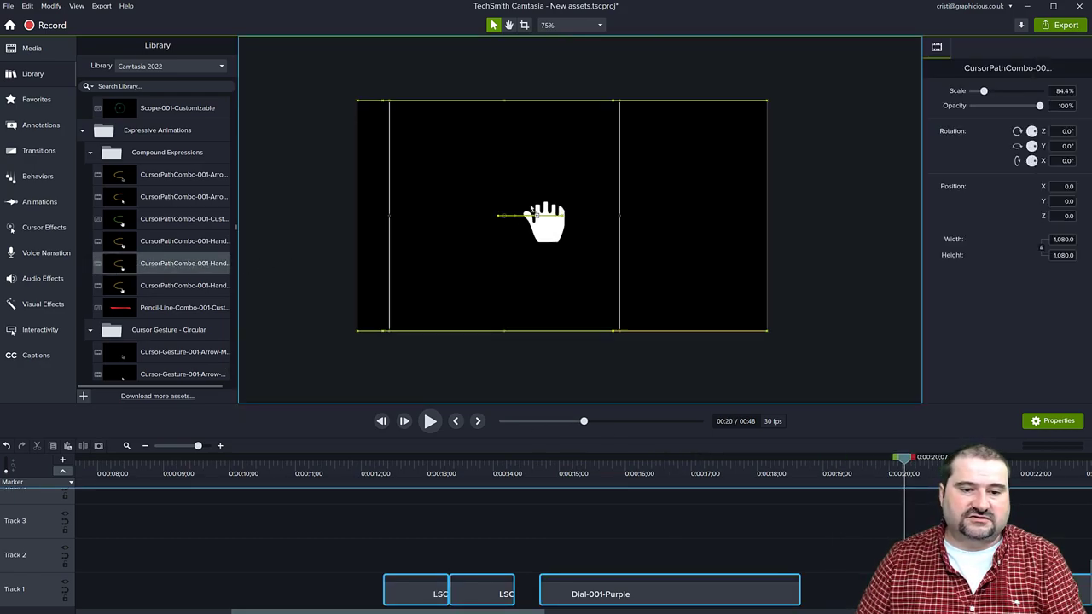
key("space")
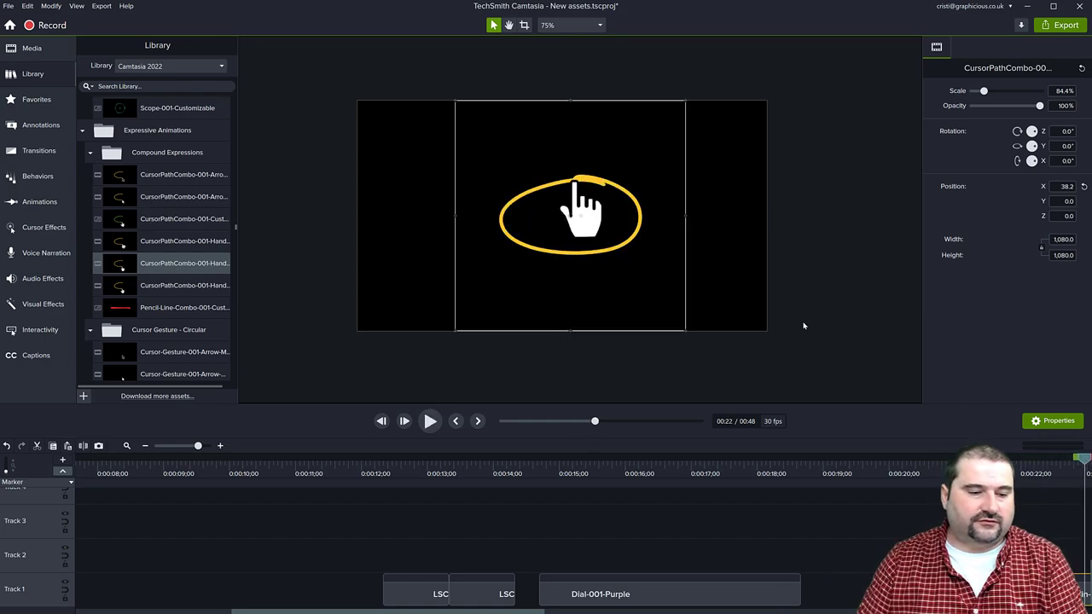
- Replace the hand cursor path on the canvas with Dark Gradient 7 from Fills & Overlays and move its clip to start at about 21 seconds
scroll(119, 287, "down", 8)
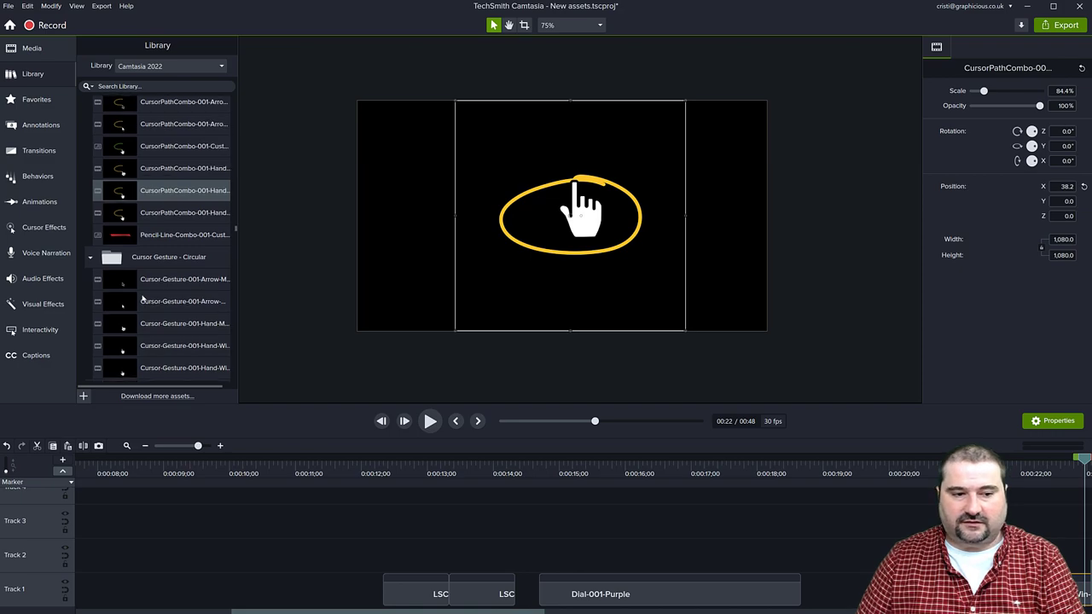
scroll(142, 297, "down", 1)
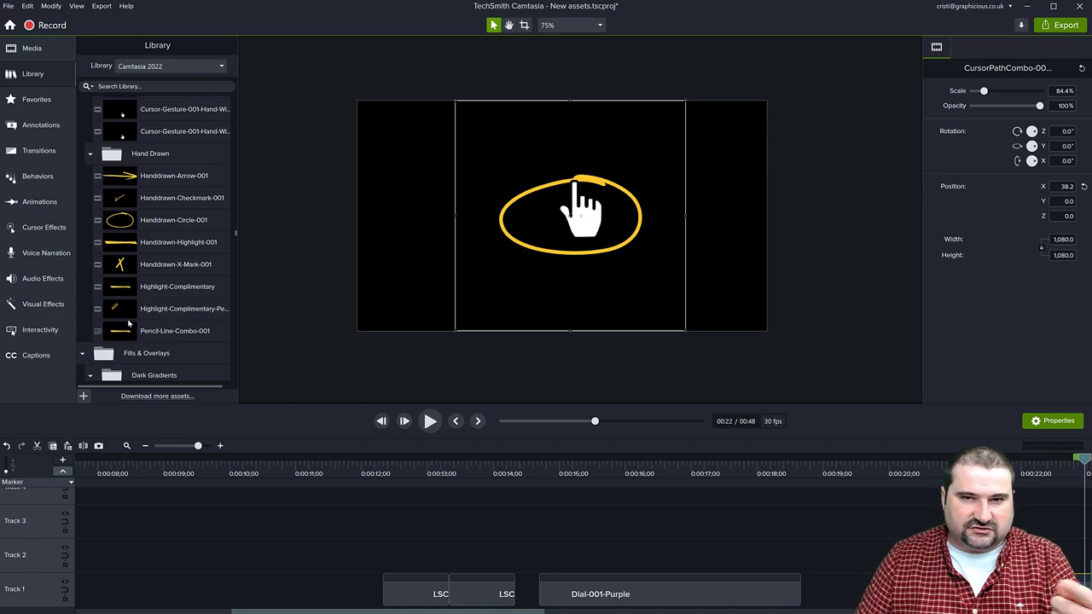
scroll(128, 322, "down", 2)
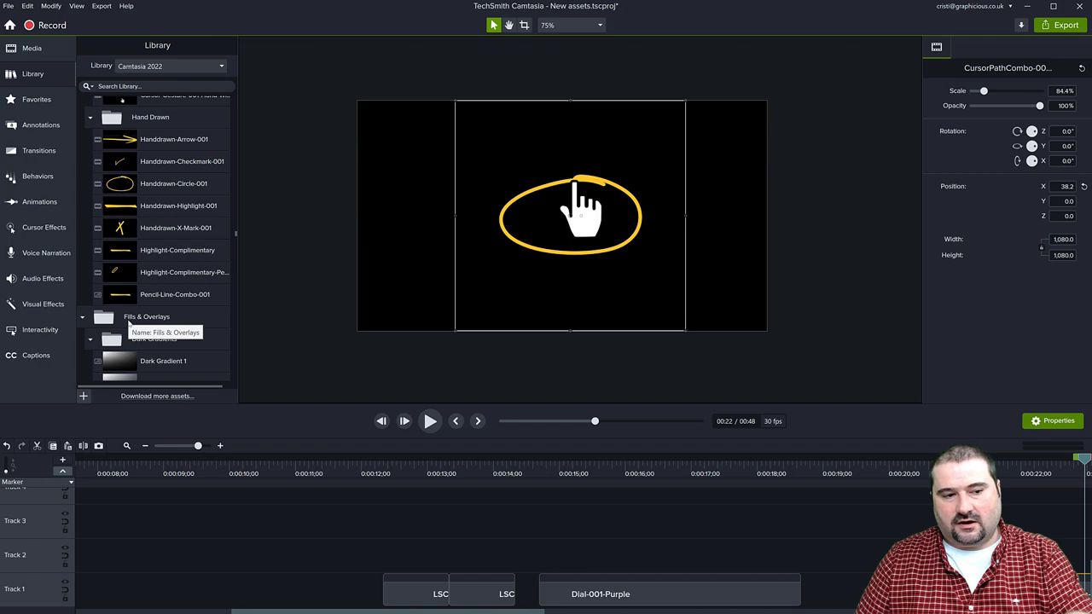
scroll(129, 322, "down", 10)
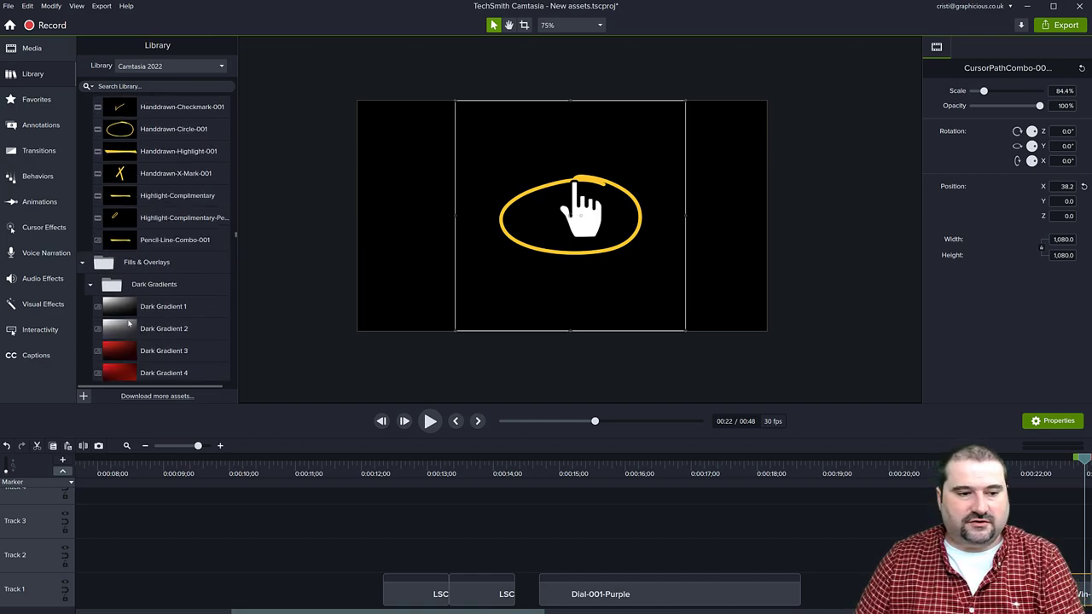
scroll(129, 322, "down", 3)
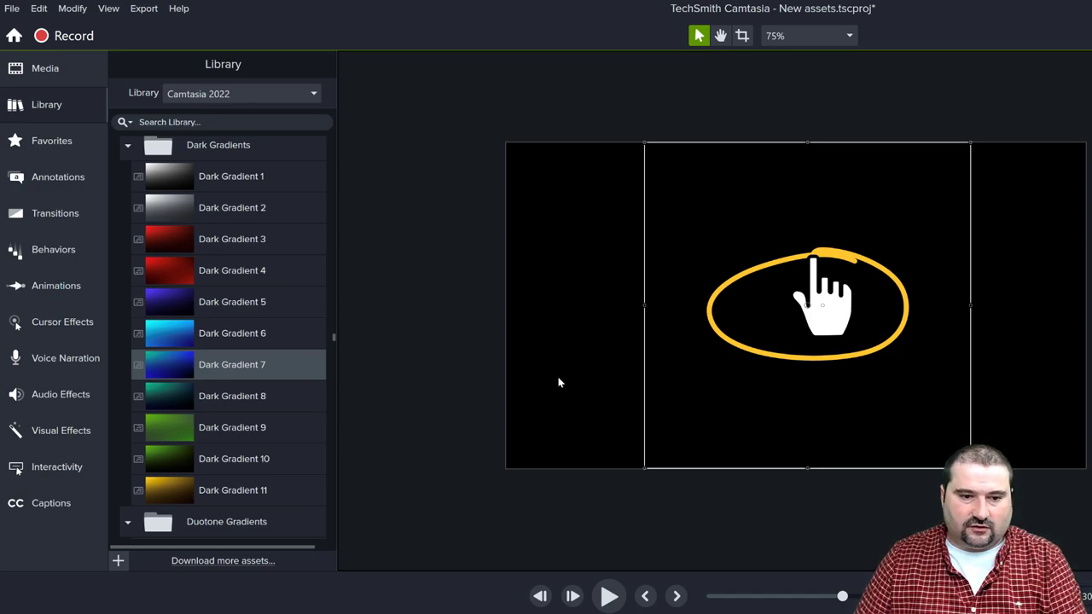
key("Delete")
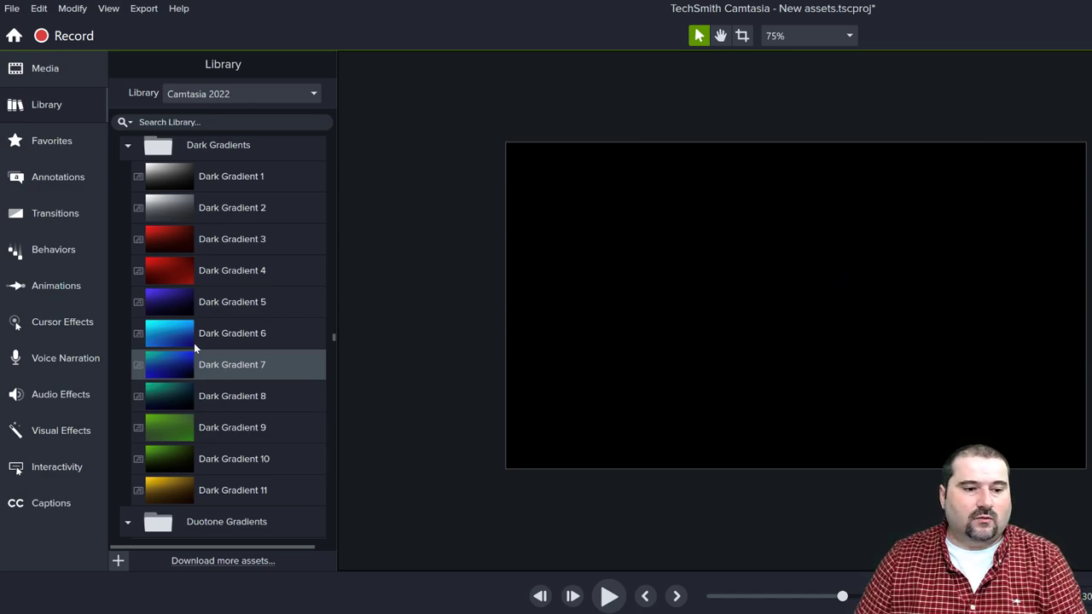
left_click_drag(177, 355, 798, 306)
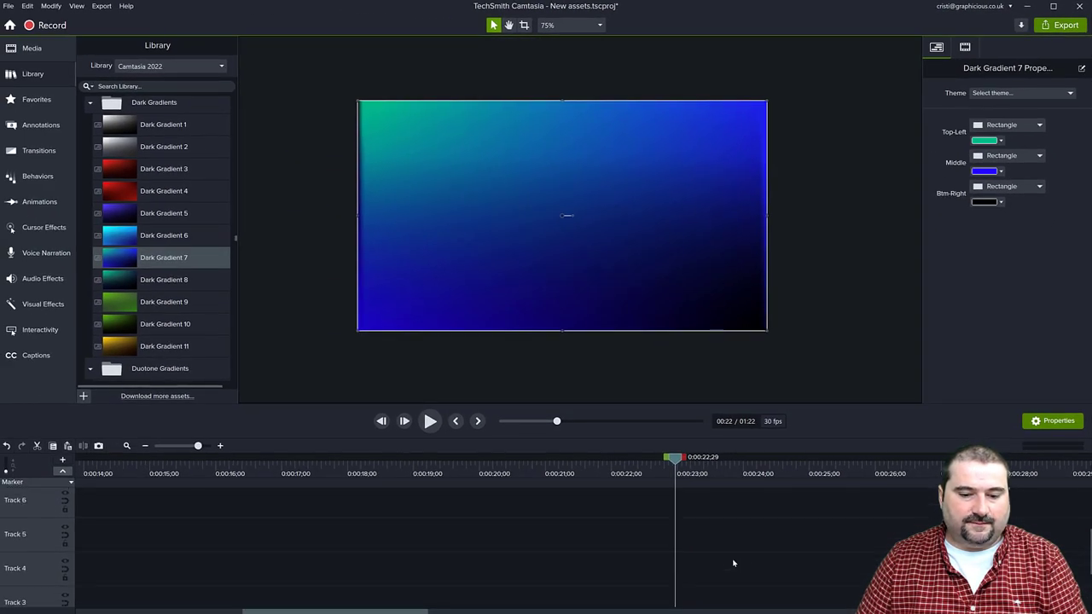
left_click_drag(733, 563, 638, 555)
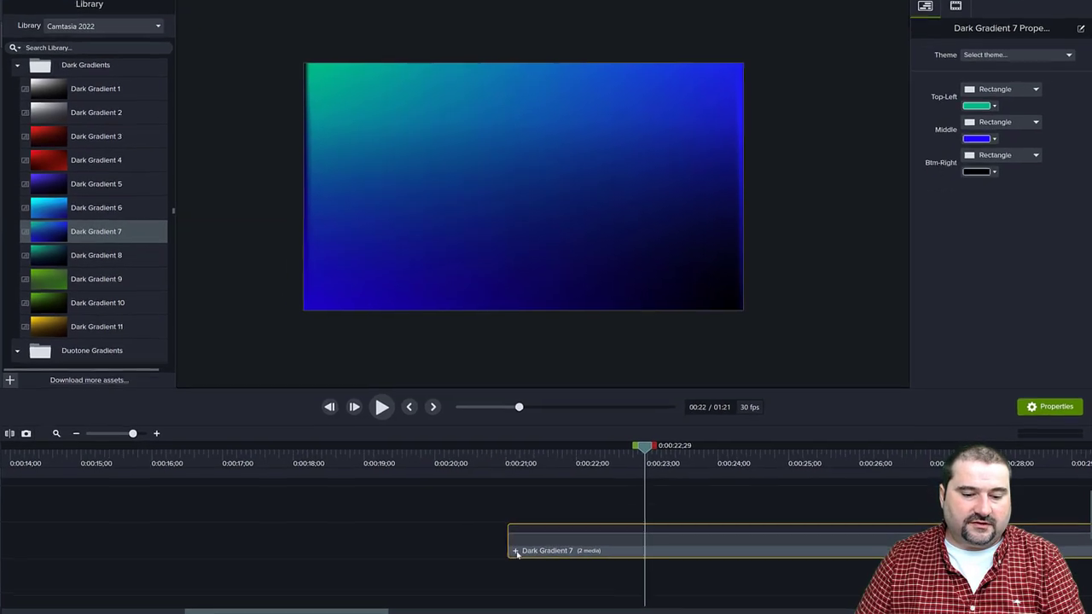
- Open the nested groups of Dark Gradient 7 through Two Color Low and Gradient Matte, and inspect the white shape and the Blur
left_click(555, 556)
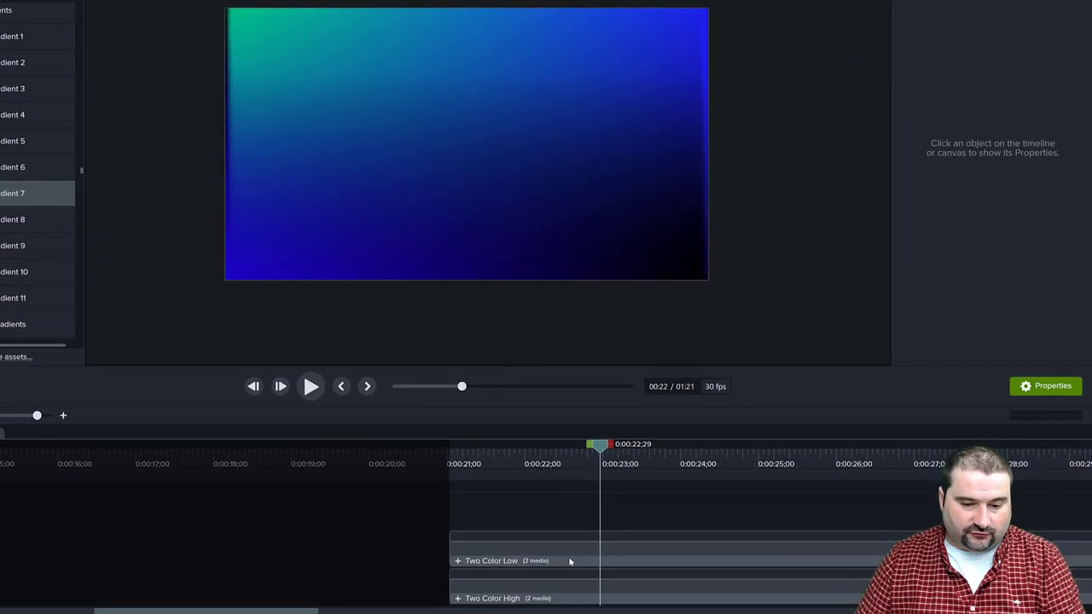
left_click(459, 563)
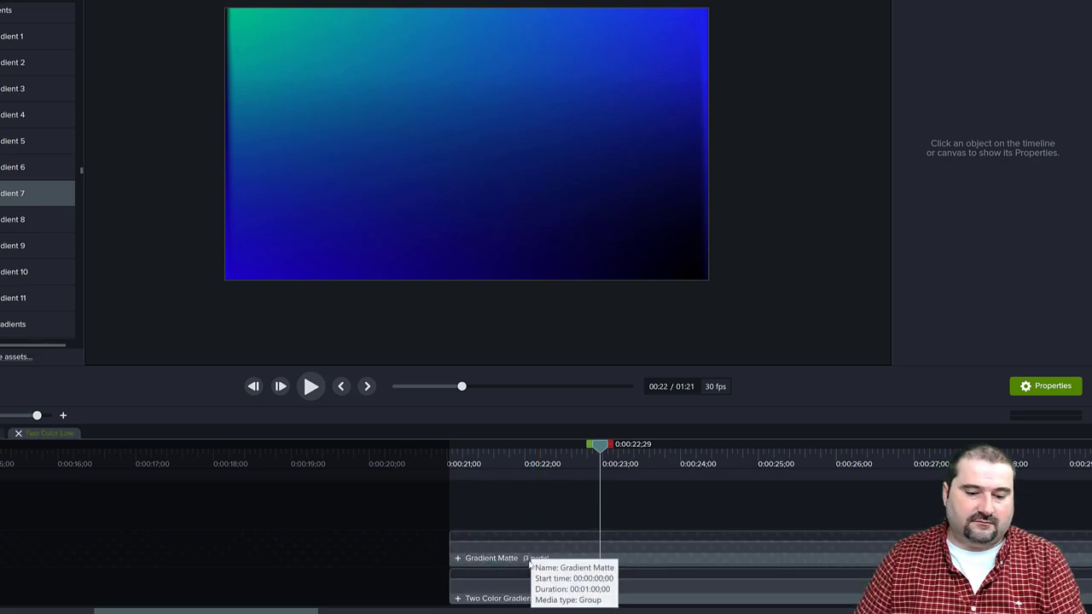
left_click(458, 559)
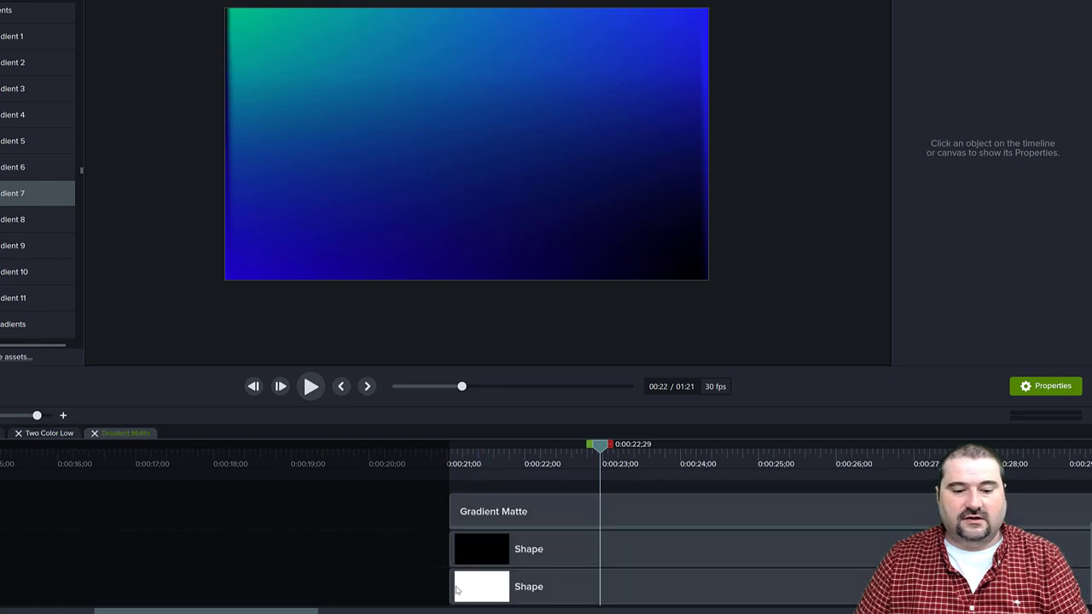
left_click(516, 559)
left_click(512, 589)
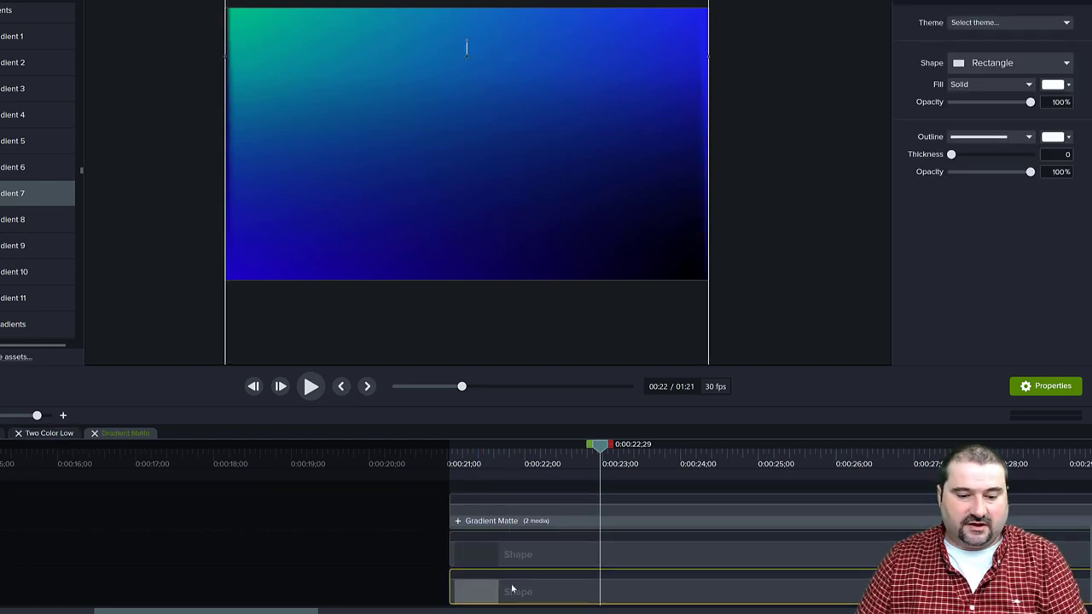
left_click(457, 521)
left_click(493, 559)
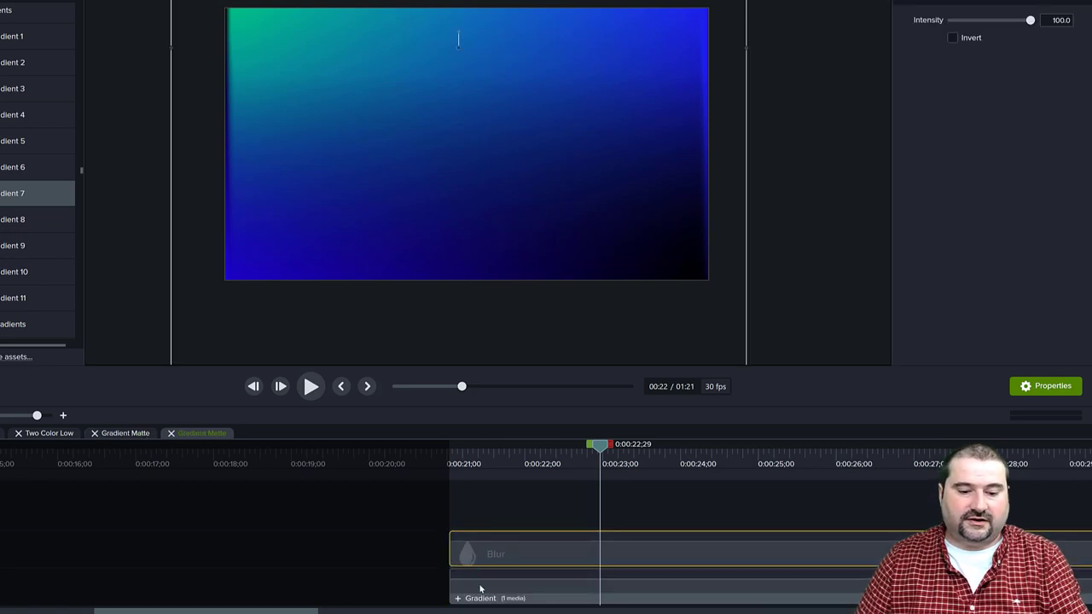
- Open the Gradient group, examine its shape's fill and Color Adjustment properties, and return to the Dark Gradient 7 clip on the main timeline
left_click(457, 598)
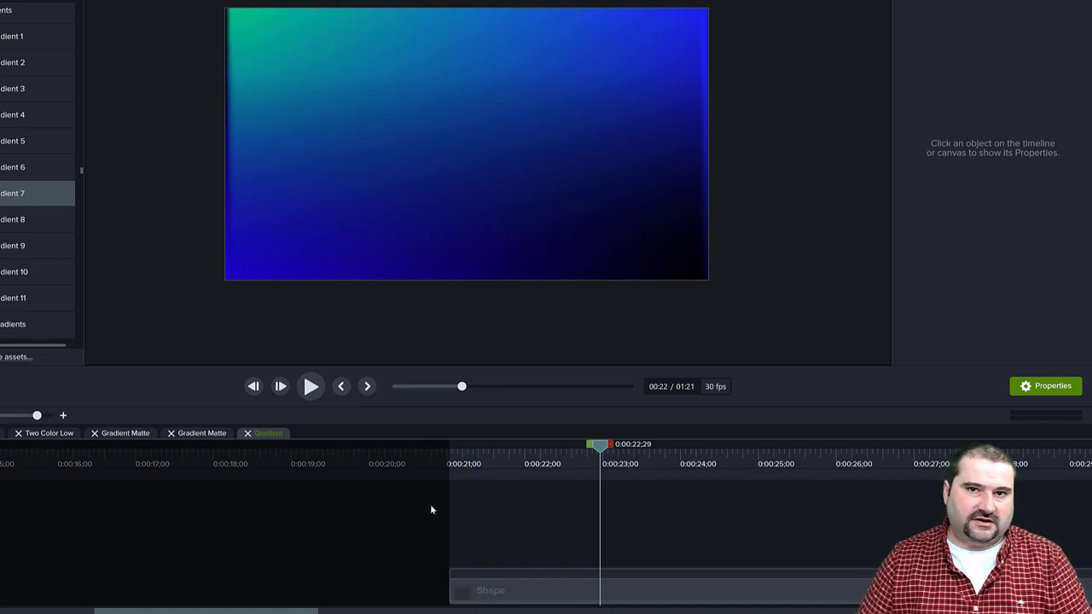
left_click(524, 580)
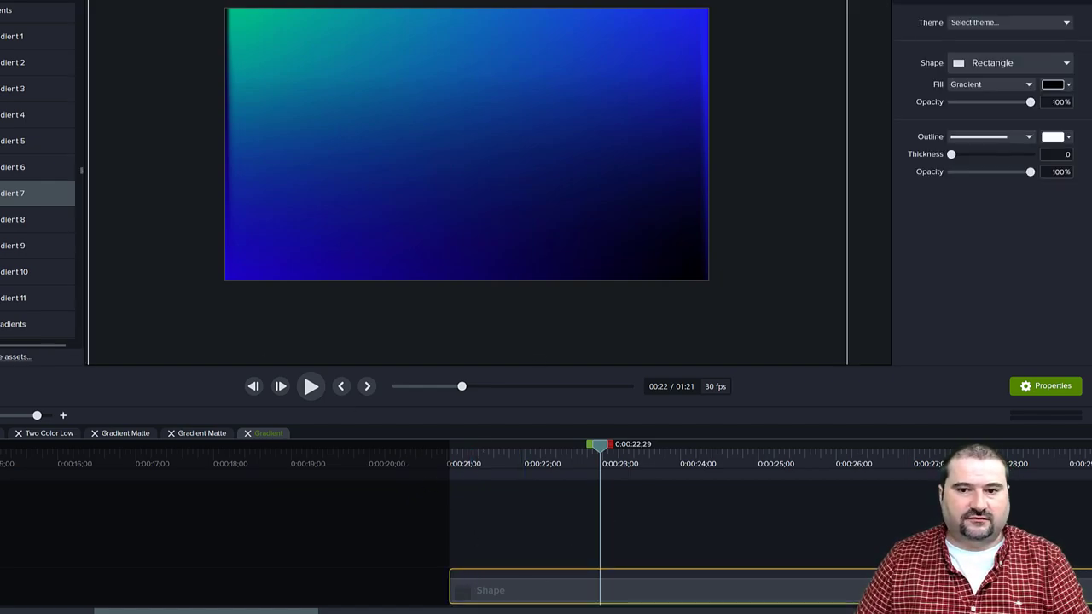
scroll(981, 171, "down", 5)
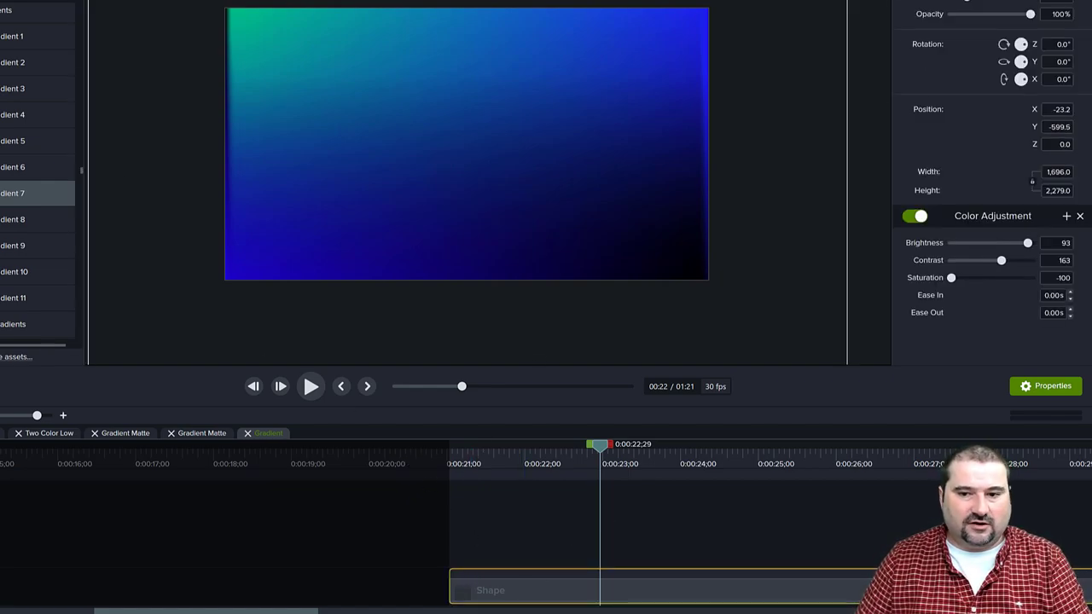
double_click(37, 183)
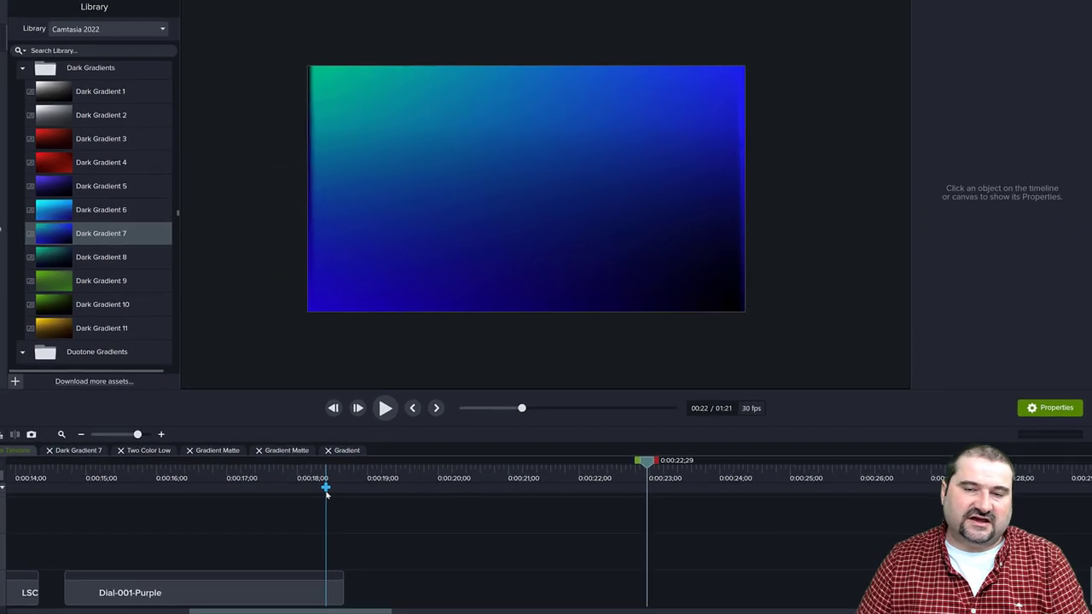
left_click_drag(325, 492, 624, 562)
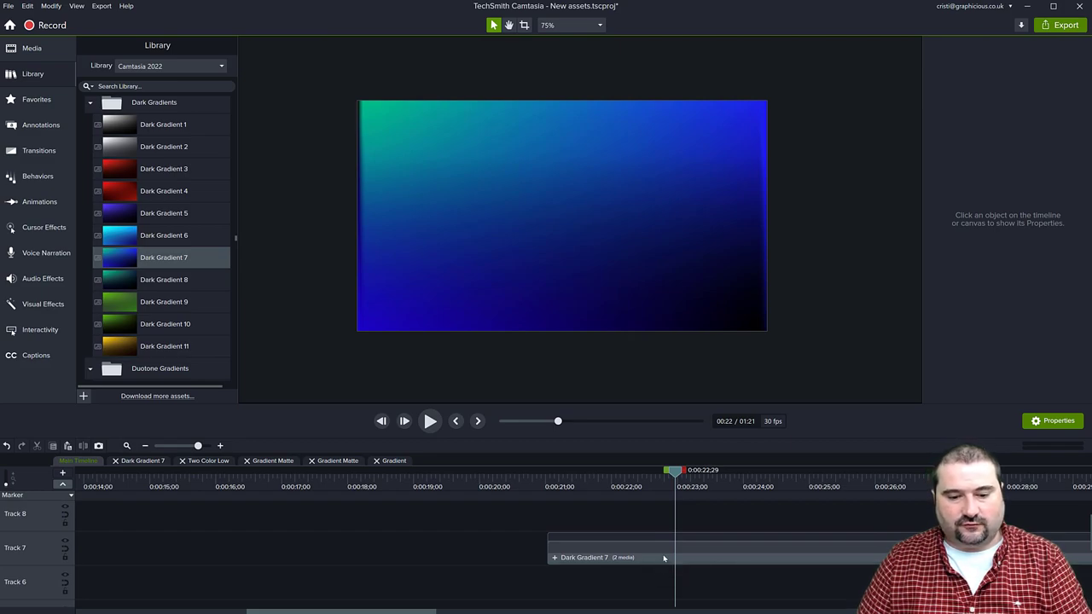
- Replace Dark Gradient 7 with Multicolor Gradient 4 filling the canvas at about 23 seconds, and examine it at about 24 seconds
left_click(664, 558)
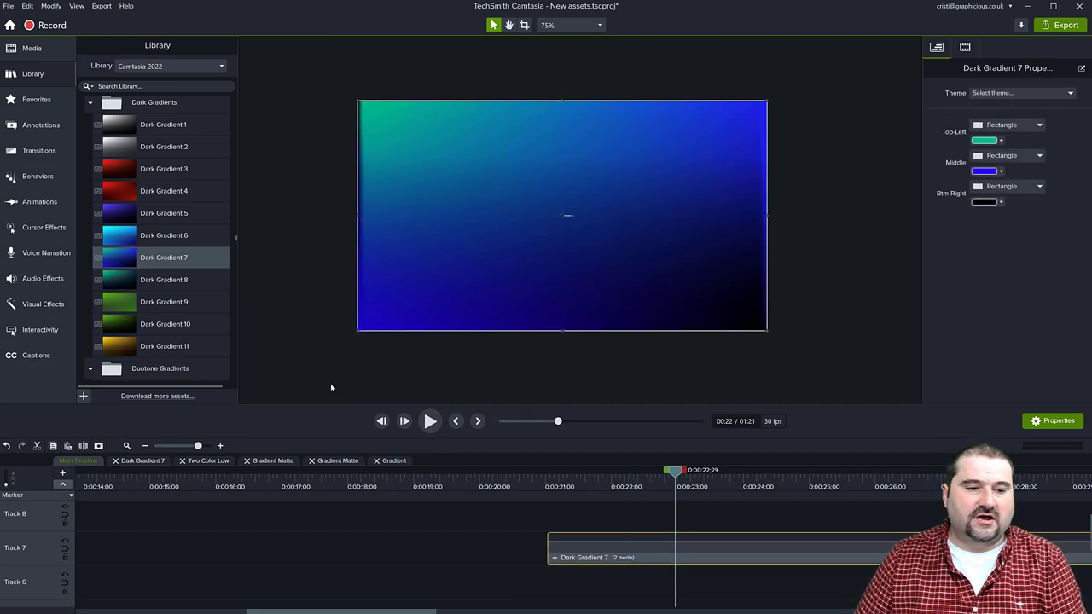
scroll(177, 315, "down", 4)
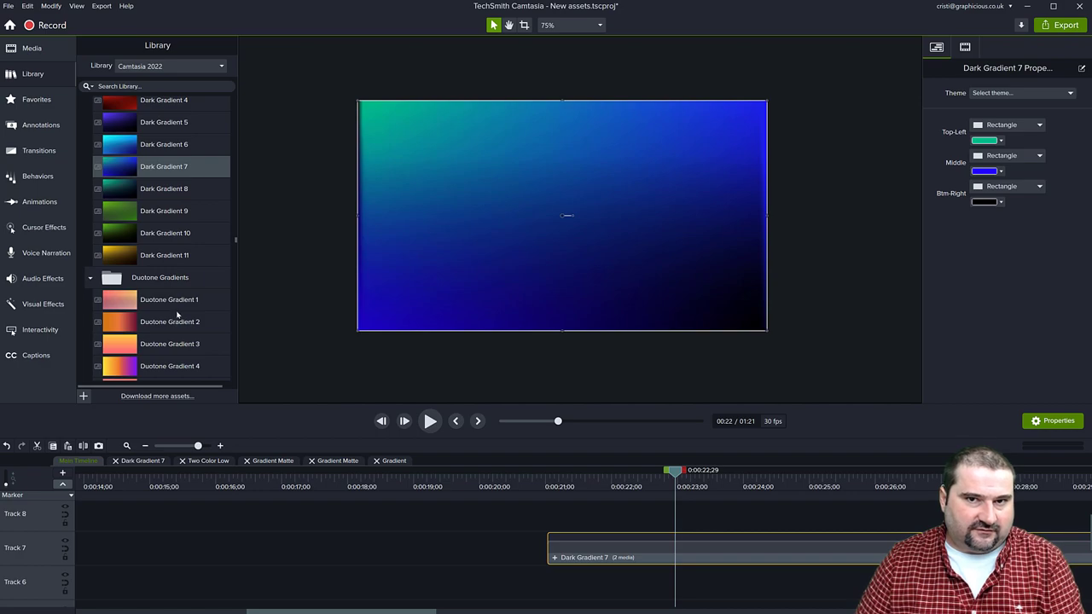
scroll(176, 315, "down", 6)
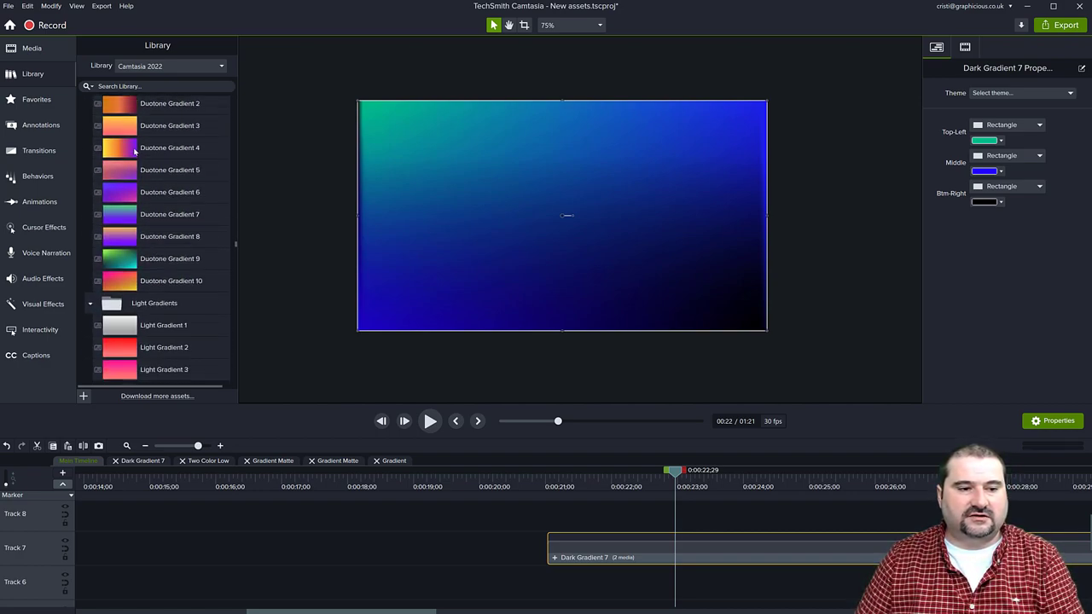
scroll(143, 239, "down", 9)
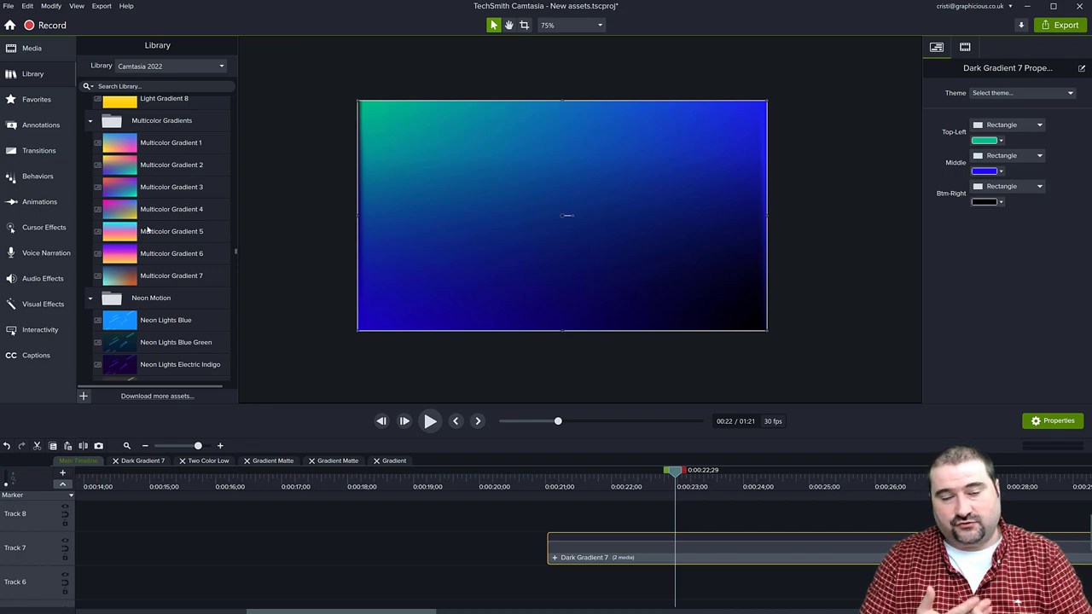
left_click_drag(150, 210, 568, 218)
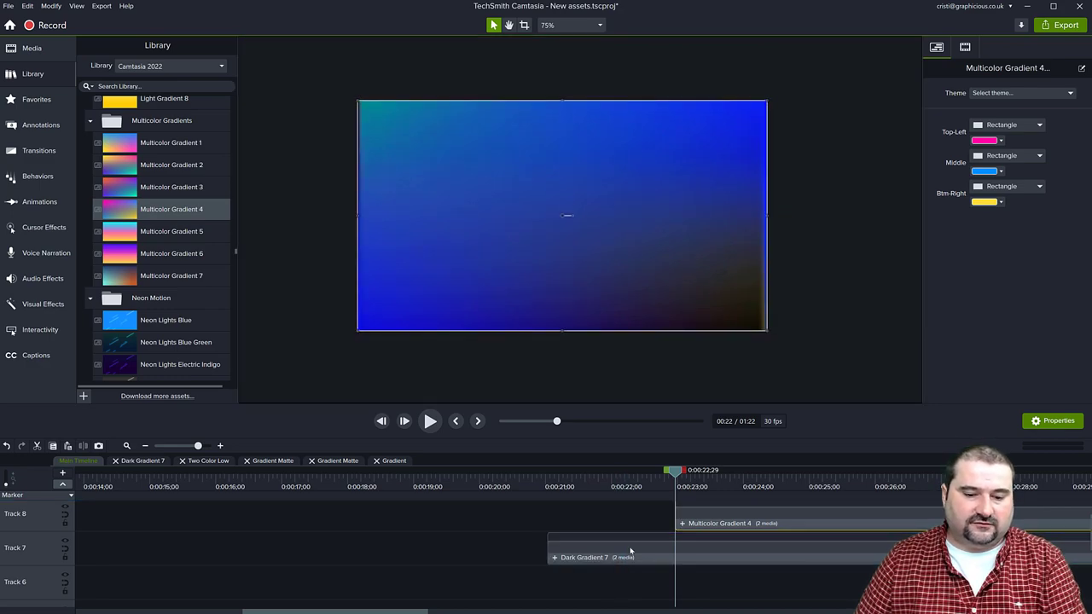
left_click(619, 550)
key("Delete")
left_click(747, 471)
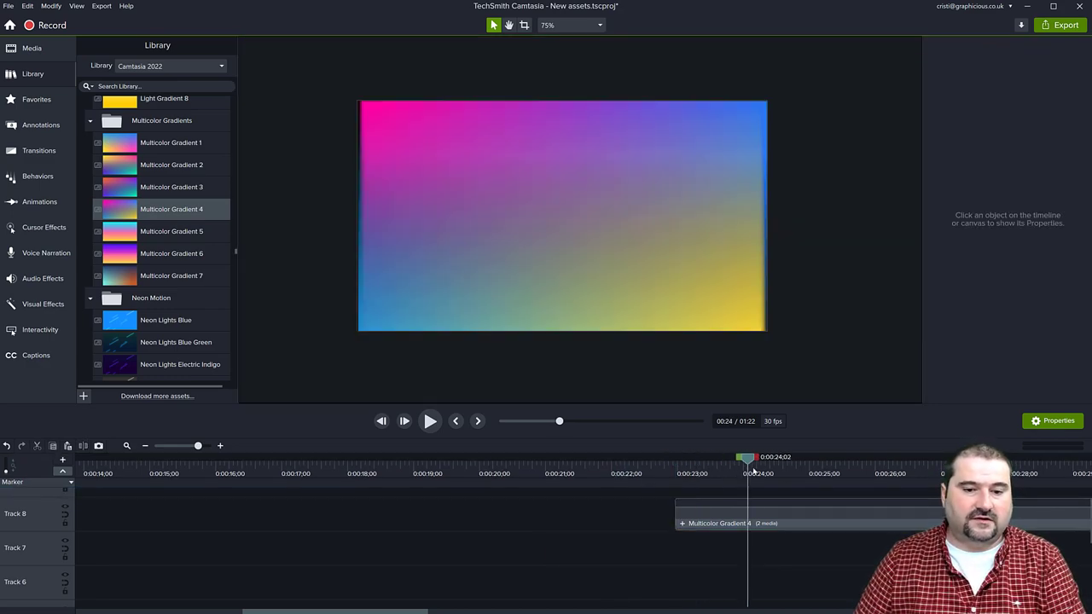
left_click(570, 204)
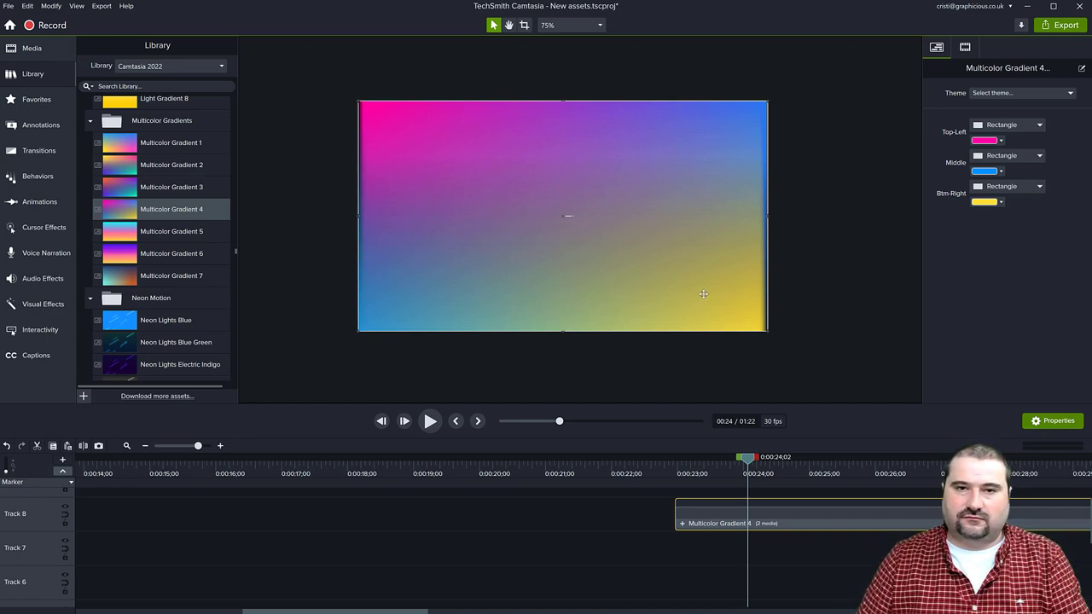
- Overlay Neon Lights Gray from Neon Motion on the multicolor gradient at about 24 seconds and preview its moving streaks
scroll(697, 568, "right", 4)
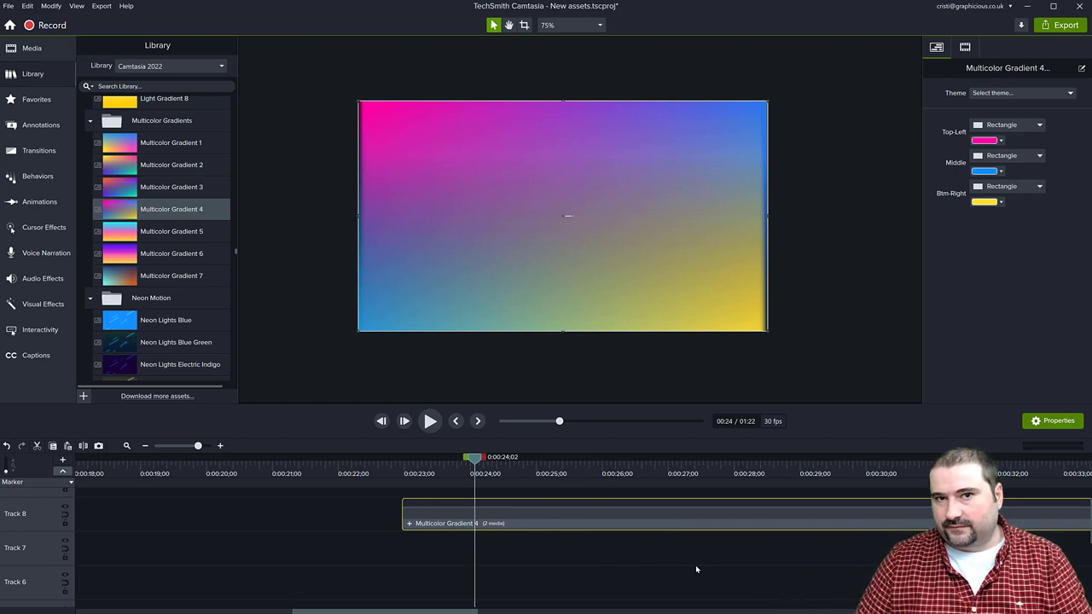
scroll(130, 306, "down", 4)
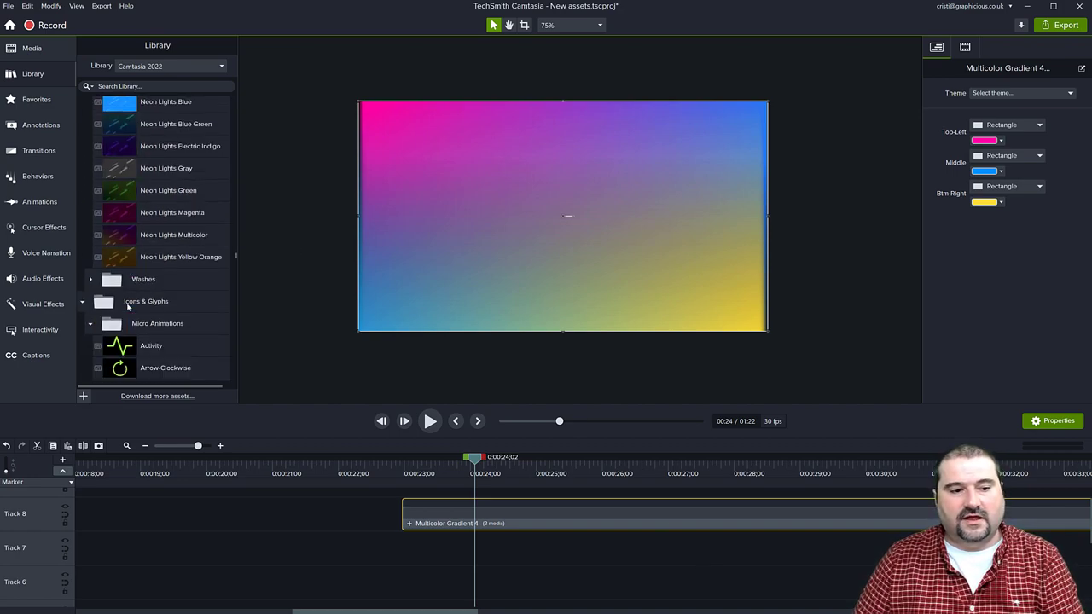
mouse_move(130, 232)
left_mouse_down()
mouse_move(594, 207)
mouse_move(563, 222)
left_mouse_up()
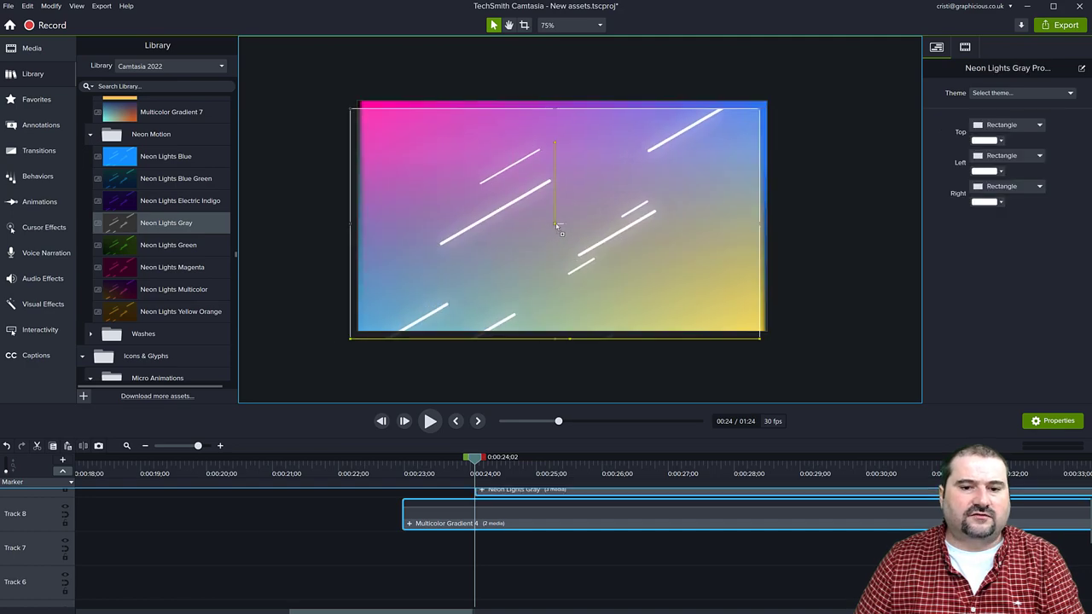
key("space")
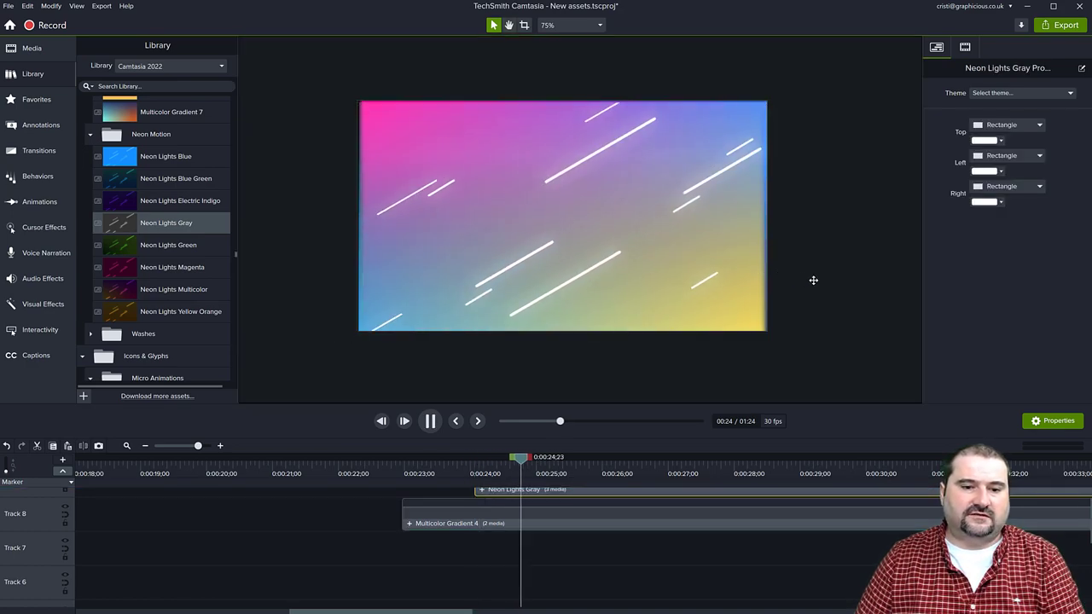
key("space")
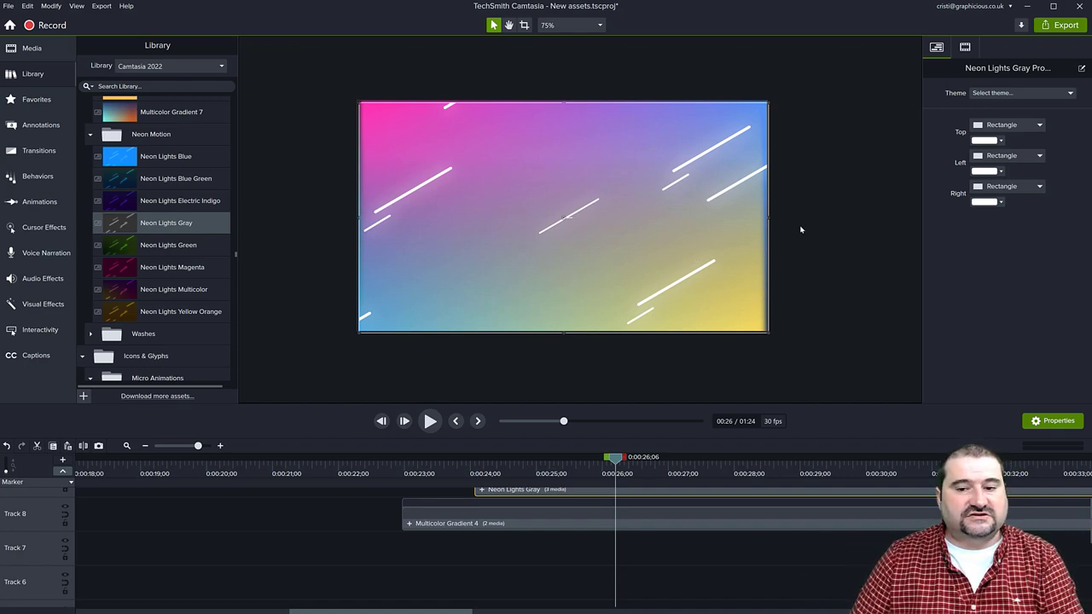
- Change the Top color of Neon Lights Gray to red and preview the recolored streaks
left_click(1003, 140)
left_click_drag(993, 215, 1011, 209)
left_click(875, 253)
key("space")
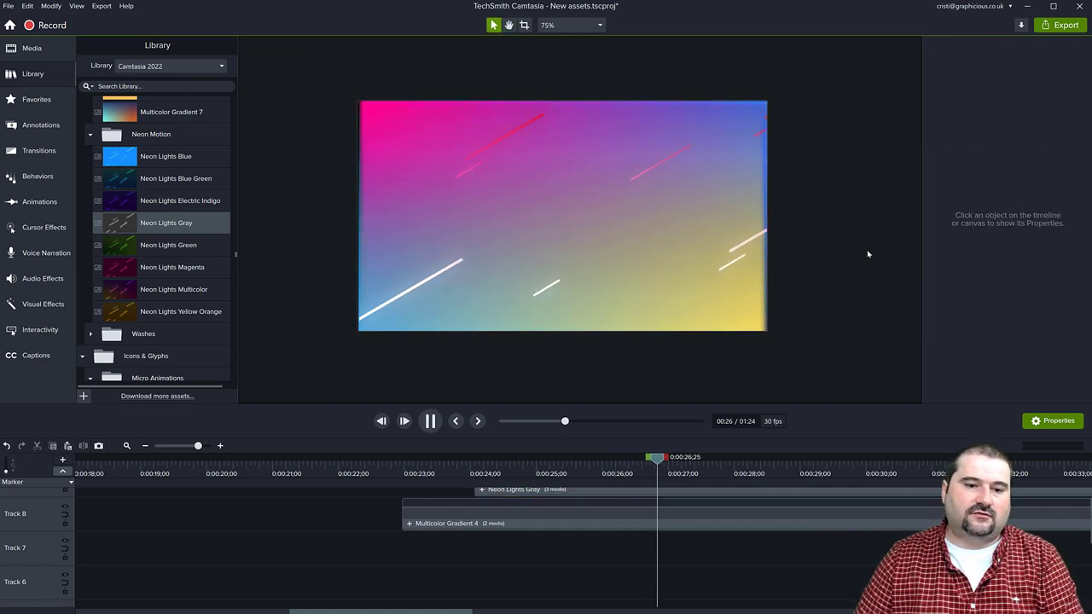
key("space")
- Add the Arrow-Down-Right-Circle-Fill micro animation to the center of the canvas at about 27 seconds and preview it
scroll(163, 337, "down", 6)
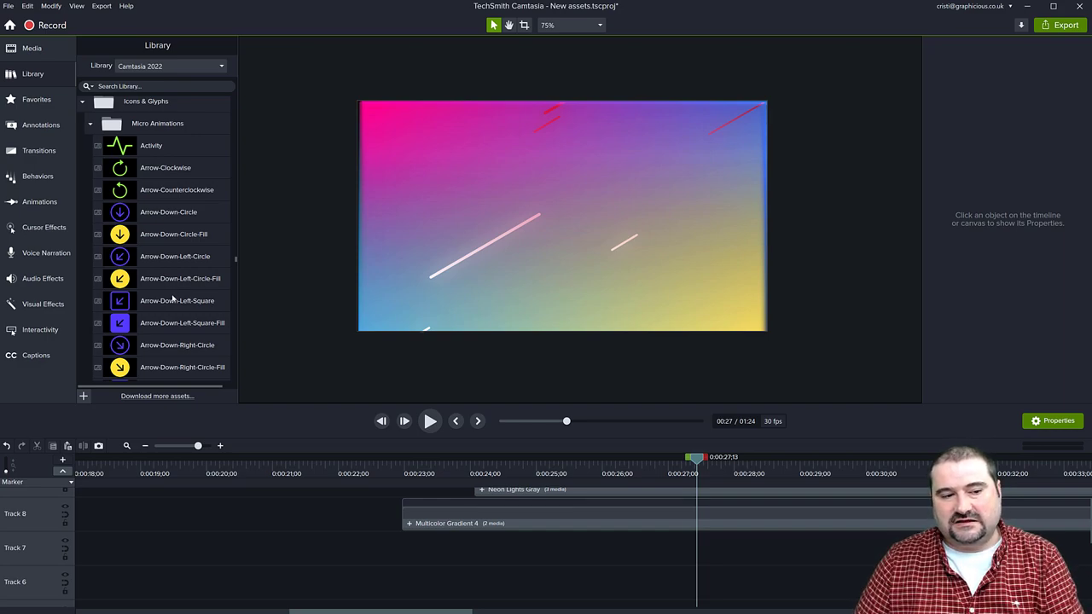
scroll(174, 306, "down", 2)
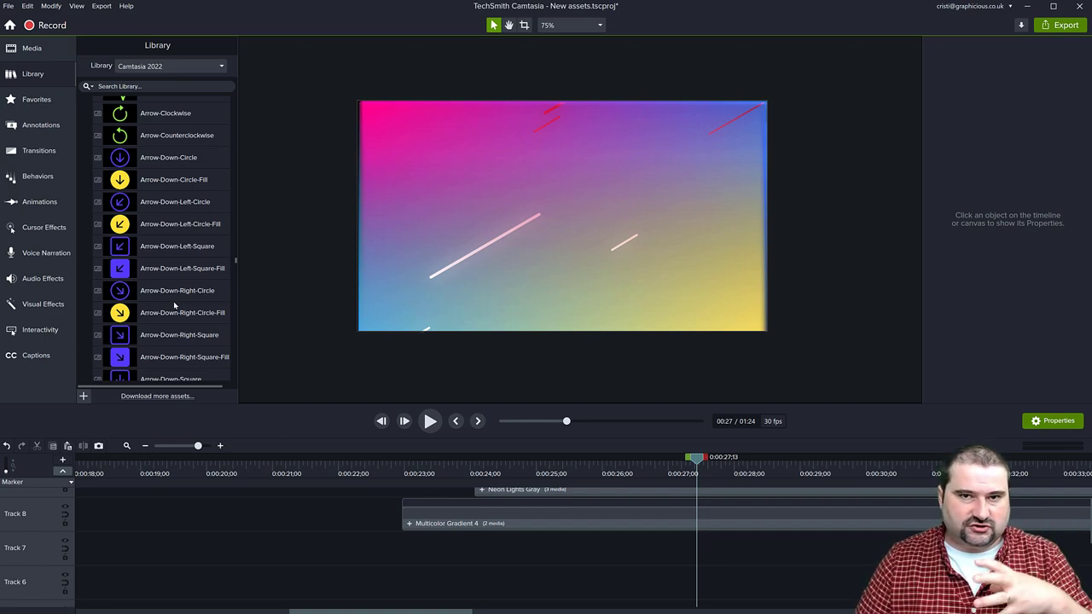
scroll(174, 306, "down", 4)
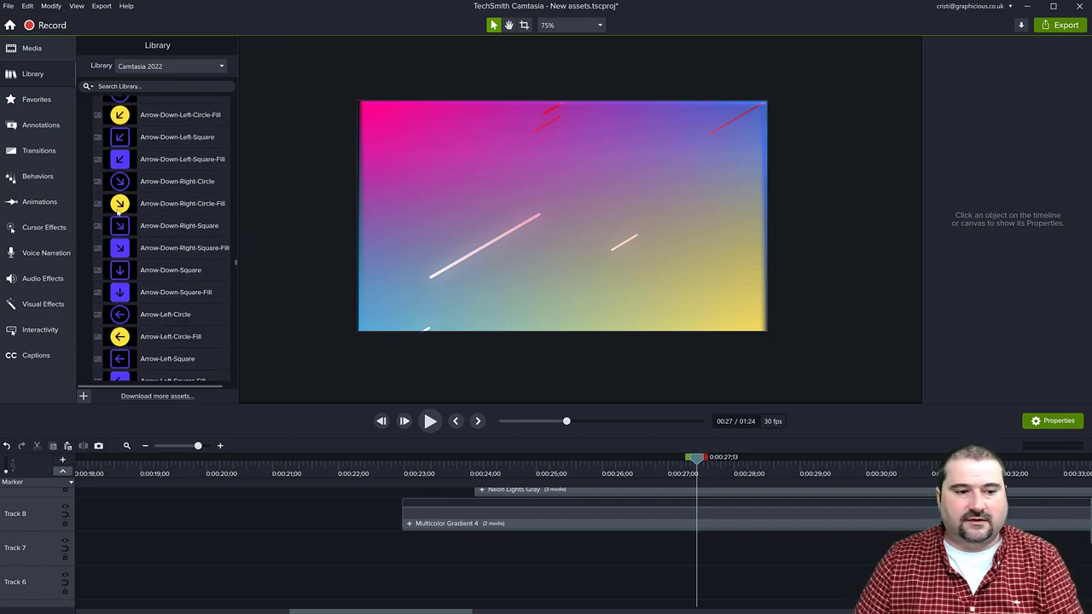
left_click_drag(119, 209, 563, 222)
key("space")
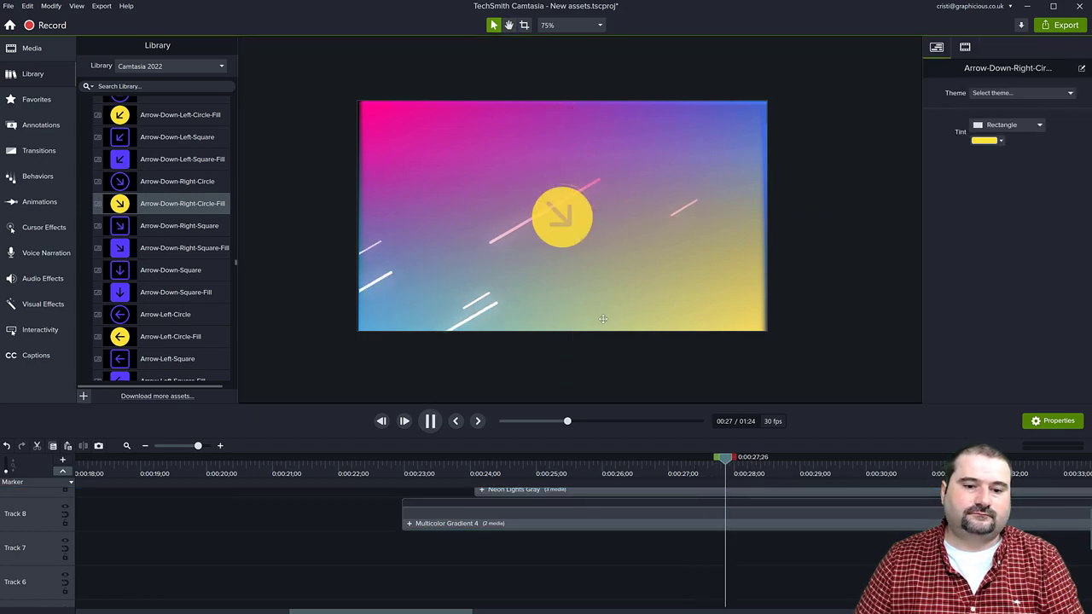
key("space")
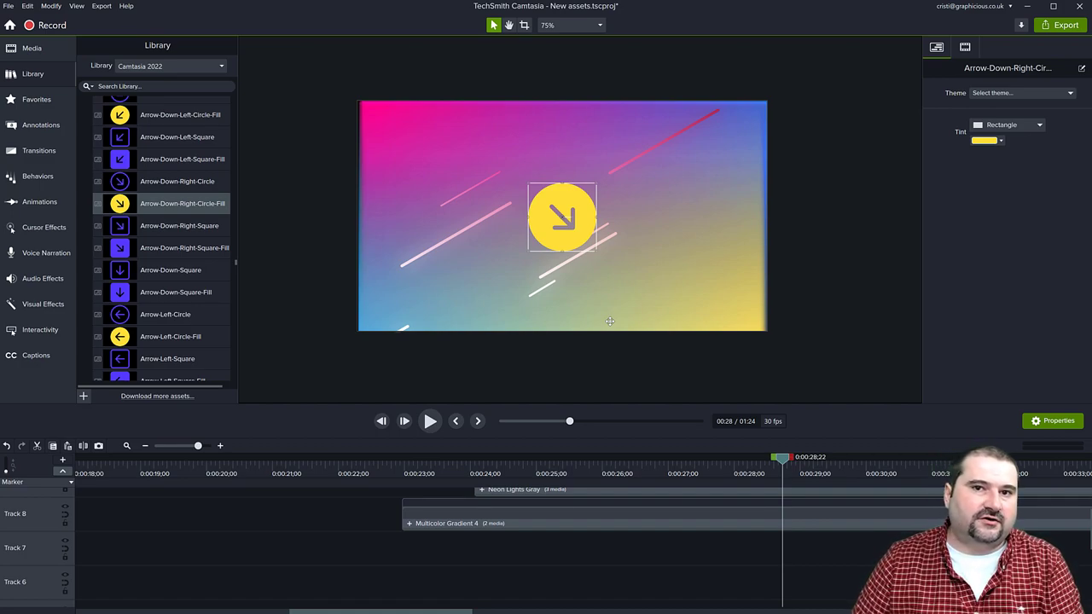
- Enlarge the canvas view to 100%, recenter it, and play a little more of the arrow animation over the neon streaks
scroll(650, 291, "down", 2)
scroll(650, 291, "up", 3)
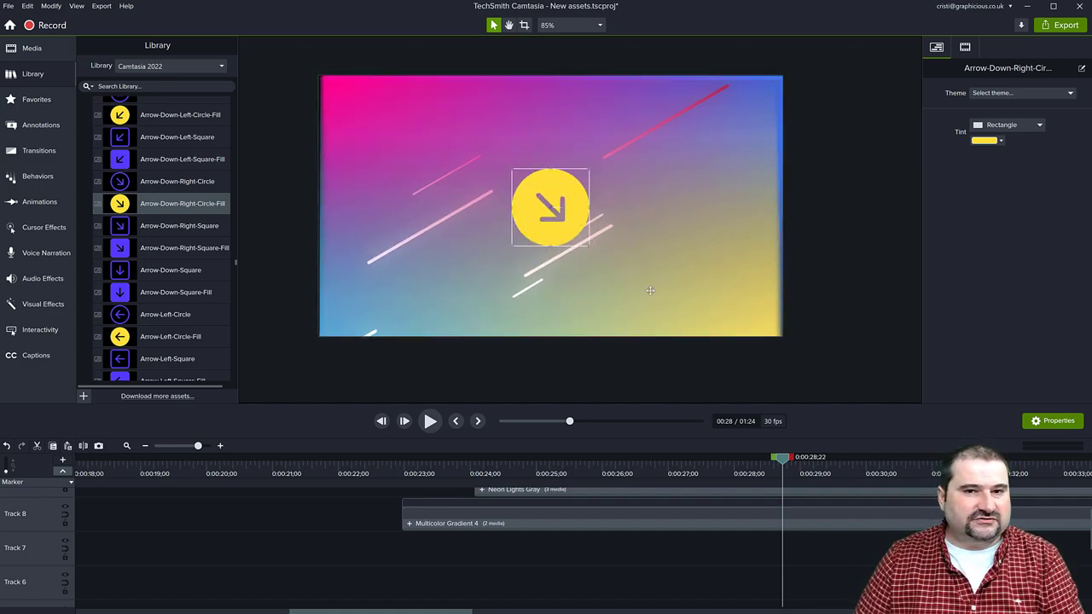
scroll(650, 291, "up", 1)
key("h")
scroll(657, 292, "up", 1)
left_click_drag(656, 292, 662, 307)
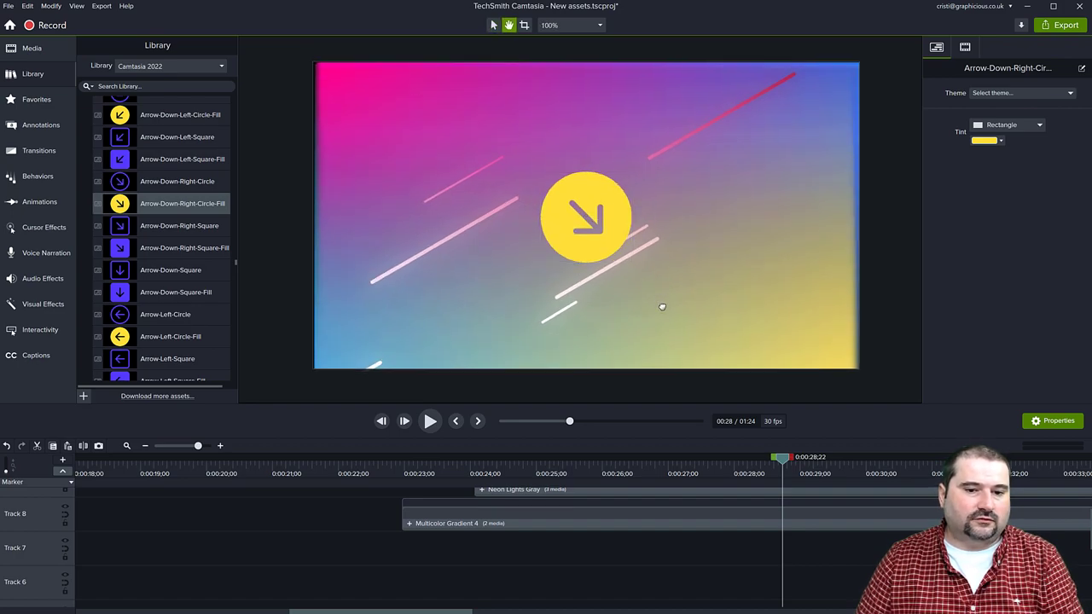
key("v")
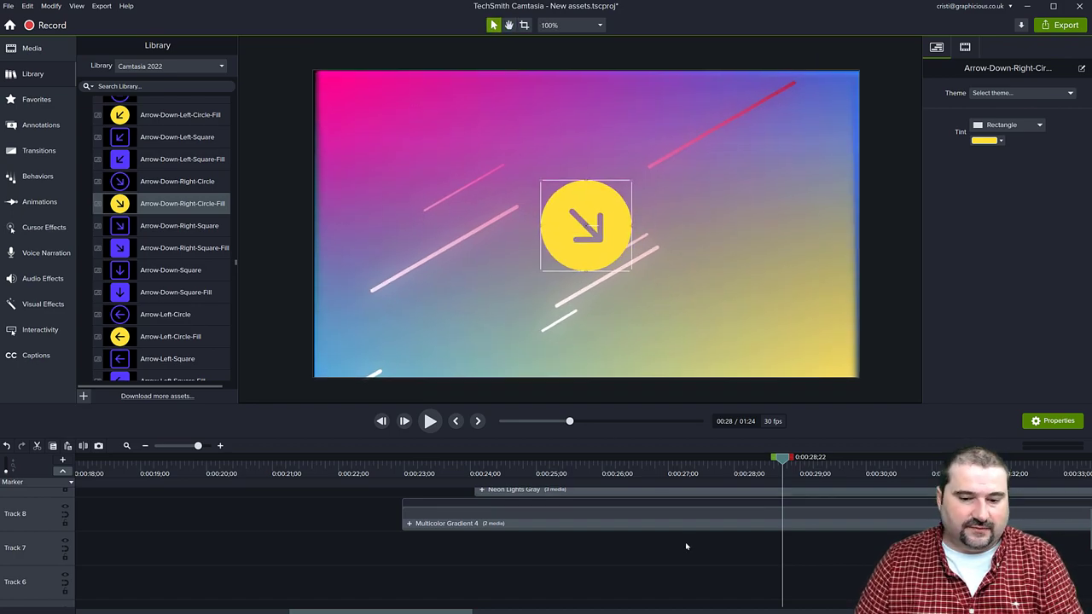
scroll(685, 542, "right", 6)
scroll(696, 549, "right", 5)
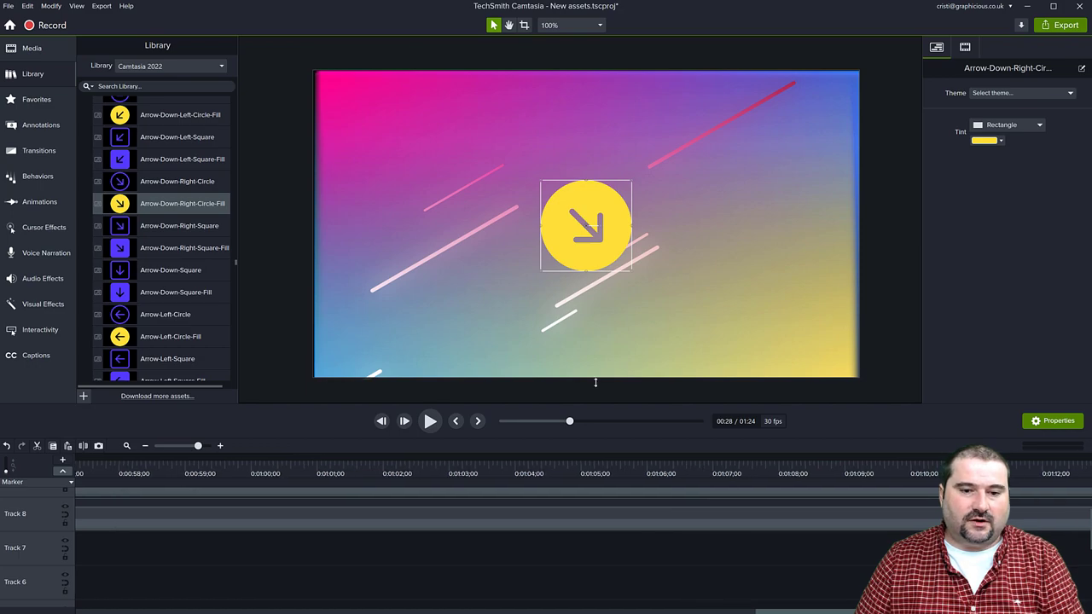
key("space")
key("space")
- Browse the Micro Animations icons in the library, from the arrows through carts, chats and clouds to the megaphones
scroll(173, 296, "down", 3)
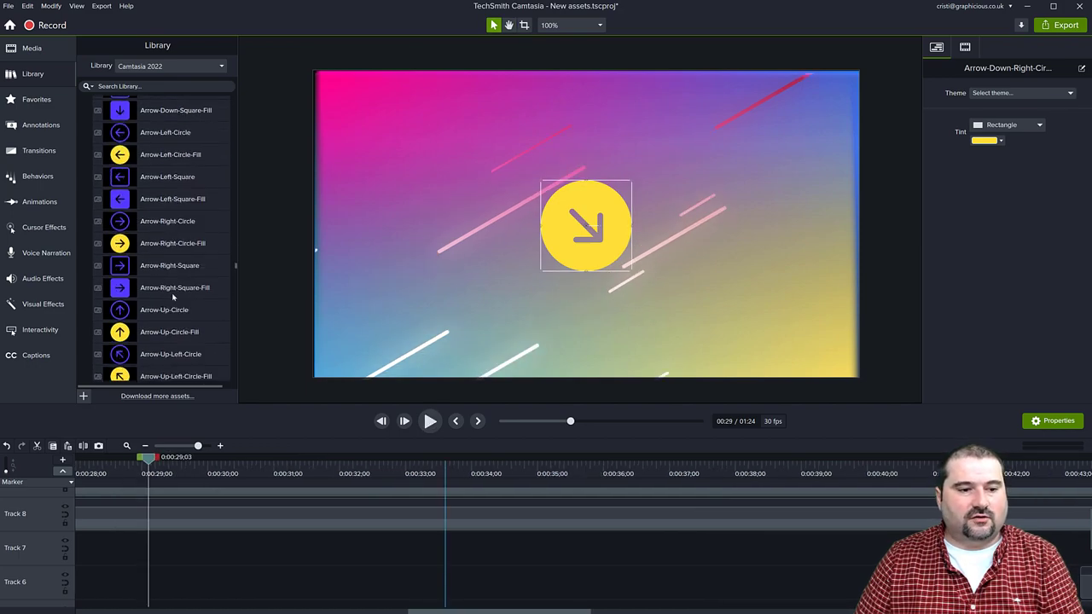
scroll(173, 296, "down", 10)
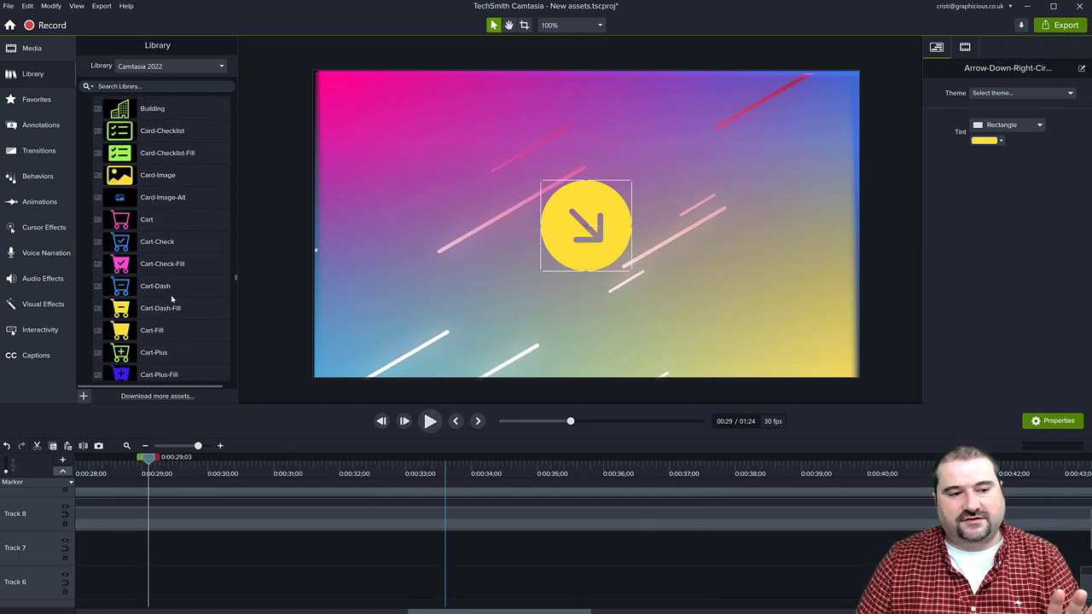
scroll(172, 297, "up", 2)
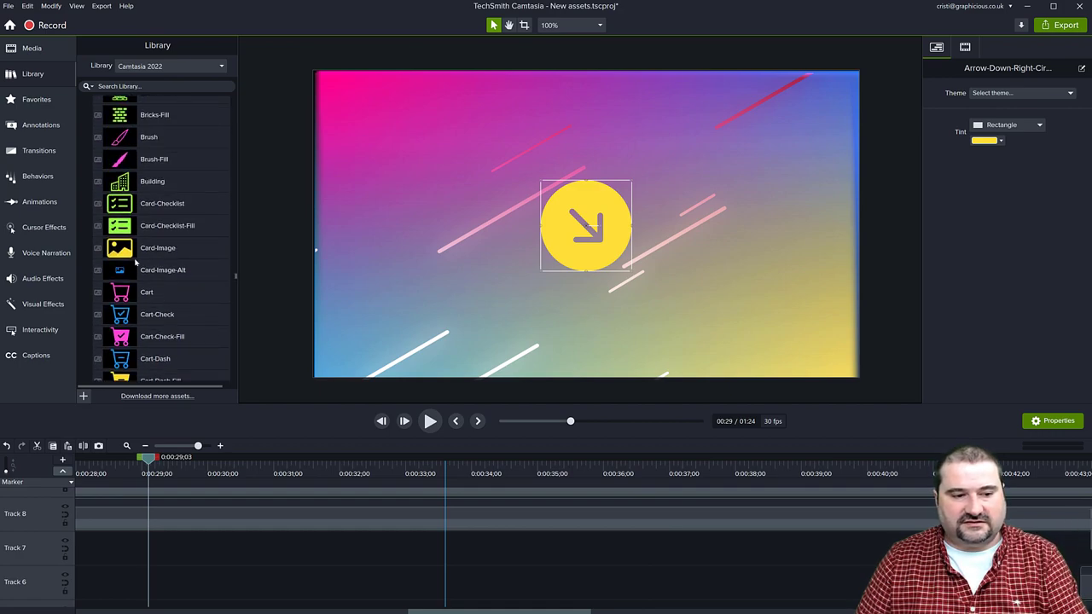
scroll(171, 273, "down", 10)
scroll(177, 320, "up", 20)
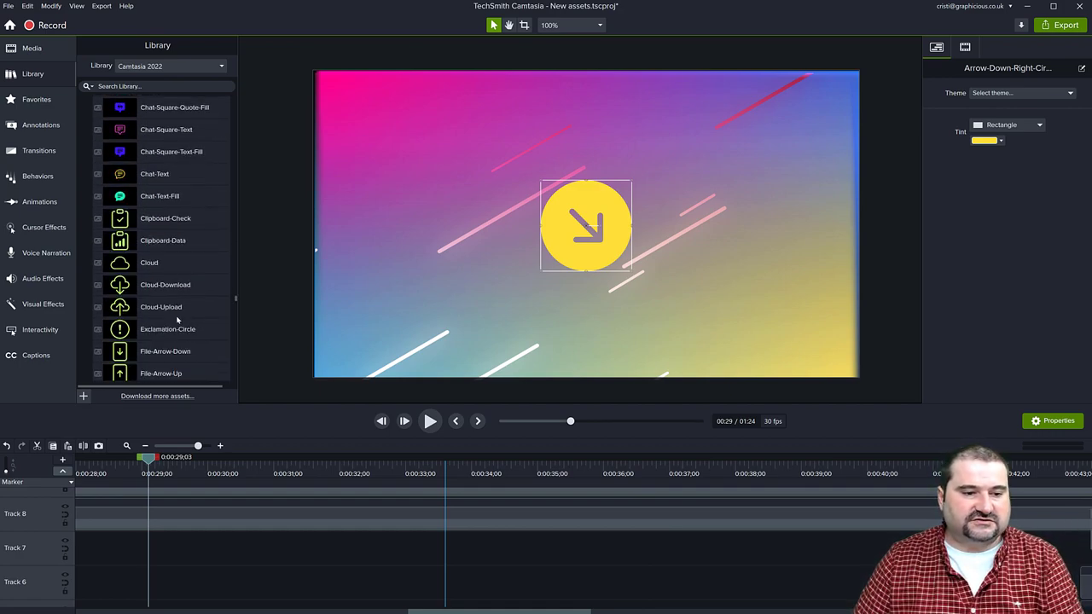
scroll(175, 318, "down", 6)
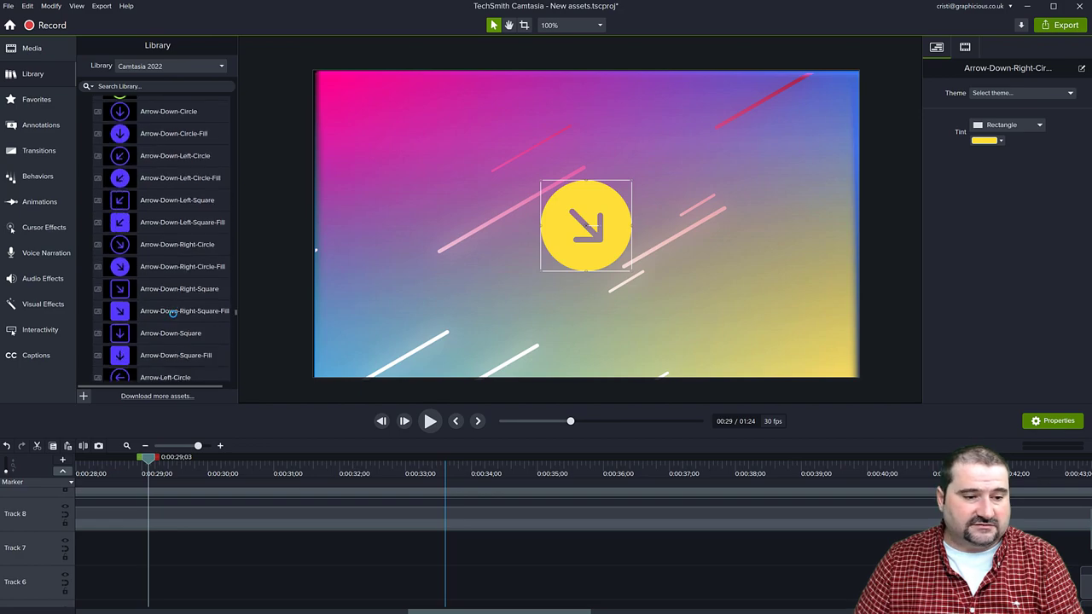
scroll(179, 324, "down", 12)
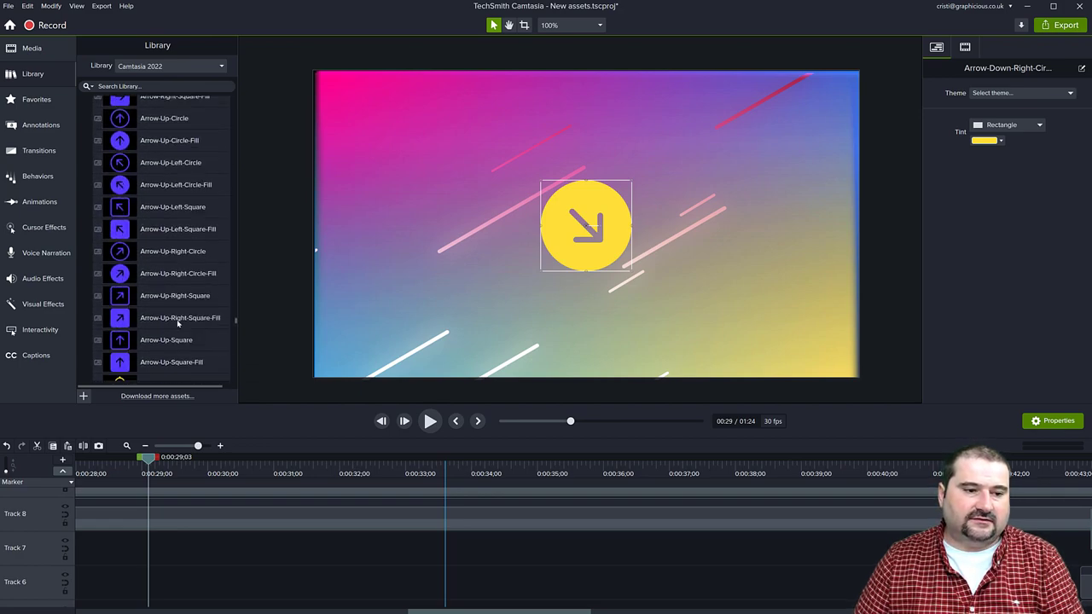
scroll(176, 322, "down", 10)
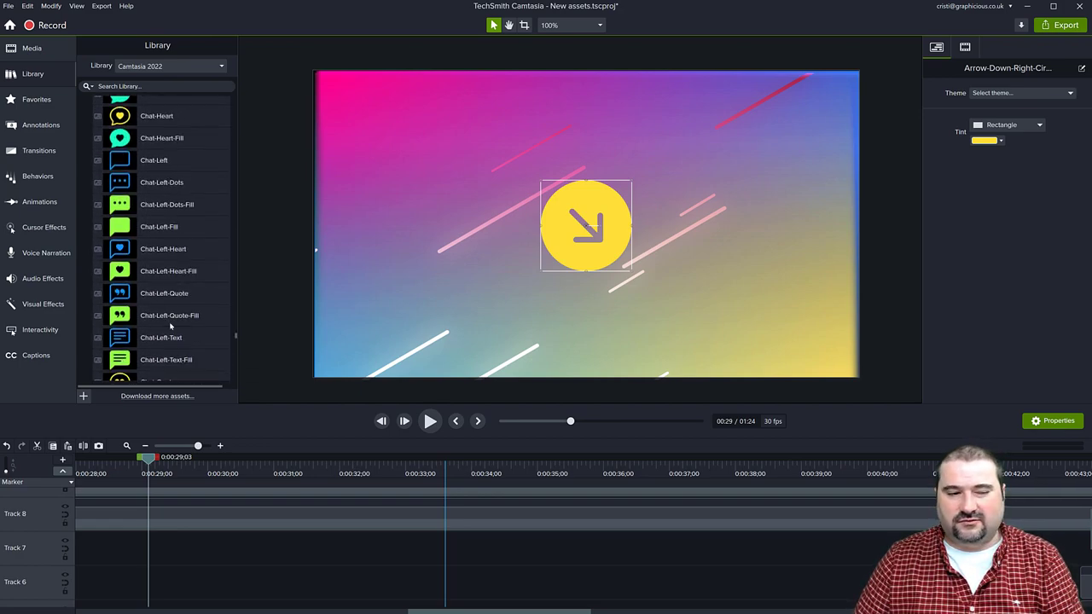
scroll(168, 325, "down", 20)
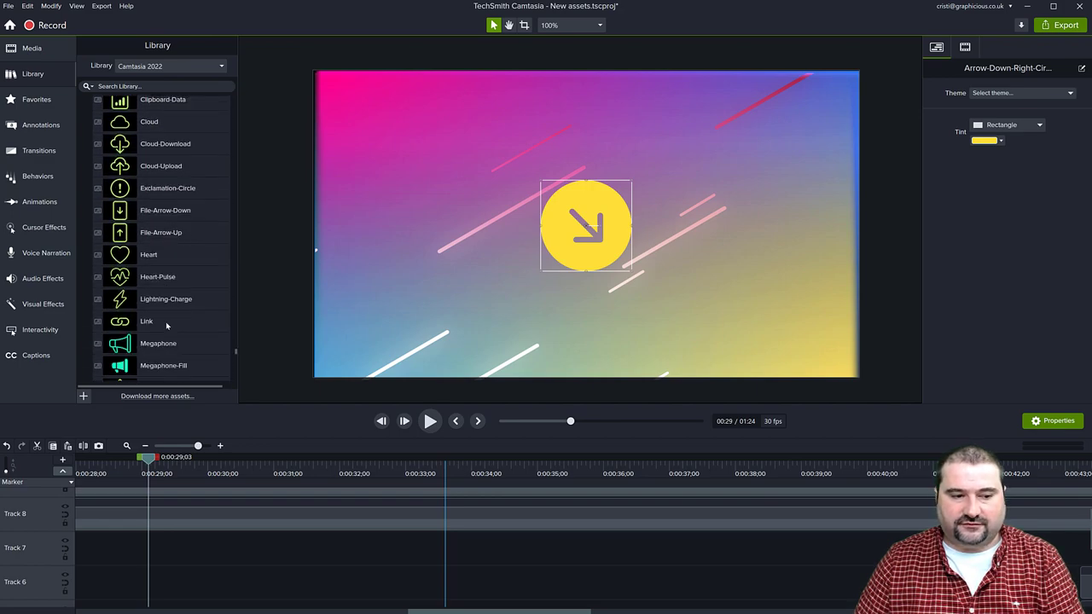
- Place the Boxy-Name-Third title below the arrow icon on the canvas at about 29 seconds and play its animation
scroll(152, 325, "down", 3)
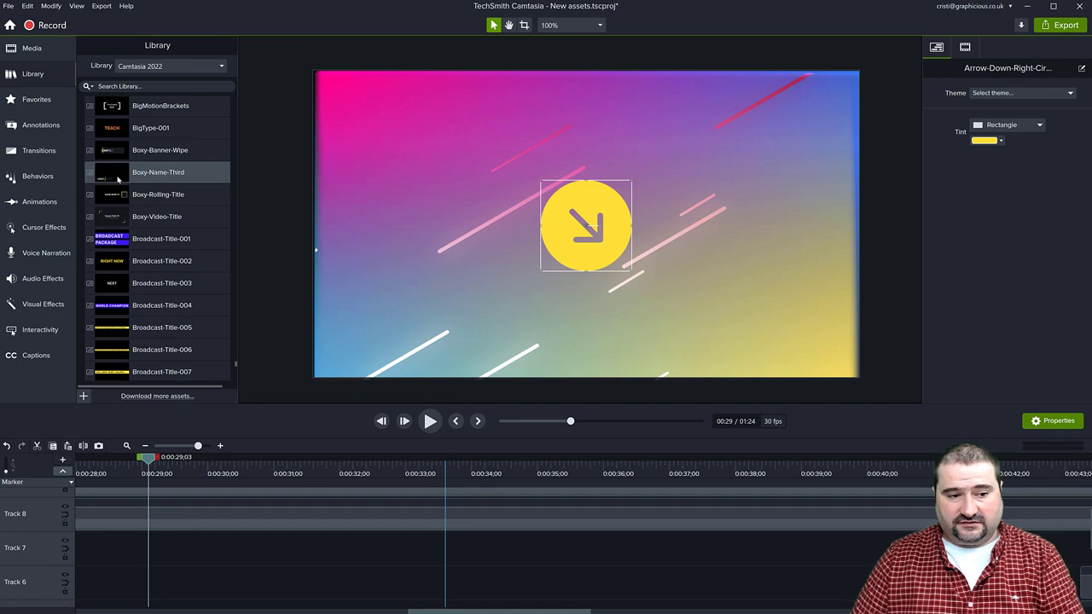
left_click_drag(117, 178, 550, 298)
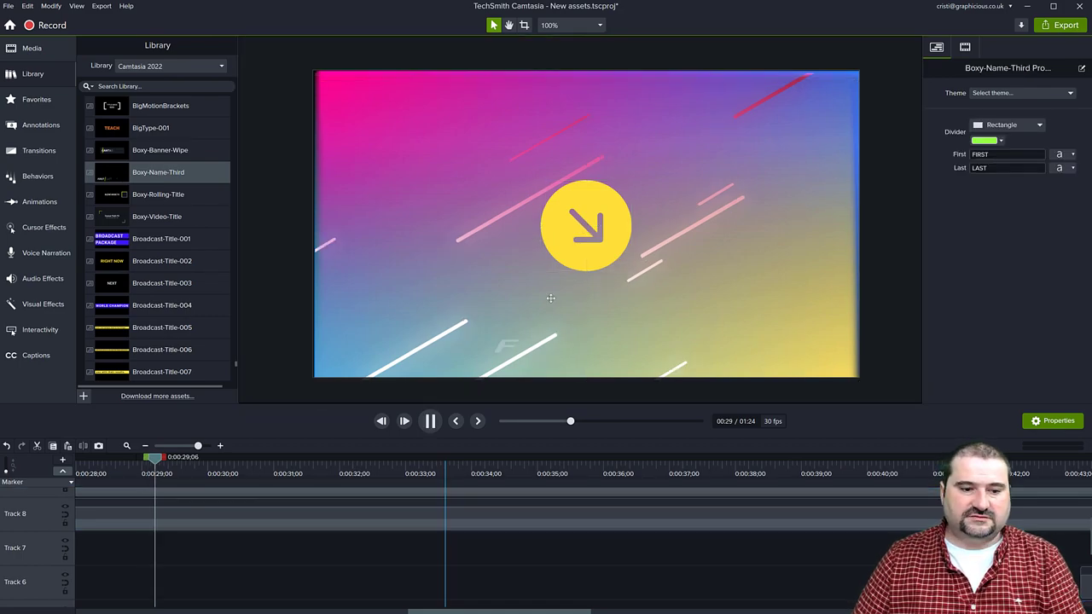
left_click(607, 332)
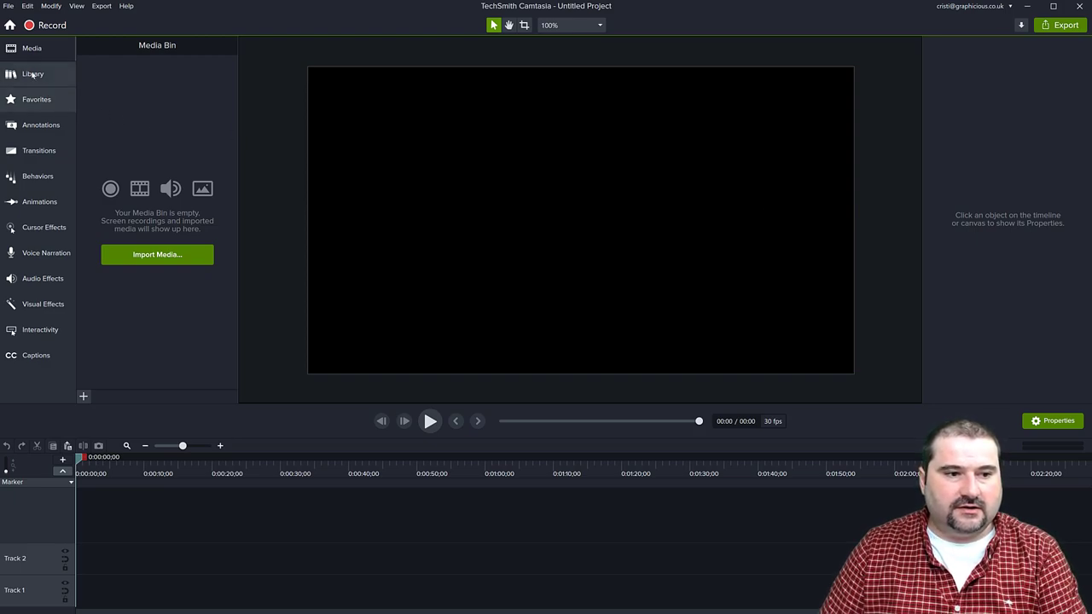
- Add a white rectangle annotation shape to the canvas as a wide bar and try rotating it about its center
left_click(42, 126)
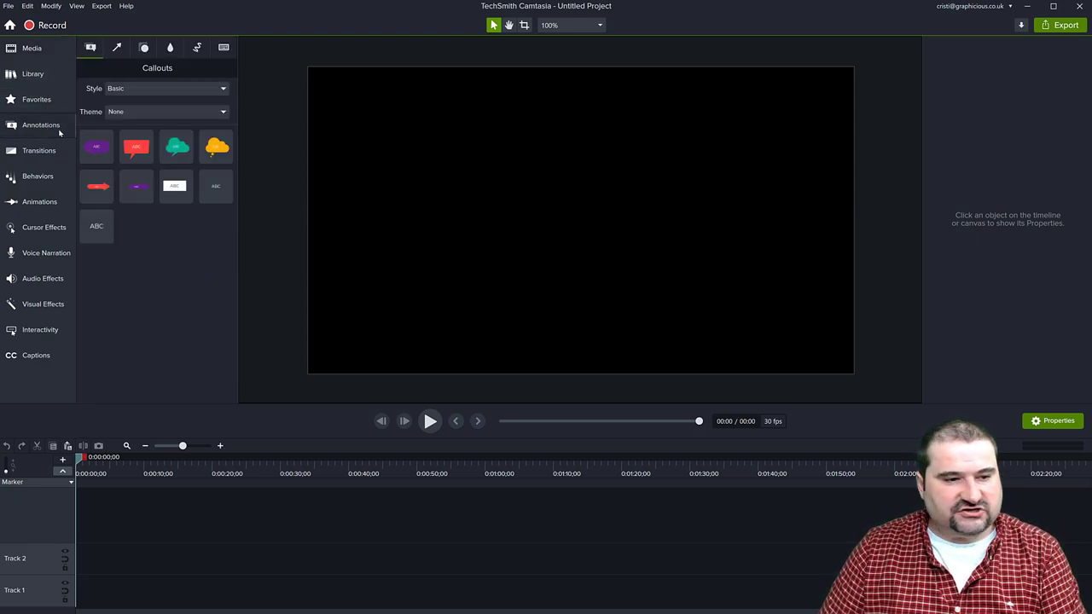
left_click(144, 47)
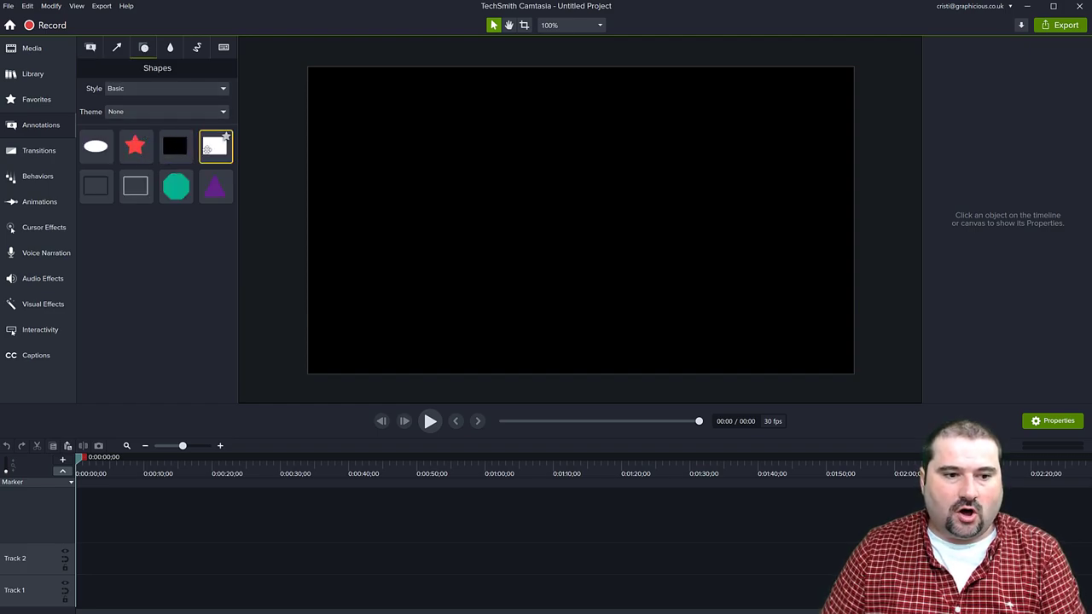
left_click_drag(215, 146, 590, 232)
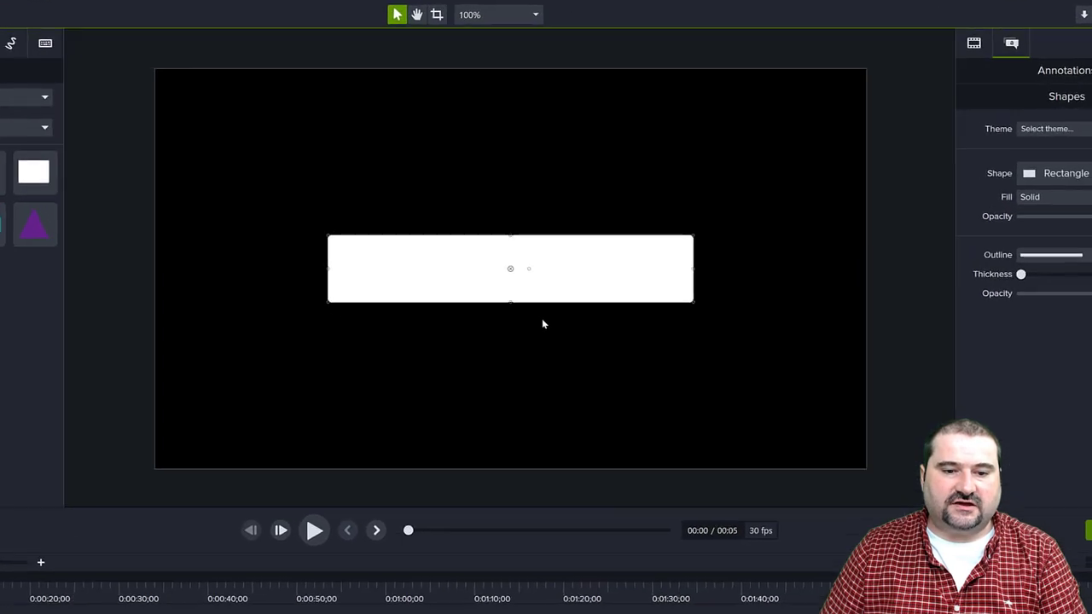
scroll(504, 295, "up", 1)
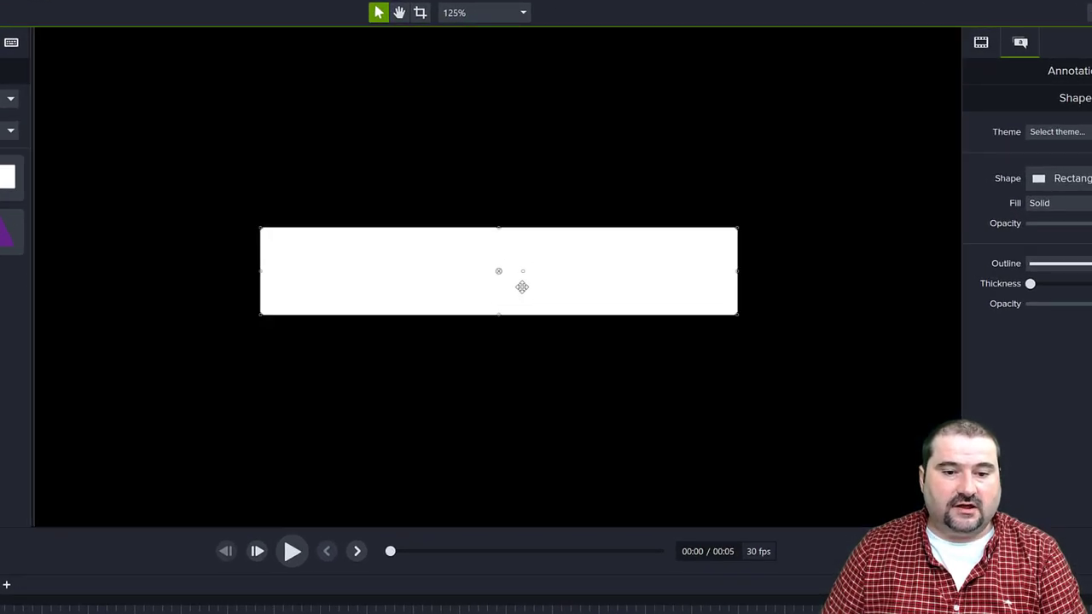
scroll(520, 282, "down", 1)
left_click_drag(522, 274, 589, 273)
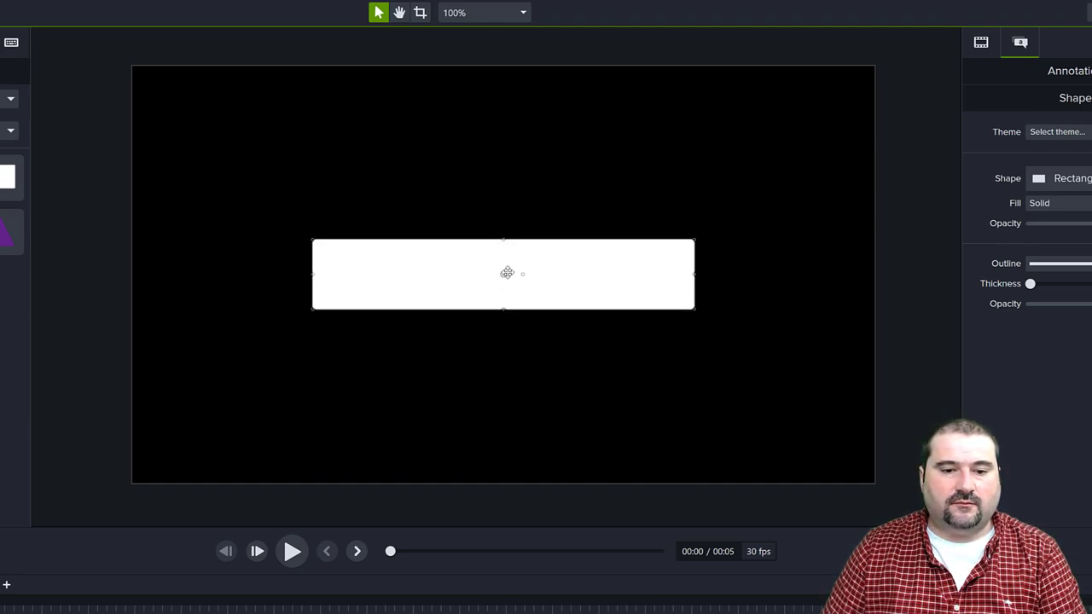
- Move the wide bar's anchor point to its left edge, and then to its lower-right corner
scroll(507, 272, "up", 2)
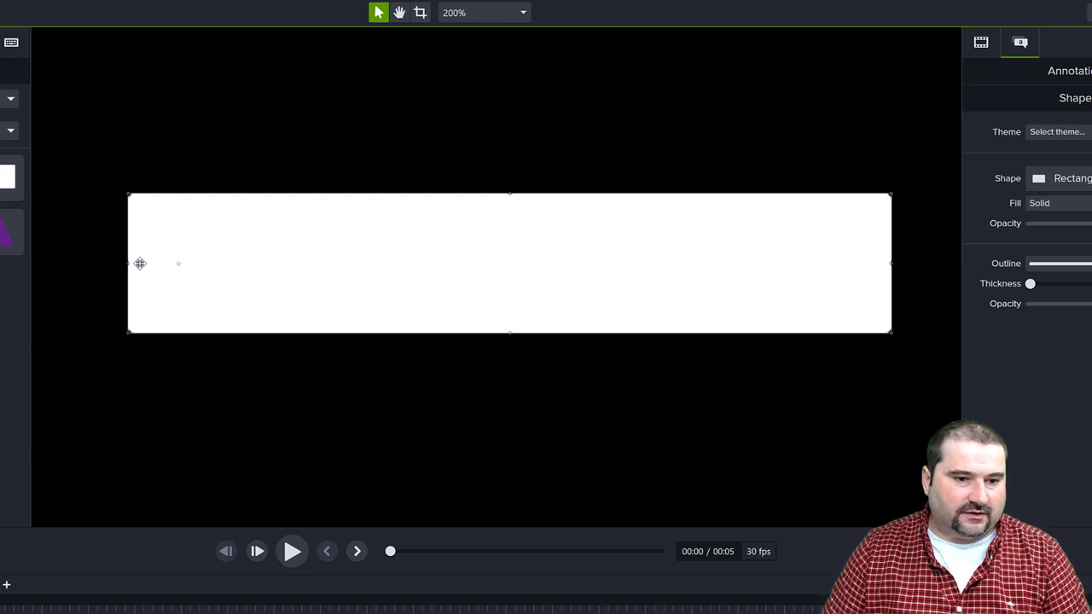
scroll(210, 305, "down", 5)
left_click_drag(231, 312, 461, 302)
key("v")
scroll(434, 300, "up", 3)
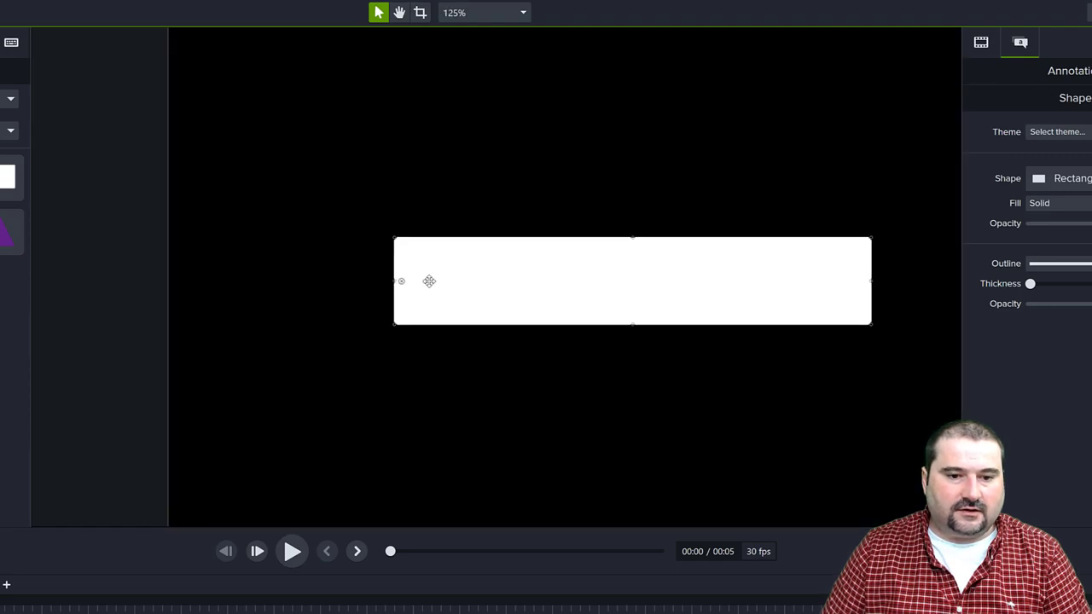
left_click_drag(428, 278, 489, 281)
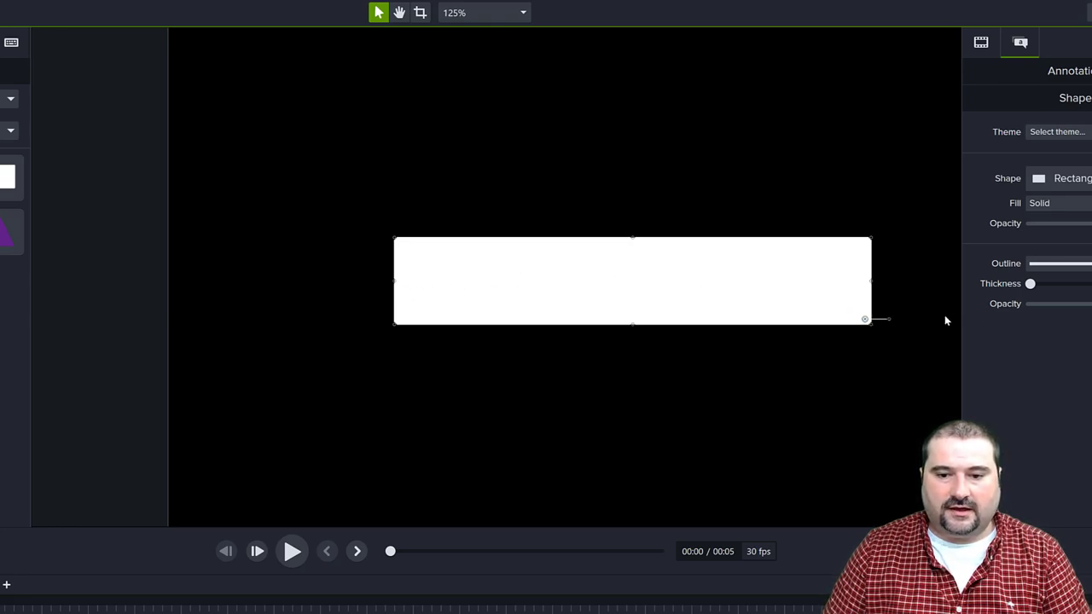
- Tilt the bar around its lower-right anchor point and shrink it into a thin strip
left_click_drag(889, 319, 888, 315)
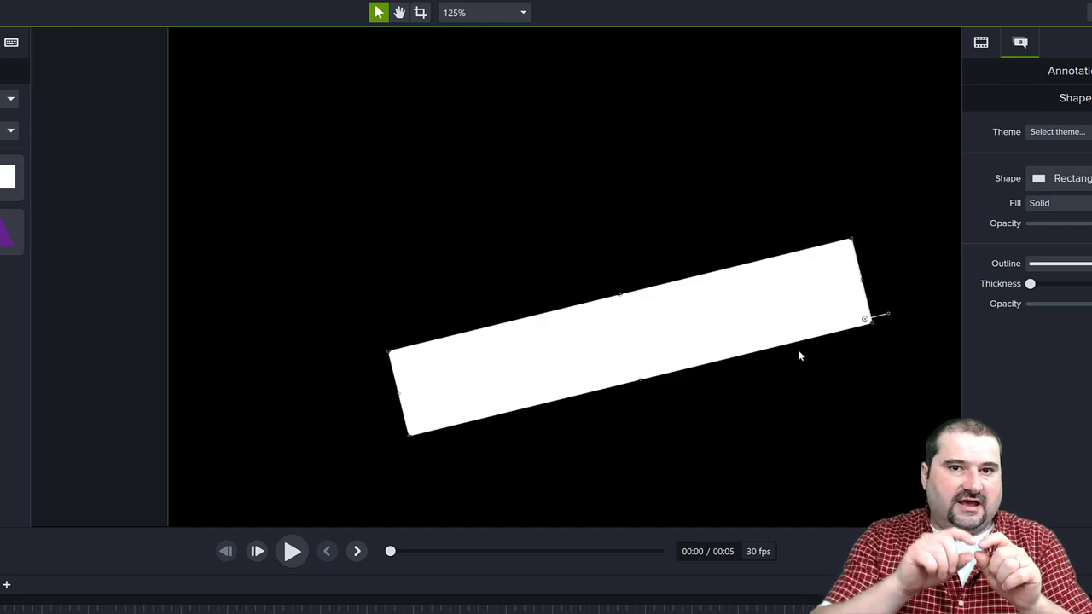
key("ctrl+z")
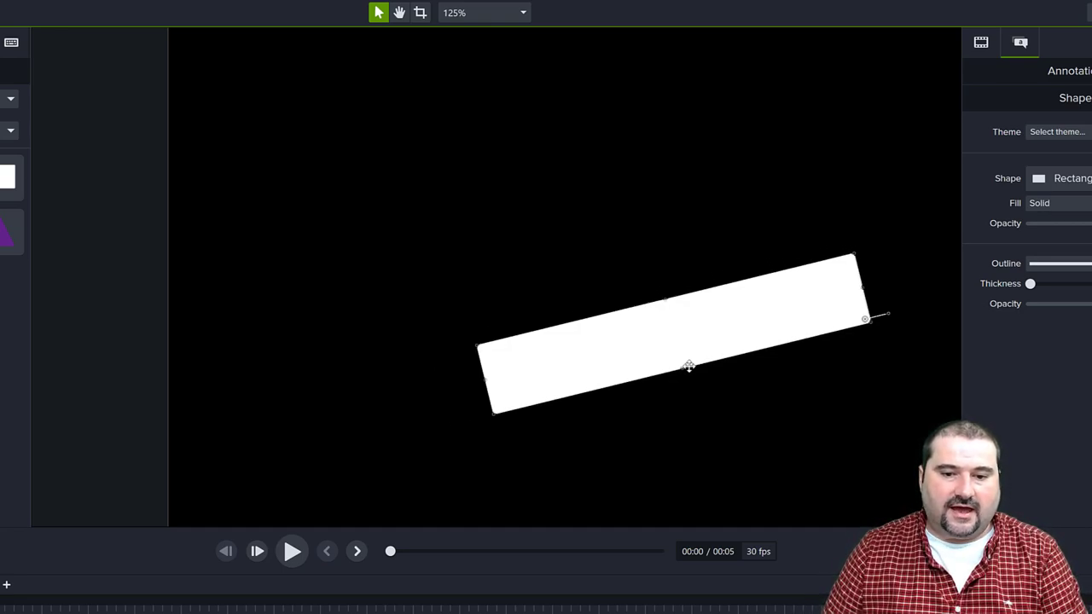
left_click_drag(682, 368, 675, 338)
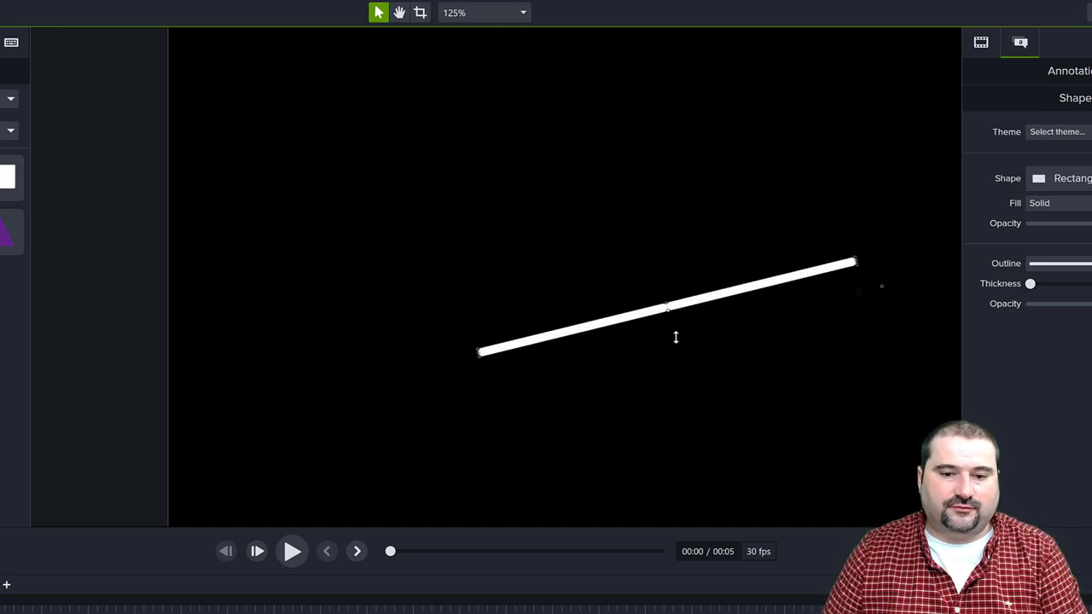
- Replace the tilted bar with a new white rectangle and reshape it into a long, thin horizontal bar
key("Delete")
left_click_drag(7, 176, 490, 282)
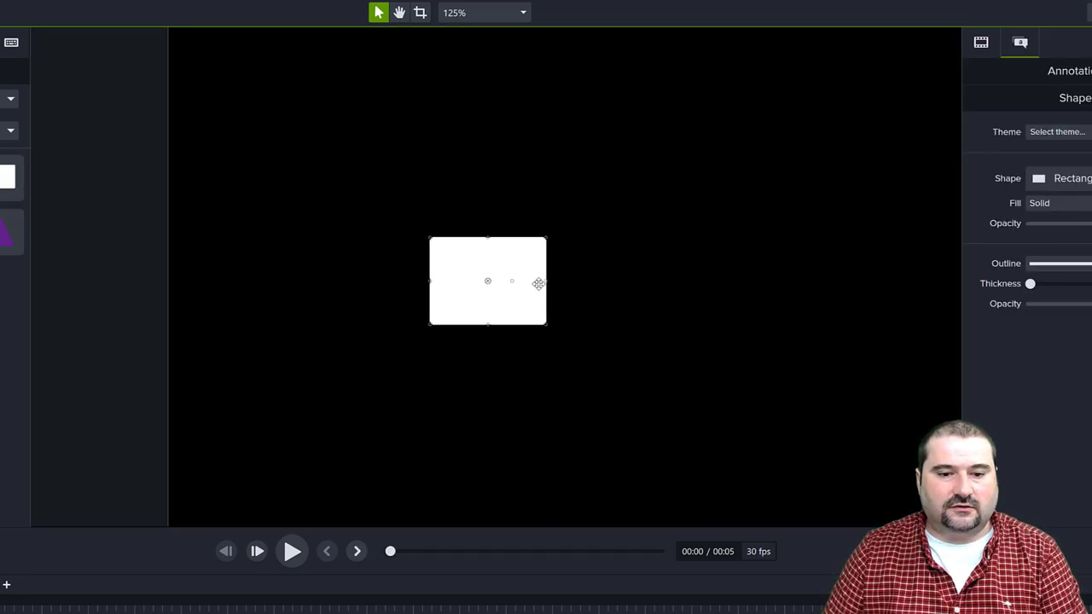
left_click(631, 292)
left_click(533, 285)
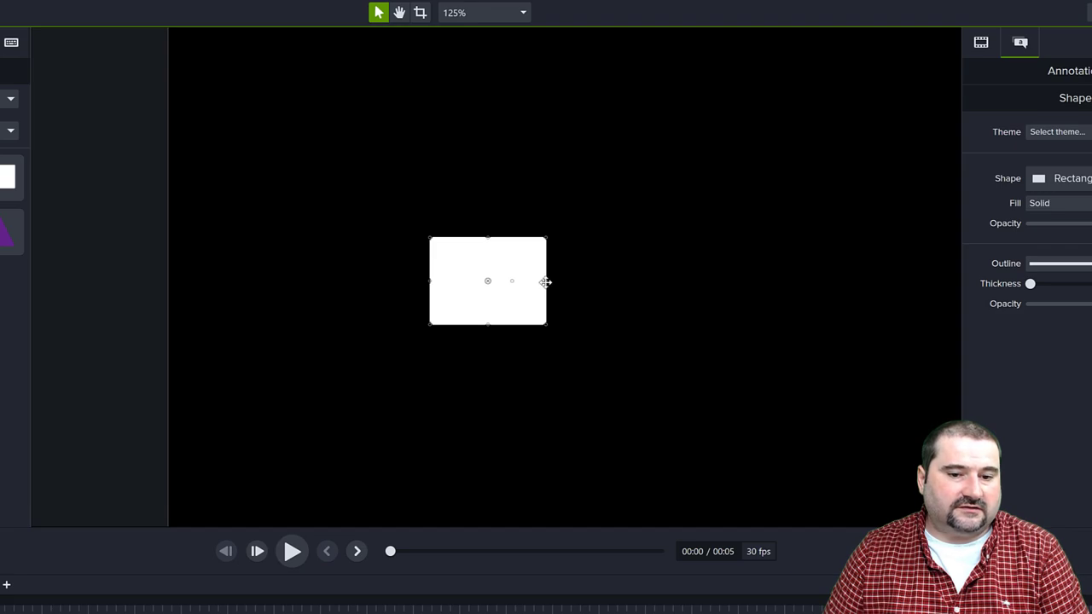
left_click_drag(545, 284, 813, 284)
left_click_drag(622, 324, 658, 275)
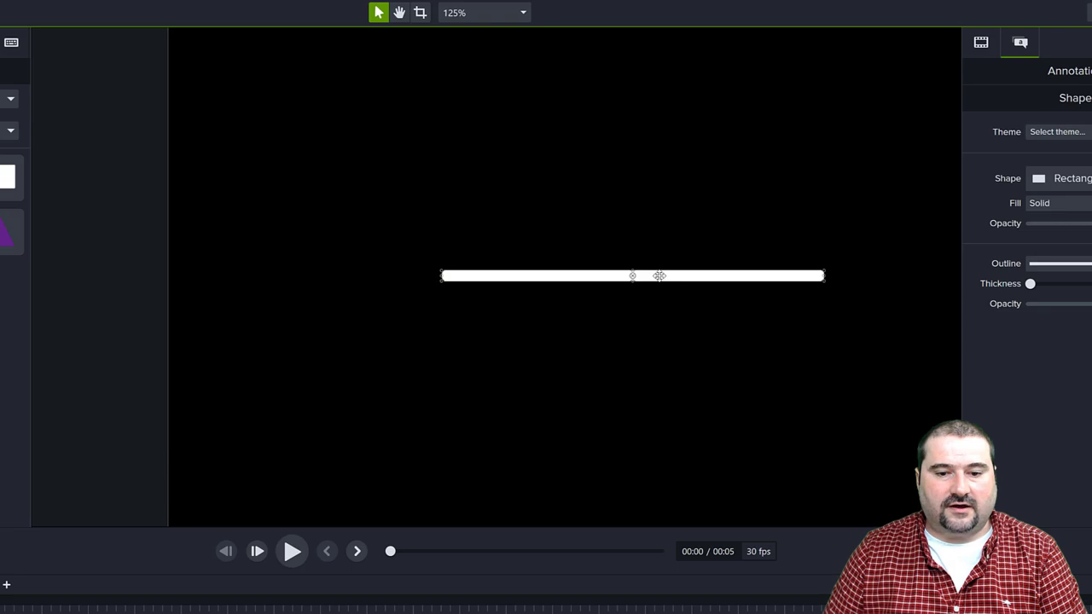
- Rotate the thin bar about its center, then move its anchor point to the lower end and swing the bar around it
scroll(659, 275, "up", 2)
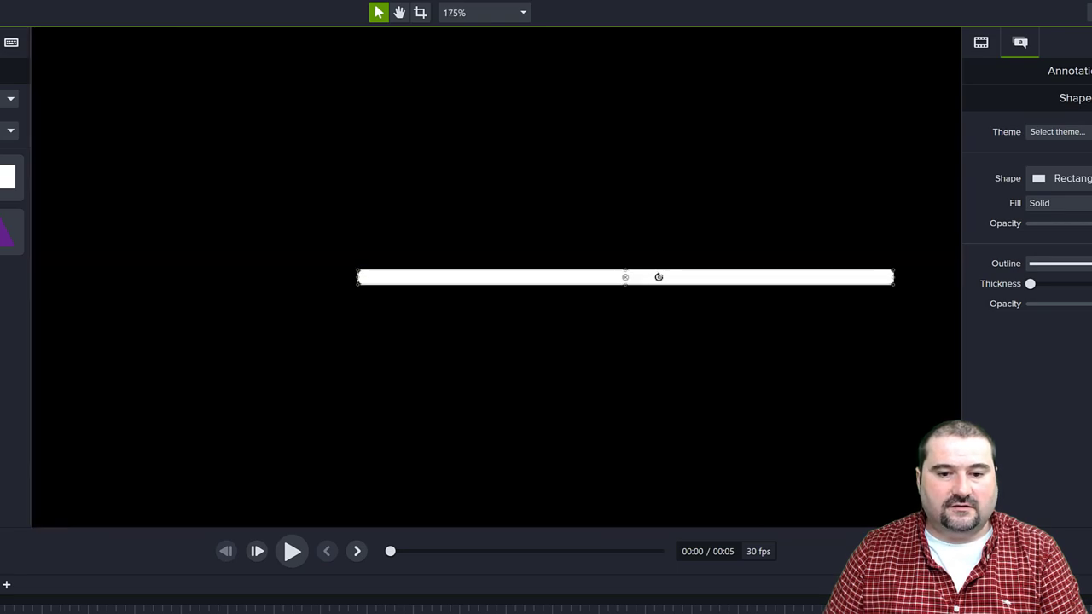
left_click_drag(658, 277, 663, 232)
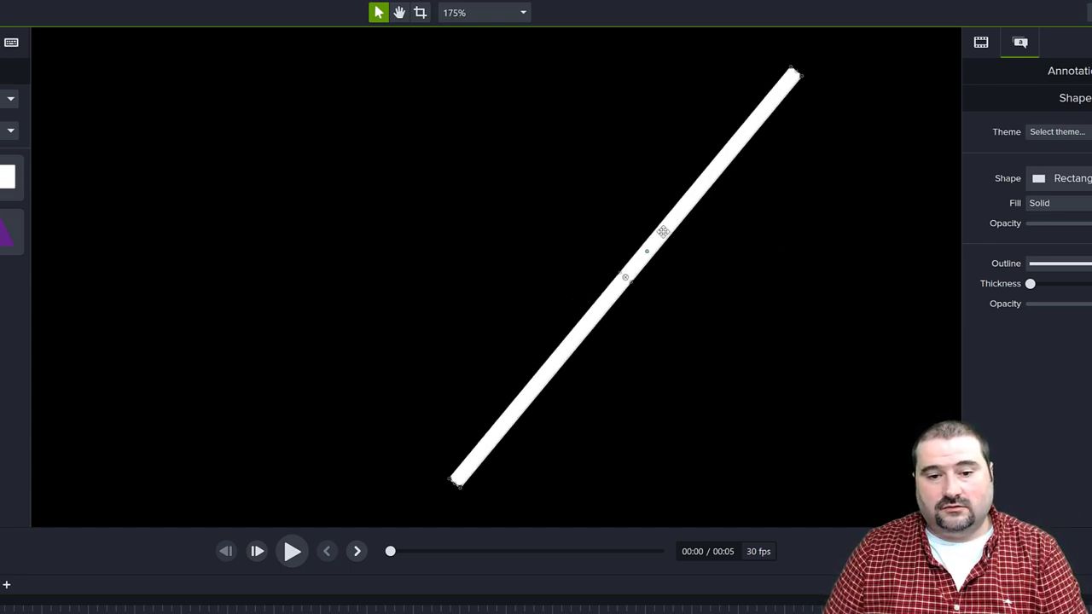
scroll(654, 308, "down", 3)
key("h")
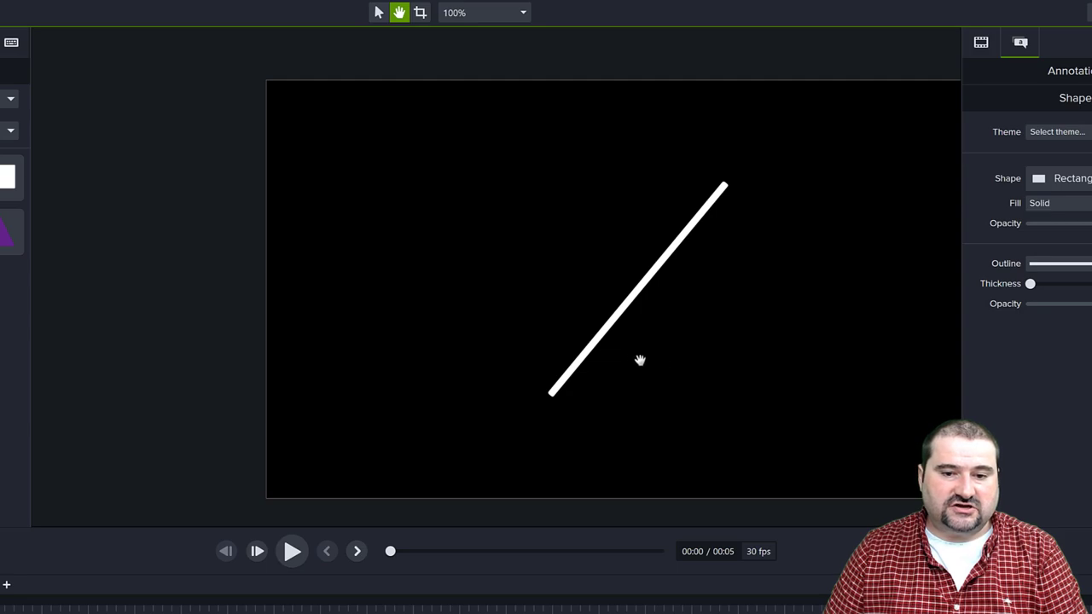
left_click_drag(620, 348, 517, 298)
key("v")
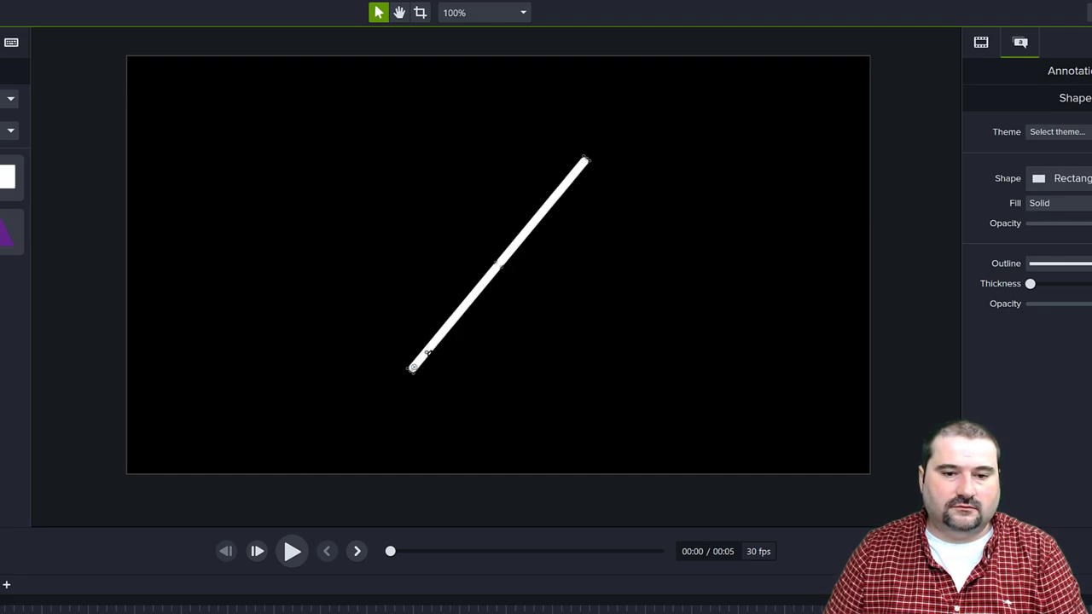
left_click_drag(424, 351, 452, 414)
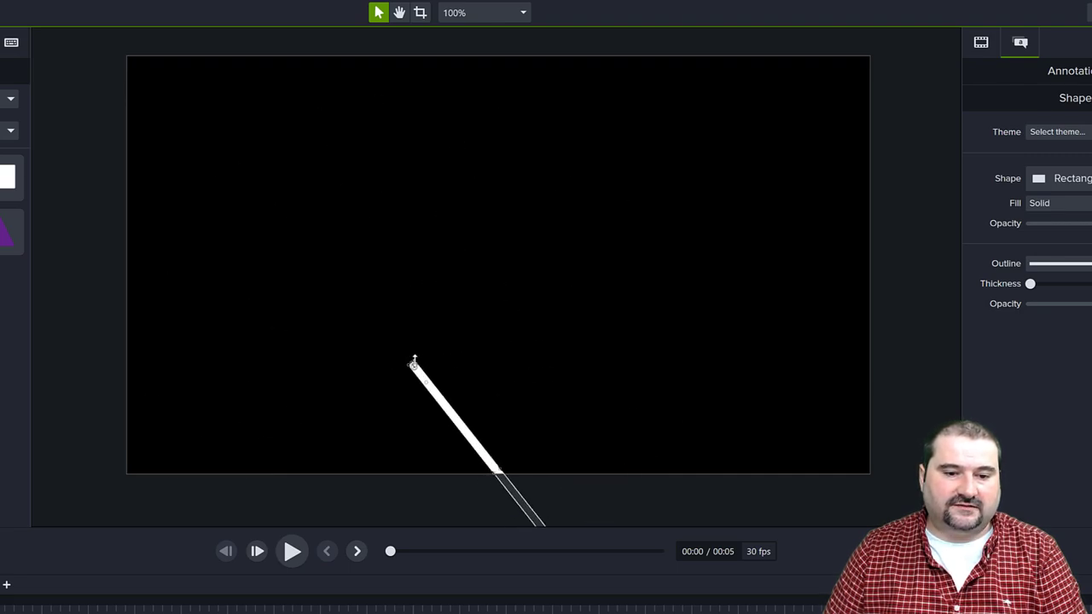
- Move the thin bar to the upper middle of the canvas and set it upright, with the anchor point near its lower end
left_click_drag(418, 374, 515, 165)
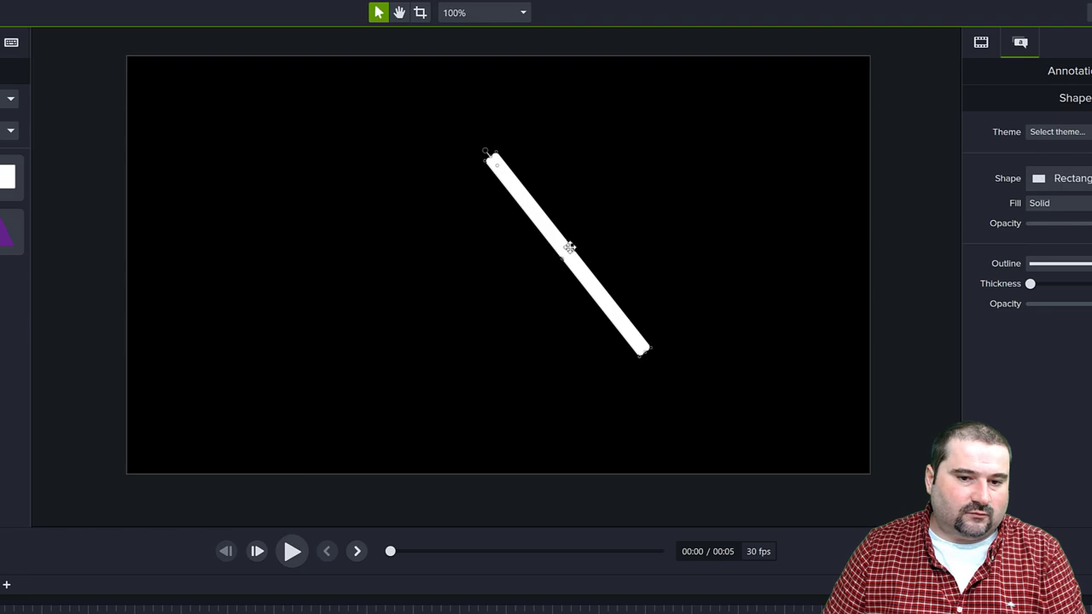
left_click_drag(573, 249, 605, 273)
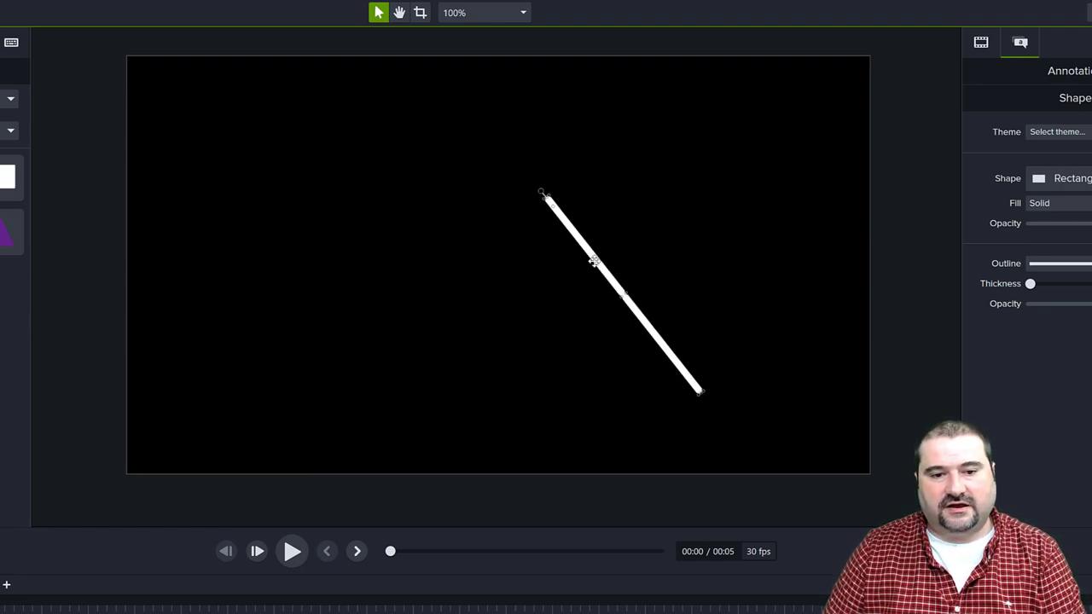
left_click_drag(542, 191, 549, 202)
left_click_drag(584, 248, 548, 281)
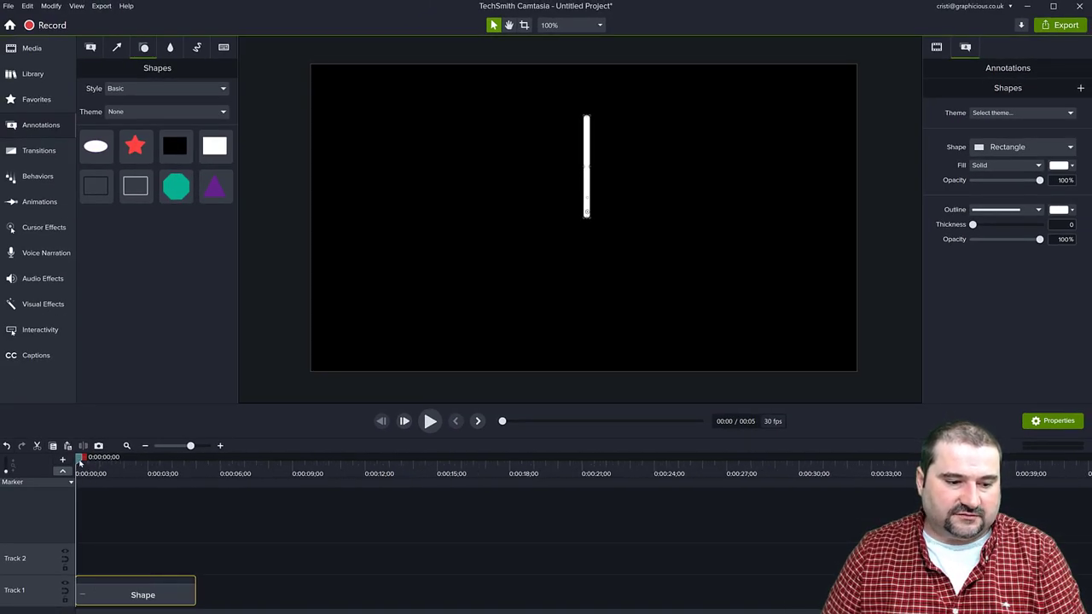
- Add an animation to the bar's clip and stretch it from about 0:00:00;14 to 0:00:04;17
left_click_drag(79, 458, 174, 460)
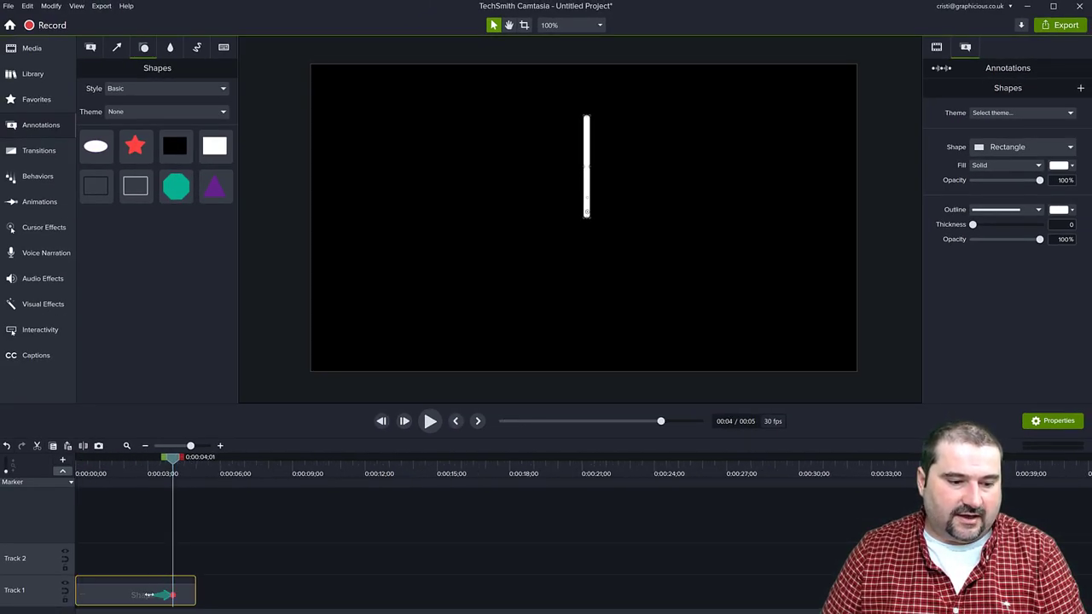
left_click_drag(148, 595, 86, 595)
left_click_drag(173, 595, 185, 595)
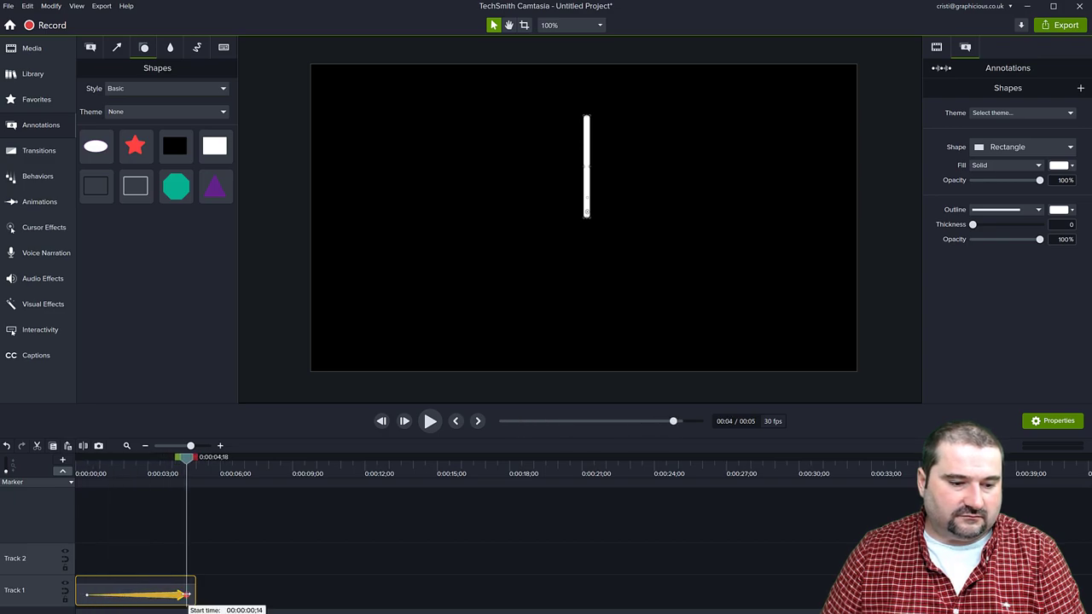
- Move the bar's anchor point to its upper end and rotate the bar half a turn around it at about 0:00:04;19
scroll(597, 217, "up", 3)
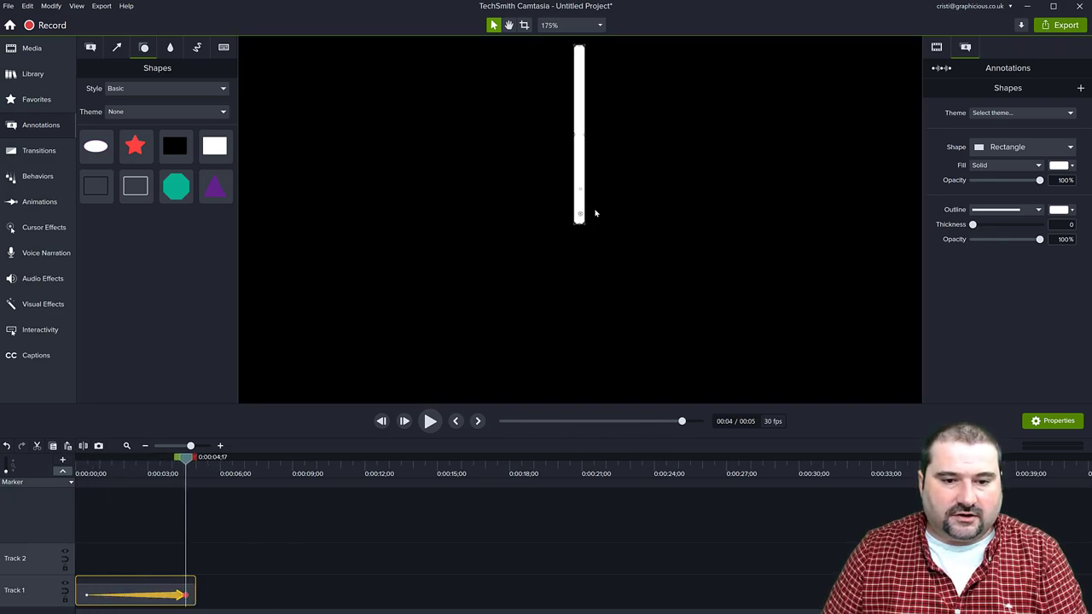
scroll(595, 214, "up", 2)
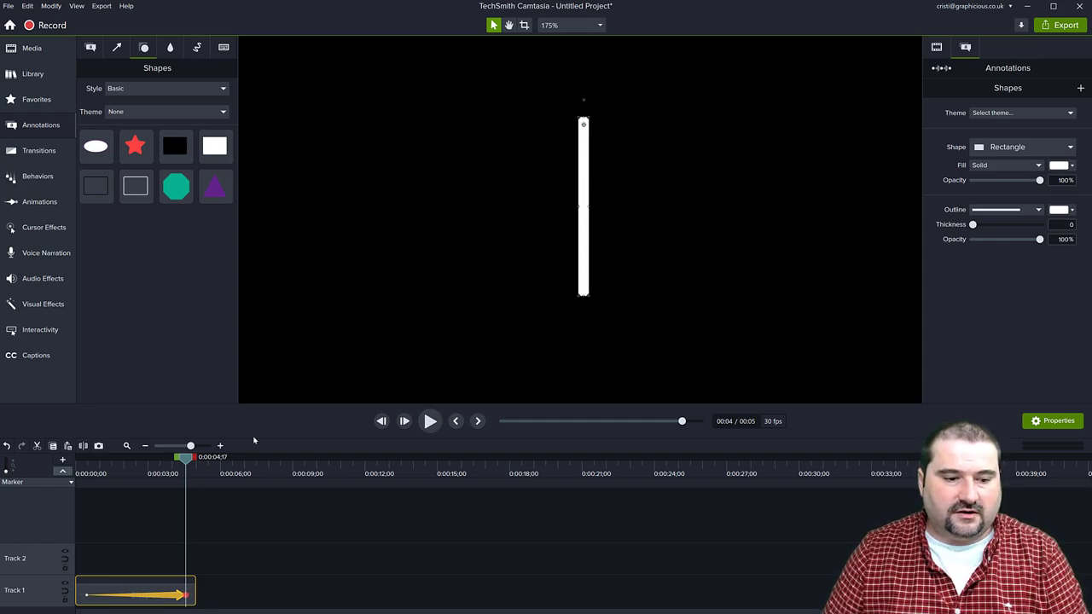
left_click_drag(186, 461, 167, 484)
left_click_drag(179, 484, 188, 485)
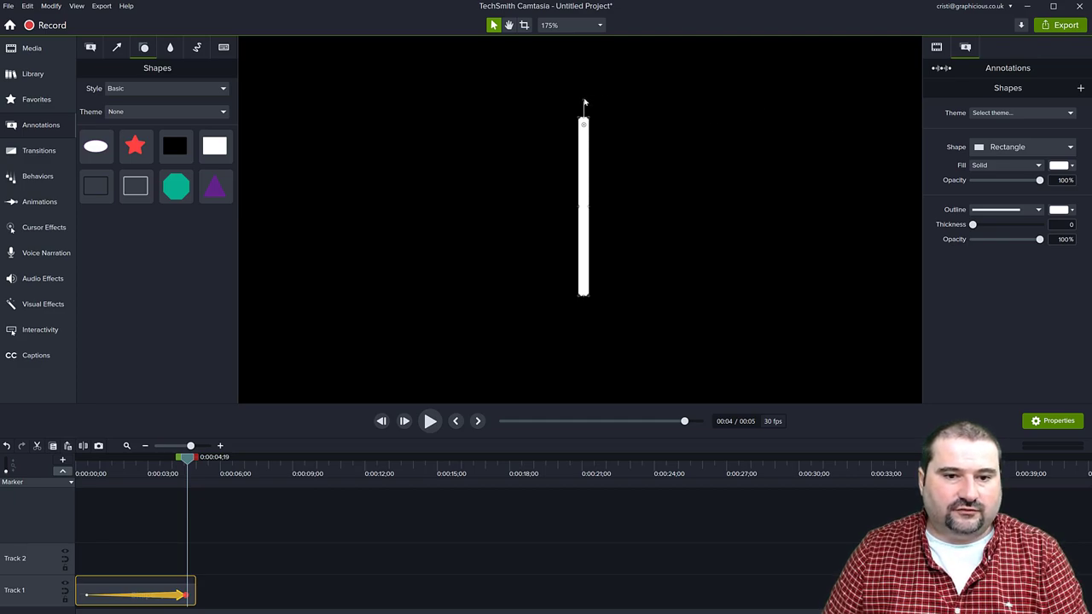
left_click_drag(583, 102, 584, 150)
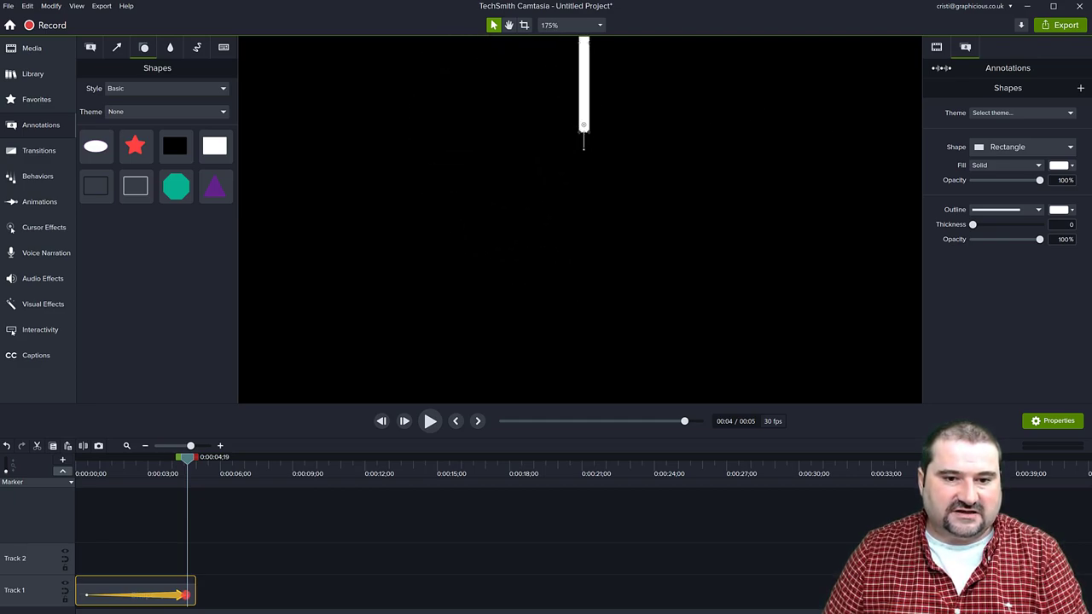
- Go back to about 0:00:00;18 and play the bar's rotation animation to the end of the clip
left_click_drag(187, 461, 89, 498)
scroll(486, 280, "down", 4)
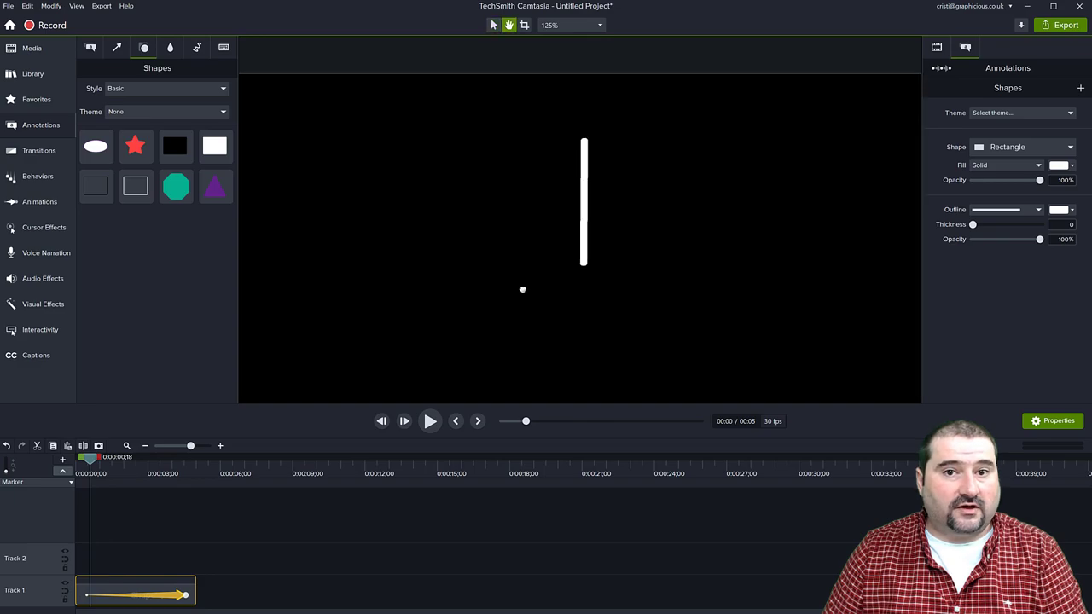
key("space")
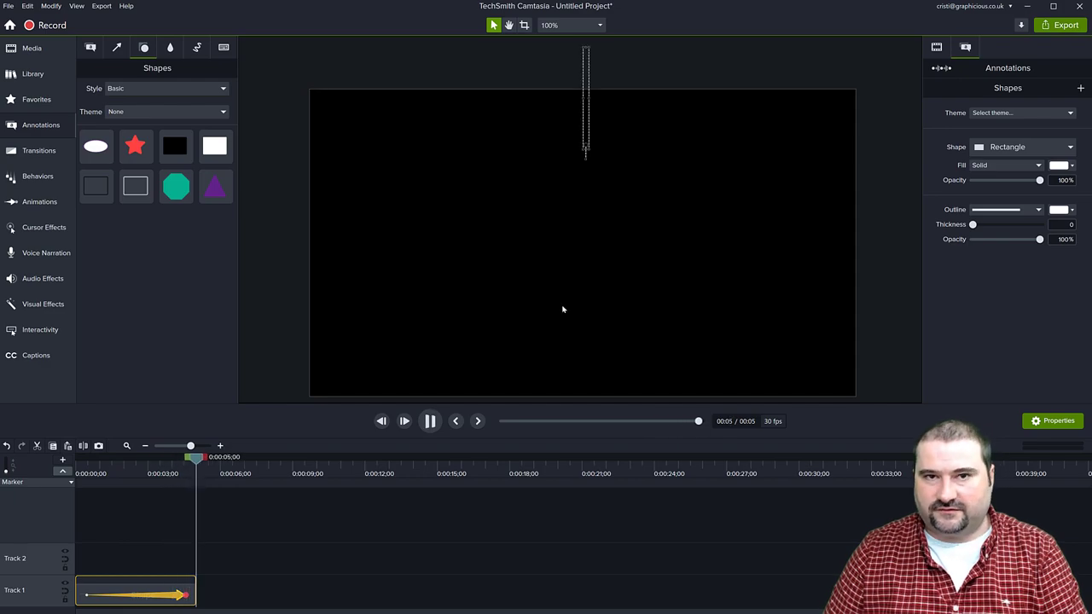
- Return the playhead to 0:00:04;17 and clear the rotation animation from the bar's clip
left_click(186, 467)
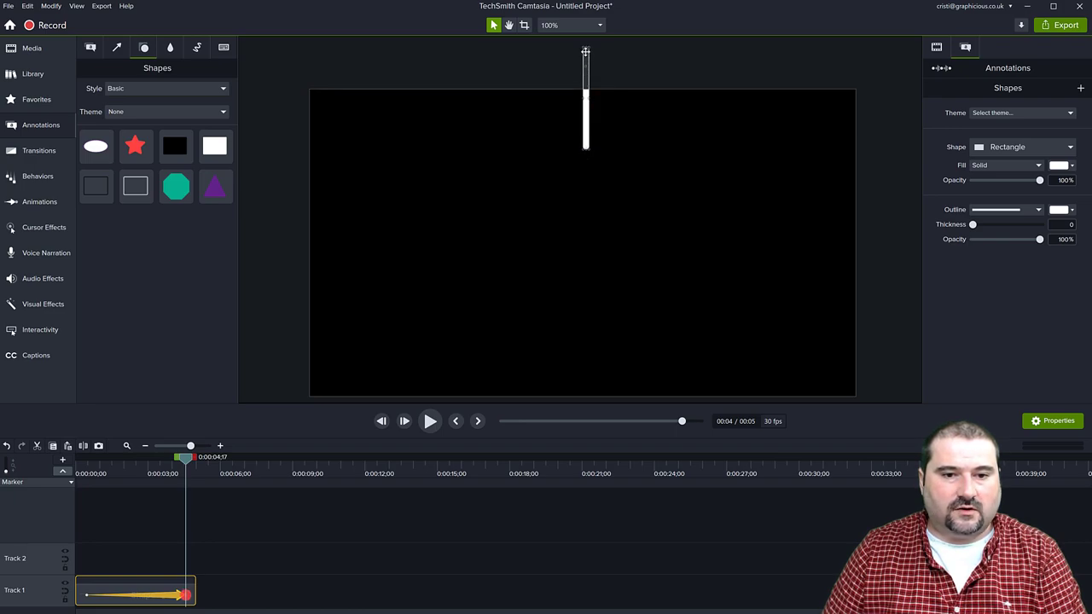
mouse_move(186, 461)
left_mouse_down()
mouse_move(85, 467)
mouse_move(199, 461)
mouse_move(184, 461)
left_mouse_up()
left_click(212, 599)
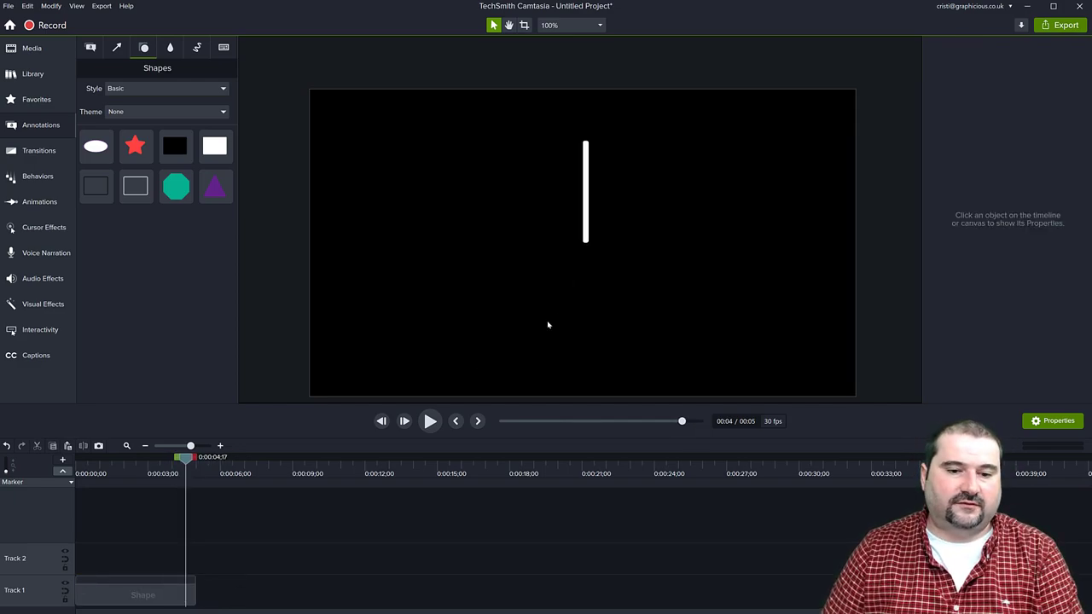
left_click(585, 228)
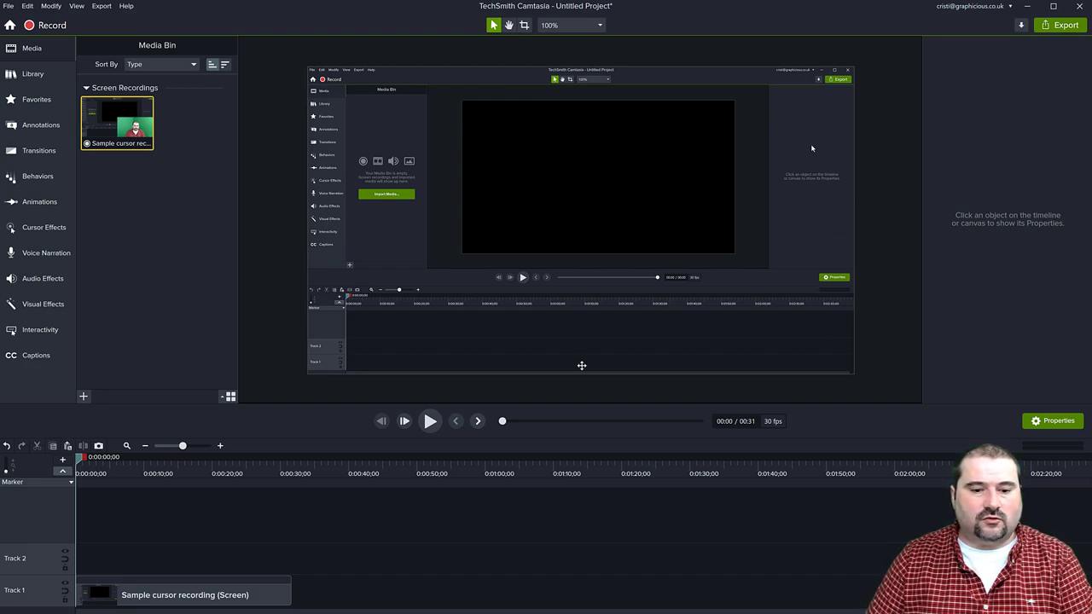
- Enlarge the preview area over the timeline and play the Sample cursor recording
left_click_drag(554, 430, 546, 458)
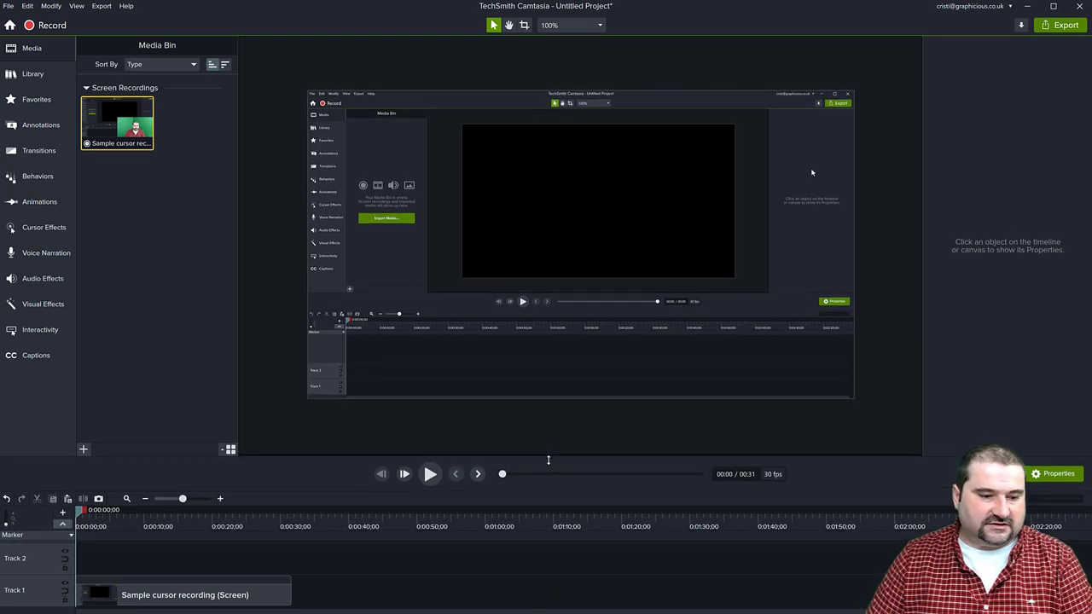
left_click(431, 477)
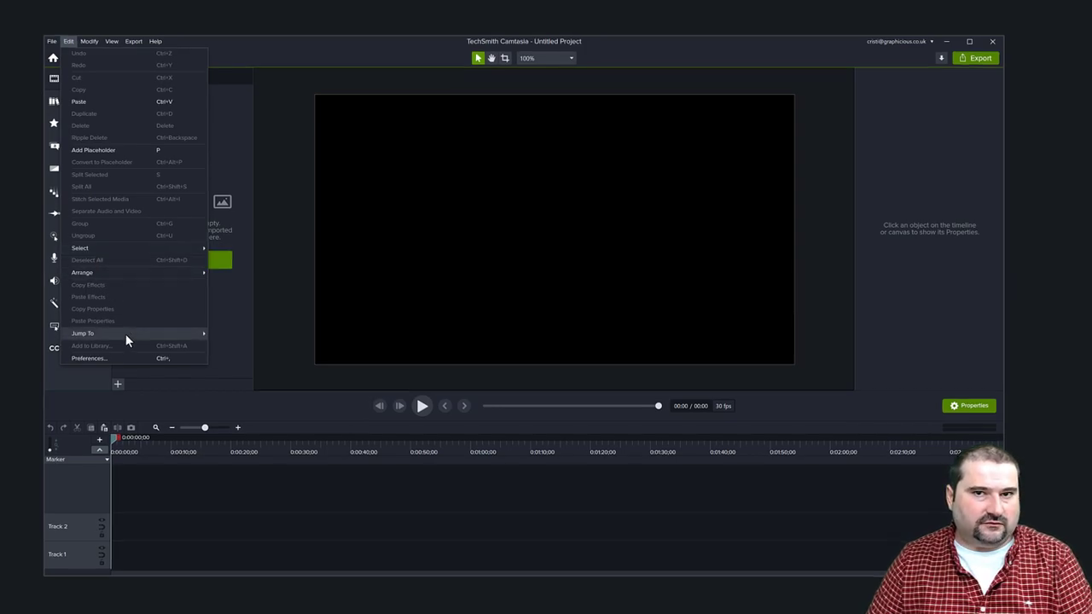
- Pause the Sample cursor recording at 0:00:12;08, try its cursor scale at 2,000% and 869%, and set it to 285%
key("space")
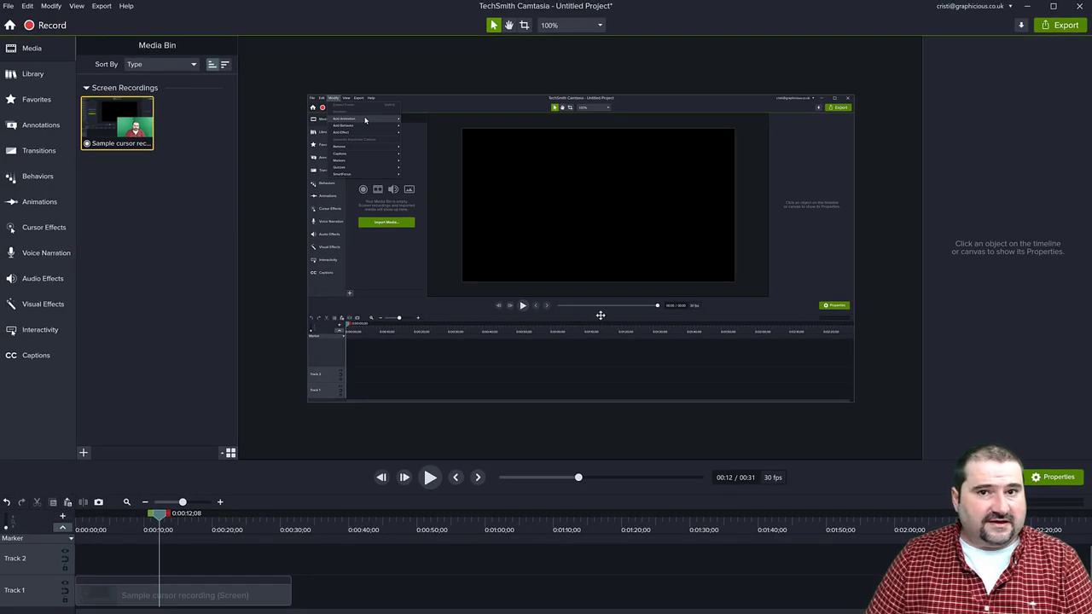
left_click(568, 217)
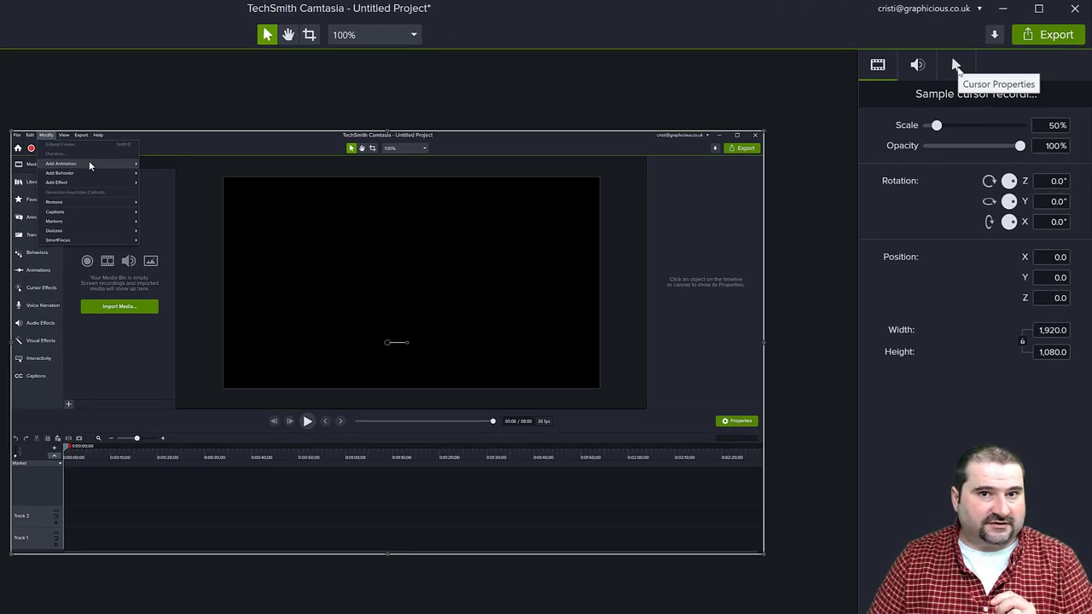
left_click(956, 65)
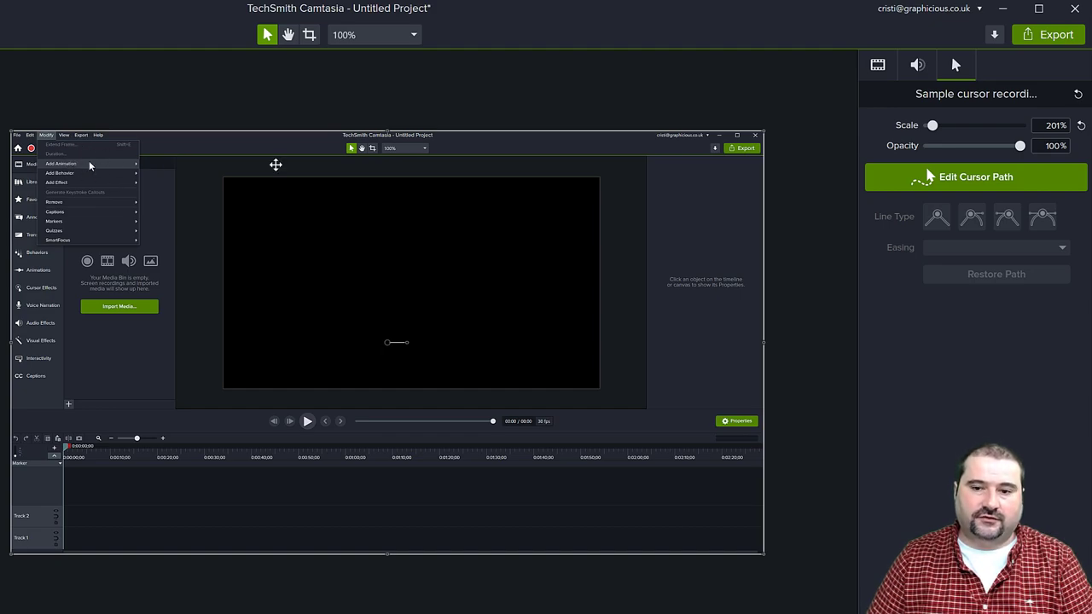
left_click_drag(933, 126, 1058, 141)
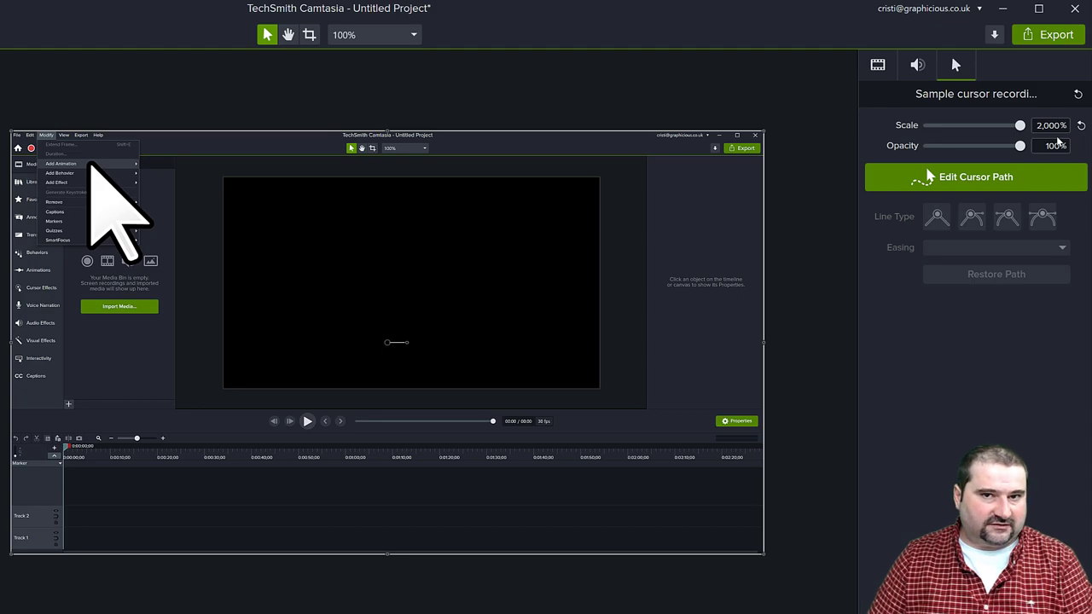
left_click_drag(1020, 127, 967, 147)
scroll(41, 146, "up", 4)
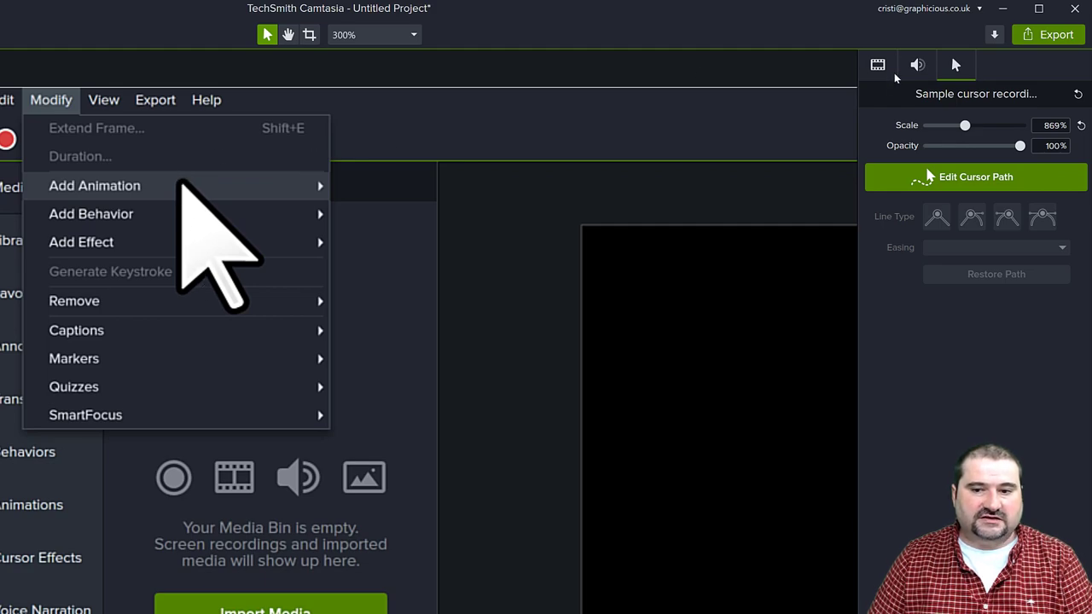
left_click_drag(965, 126, 1020, 126)
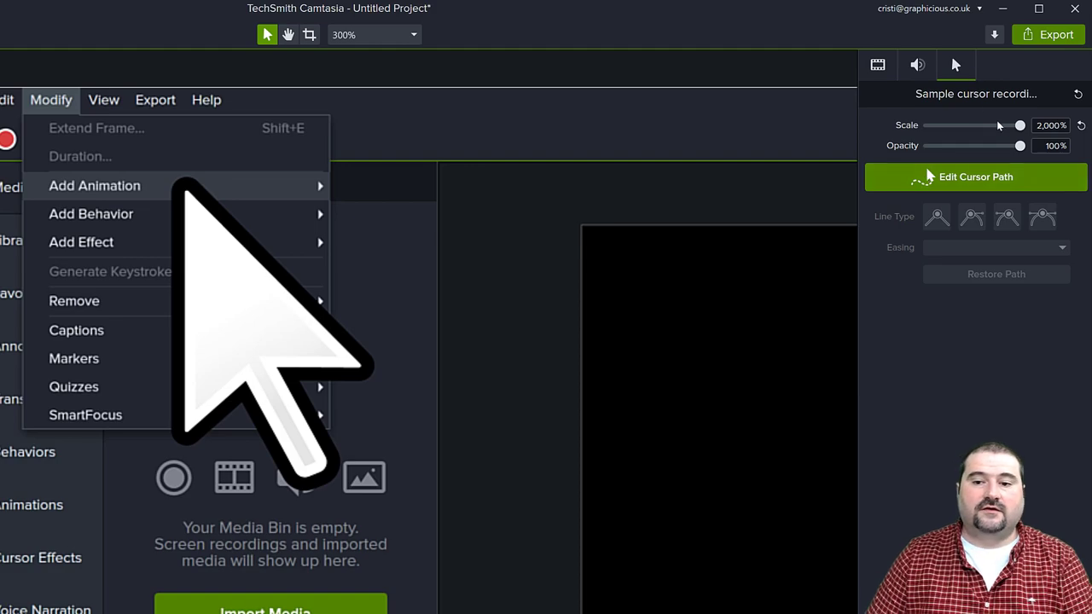
left_click_drag(1021, 128, 937, 129)
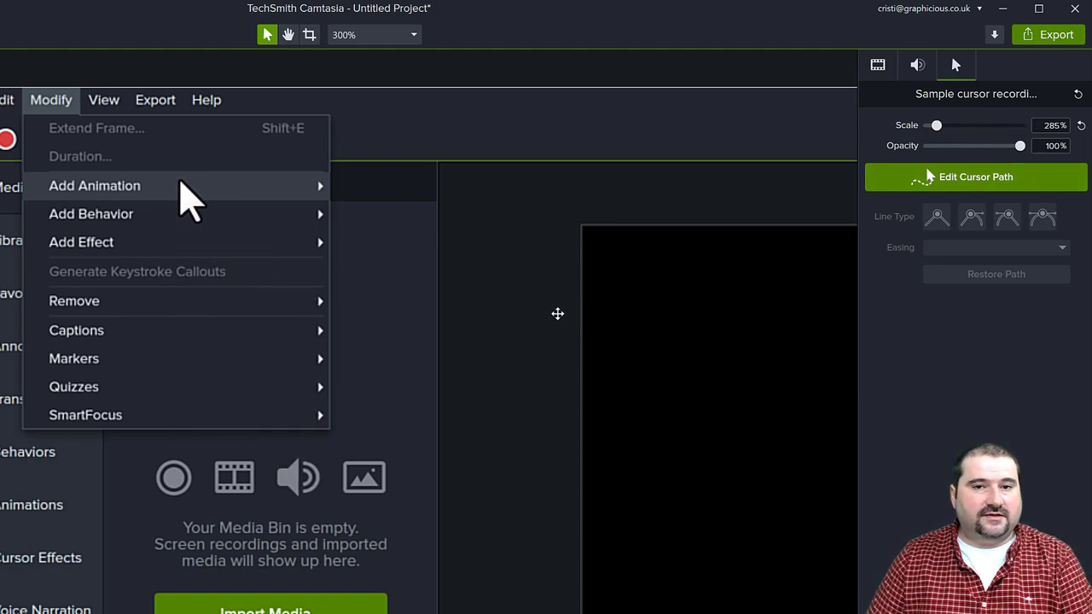
- Start editing the recording's cursor path with the Simplify Existing Path option
scroll(558, 313, "down", 3)
key("h")
mouse_move(559, 327)
left_mouse_down()
mouse_move(400, 319)
mouse_move(190, 256)
left_mouse_up()
key("v")
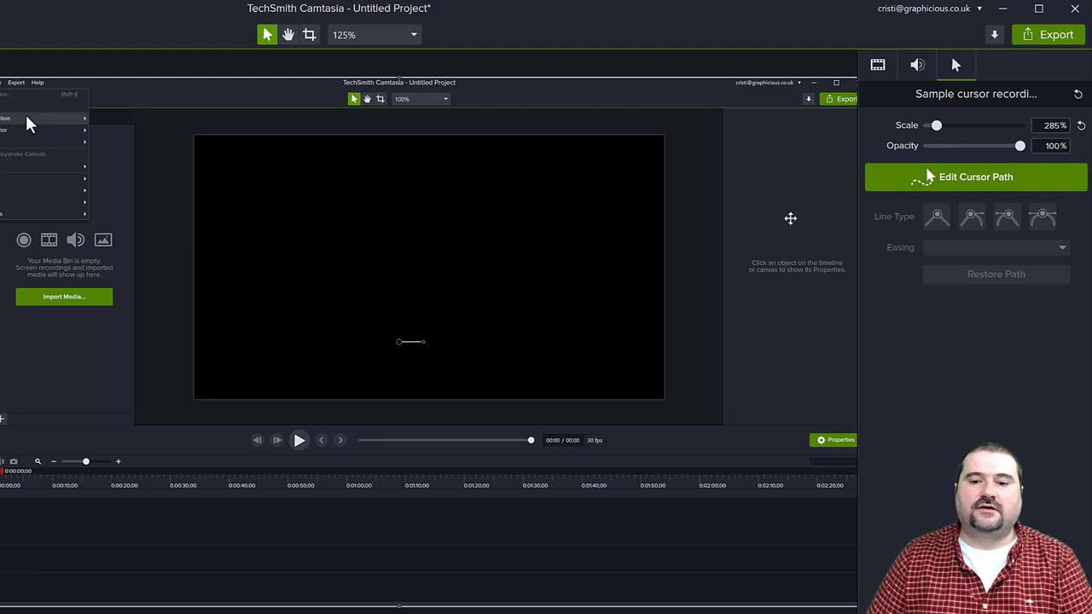
left_click(954, 180)
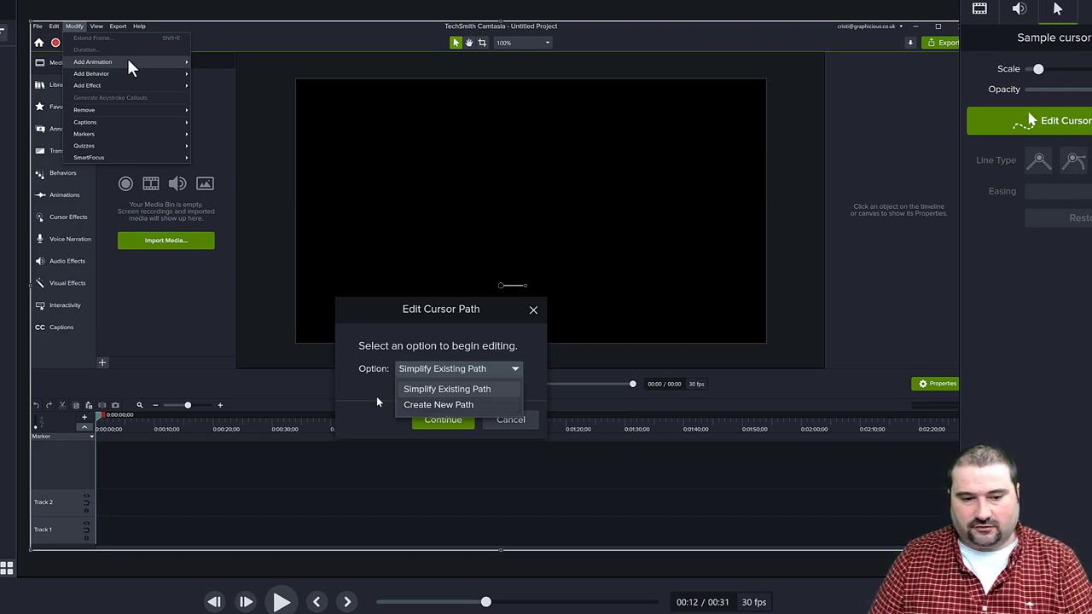
left_click(424, 393)
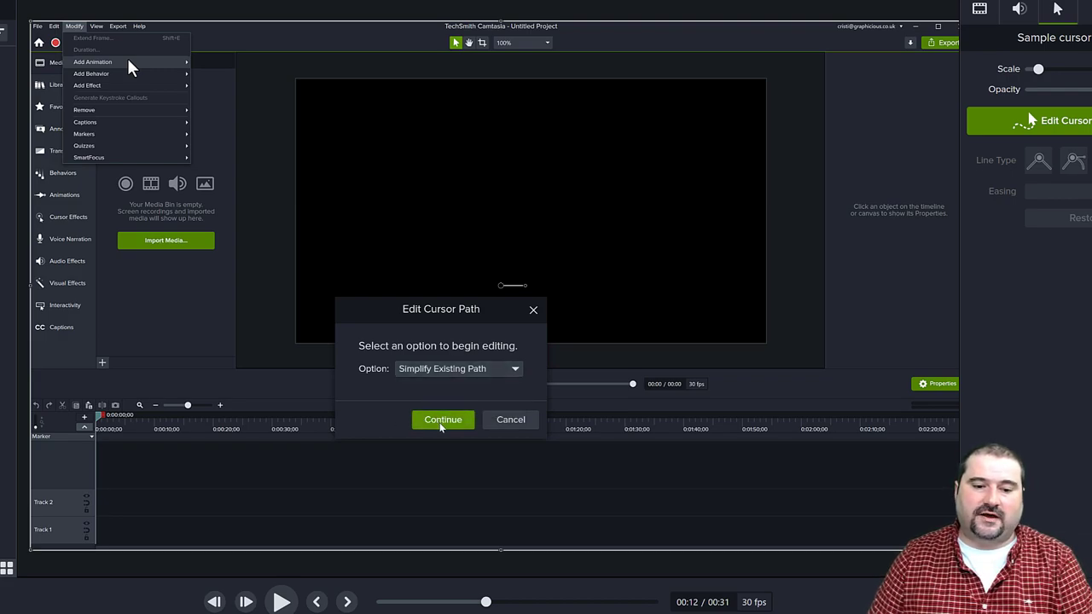
left_click(443, 420)
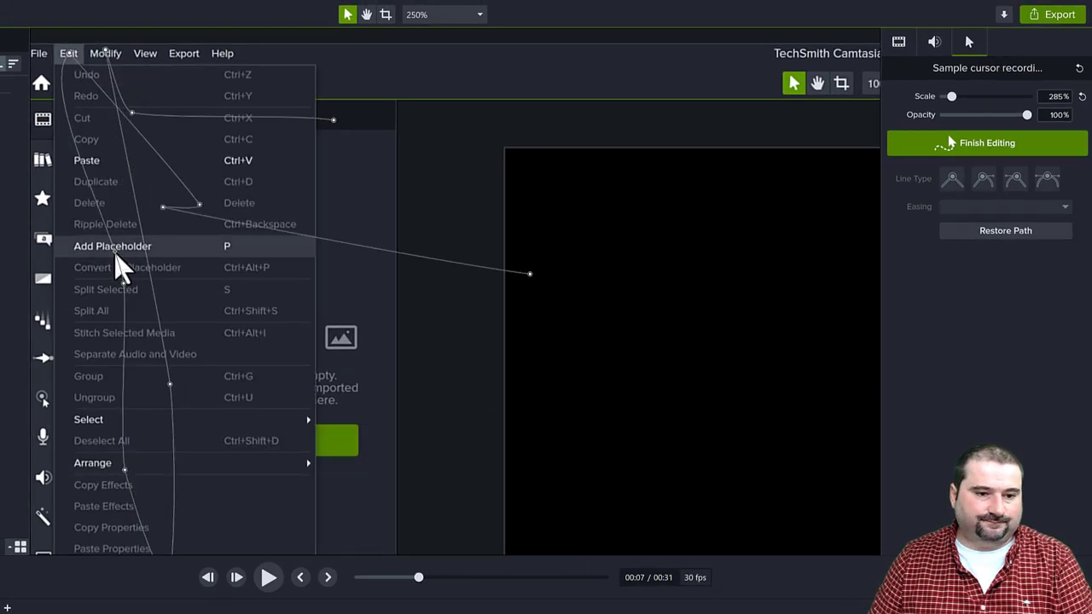
- Return to about 0:00:01 and play the recording with its simplified cursor path up to about 0:00:12
scroll(321, 458, "down", 5)
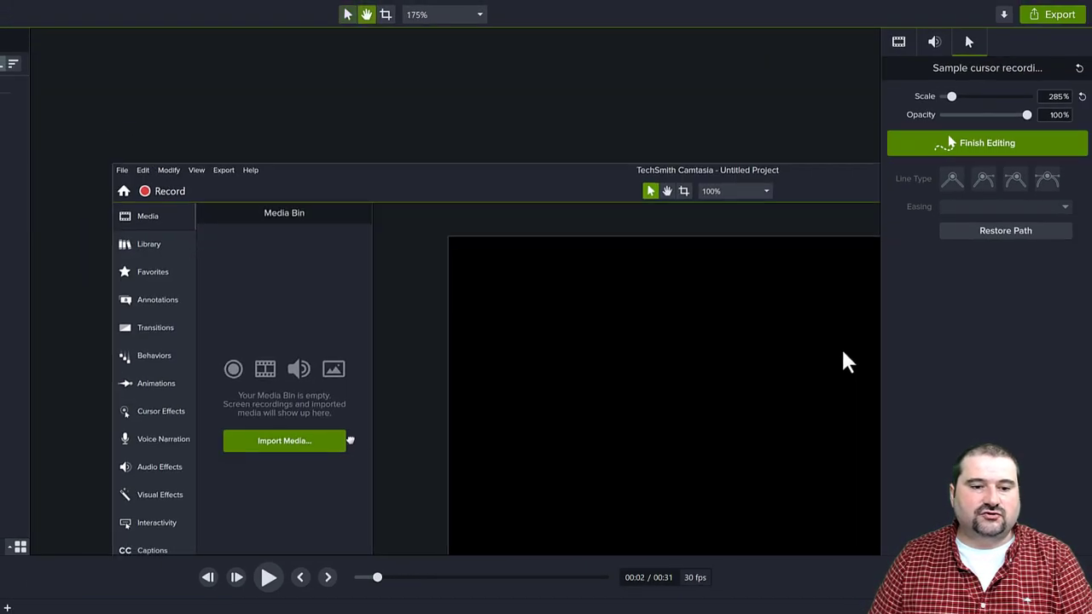
left_click_drag(338, 397, 298, 339)
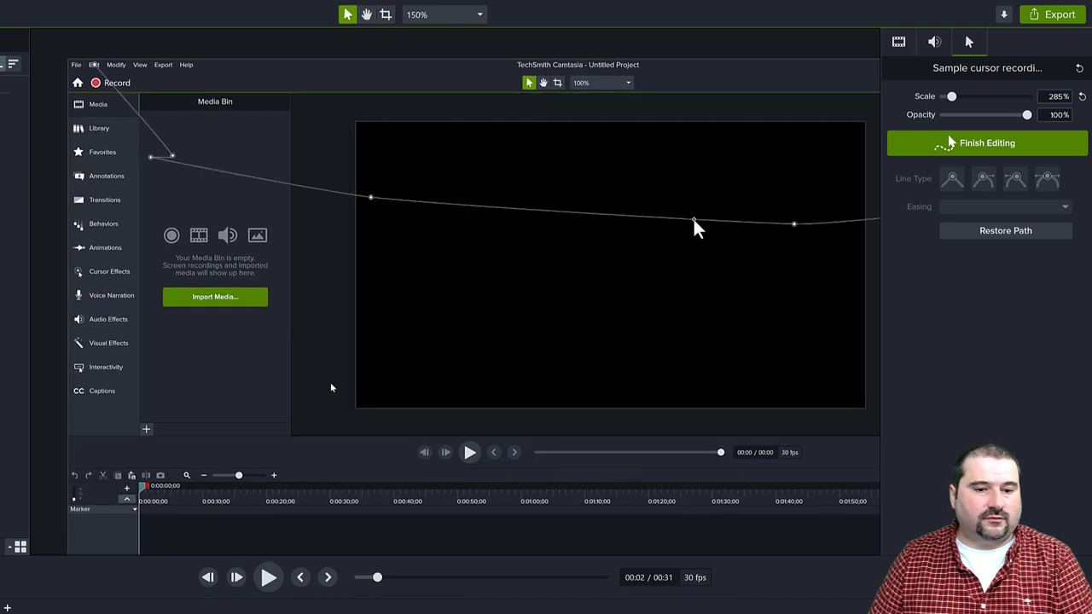
scroll(332, 387, "down", 2)
left_click_drag(341, 383, 309, 388)
key("e")
left_click_drag(418, 602, 415, 609)
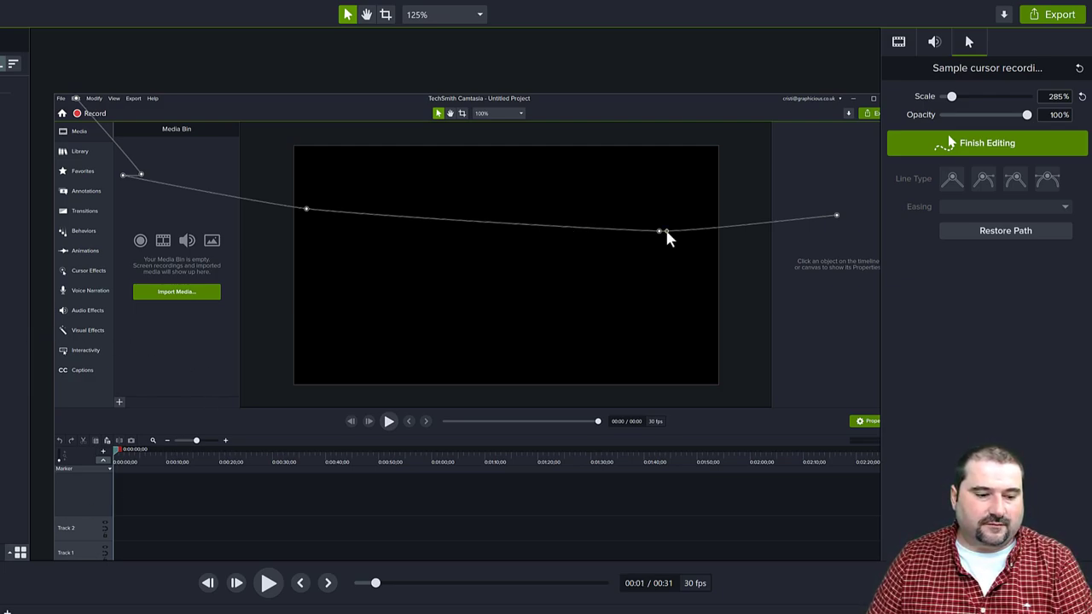
key("space")
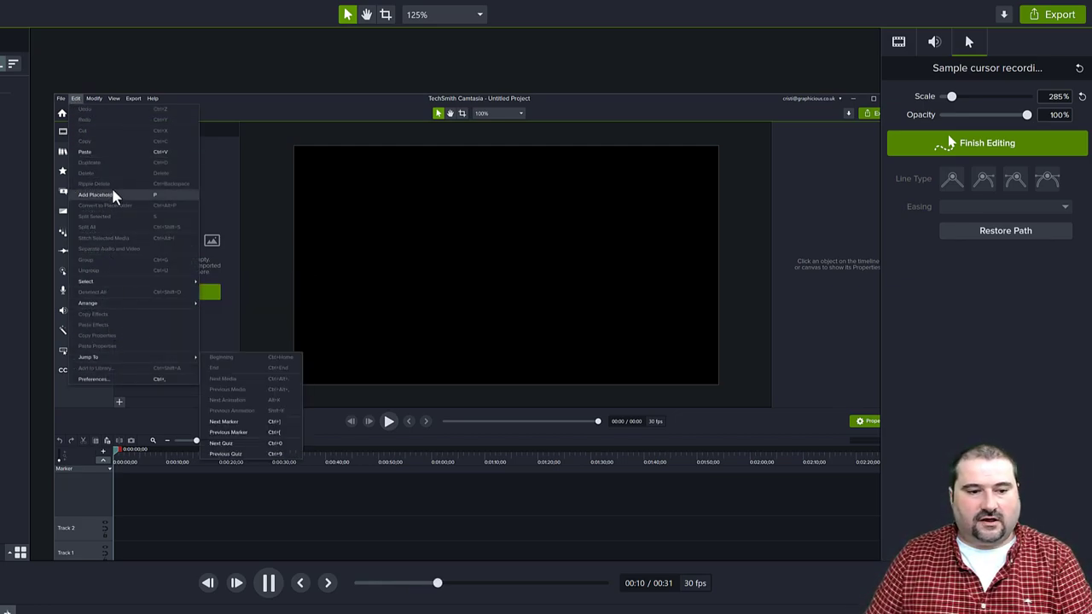
key("space")
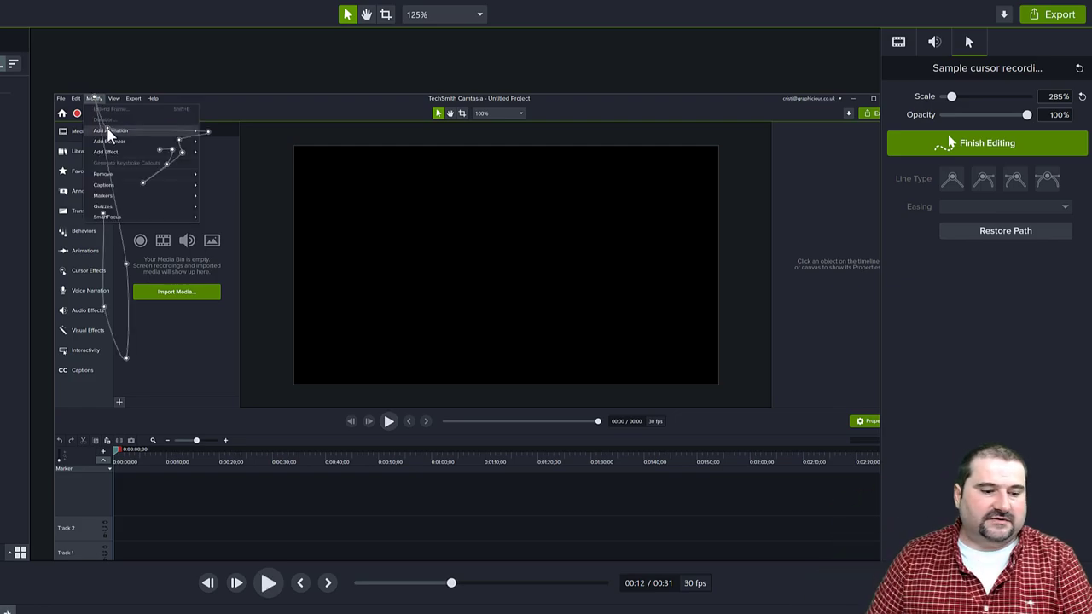
- Go back to the Jump To part of the cursor path and move the neighbouring path point up and to the right
key("ctrl+Left")
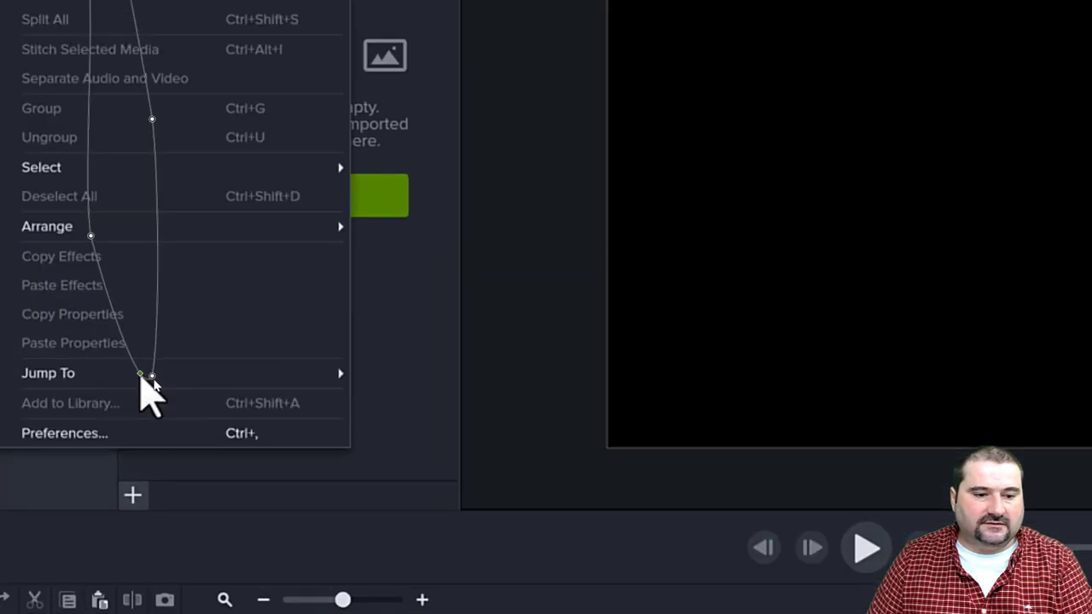
left_click(152, 376)
left_click_drag(152, 375, 151, 461)
left_click_drag(231, 223, 264, 180)
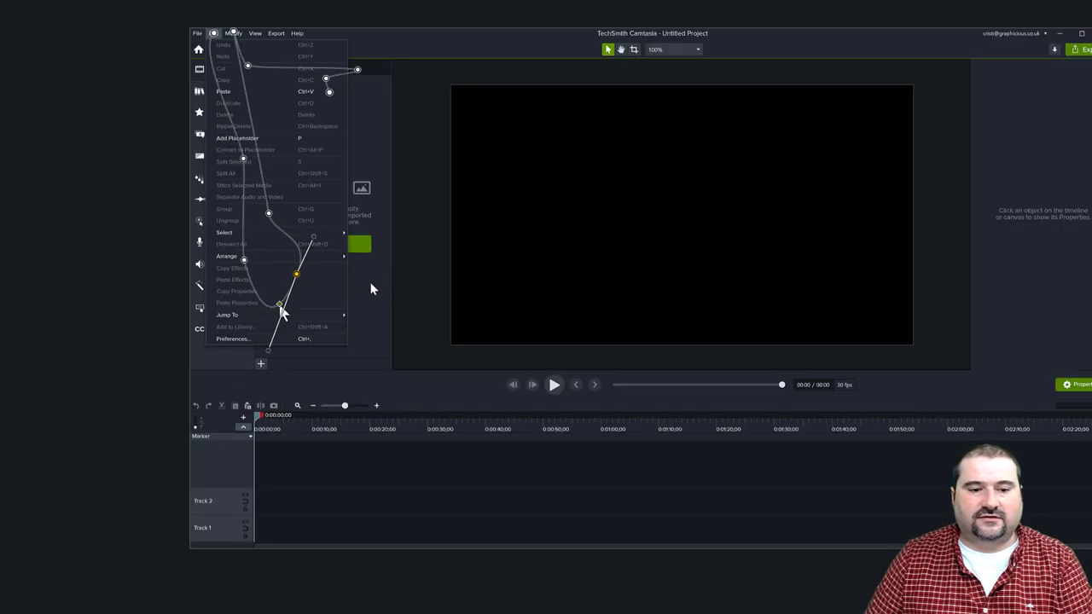
- Shift the selected path points right, off the recorded sidebar labels, and straighten the points beside Behaviors, Audio Effects and Captions
mouse_move(233, 33)
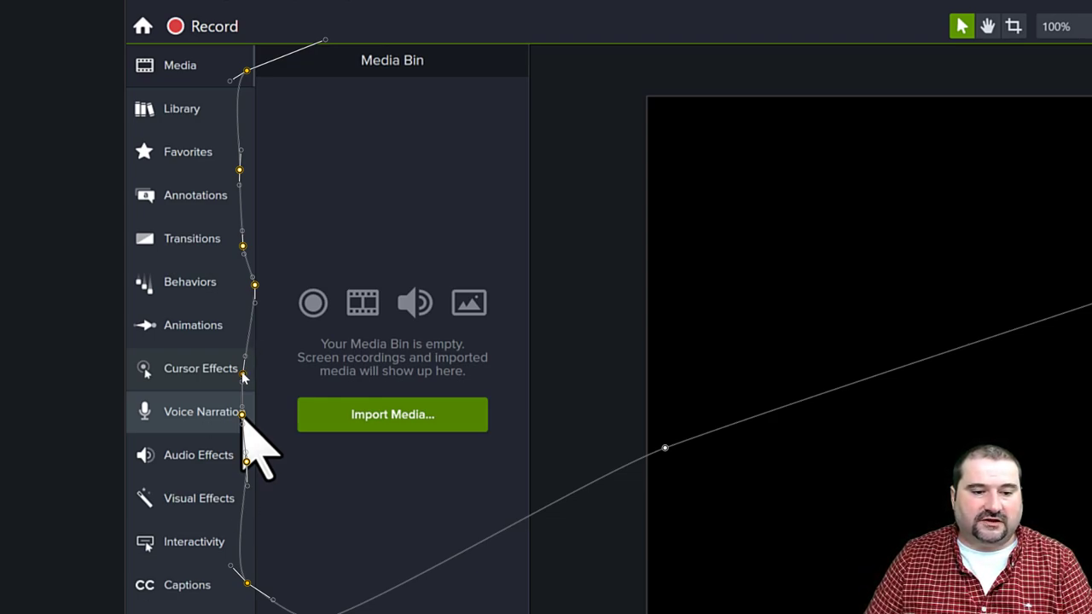
left_click_drag(243, 378, 268, 378)
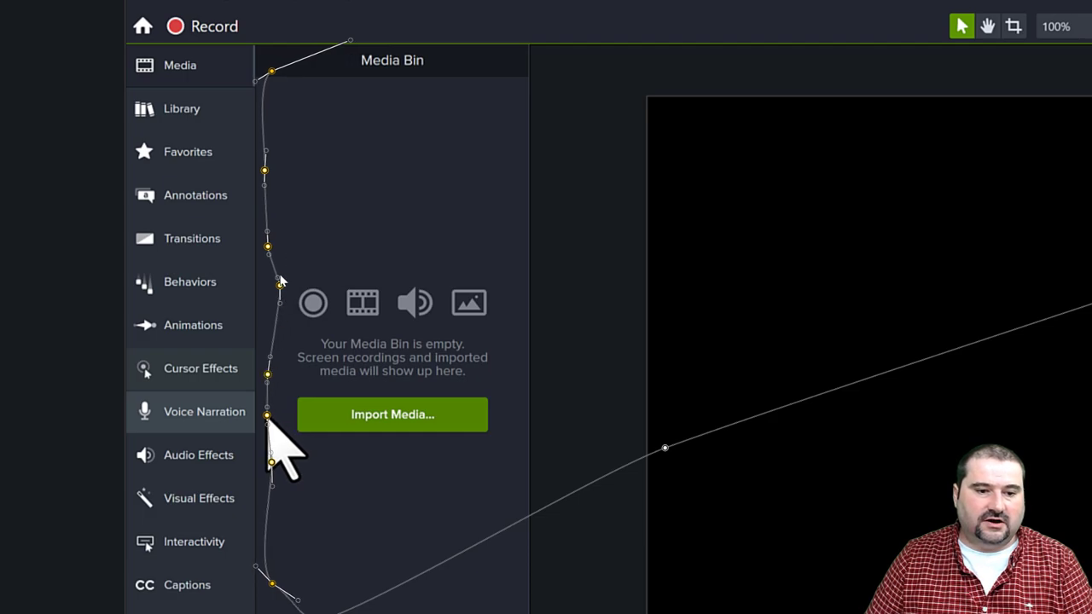
left_click_drag(281, 283, 269, 300)
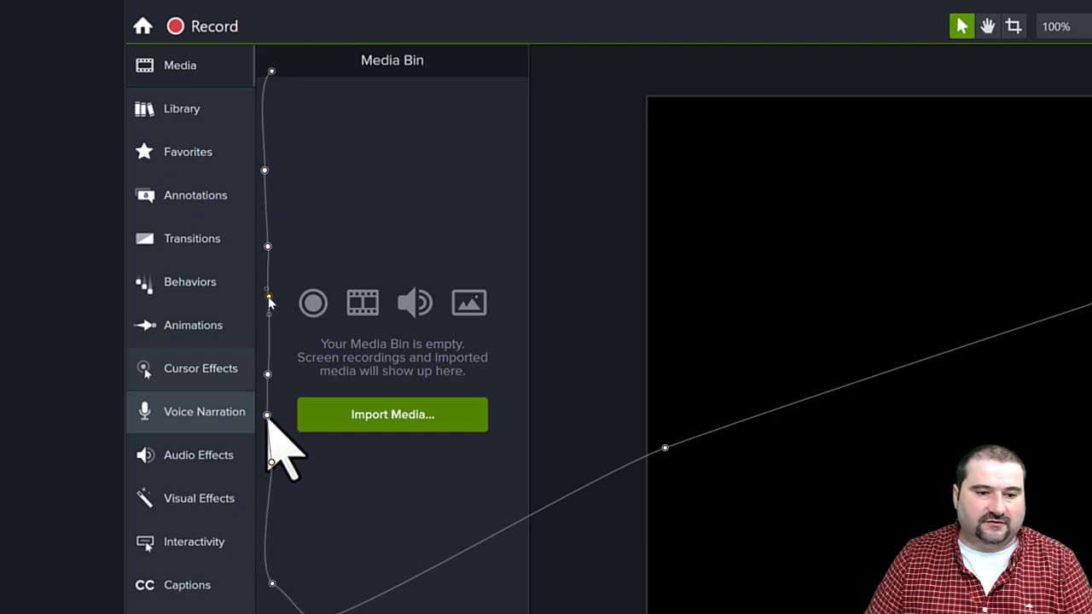
left_click_drag(272, 462, 265, 503)
left_click_drag(274, 587, 272, 570)
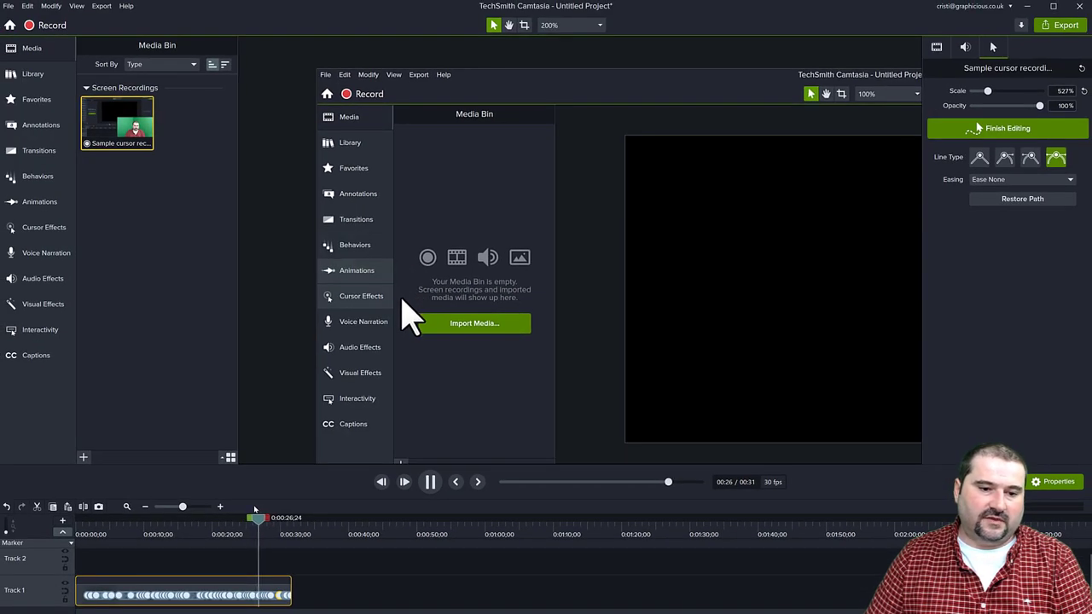
- Pause at 0:00:27;07, give the path point beside Captions straight lines on both sides, and play the recording to its end
key("space")
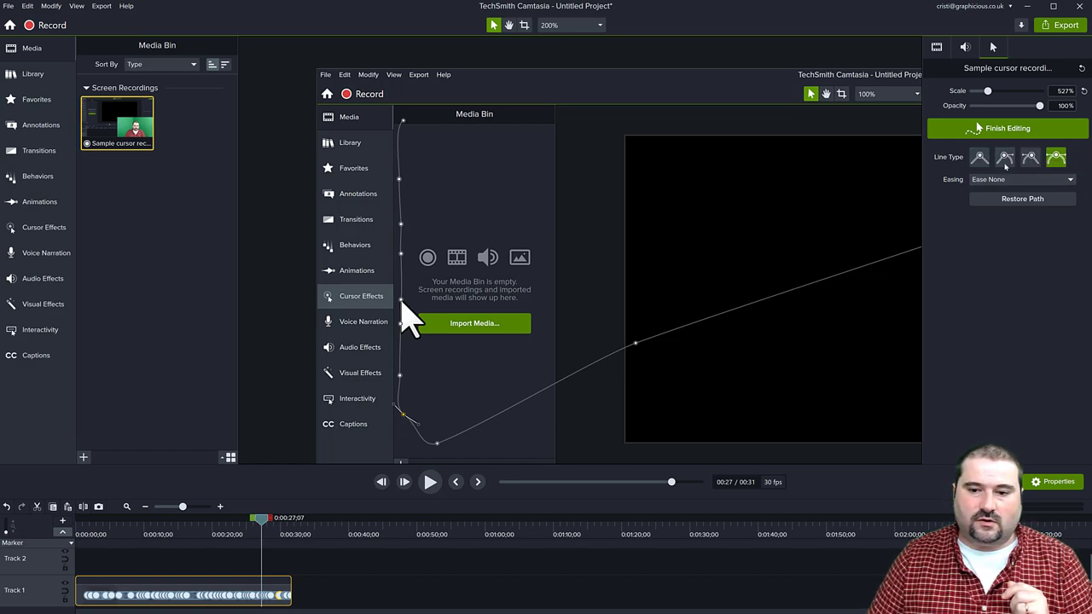
left_click(1005, 162)
left_click(981, 160)
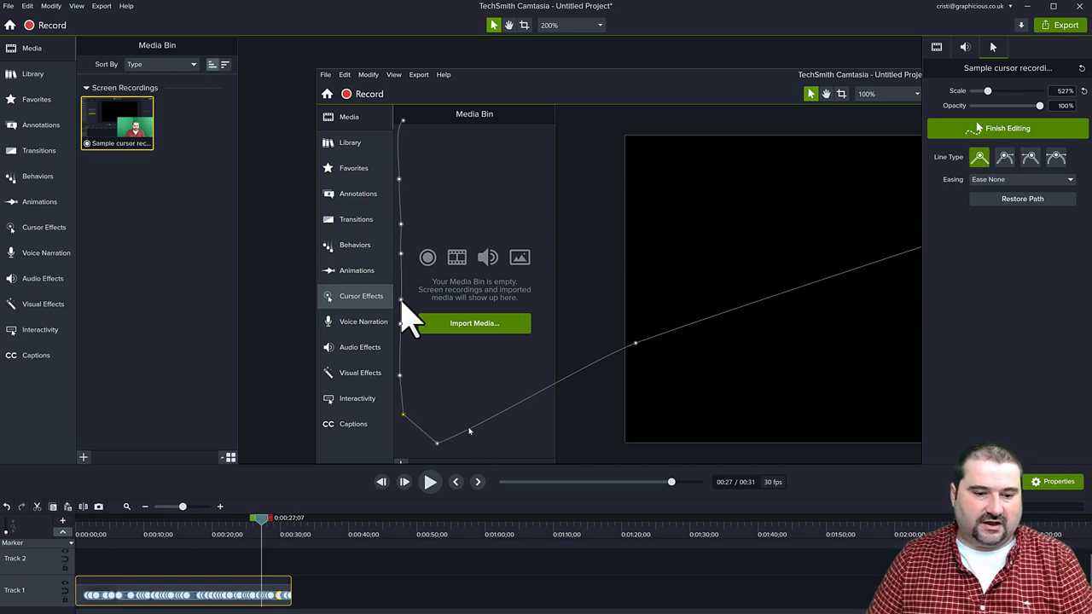
key("space")
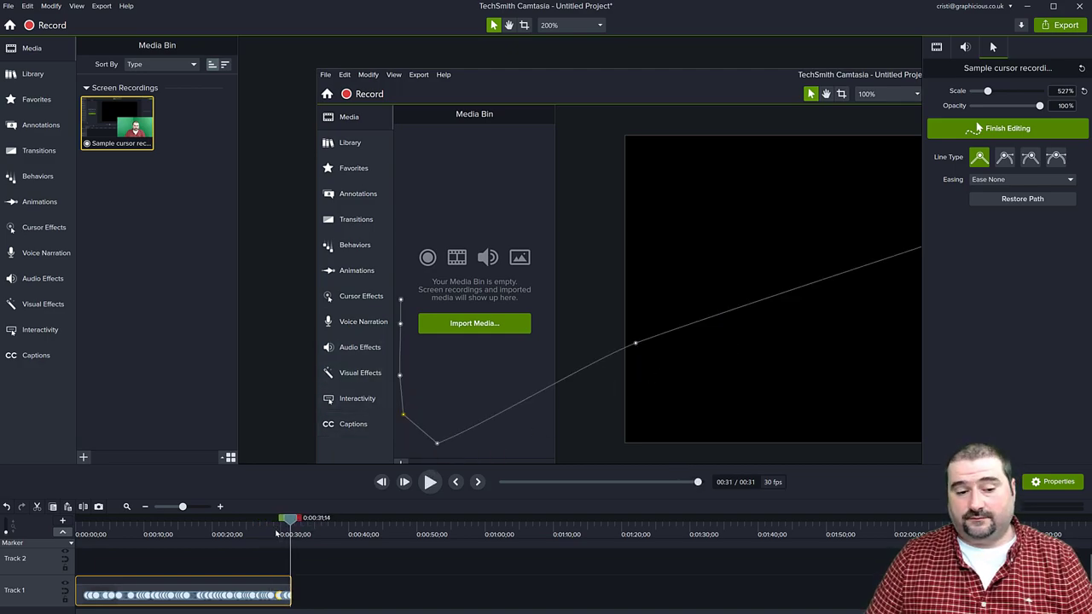
- Place the Sample screenshot image on the canvas at 0:00:31;14
scroll(418, 375, "down", 3)
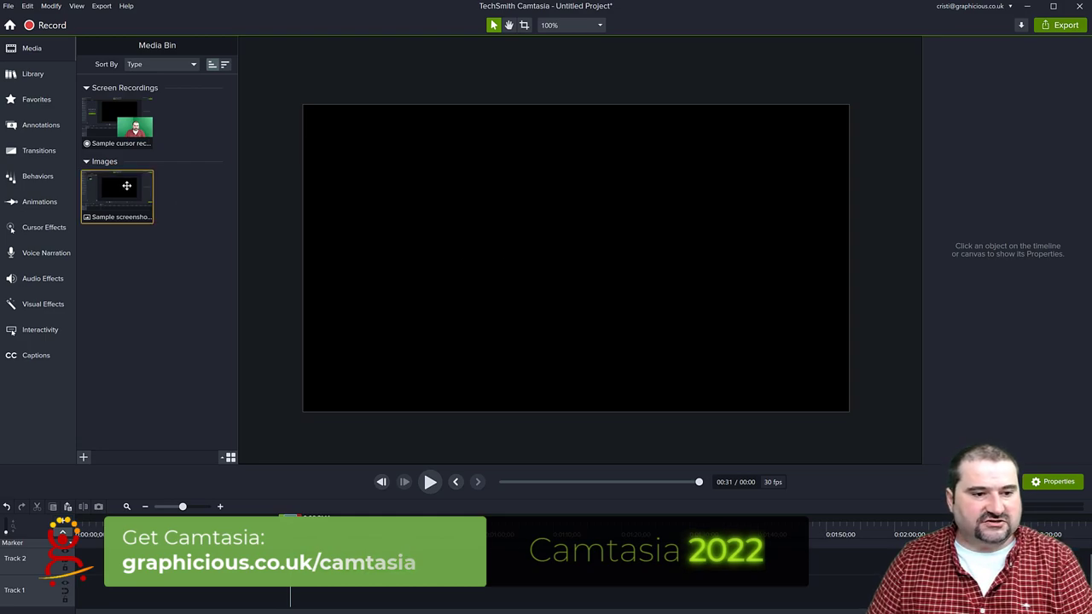
left_click_drag(124, 186, 575, 258)
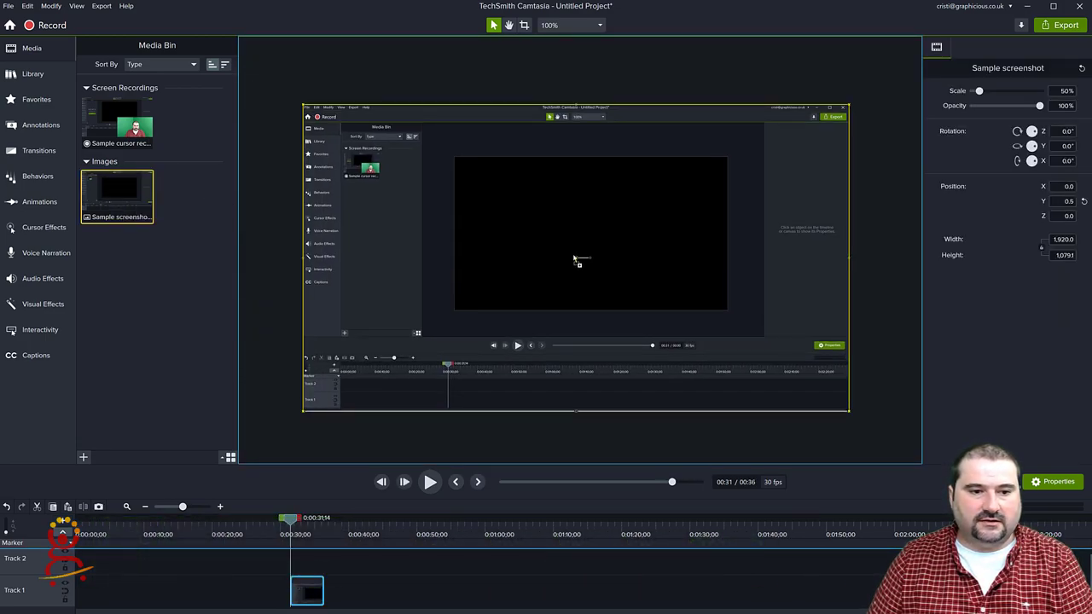
scroll(311, 585, "up", 3)
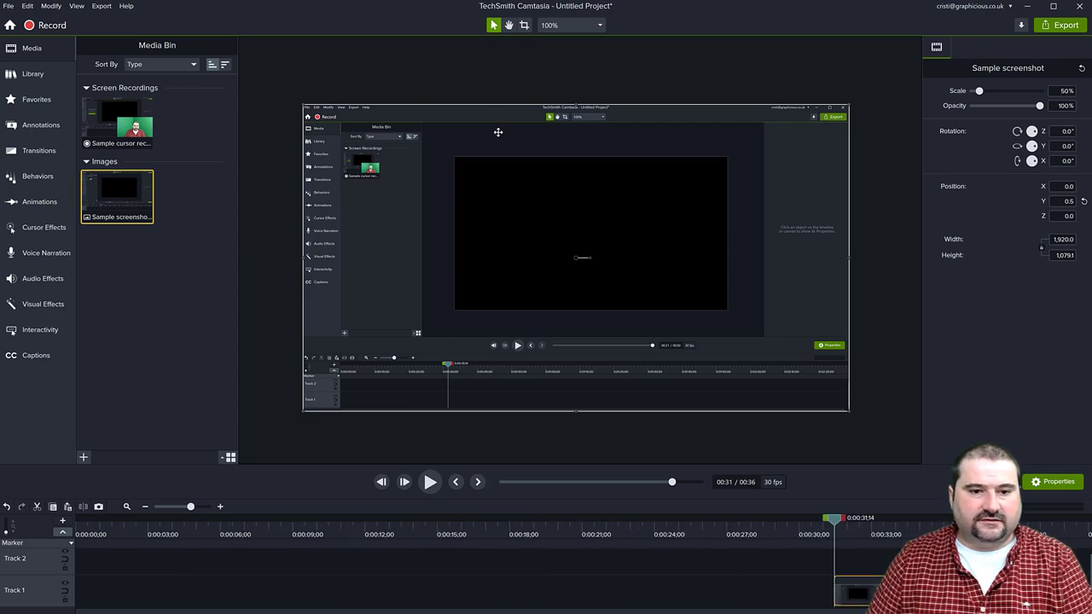
left_click(495, 89)
left_click(465, 167)
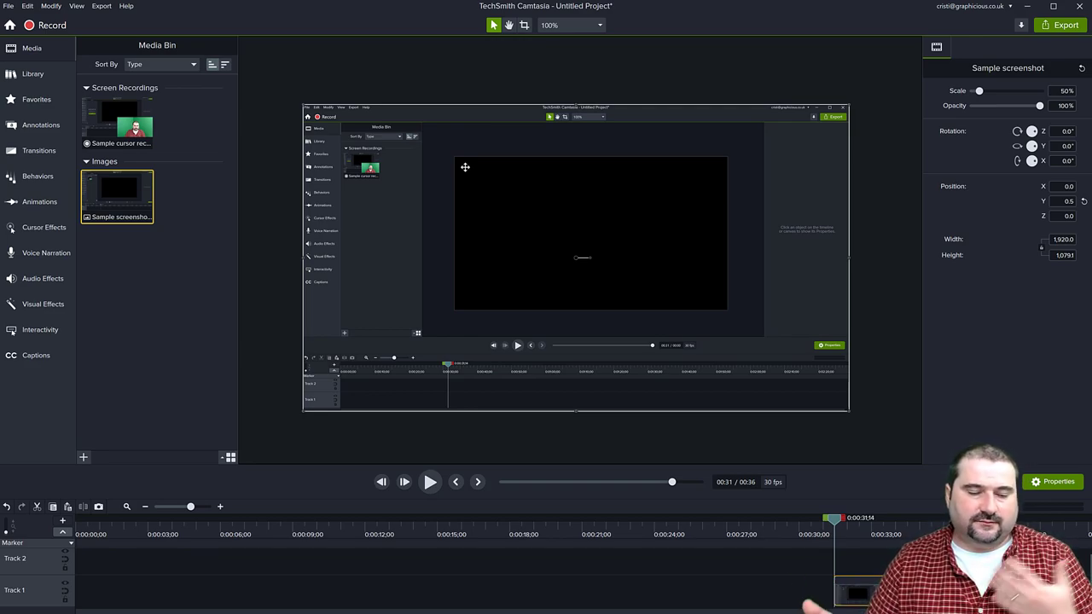
left_click(275, 151)
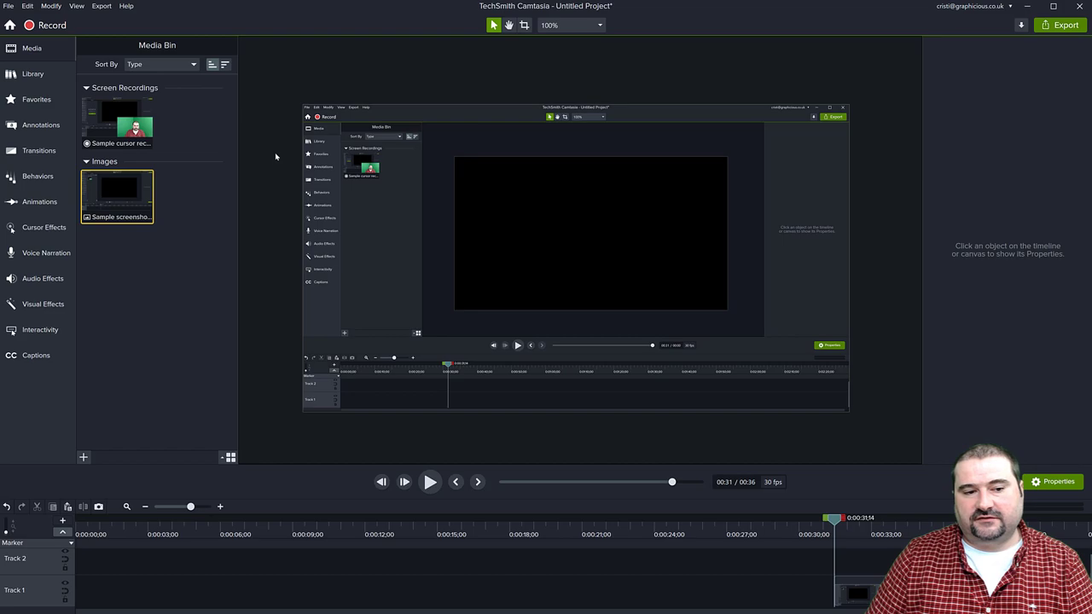
left_click(339, 192)
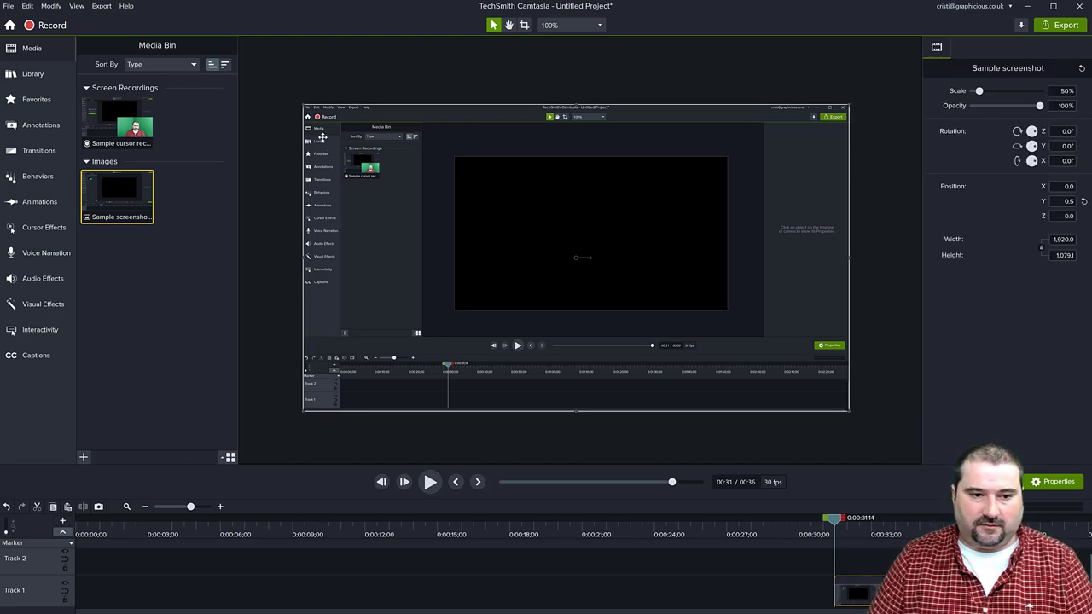
left_click(281, 250)
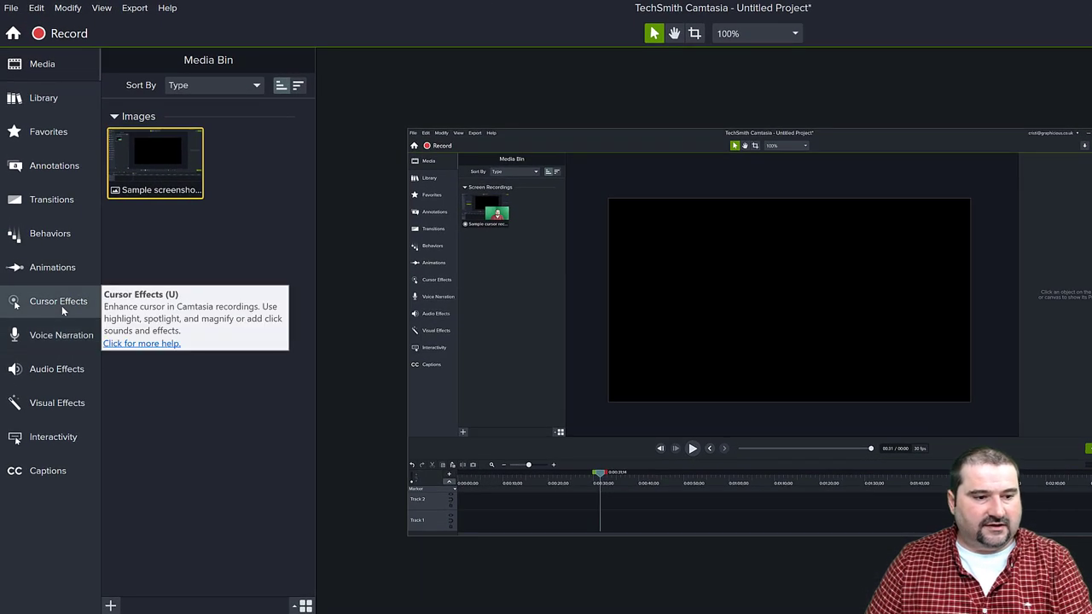
- Apply the Cursor Path visual effect to the Sample screenshot on the canvas
left_click(55, 406)
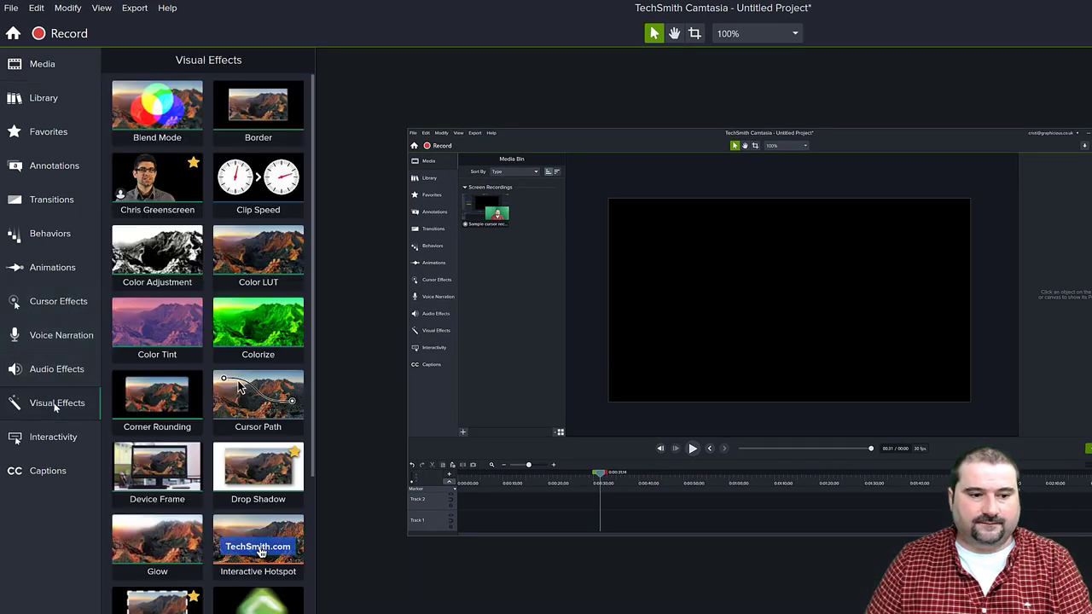
scroll(162, 396, "down", 2)
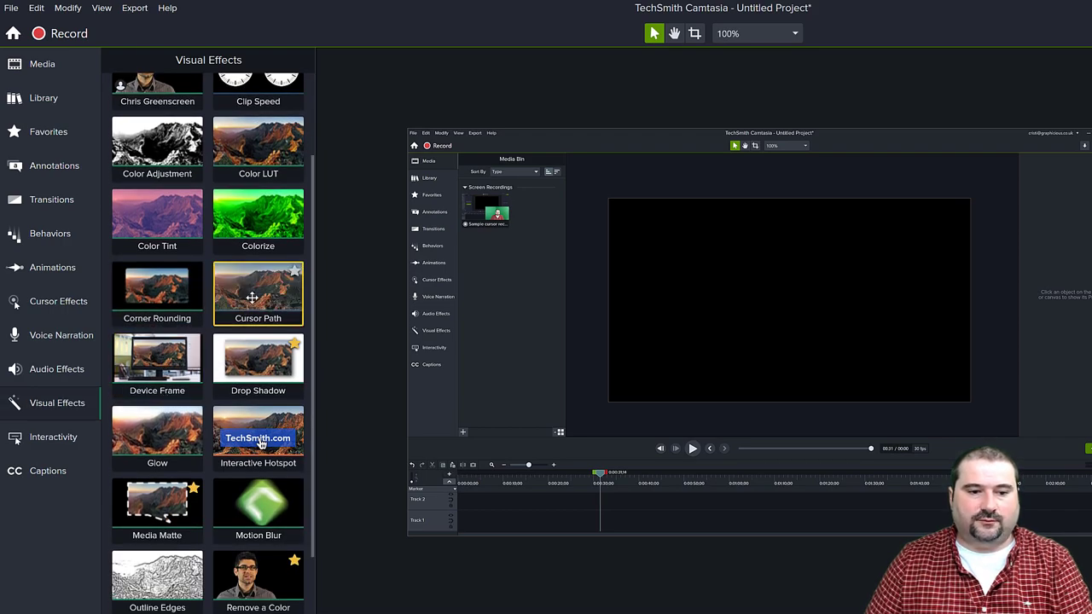
left_click_drag(247, 305, 569, 314)
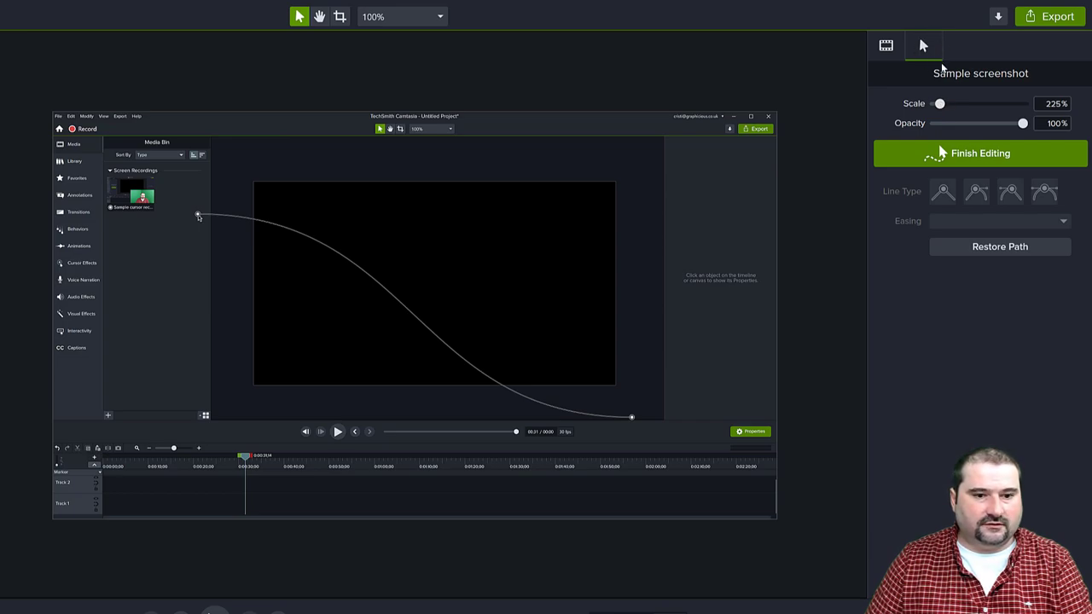
- Scale the Sample screenshot's cursor to 942% and move its path's start point beside Media and its end point near Captions
left_click_drag(940, 104, 977, 109)
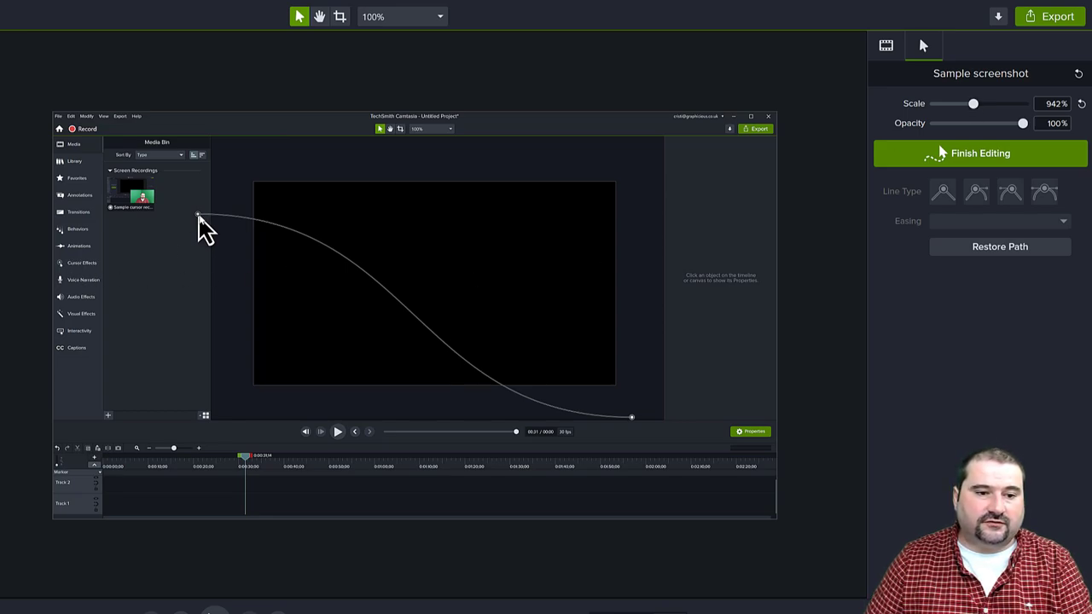
left_click_drag(199, 218, 108, 150)
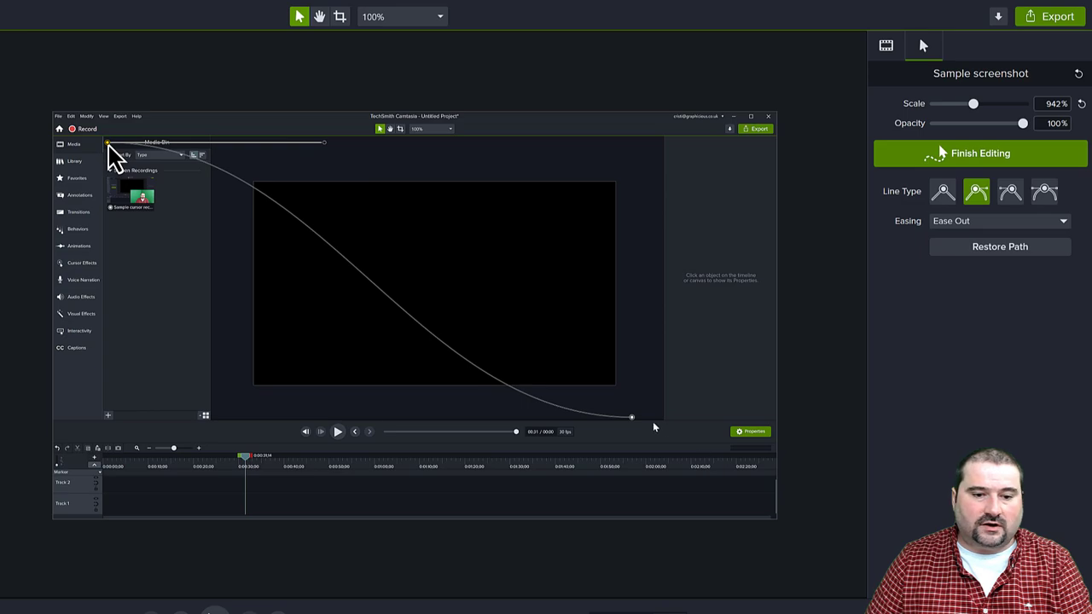
left_click_drag(633, 418, 607, 418)
left_click_drag(476, 421, 139, 361)
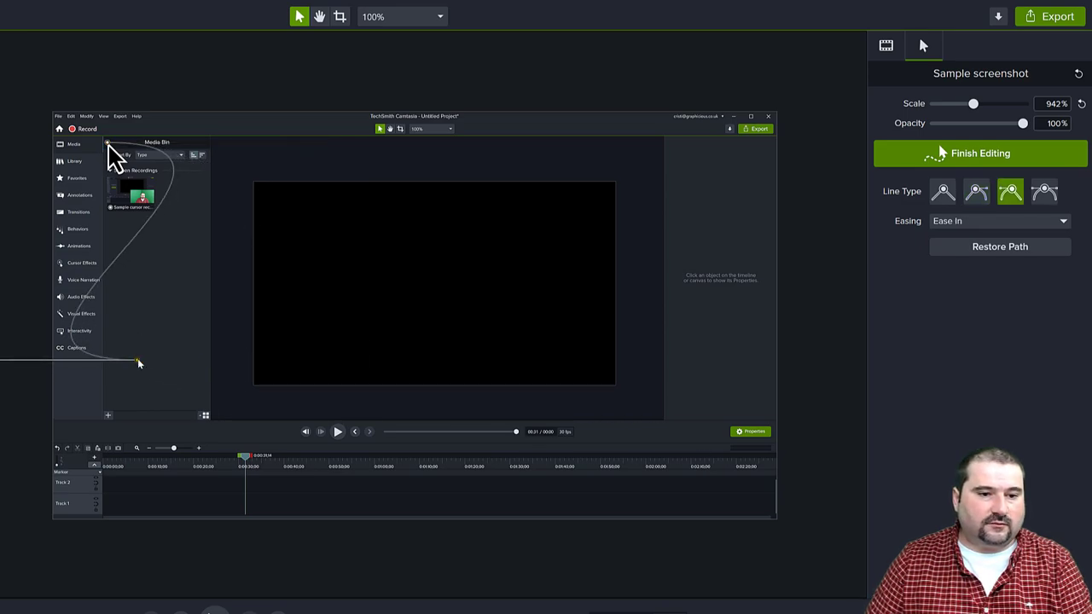
- Swing the curve handle of the path point near Captions upward so the path arrives from above
scroll(66, 202, "up", 1)
scroll(66, 202, "up", 2)
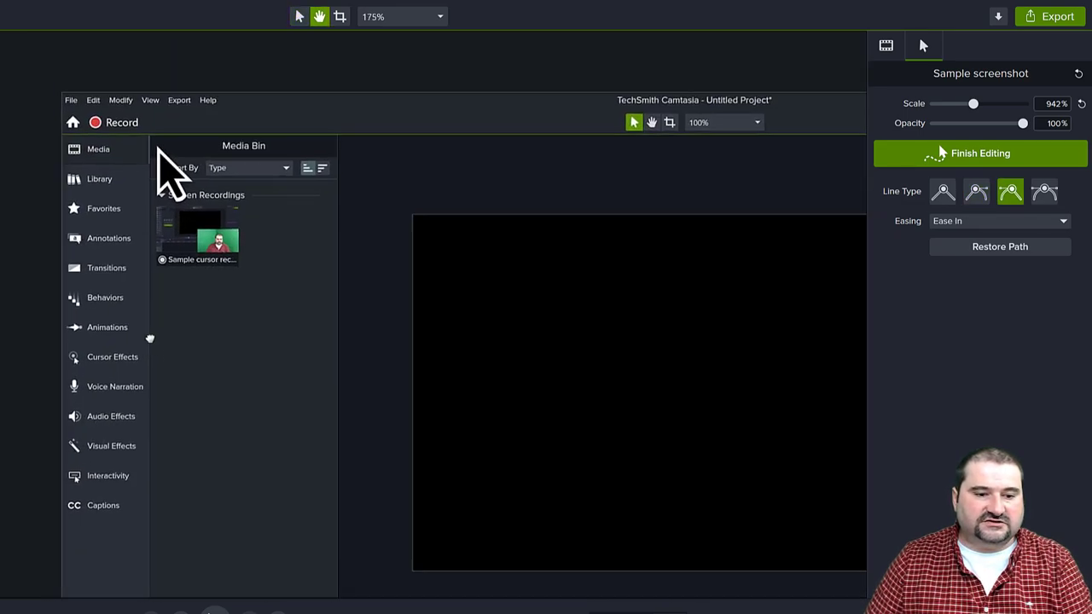
scroll(195, 342, "down", 1)
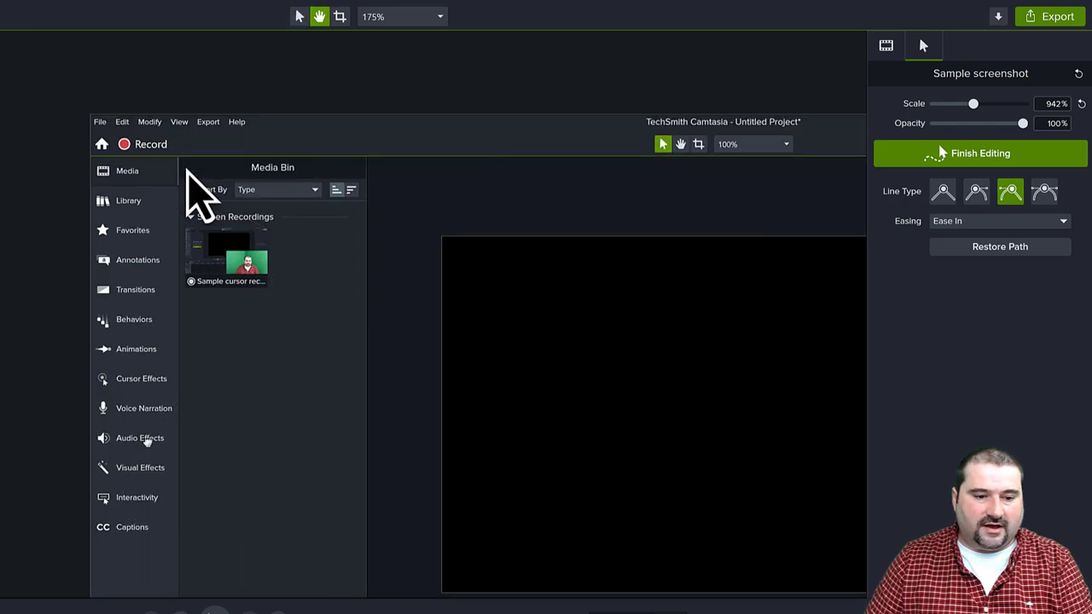
scroll(141, 431, "up", 1)
left_click_drag(204, 517, 561, 512)
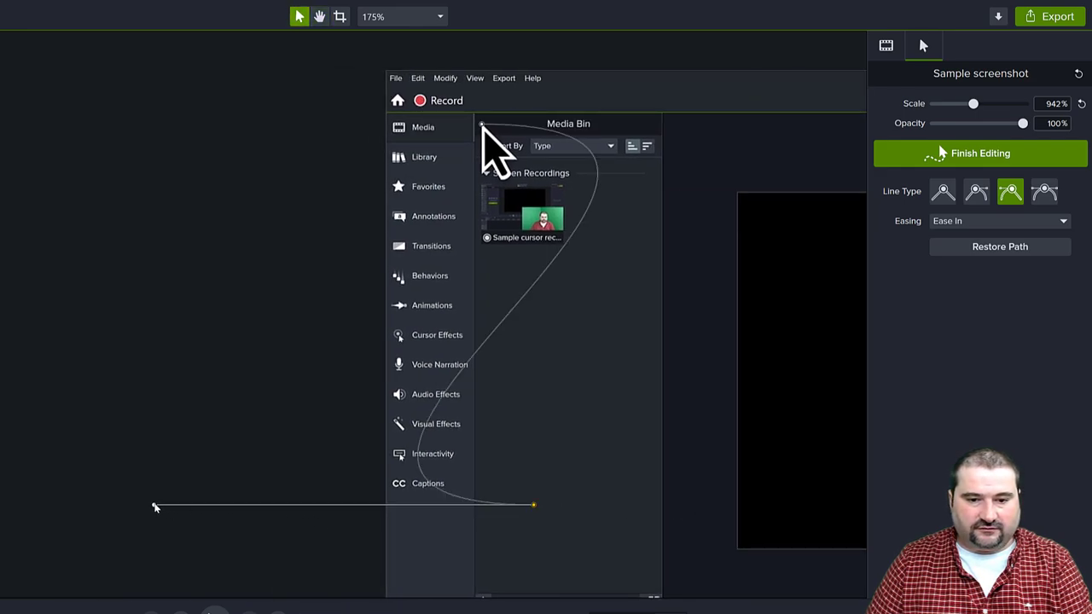
left_click_drag(155, 507, 527, 352)
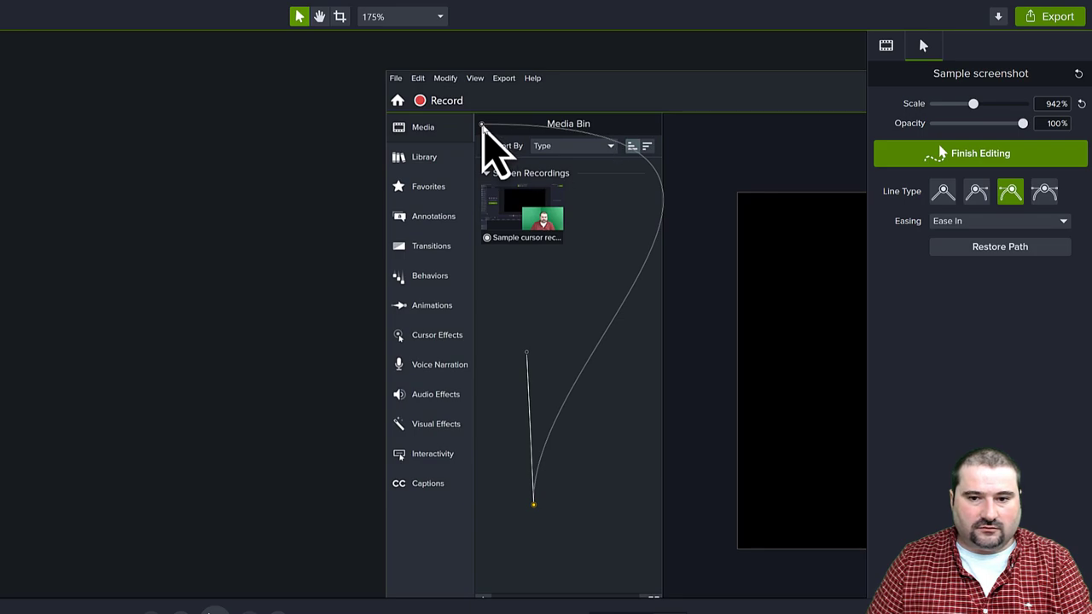
- Bend the start point's handle down toward Cursor Effects, shift the end point closer to Captions, and angle its handle slightly outward
left_click_drag(482, 125, 861, 123)
scroll(743, 259, "right", 3)
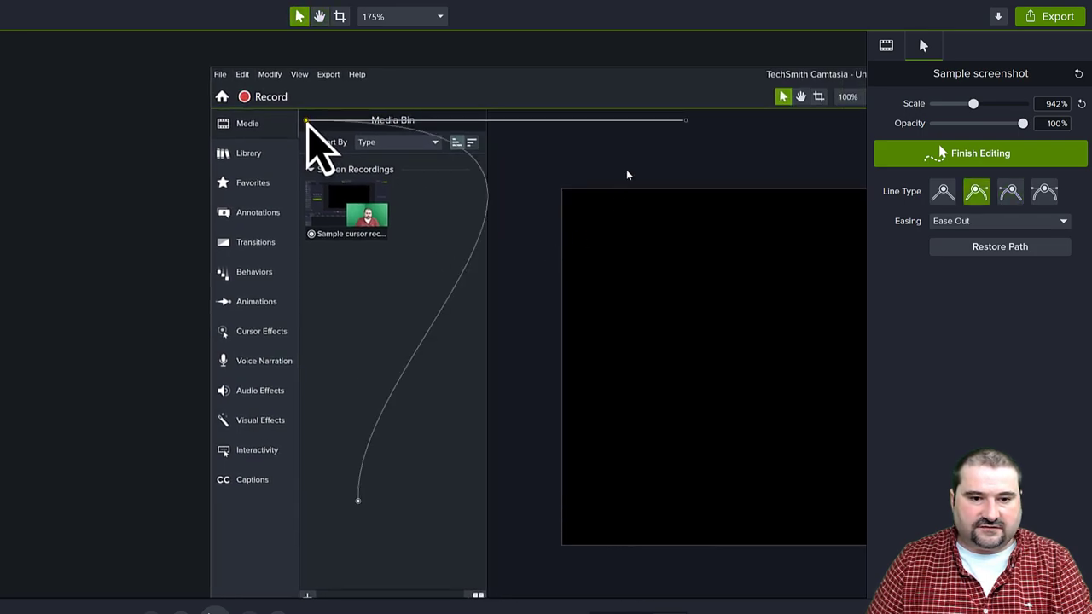
left_click_drag(687, 120, 274, 344)
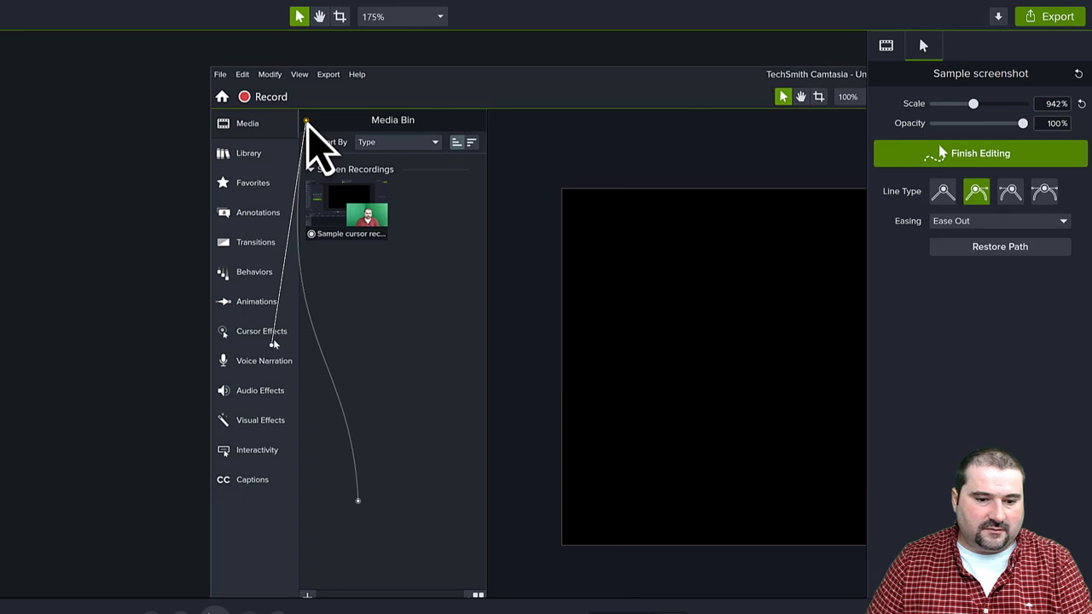
left_click_drag(357, 503, 320, 505)
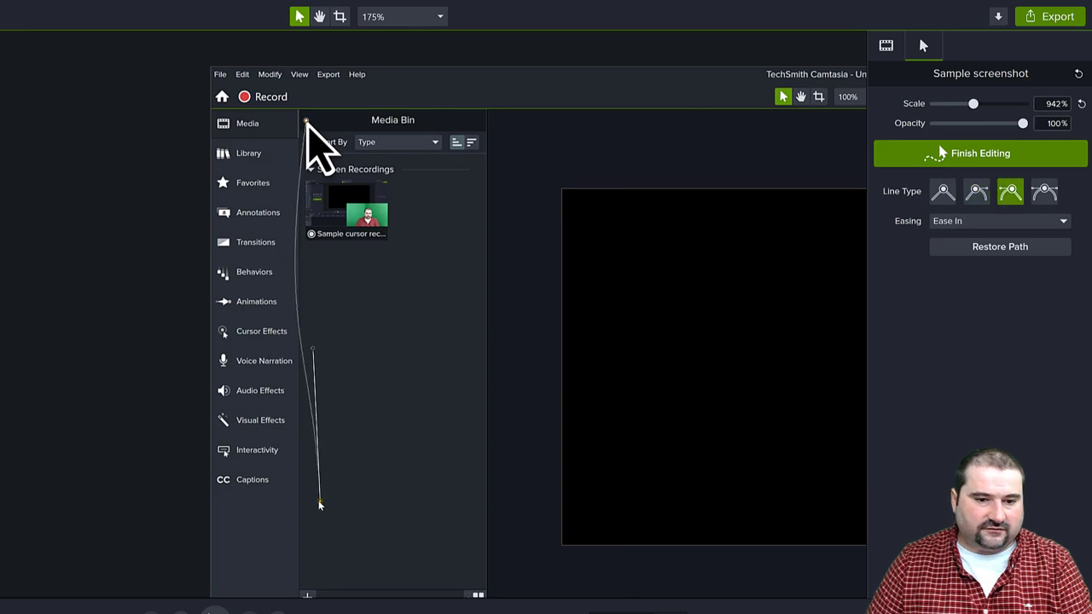
left_click_drag(313, 349, 349, 343)
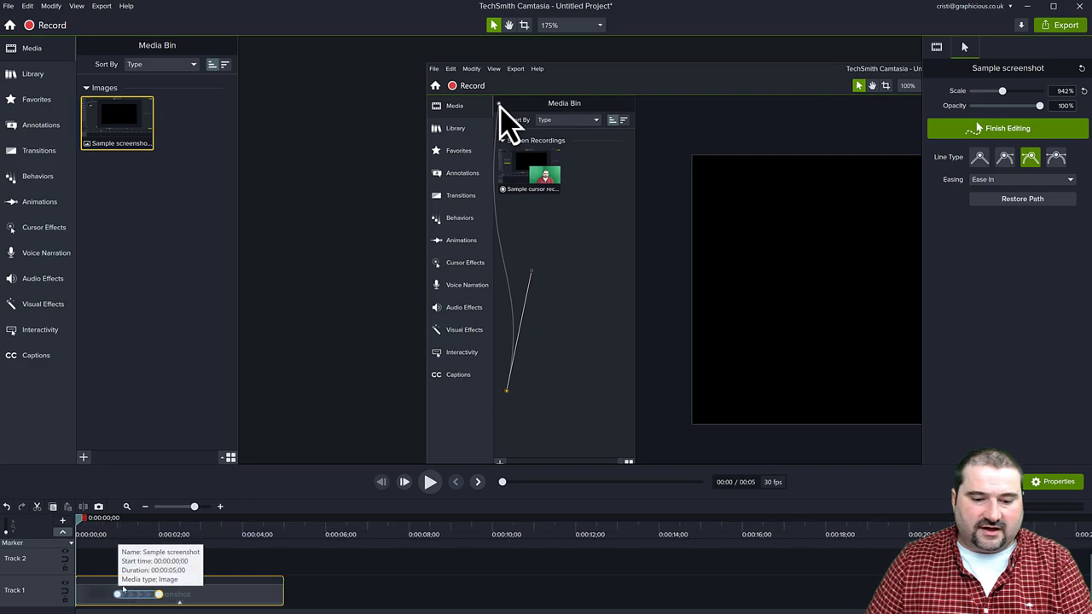
- Stretch the cursor path animation from near the clip's start to just past 3 seconds and play it through
left_click(162, 588)
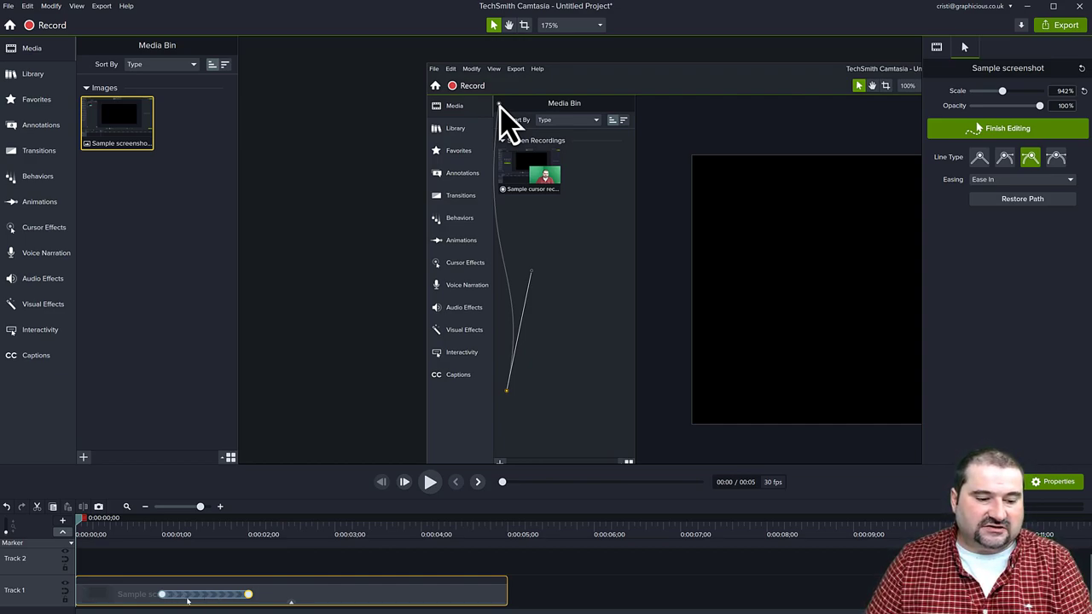
left_click_drag(162, 596, 93, 596)
left_click_drag(248, 595, 342, 597)
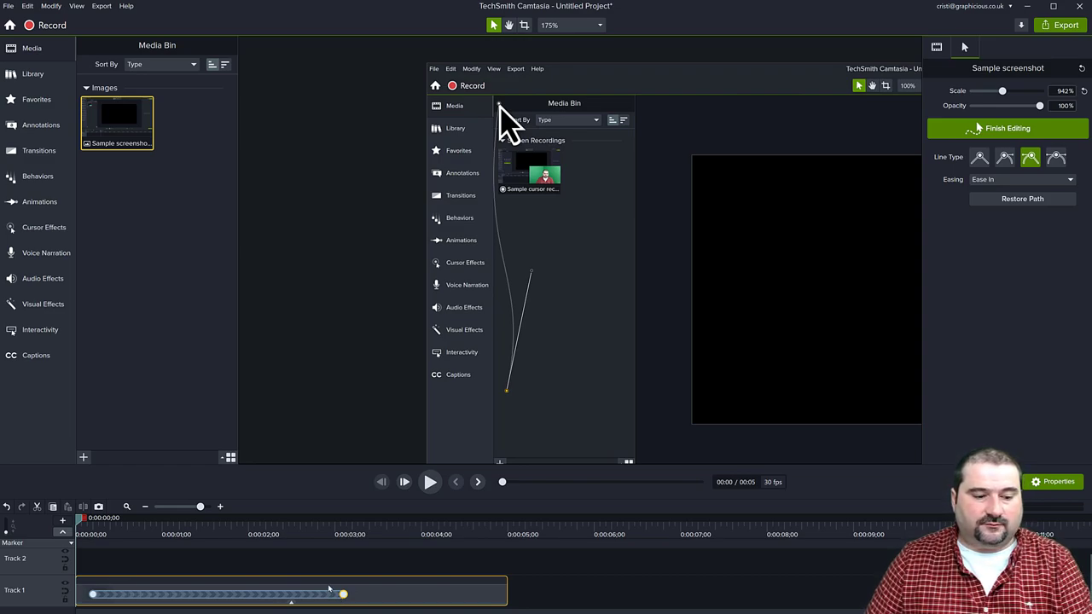
left_click(430, 483)
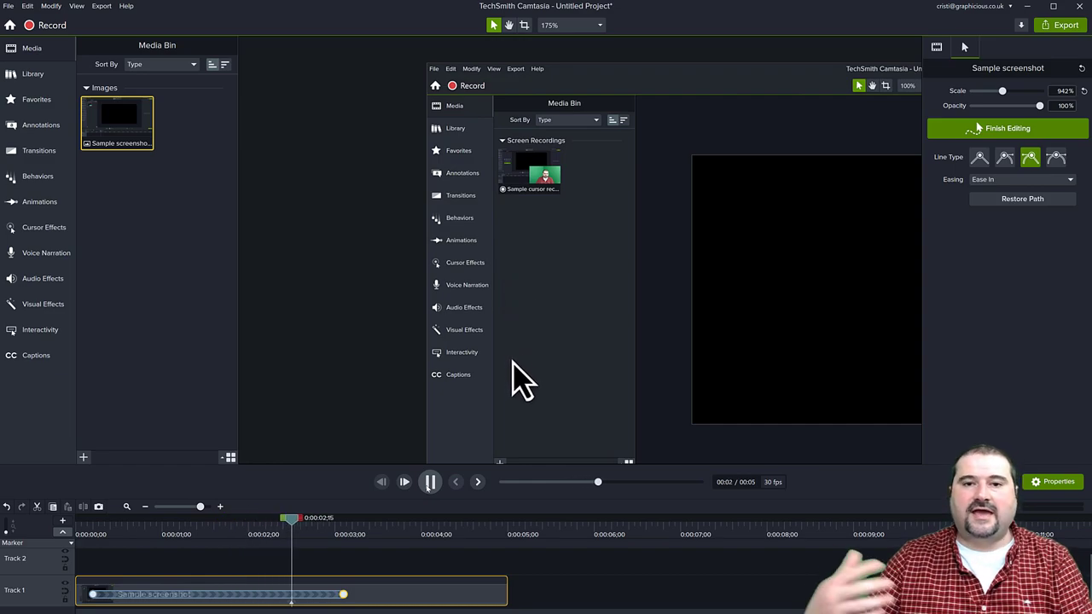
left_click(430, 483)
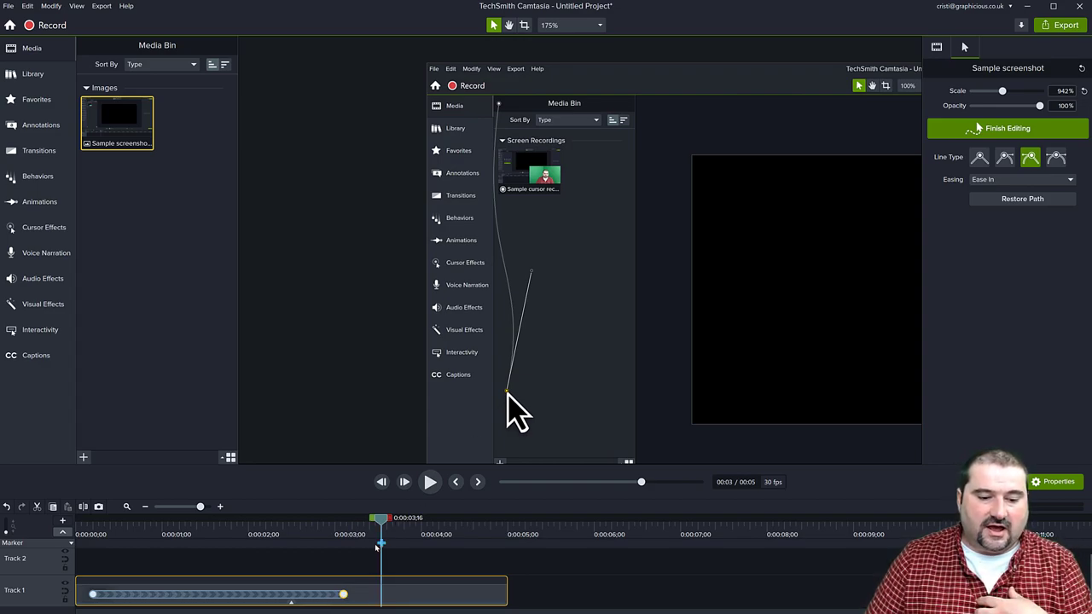
- Extend the cursor path to the playhead at 0:00:04;14 on the Sample screenshot clip
left_click_drag(382, 529, 463, 529)
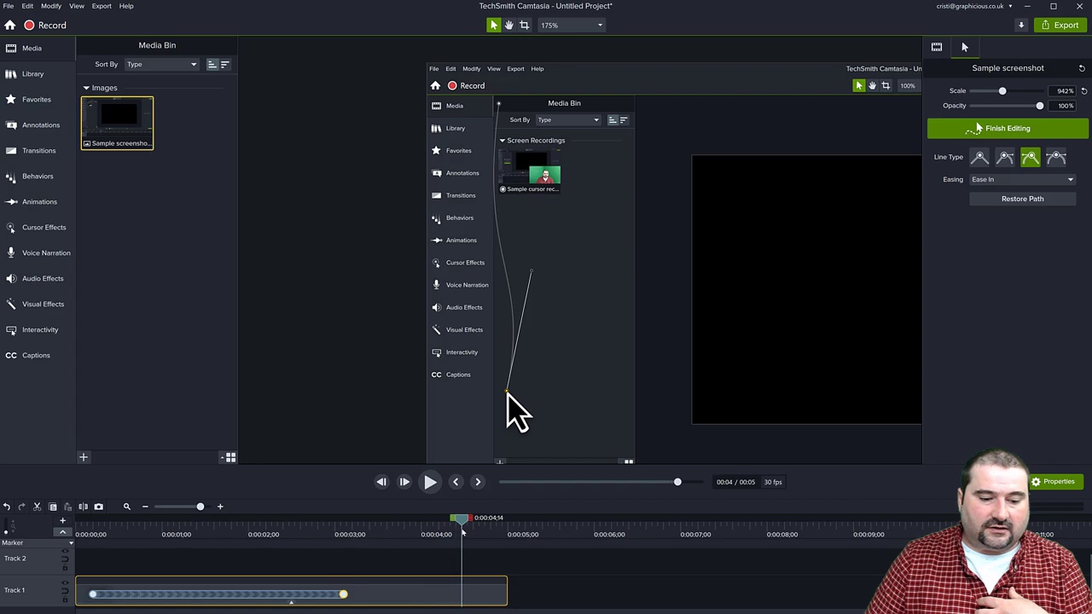
right_click(463, 594)
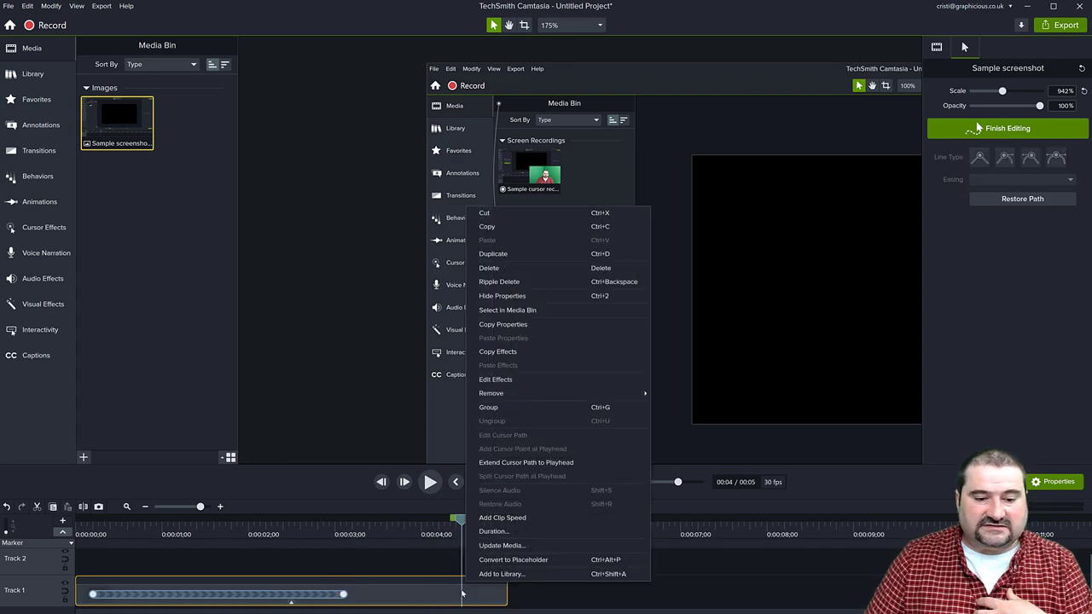
left_click(555, 463)
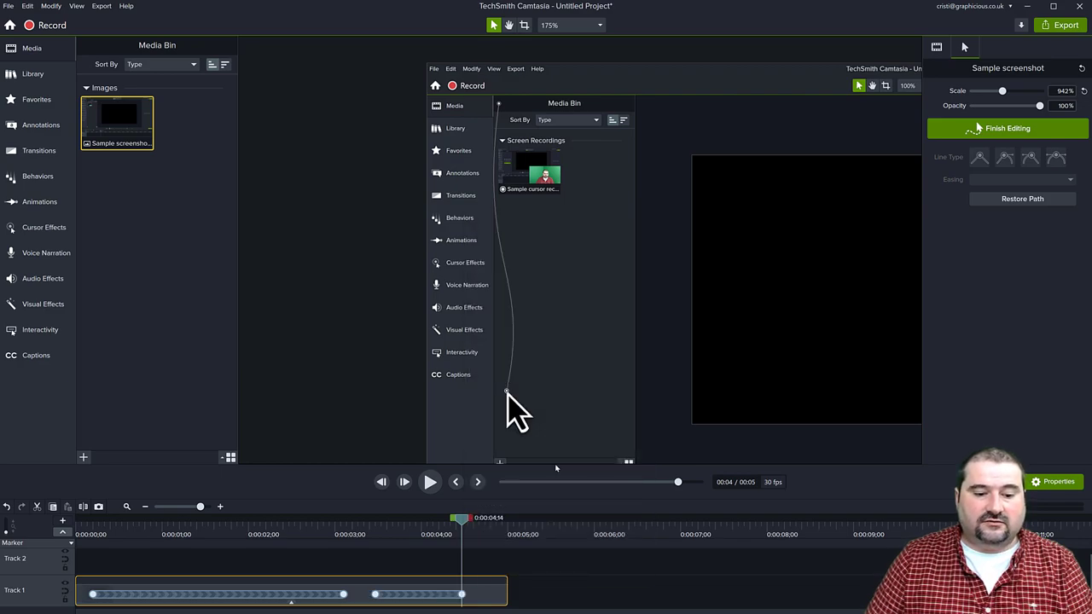
- At 0:00:04;14, move the added path point away from the point near Captions to just below the screenshot's 100% zoom dropdown
mouse_move(467, 520)
left_mouse_down()
mouse_move(378, 518)
mouse_move(452, 519)
left_mouse_up()
left_click(439, 596)
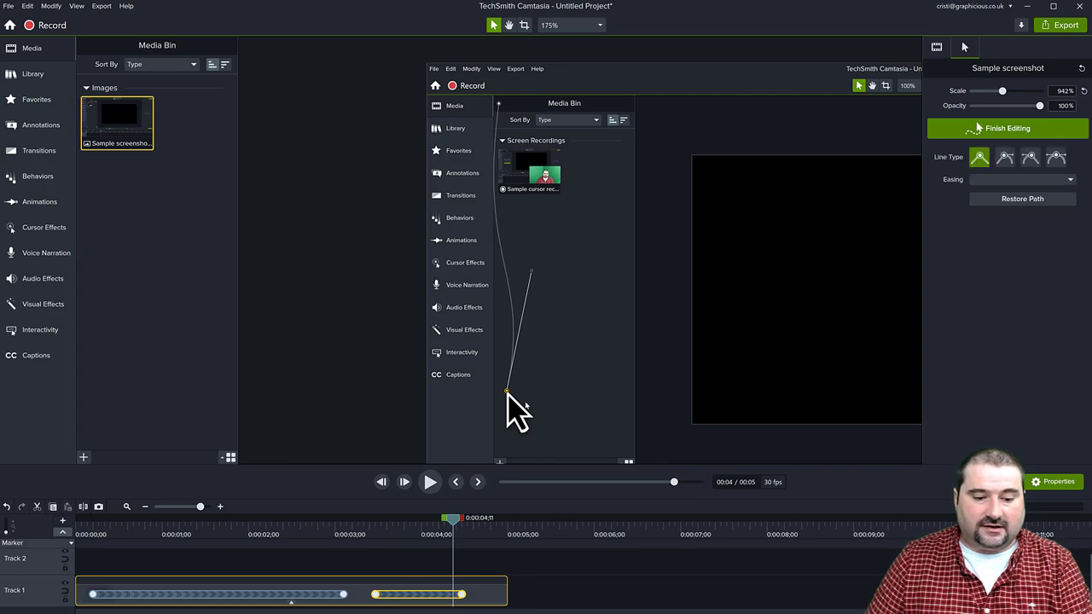
left_click(462, 521)
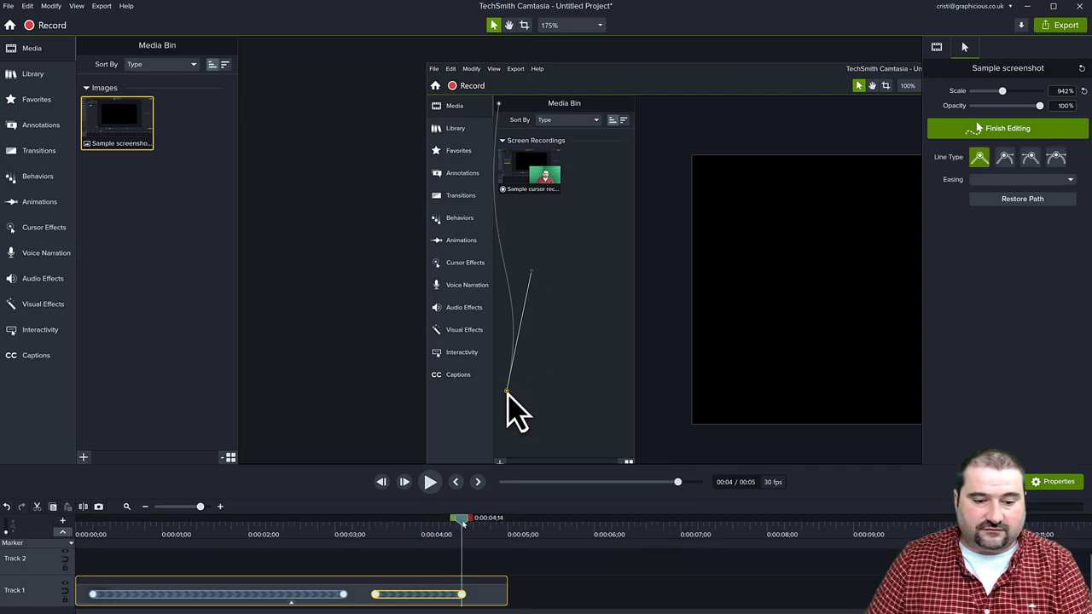
left_click(524, 427)
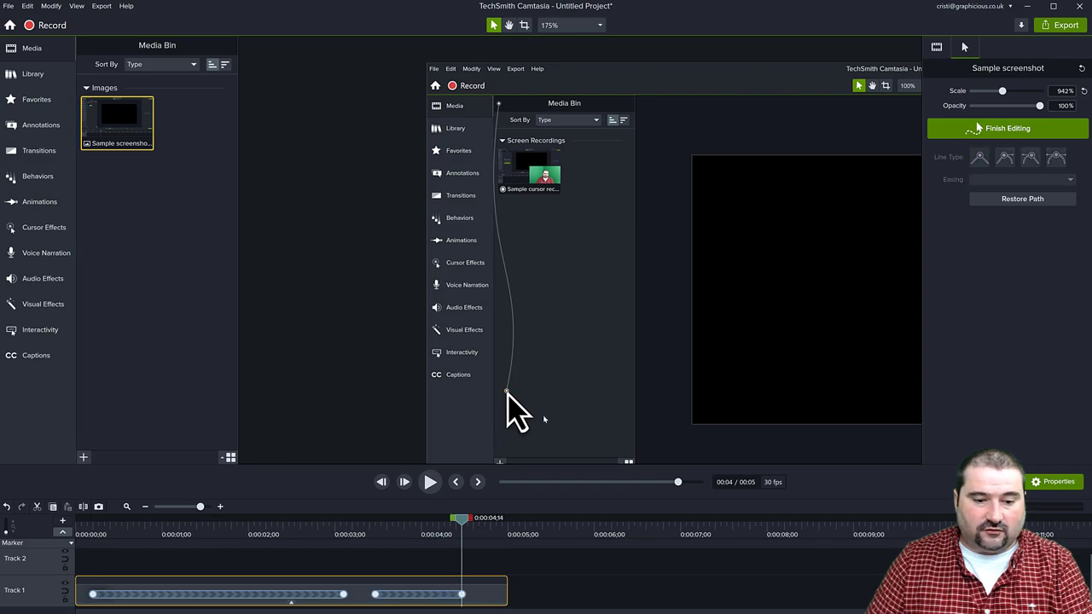
left_click_drag(508, 392, 748, 235)
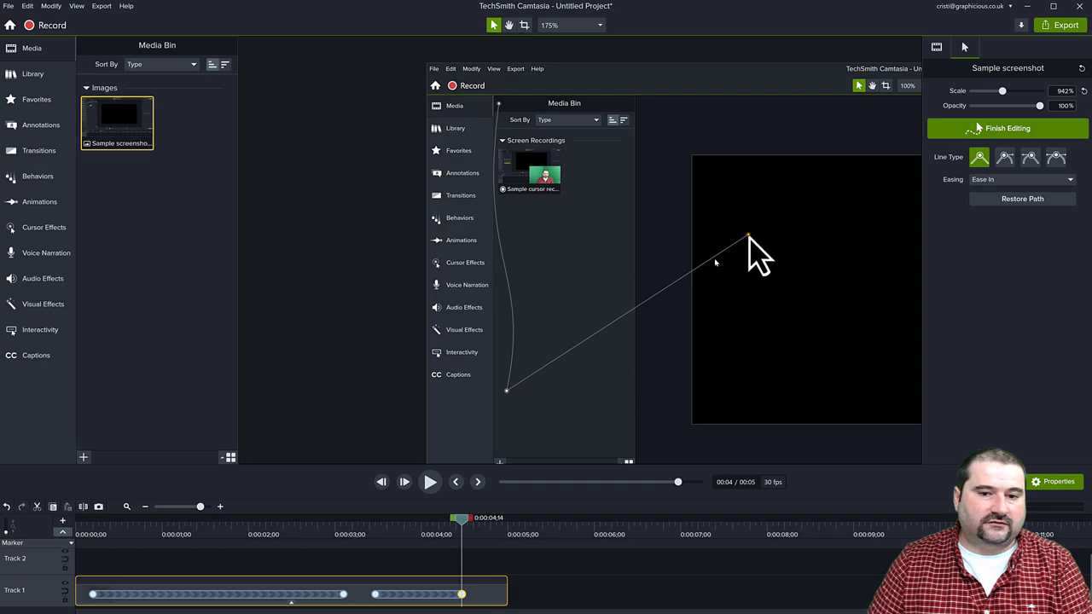
left_click_drag(651, 281, 515, 281)
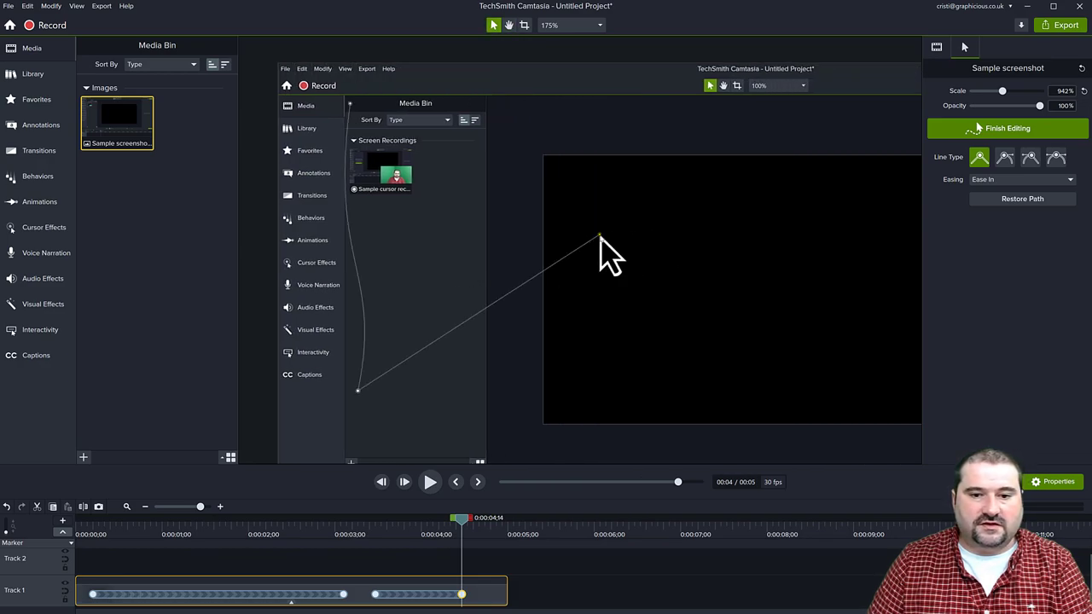
left_click_drag(599, 237, 806, 103)
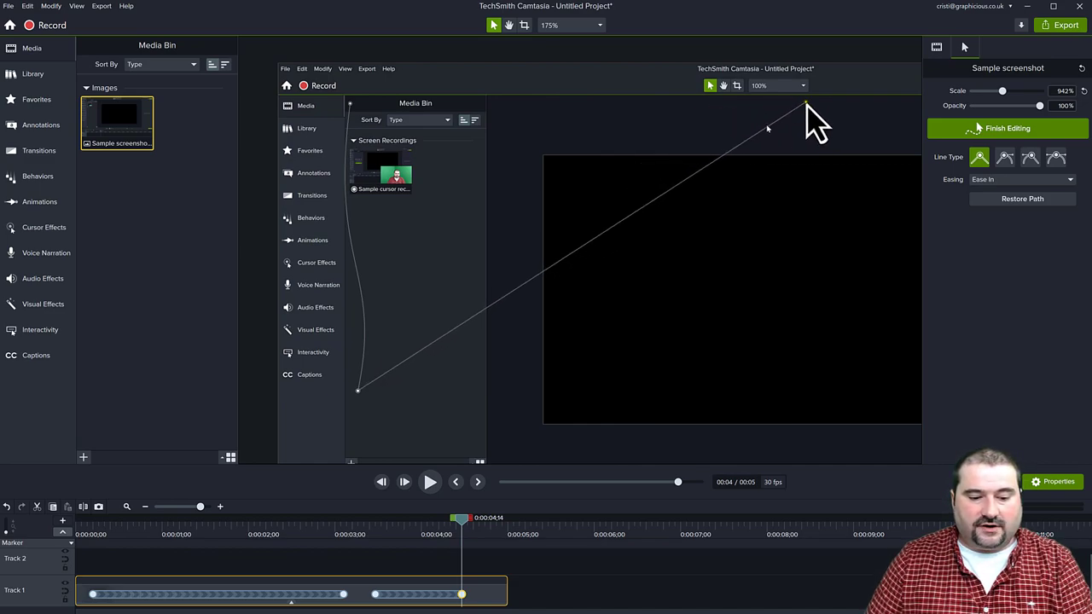
- Add a cursor path point at 0:00:04;03, place it level with the final point above the dark canvas area, and preview the movement
left_click_drag(461, 519, 462, 522)
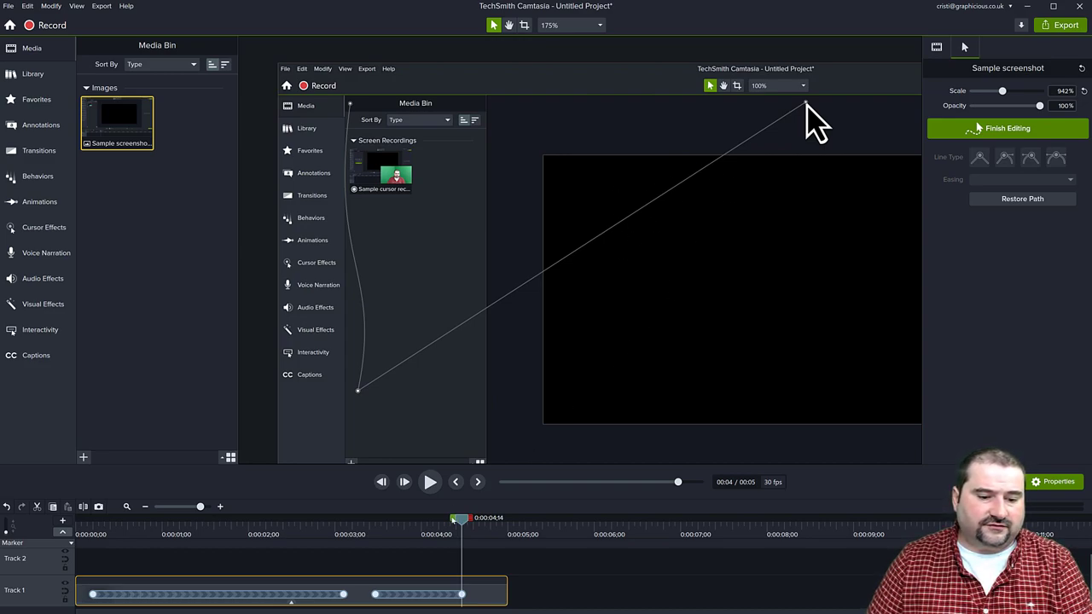
left_click_drag(462, 522, 429, 529)
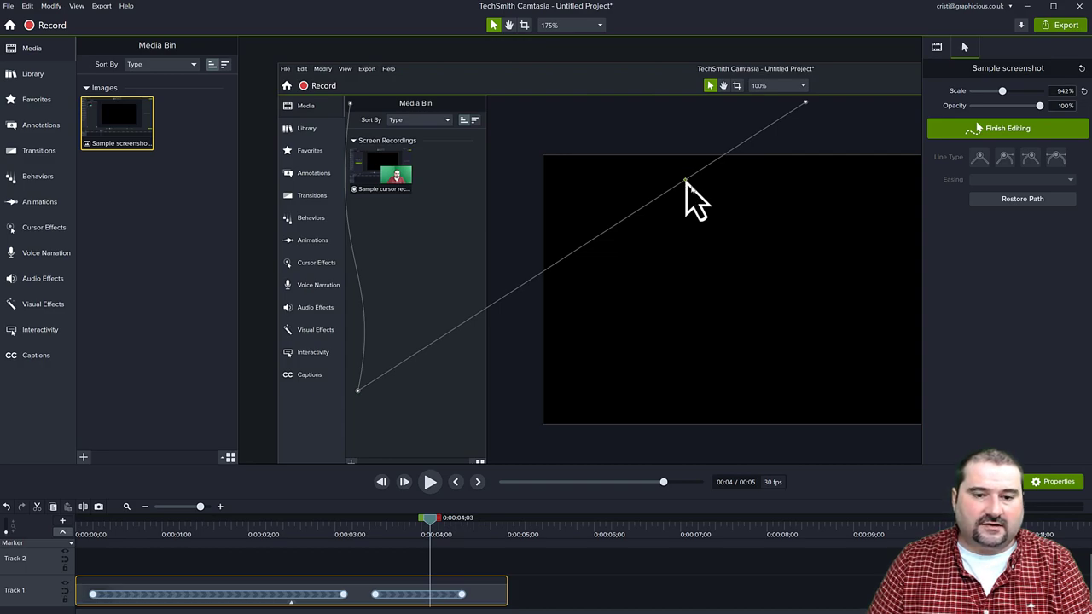
left_click_drag(685, 182, 710, 104)
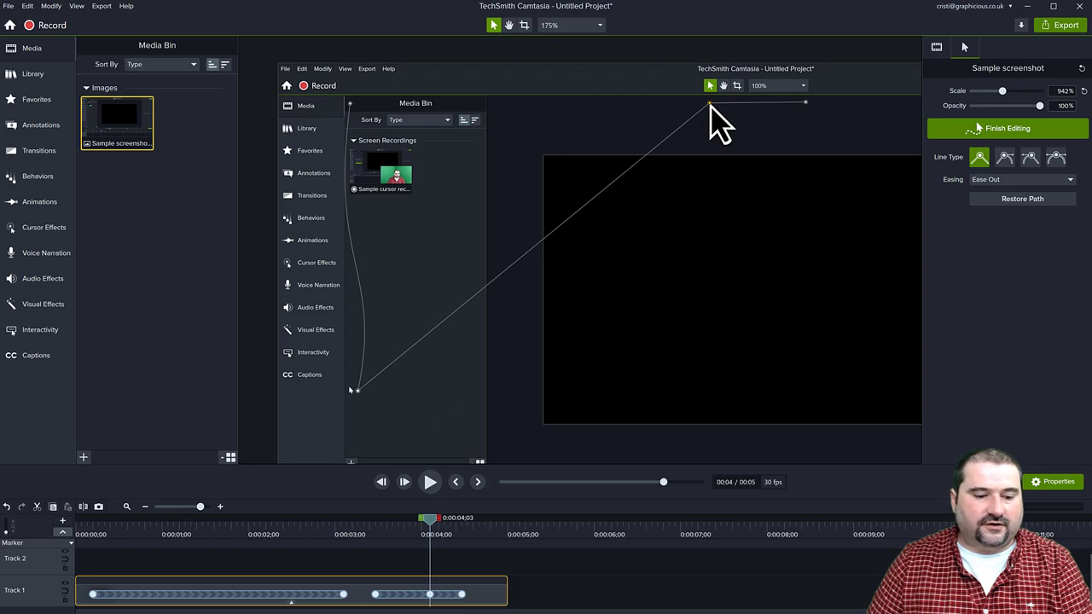
left_click_drag(430, 518, 345, 518)
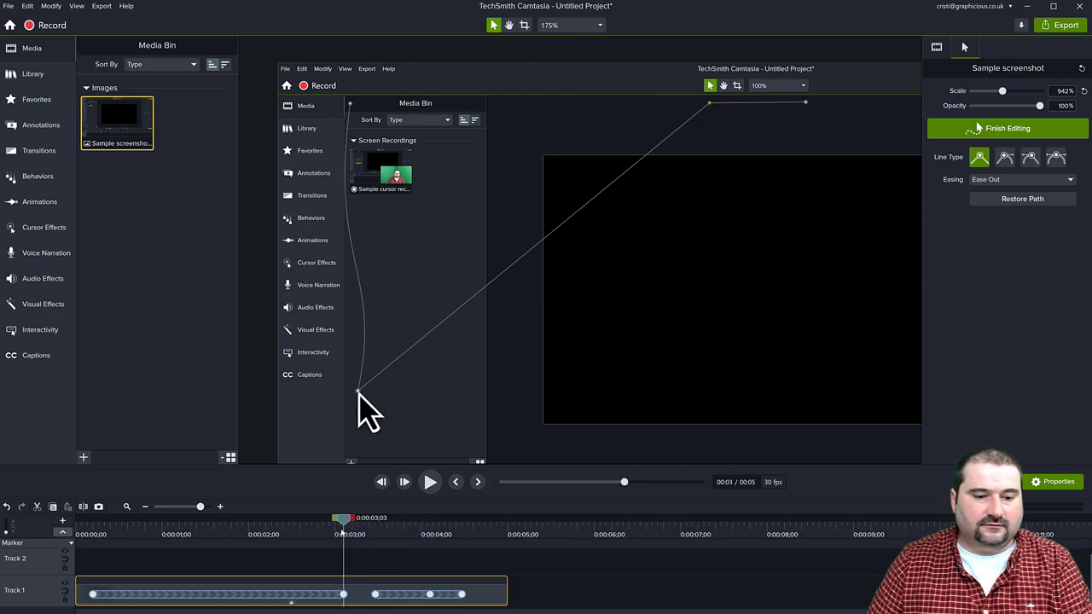
key("space")
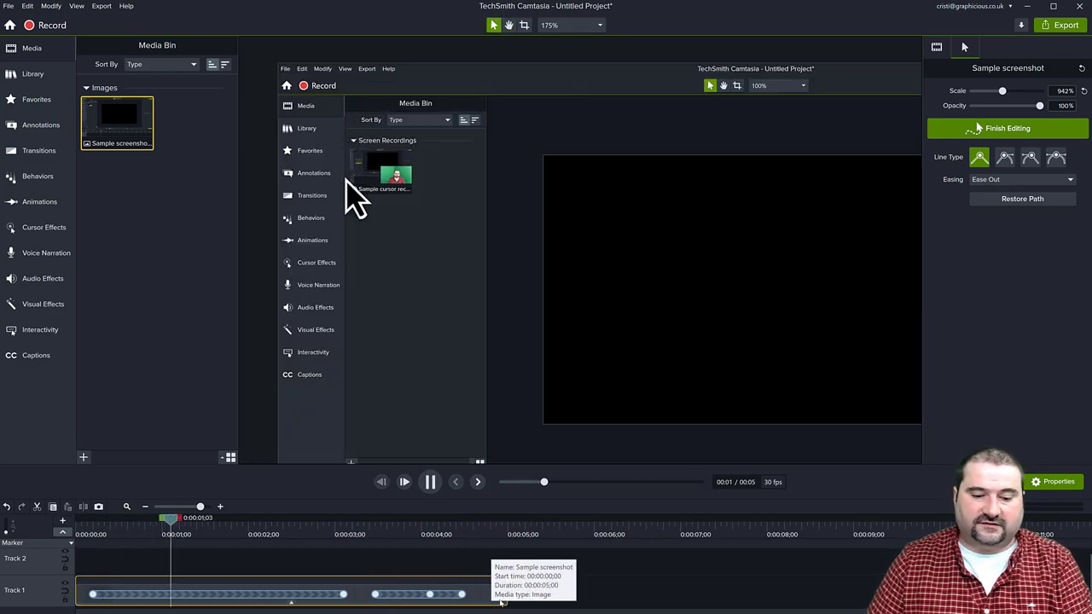
- Extend the screenshot clip to about 8 seconds and move its last cursor path keyframe to about 7.6 seconds
left_click_drag(507, 593, 778, 589)
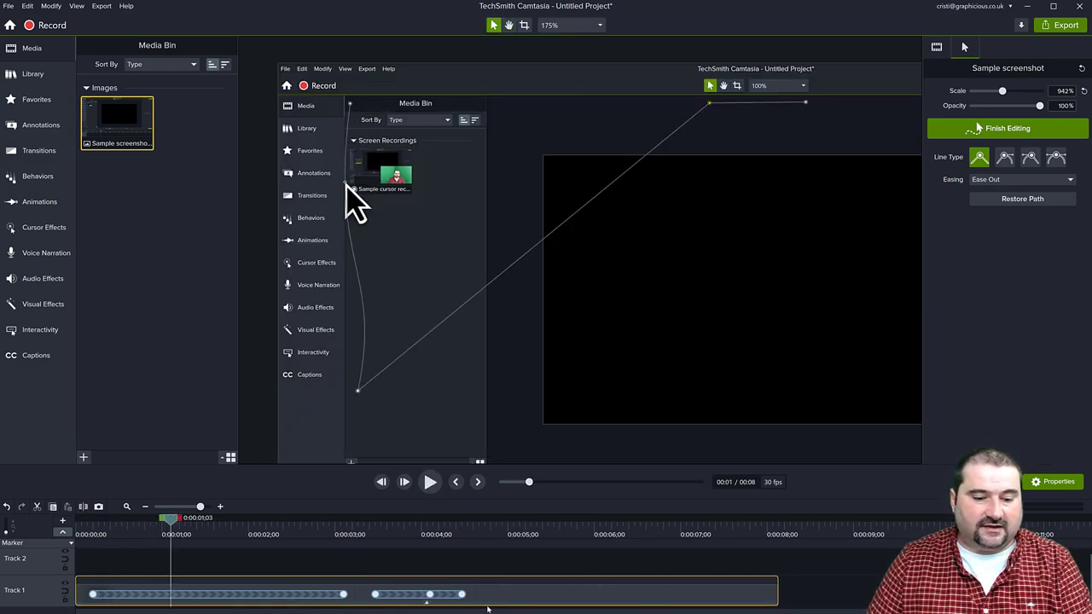
left_click_drag(461, 595, 732, 595)
left_click(357, 393)
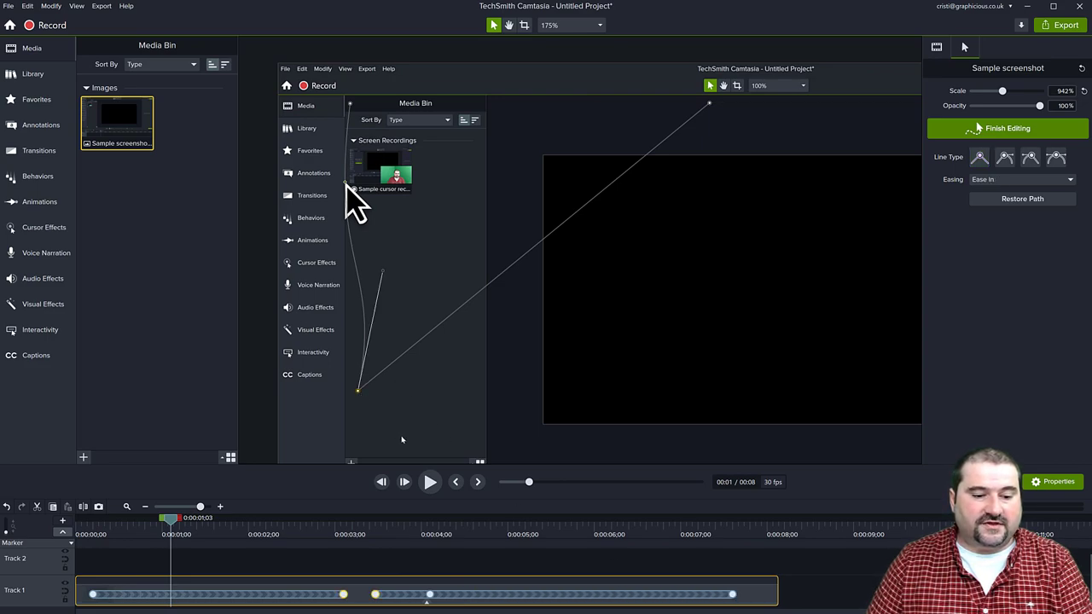
- Play back the cursor path animation from about 3 seconds and again from near the start
left_click(333, 525)
key("space")
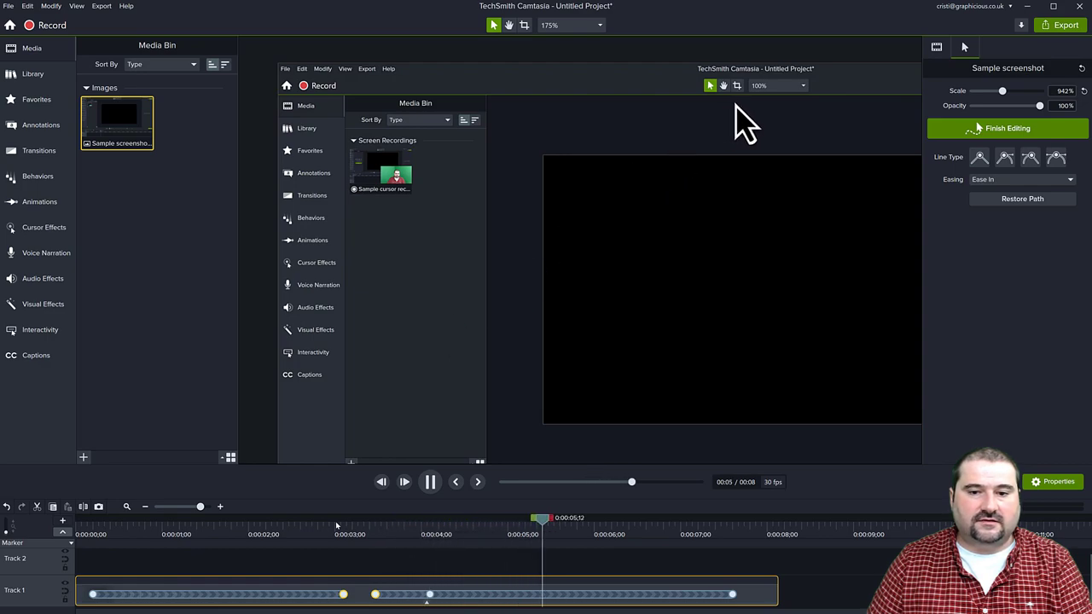
key("space")
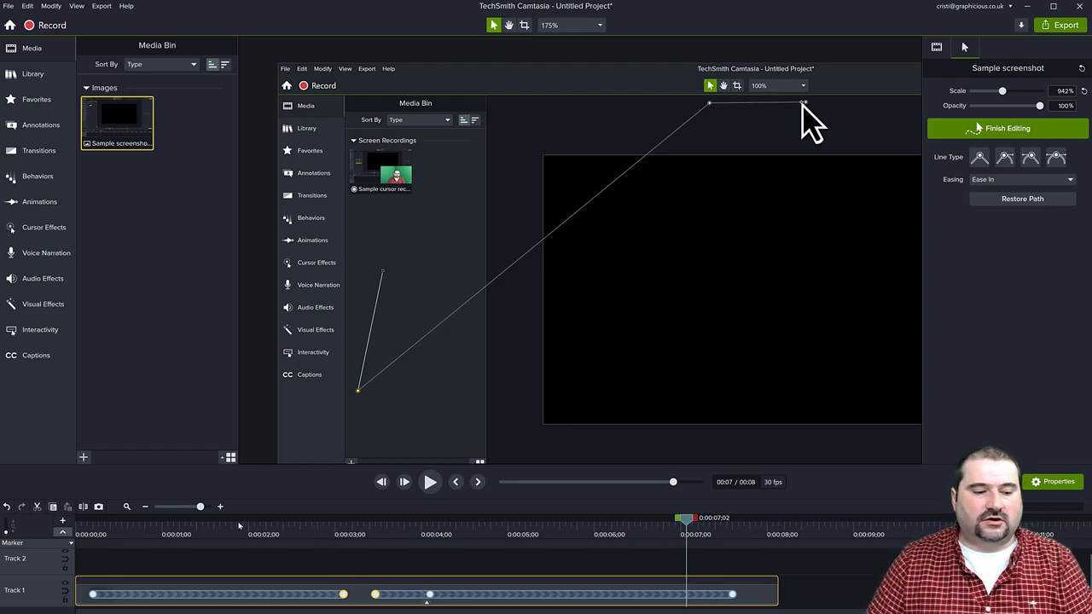
left_click(89, 528)
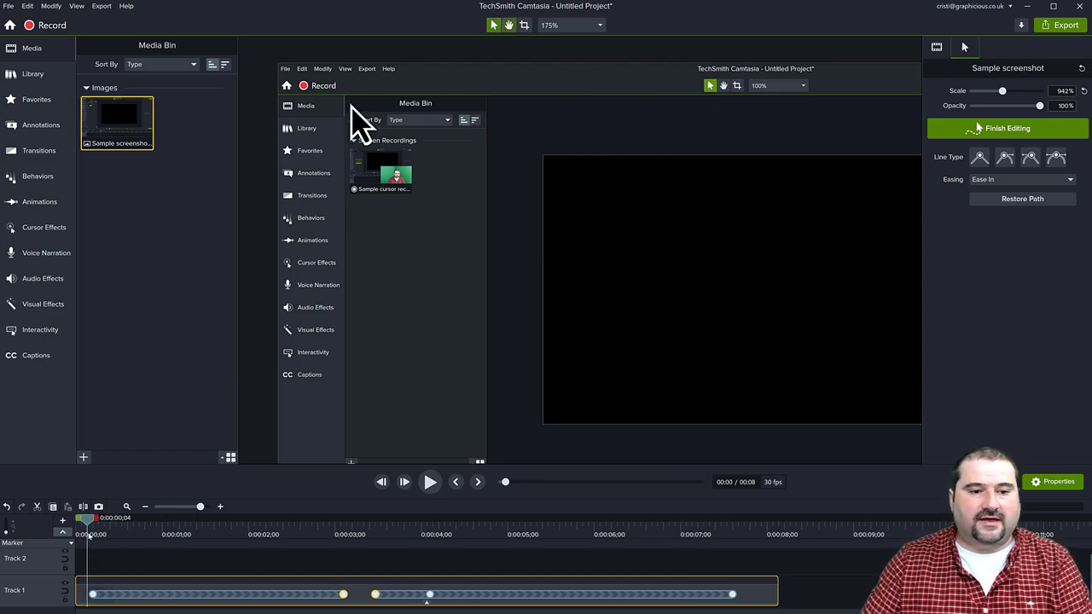
key("space")
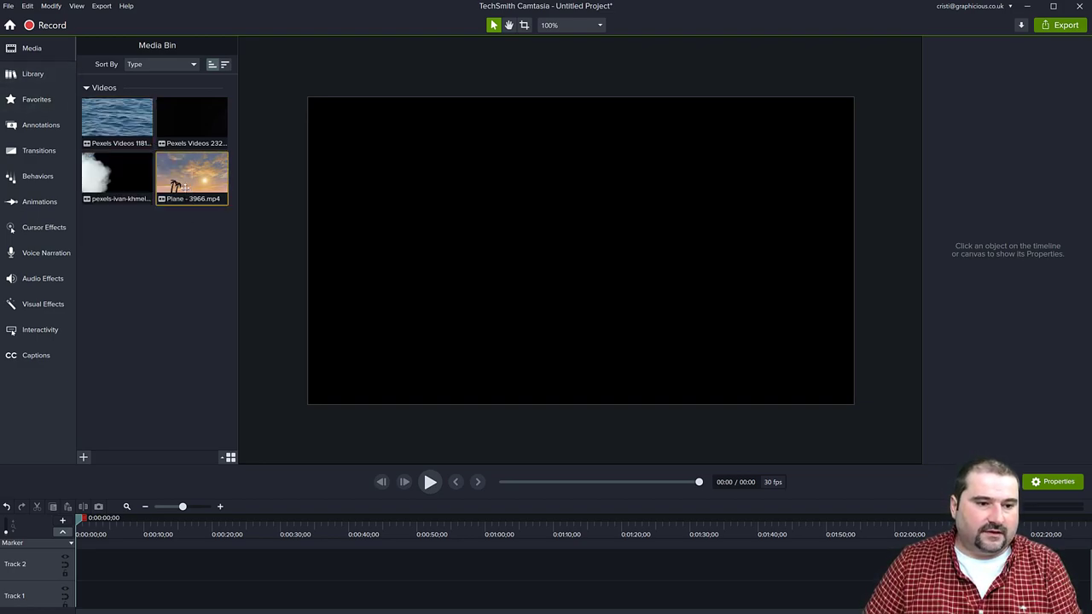
- Add Plane - 3966.mp4 from the media bin to the canvas and preview the first few seconds
left_click_drag(185, 187, 583, 256)
key("space")
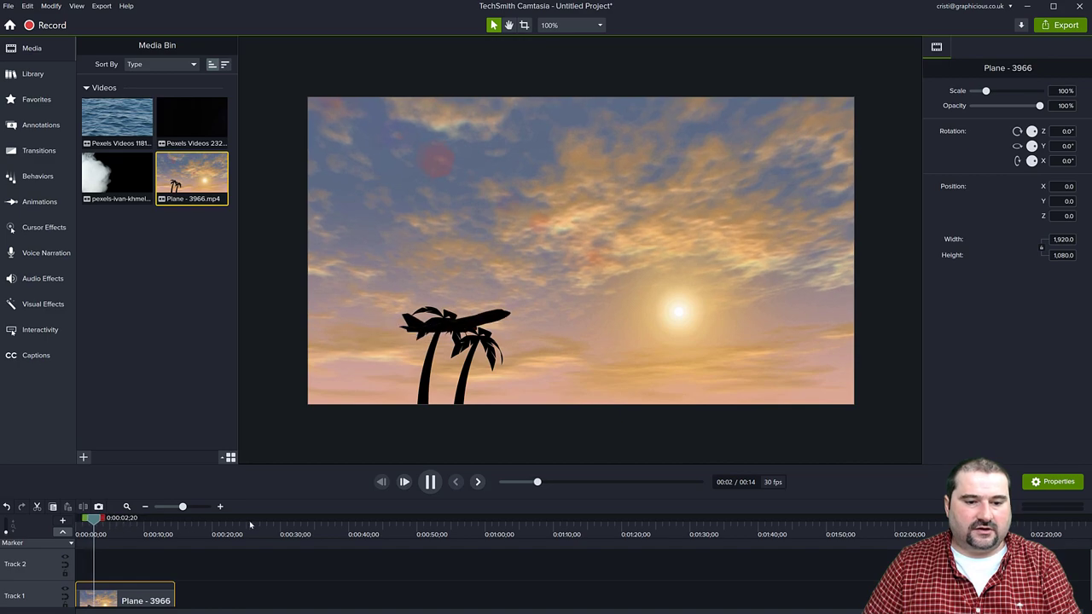
key("space")
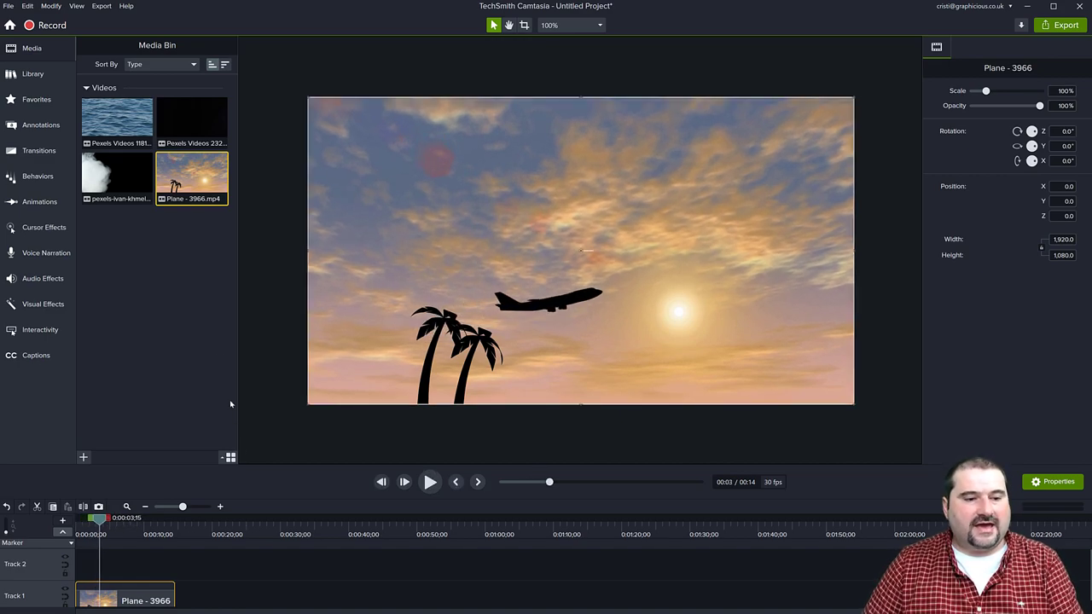
- Place the white smoke video on Track 2 over the plane clip, apply the Blend Mode effect to it, and preview the result
left_click_drag(117, 177, 586, 251)
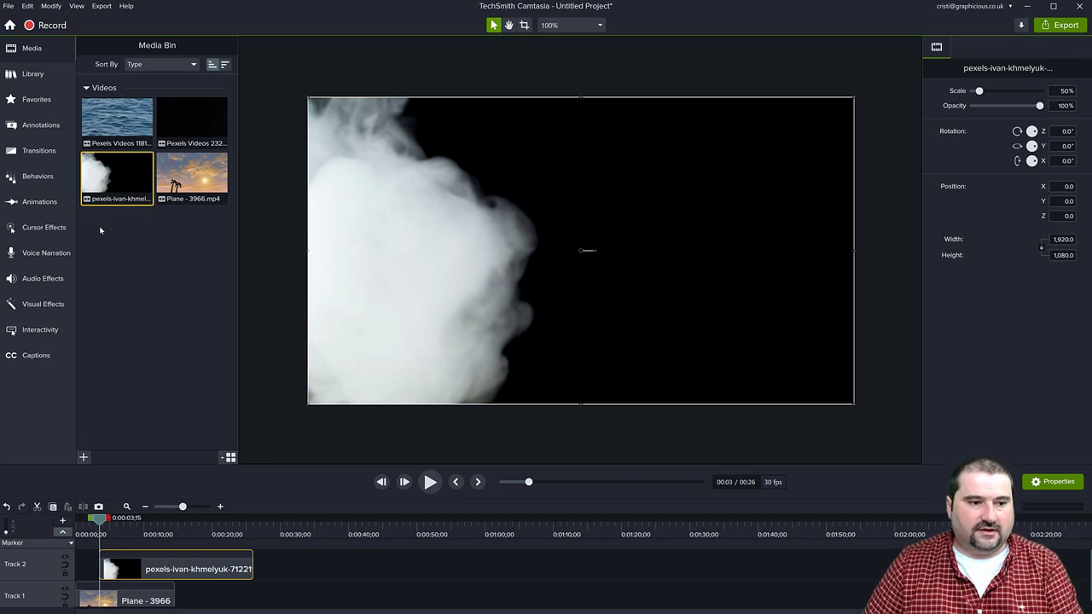
left_click(41, 303)
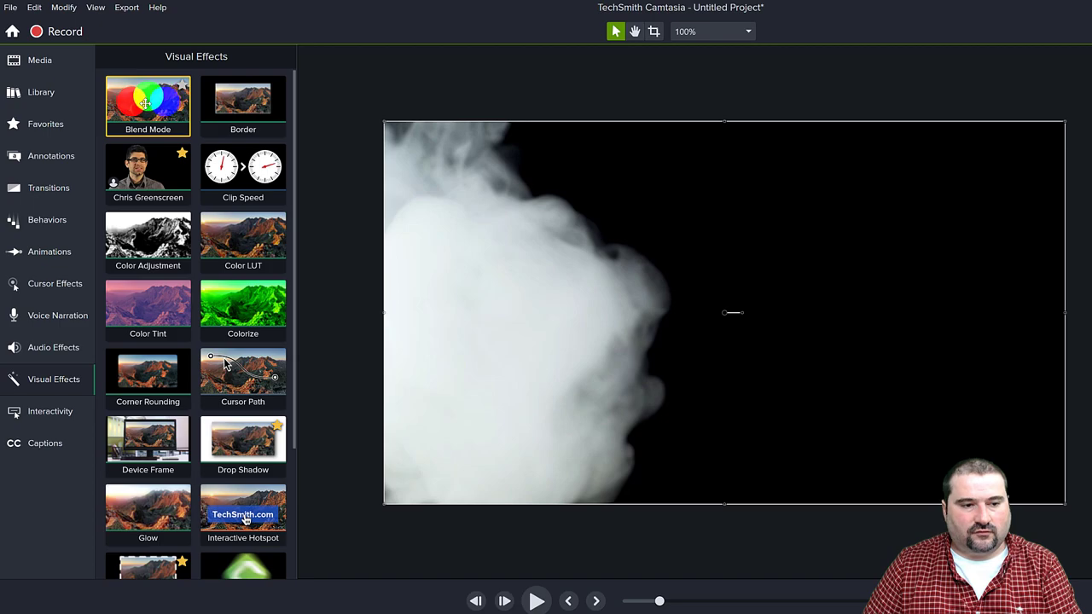
left_click_drag(145, 103, 243, 610)
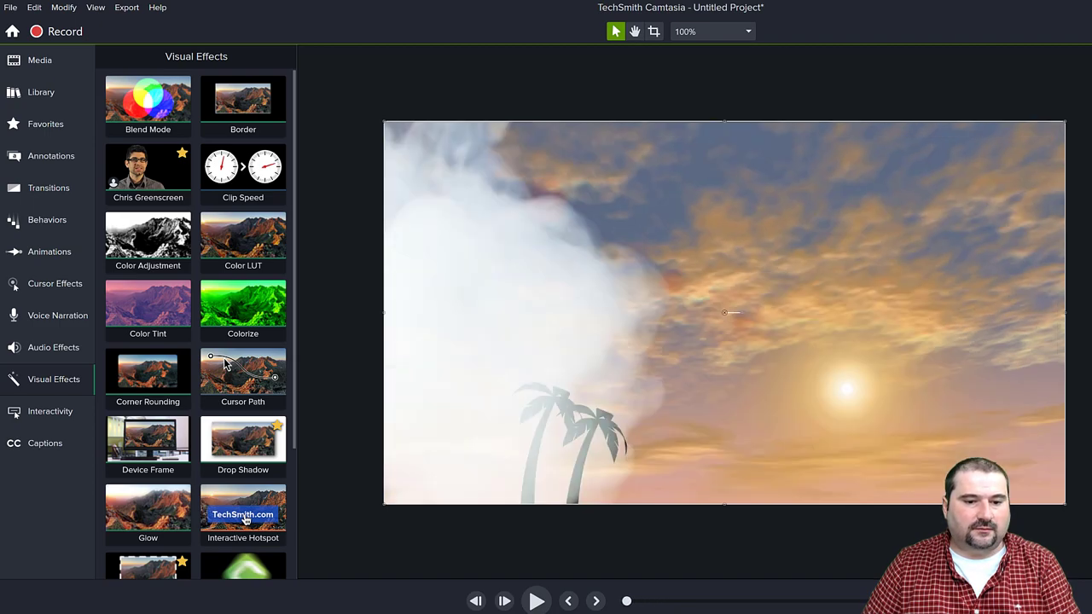
key("space")
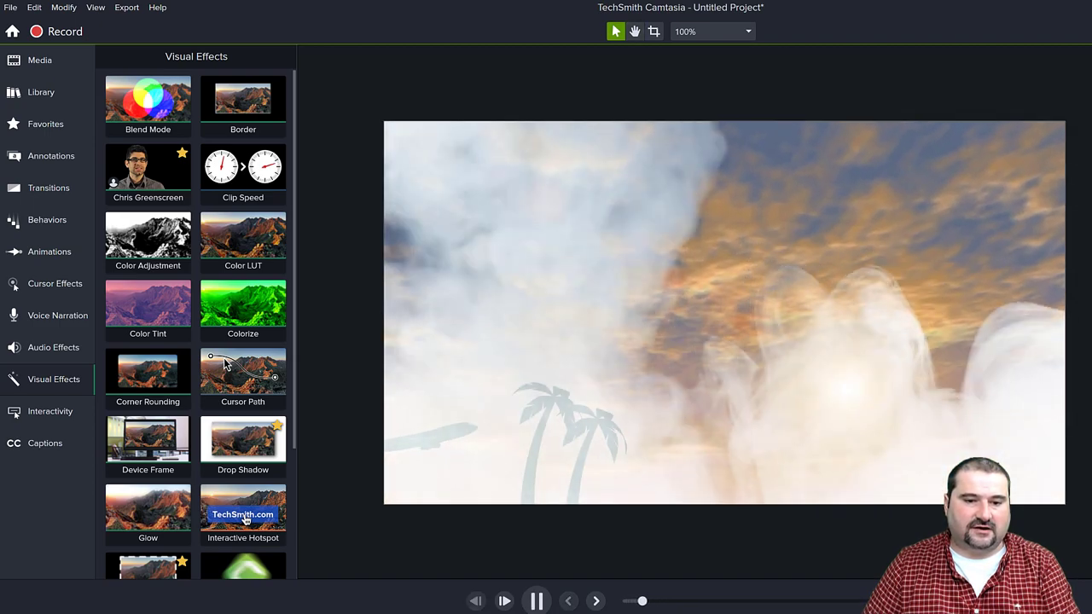
key("space")
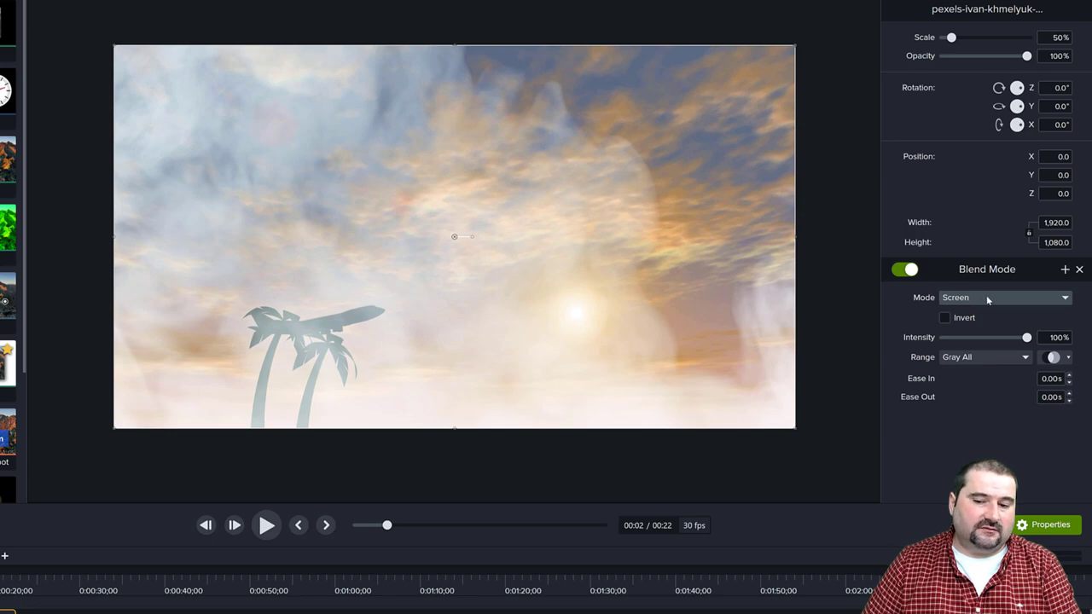
- Set the smoke clip's blend mode to Overlay and play back the composite
left_click(987, 298)
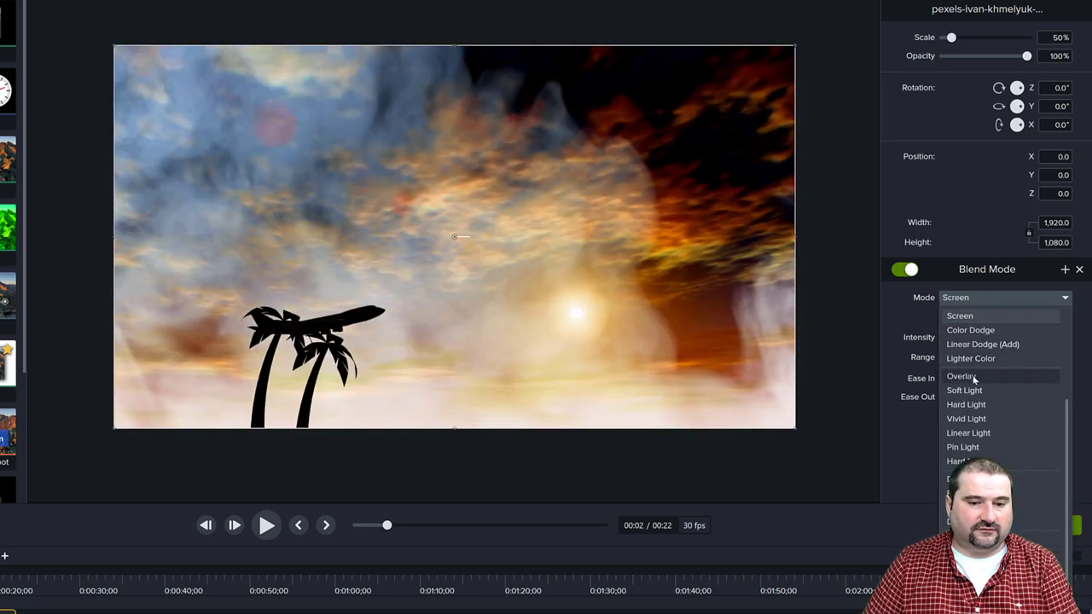
left_click(973, 378)
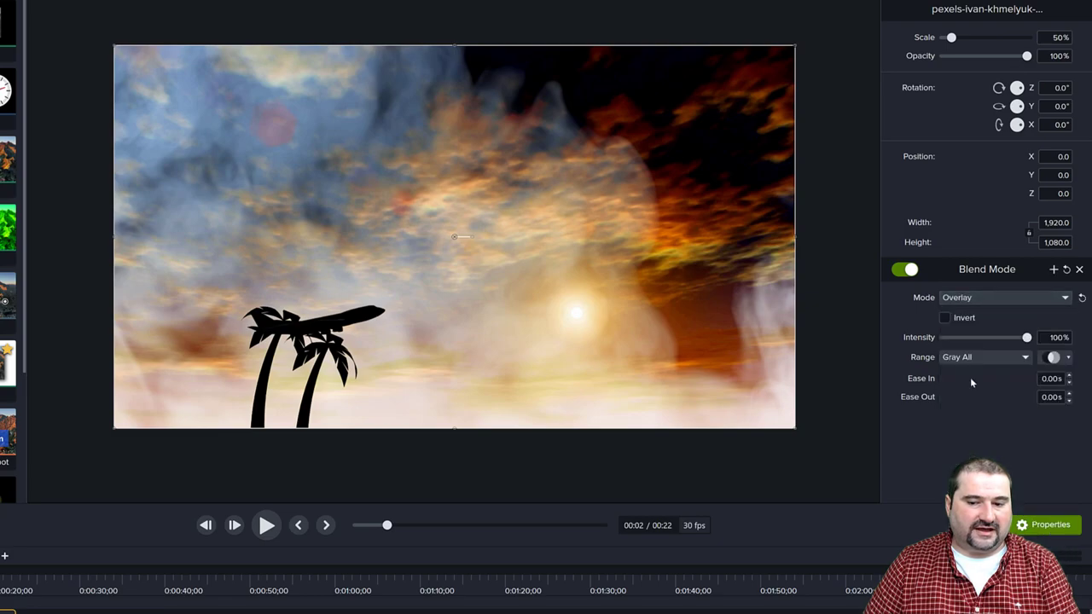
left_click(267, 527)
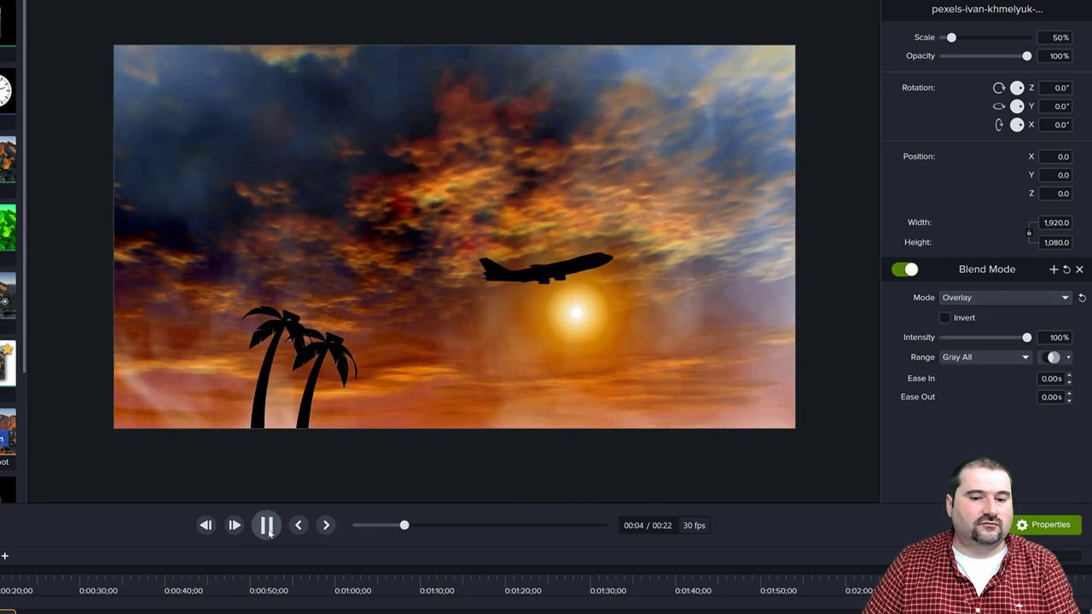
left_click(266, 526)
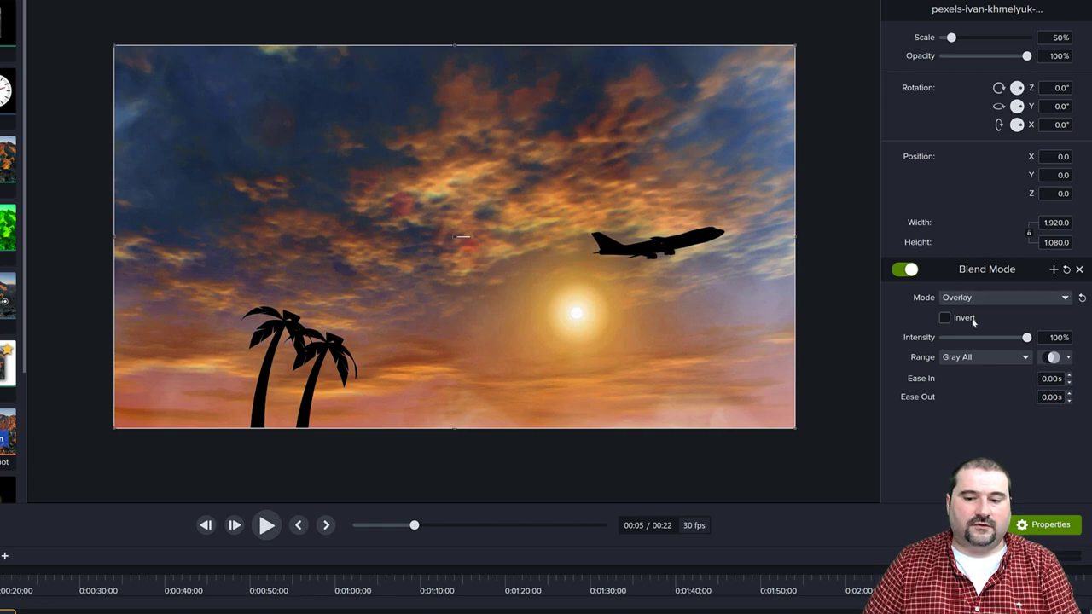
- Try out the Invert, Intensity and Range settings of the smoke clip's Blend Mode effect
left_click(973, 319)
left_click(972, 319)
scroll(1013, 341, "down", 1)
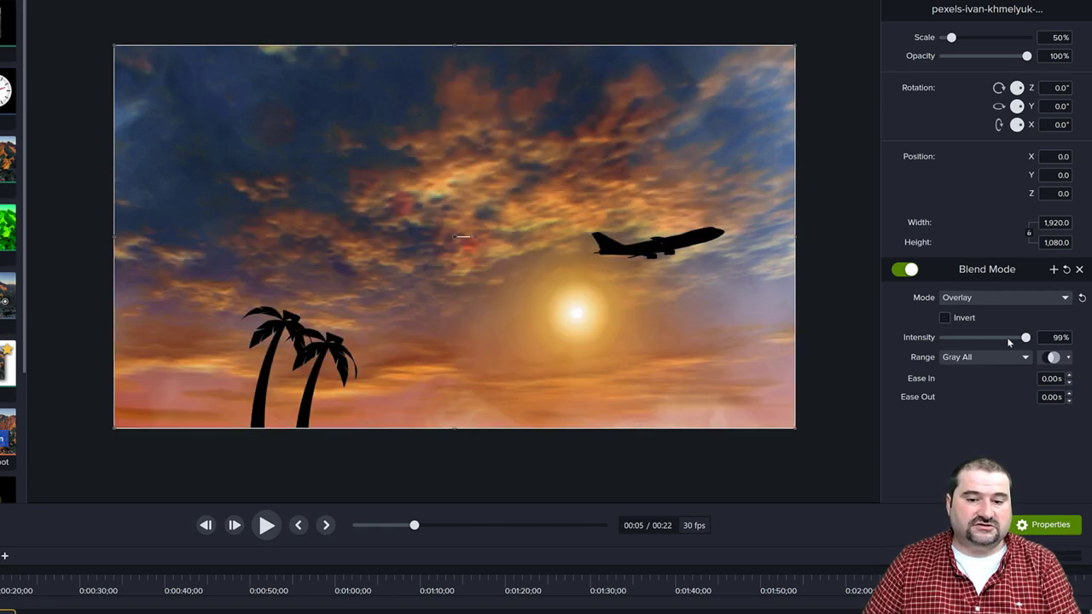
left_click_drag(1009, 343, 1034, 338)
left_click(1023, 358)
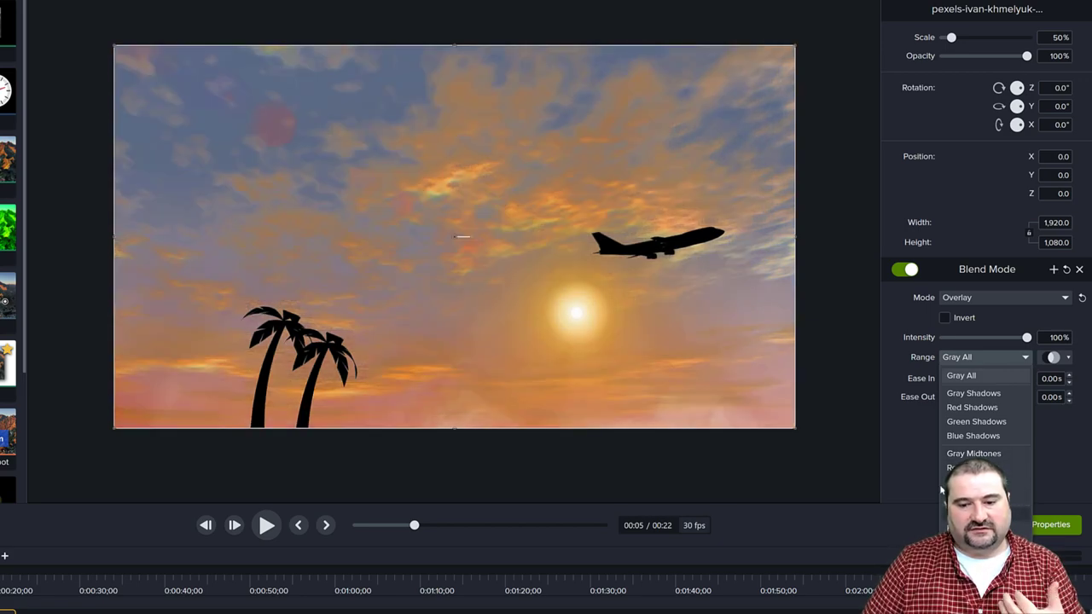
left_click(896, 444)
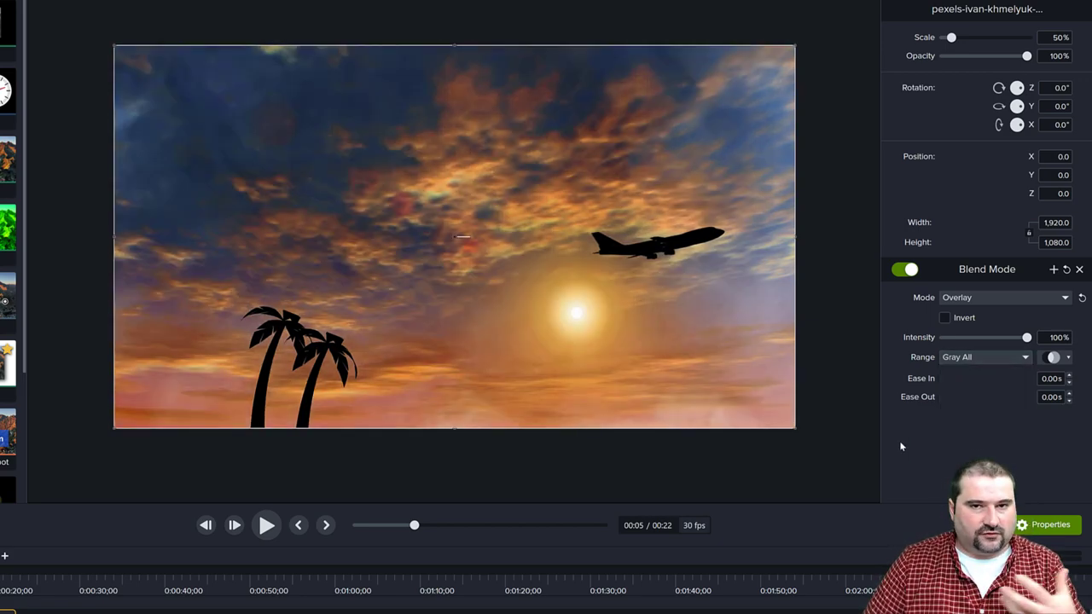
- Expand the Blend Mode effect's custom range controls and set the mode to Hard Mix
left_click(1054, 358)
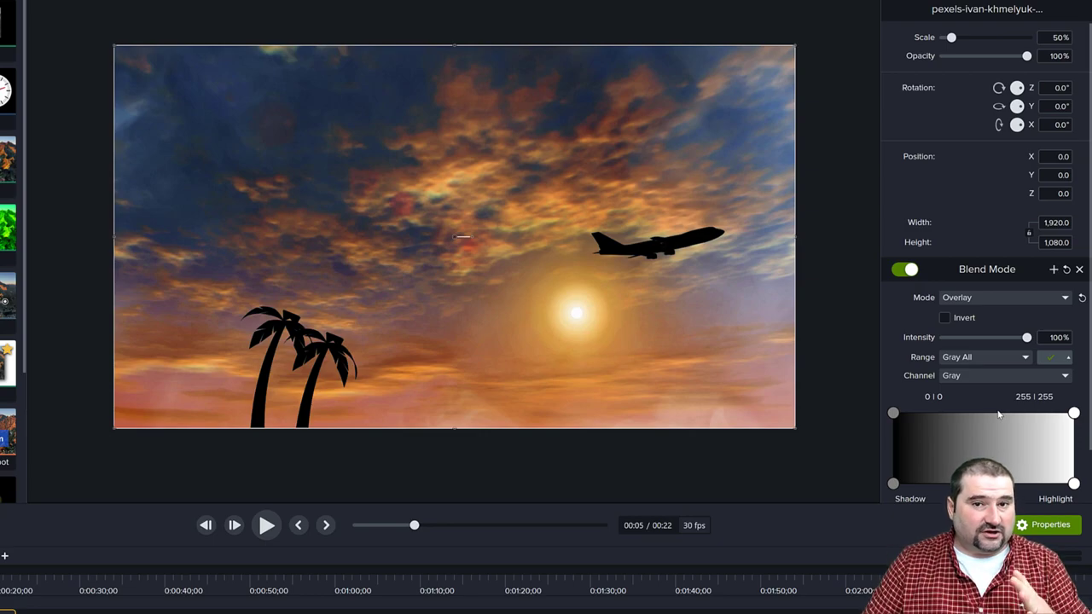
left_click(996, 296)
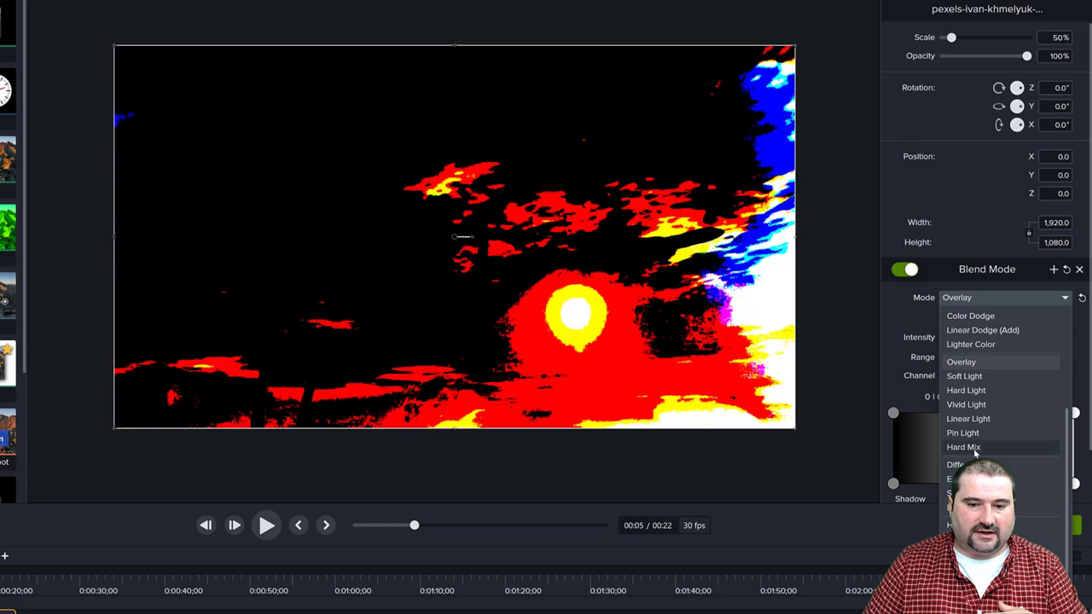
left_click(971, 447)
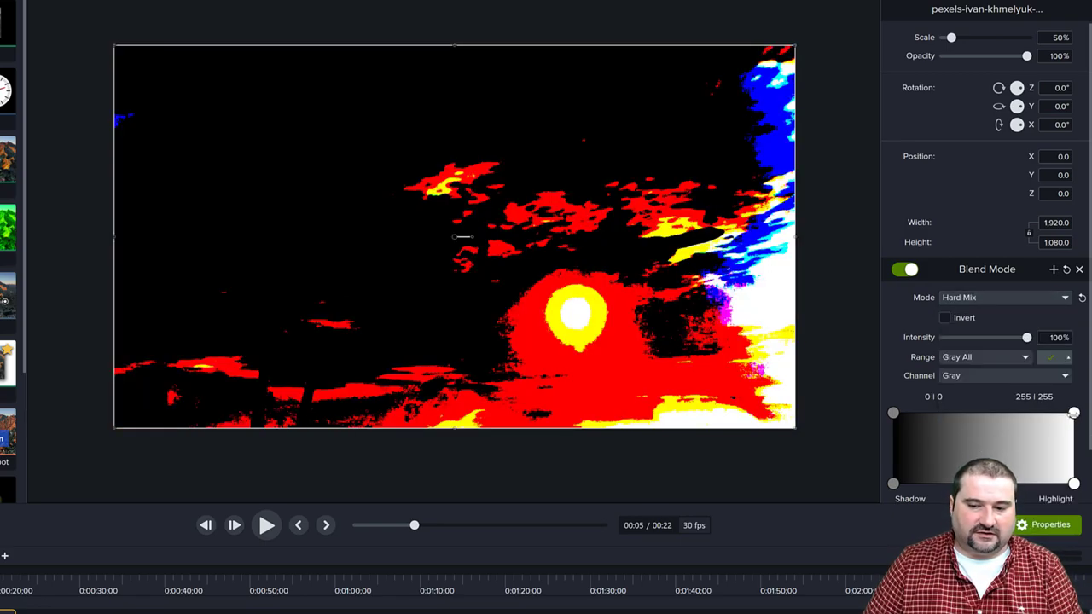
- Inspect the upper highlight and shadow handles of the range gradient and the Range presets
mouse_move(1074, 413)
left_mouse_down()
mouse_move(962, 414)
mouse_move(1074, 413)
left_mouse_up()
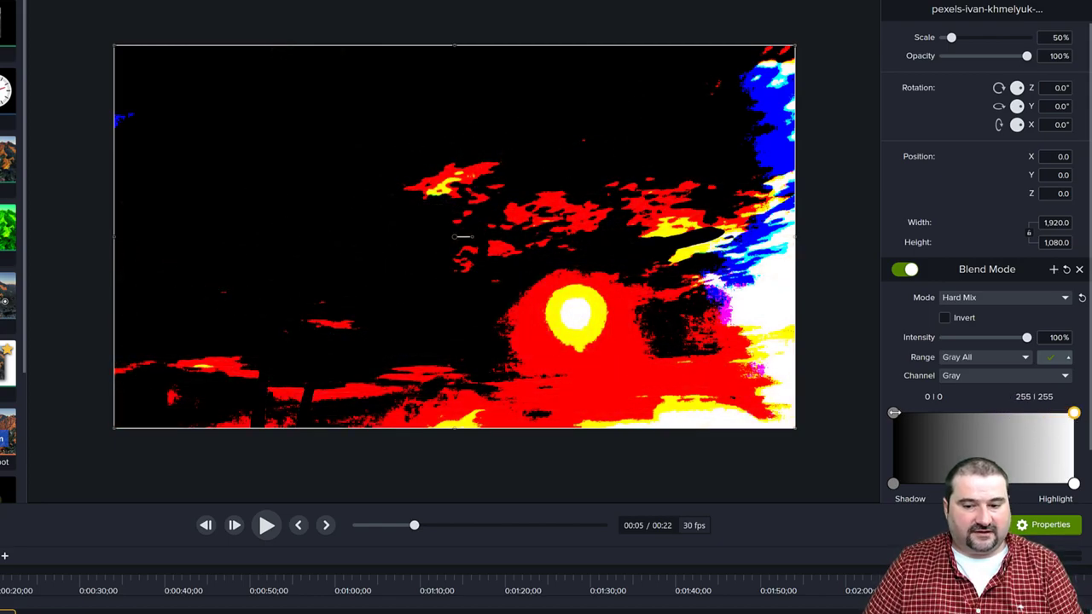
mouse_move(894, 413)
left_mouse_down()
mouse_move(1020, 416)
mouse_move(1043, 429)
mouse_move(892, 412)
left_mouse_up()
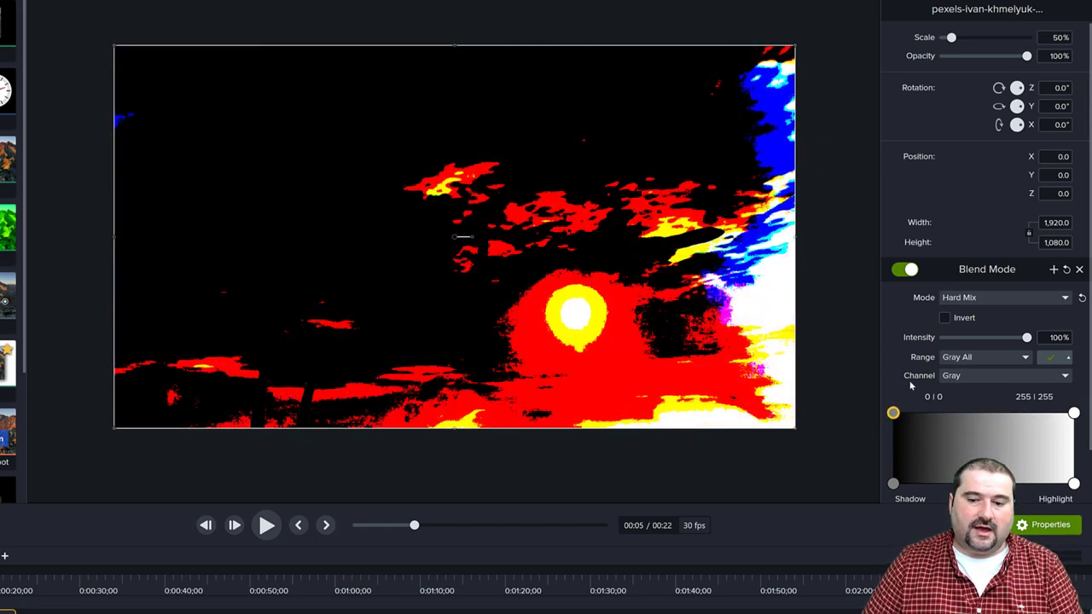
left_click(952, 357)
left_click(961, 358)
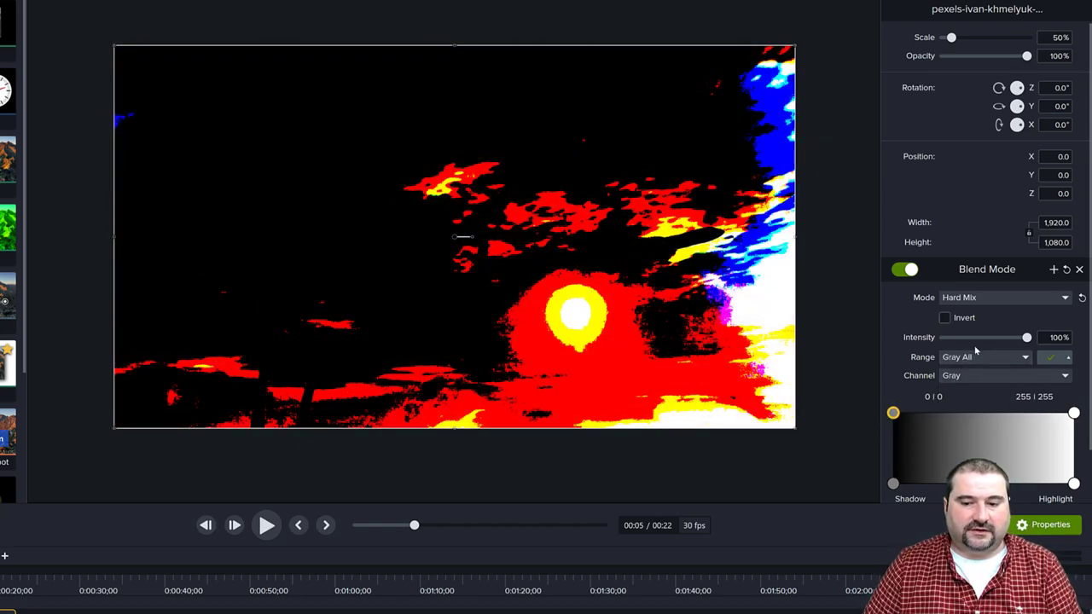
- Try Color Dodge on the smoke clip, set its blend mode to Divide, and play back the composite
left_click(984, 298)
left_click(979, 316)
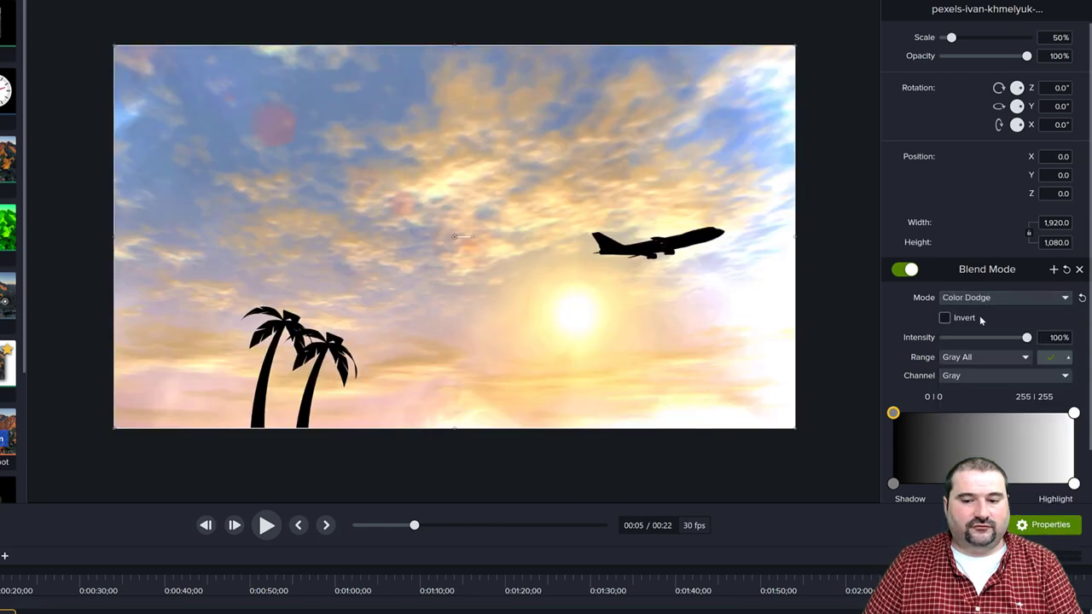
left_click(982, 298)
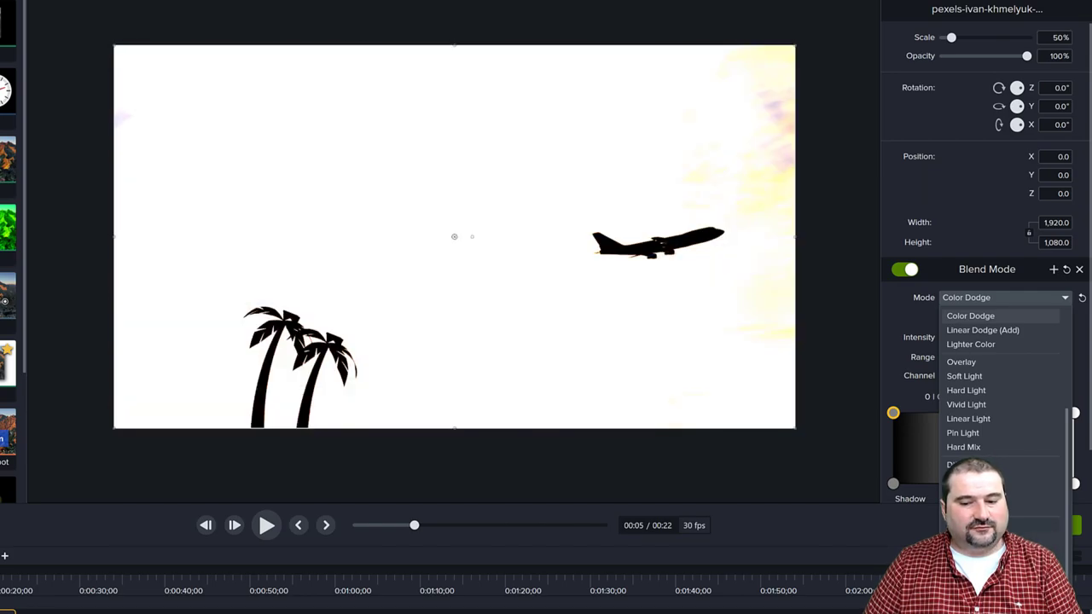
left_click(968, 503)
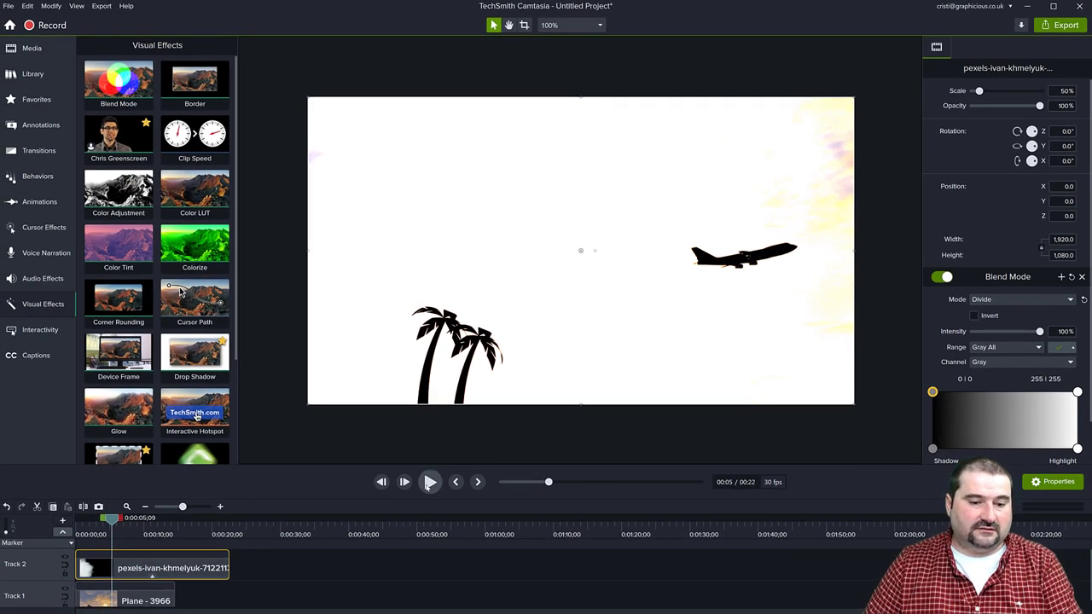
left_click(430, 482)
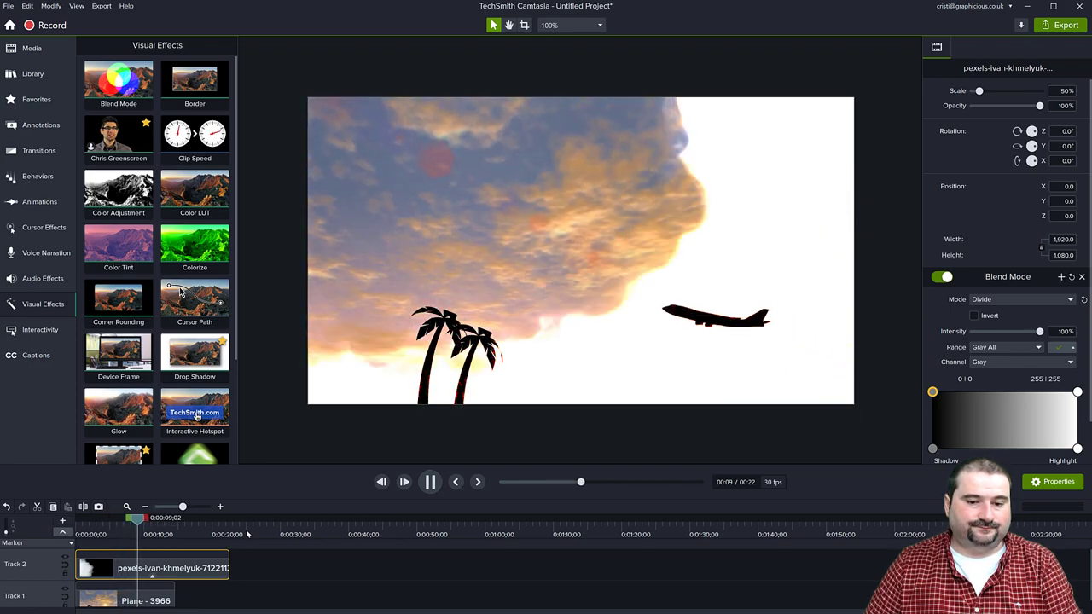
- Replay and scrub the opening seconds of the smoke and plane composite in Divide mode
key("space")
key("ctrl+Home")
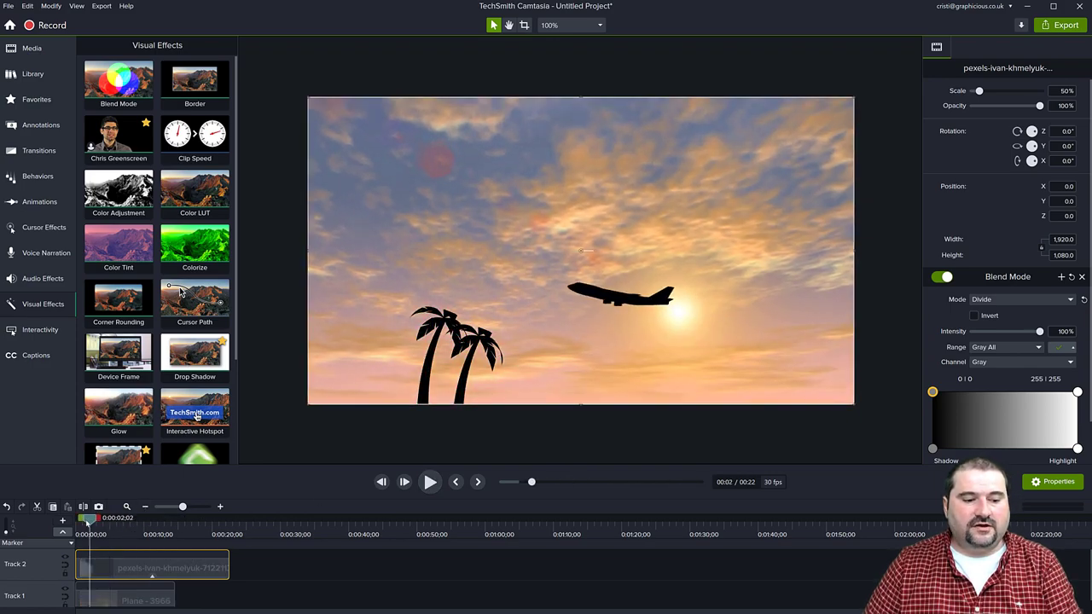
key("space")
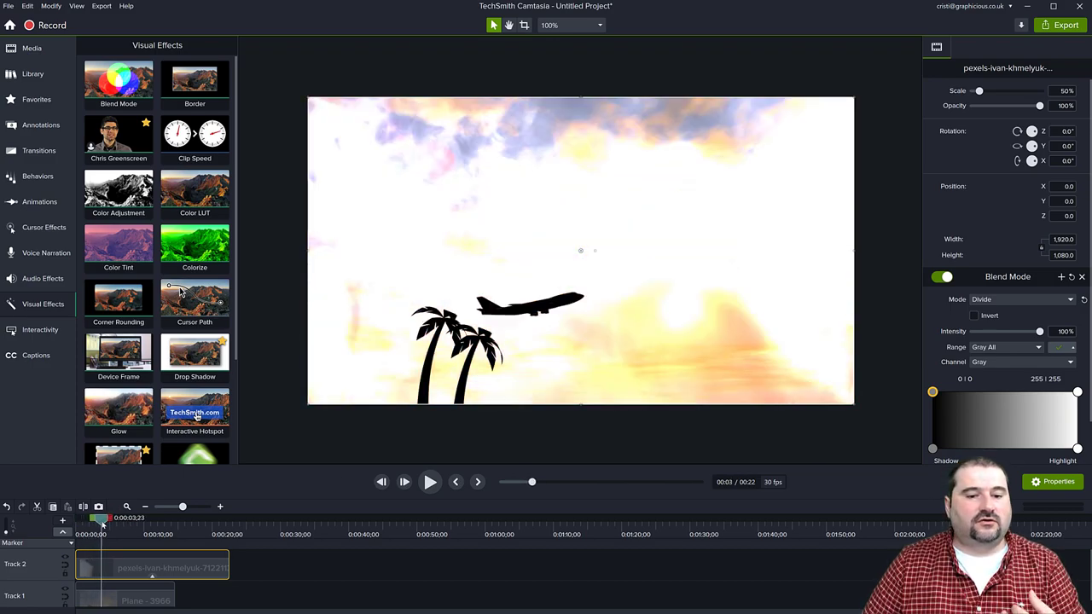
key("space")
left_click_drag(100, 528, 97, 530)
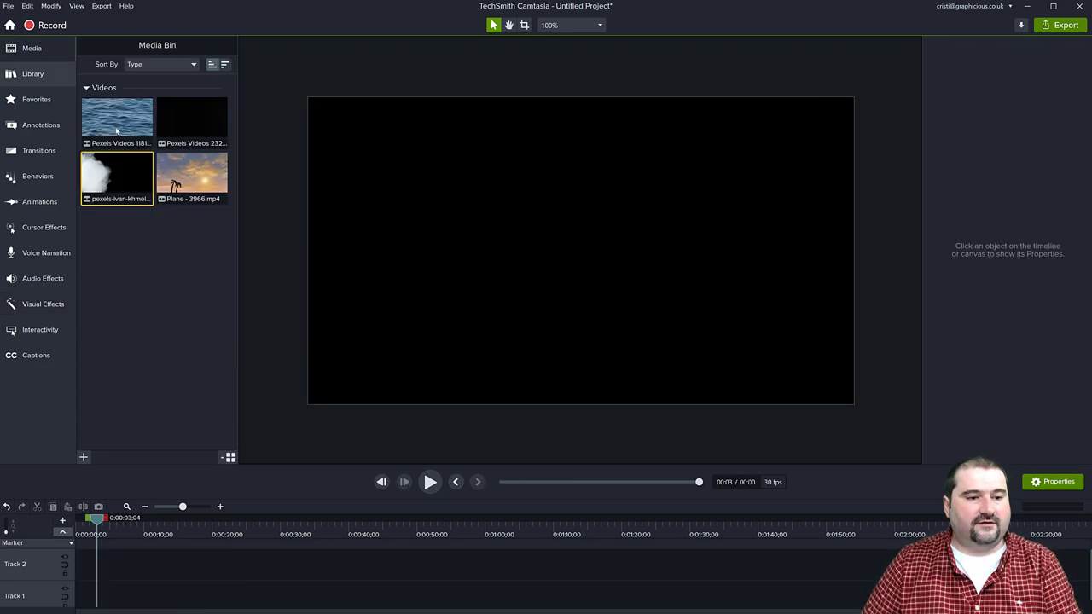
- Place the Pexels Videos 1181911 ocean clip on the canvas and add a plain text callout reading "OCEAN" over it
left_click_drag(117, 121, 581, 249)
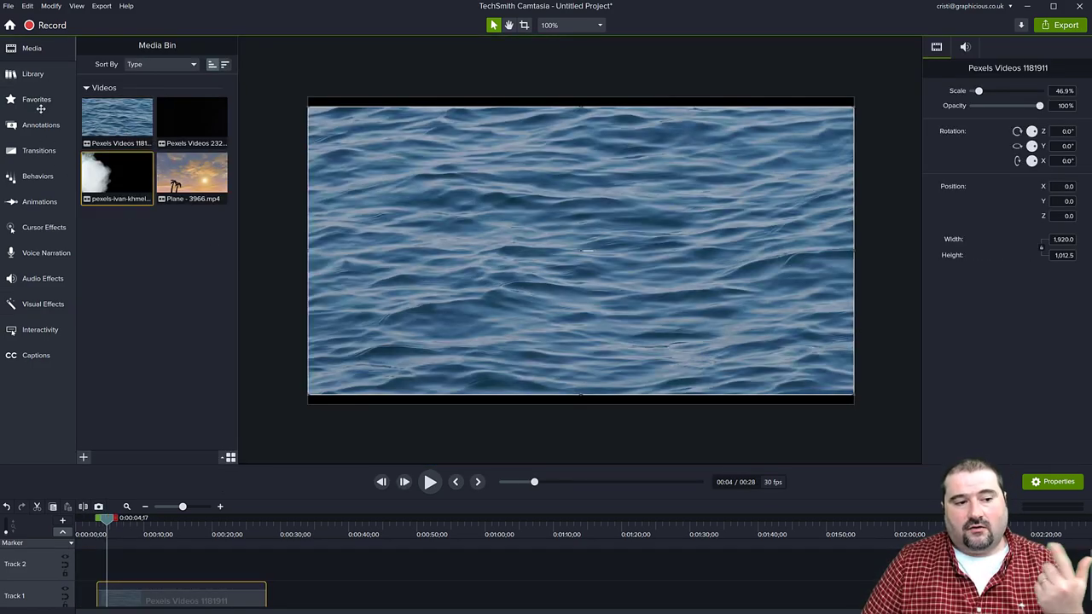
left_click(34, 74)
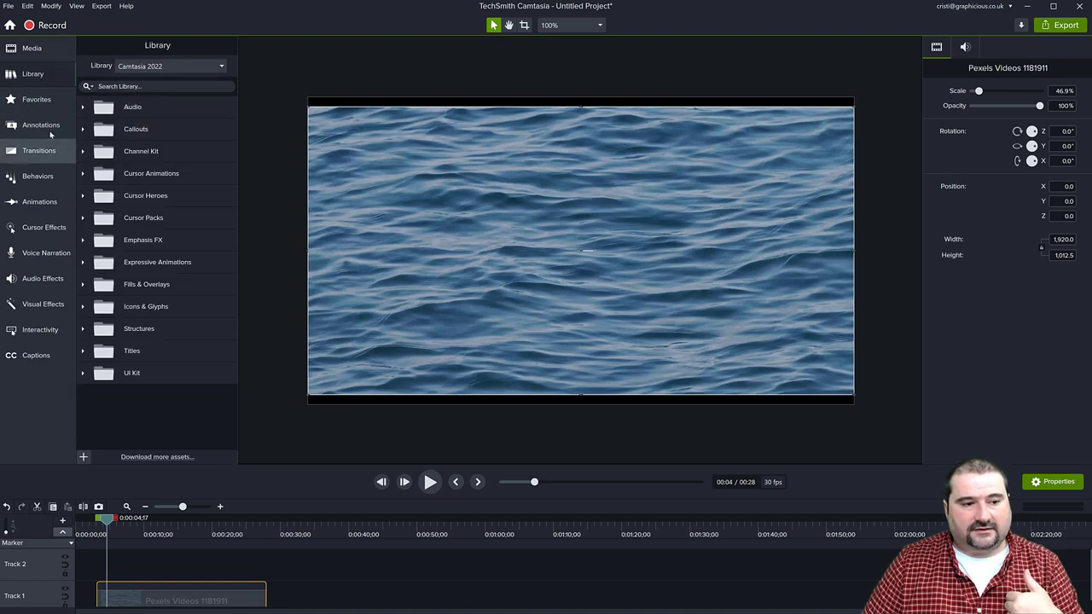
left_click(41, 124)
left_click_drag(97, 227, 580, 248)
type("OCEAN")
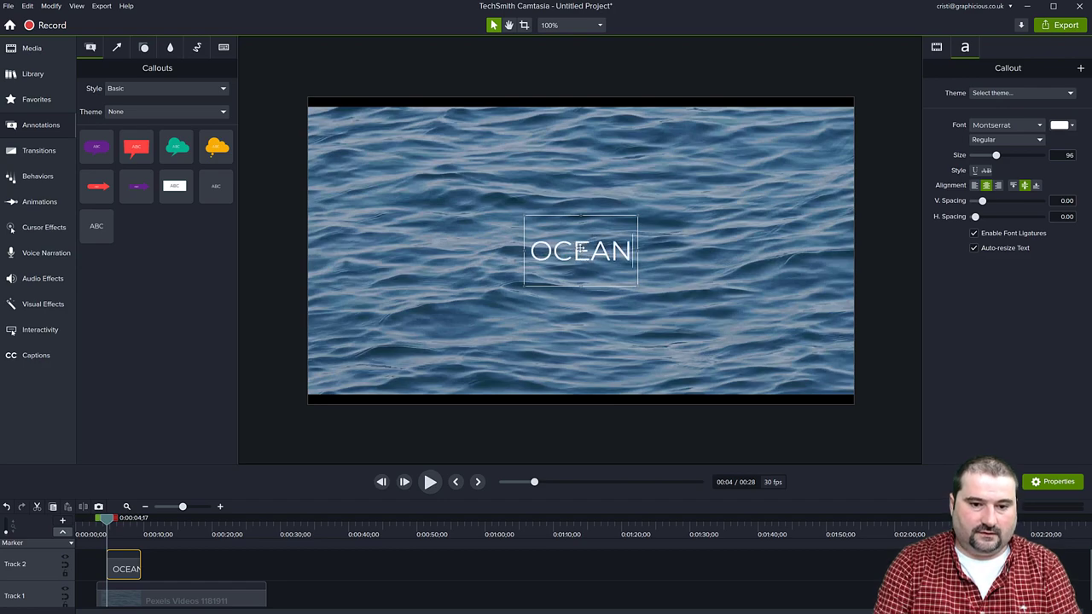
left_click(876, 157)
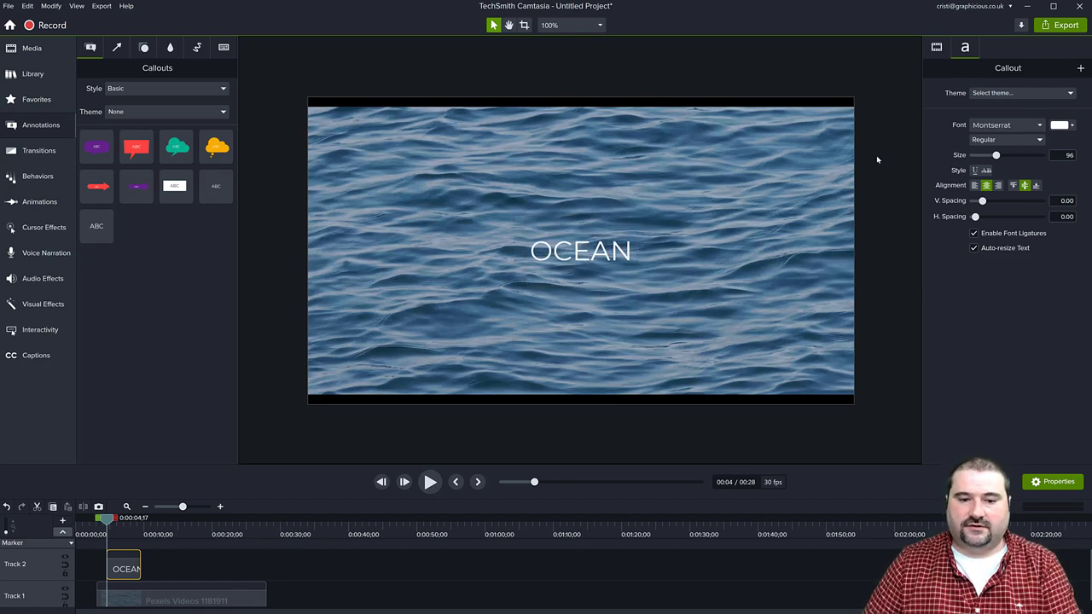
- Enlarge the OCEAN text to span most of the canvas width and make it bold
left_click(600, 252)
scroll(600, 253, "up", 10)
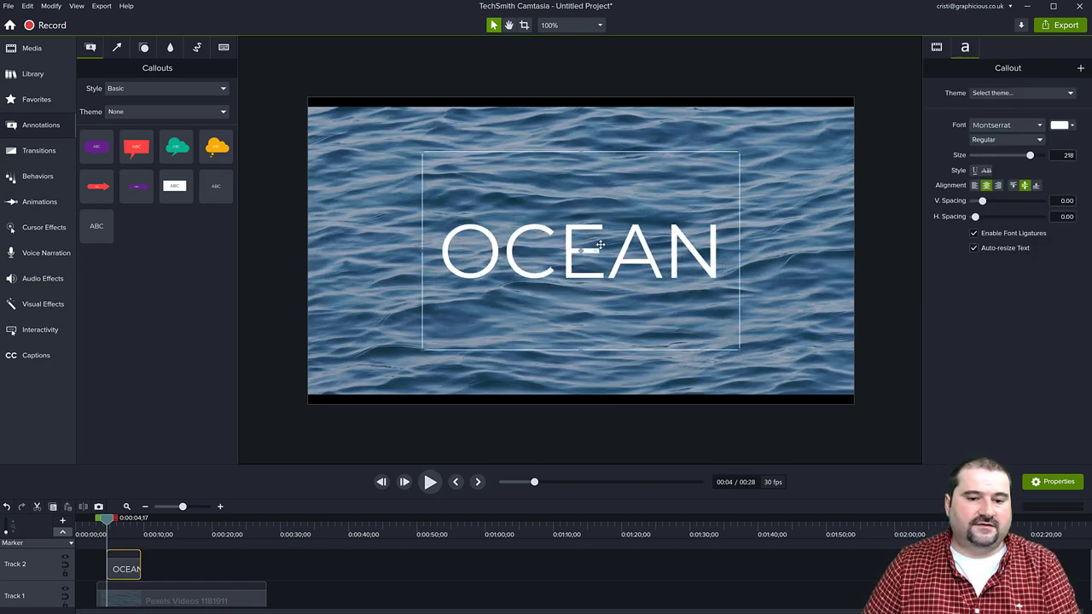
scroll(601, 244, "up", 2)
scroll(601, 244, "down", 2)
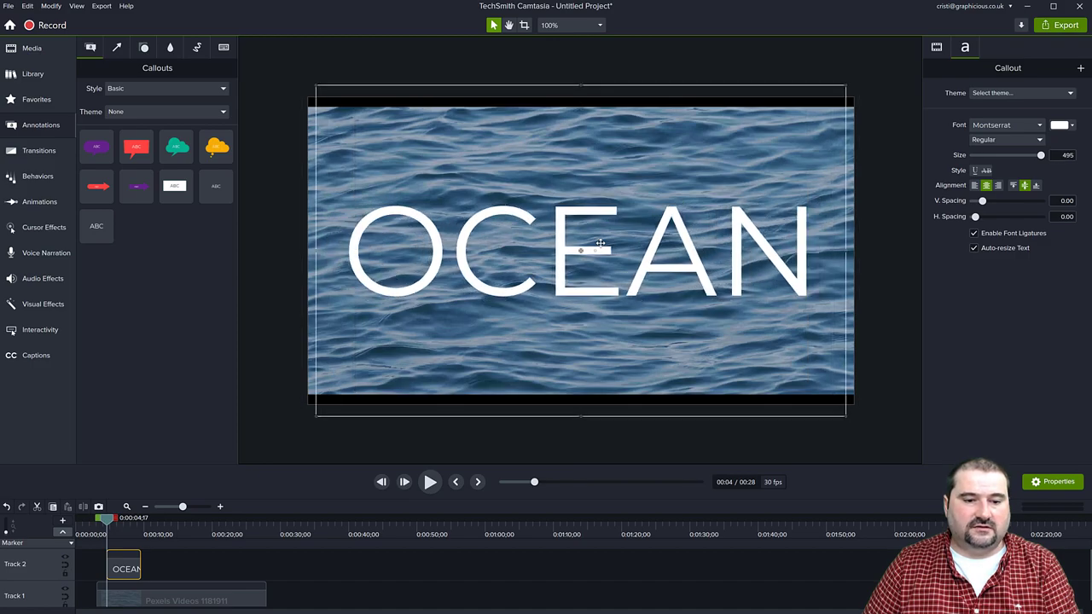
key("ctrl+b")
left_click(281, 184)
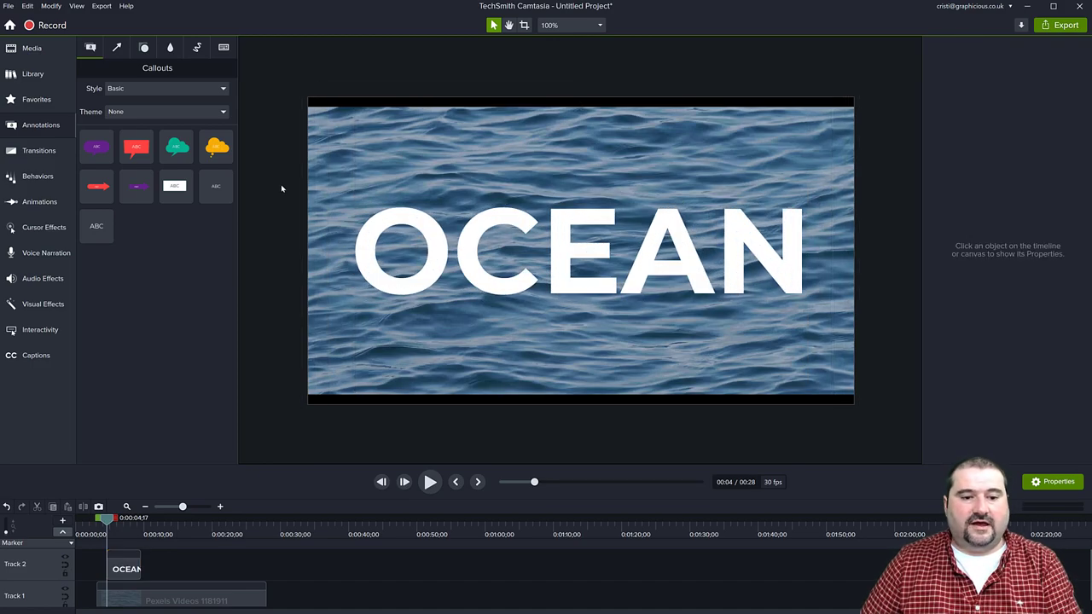
- Apply the Blend Mode effect to the OCEAN text in Screen mode and extend the text to match the ocean clip's duration
left_click(43, 304)
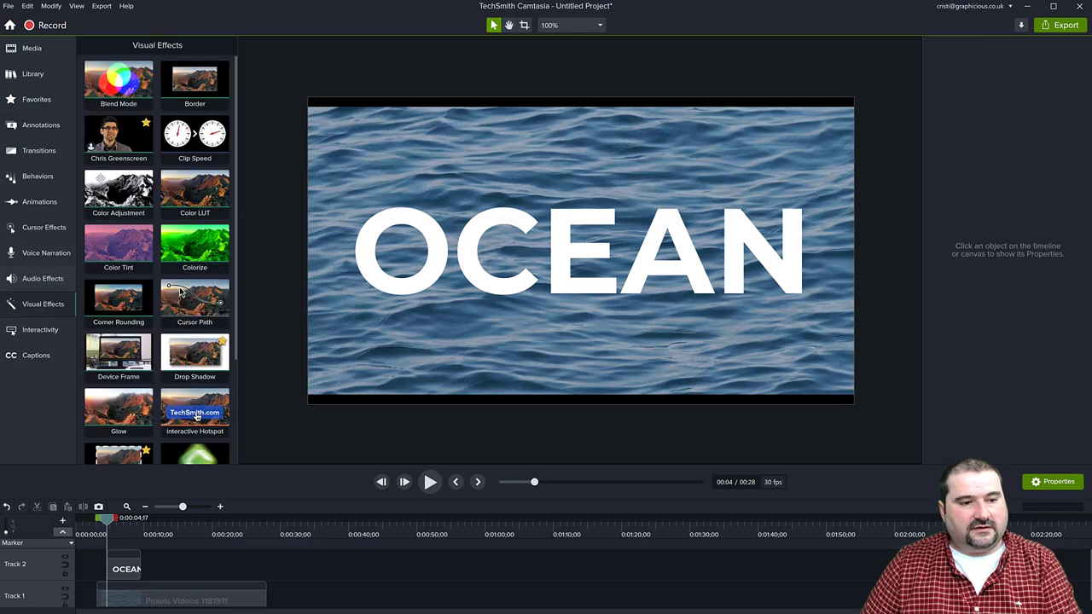
left_click_drag(404, 264, 437, 267)
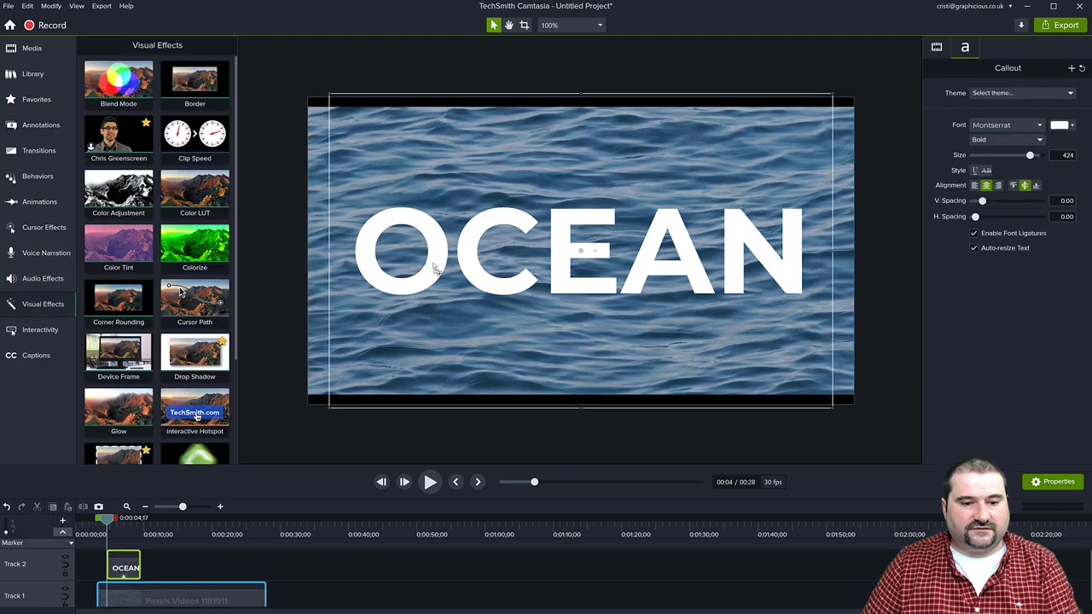
left_click(1015, 299)
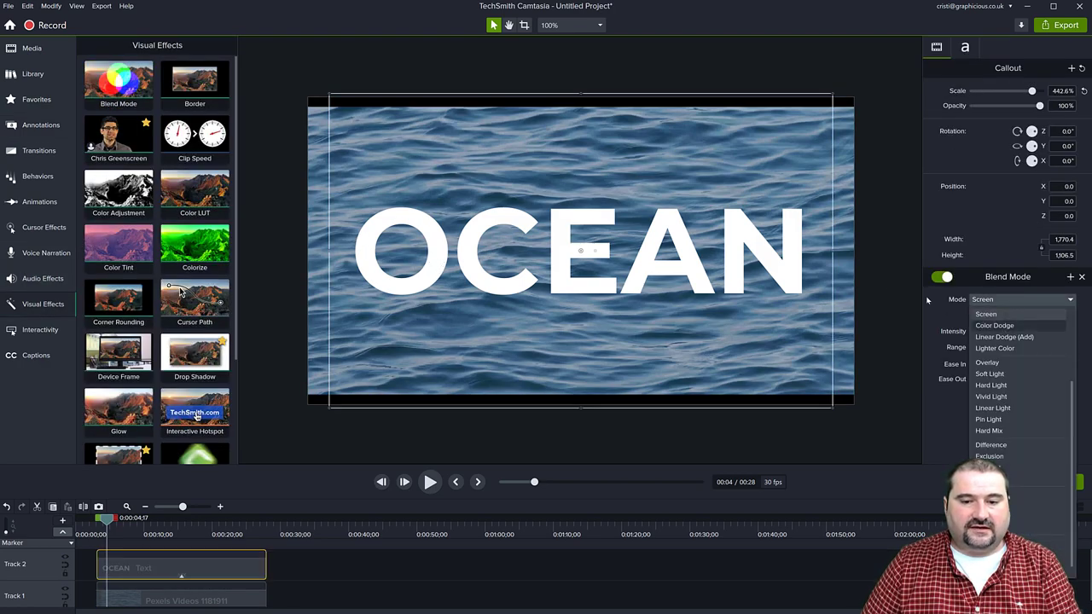
left_click(986, 314)
left_click(868, 231)
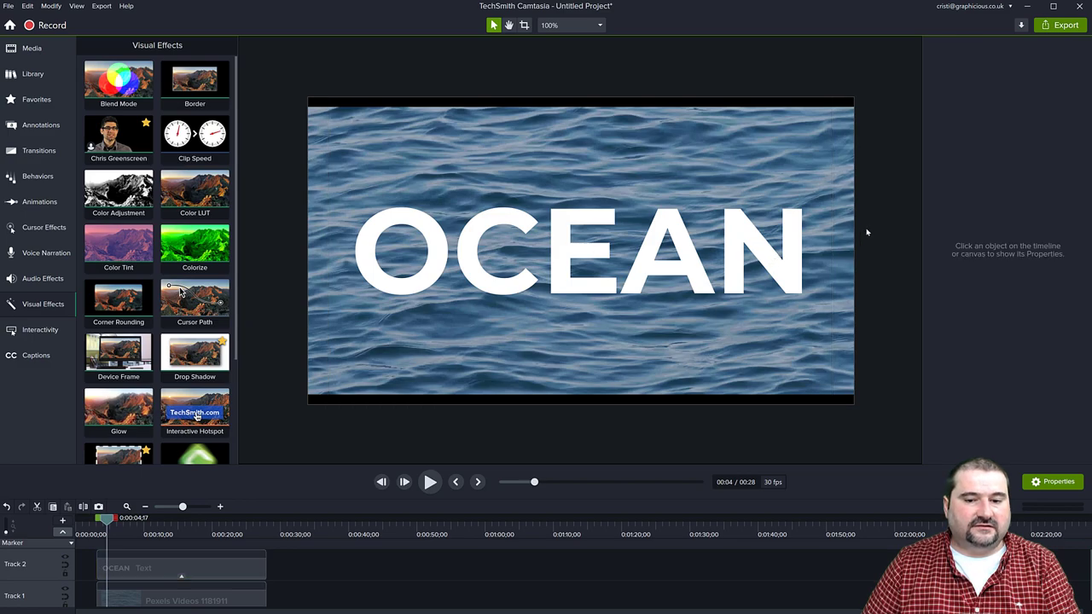
- Set the OCEAN text's blend mode to Stencil Alpha and play back a short stretch of the result
left_click(773, 246)
left_click(994, 299)
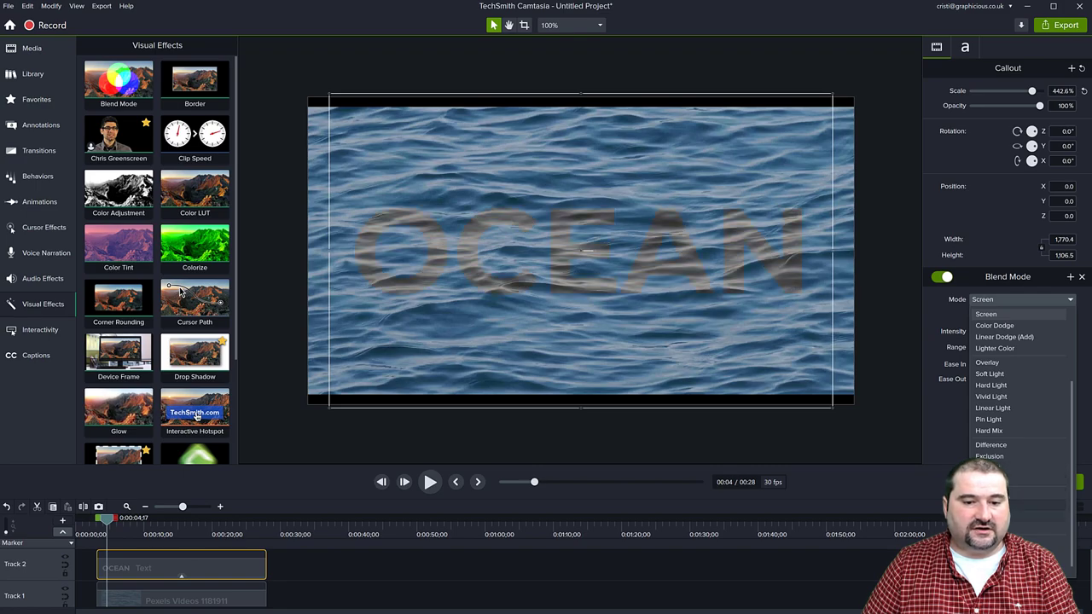
left_click(989, 473)
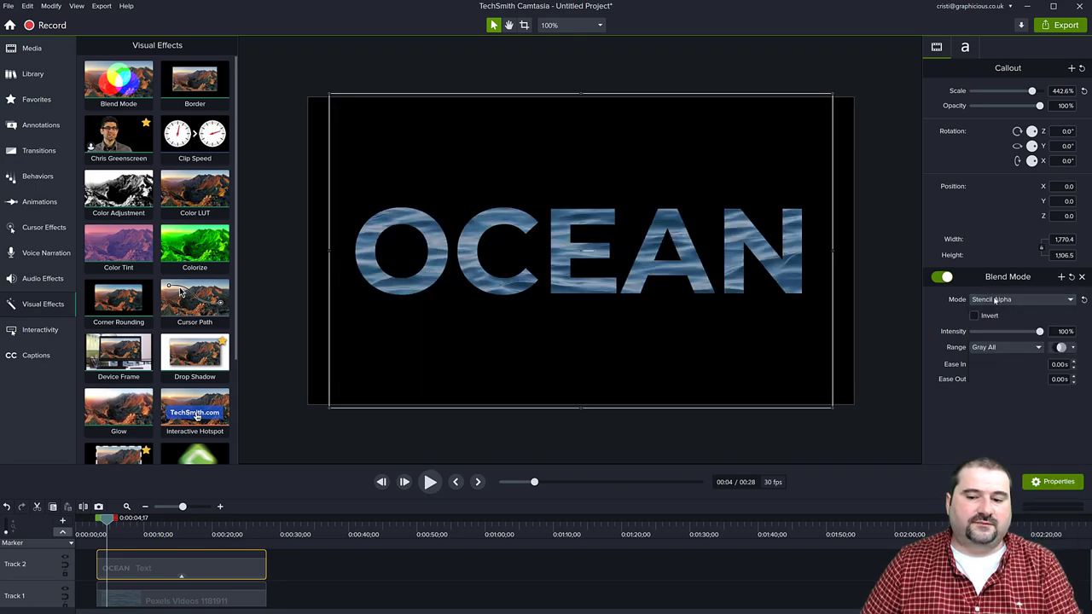
left_click(970, 417)
key("space")
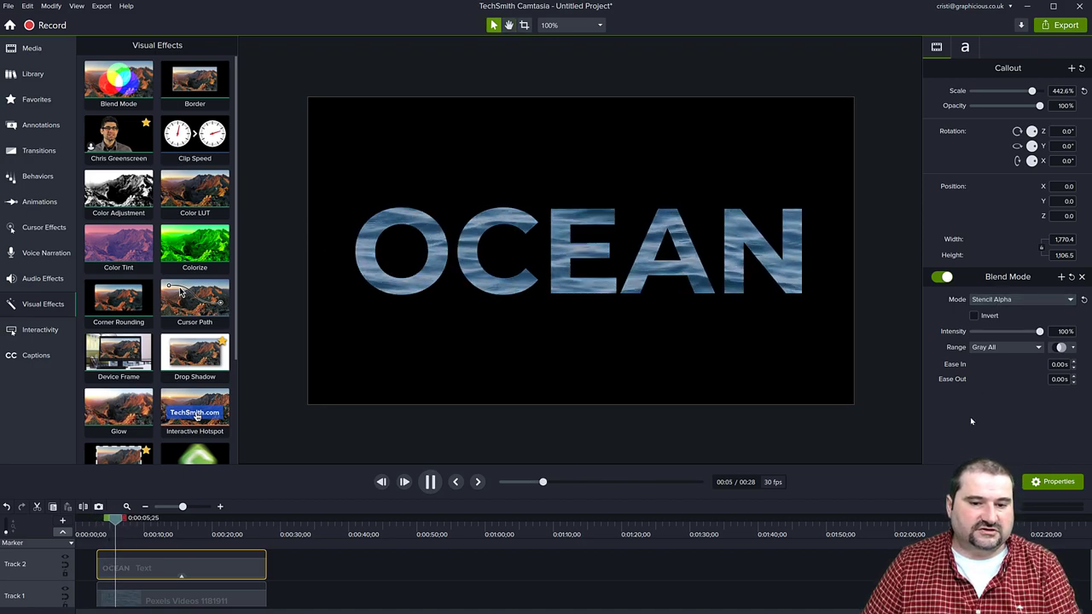
key("space")
- Try Lighten on the OCEAN text and set its blend mode to Overlay
left_click(998, 299)
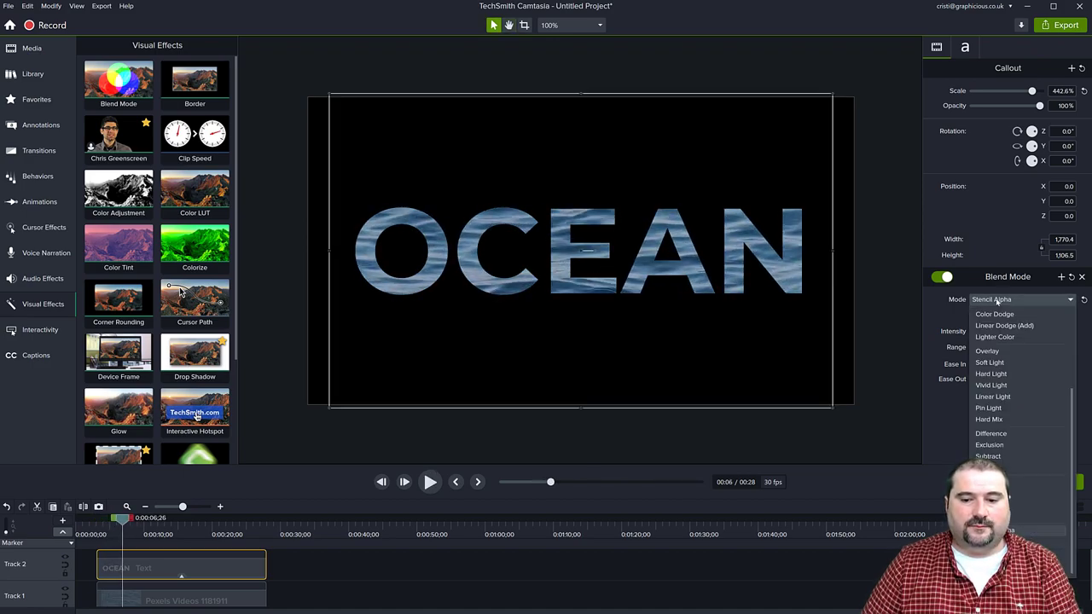
scroll(997, 315, "up", 2)
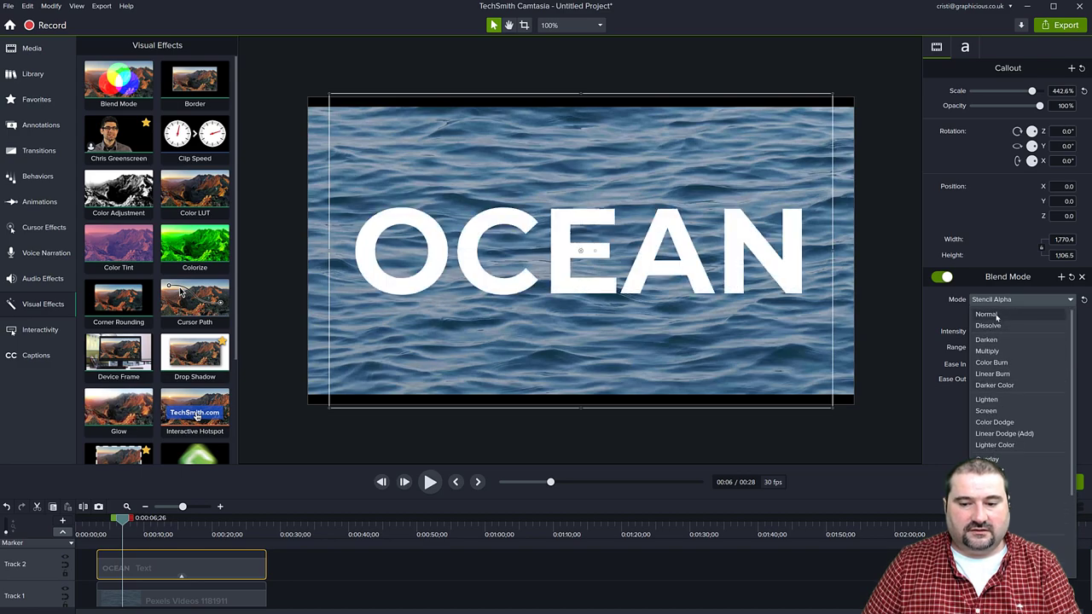
left_click(998, 315)
left_click(1001, 300)
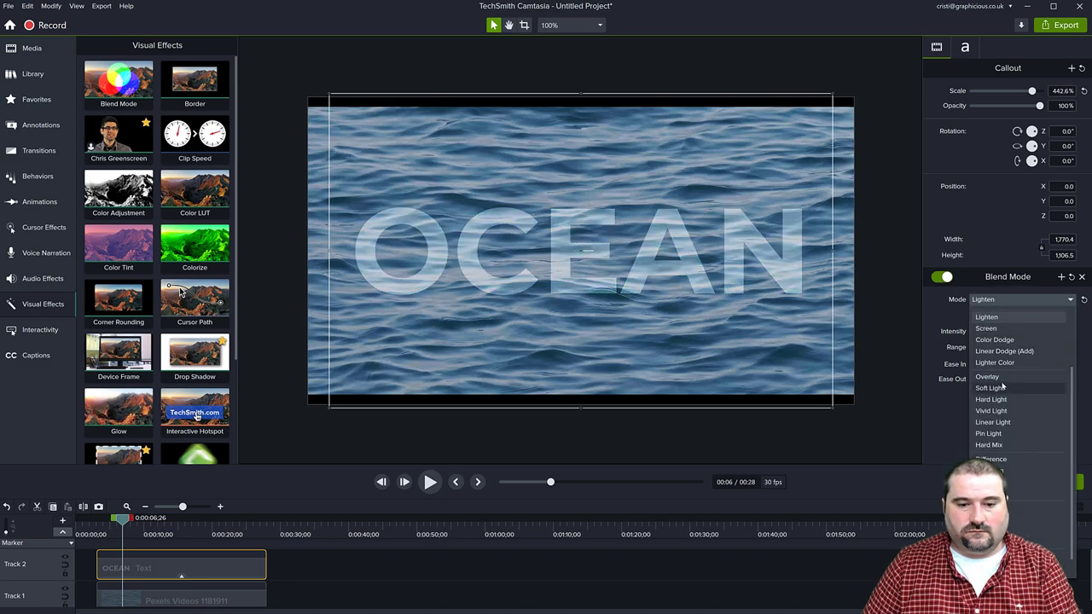
left_click(1003, 381)
- Set the Blend Mode effect's range to Gray Midtones and play back the text over the ocean clip
left_click(994, 350)
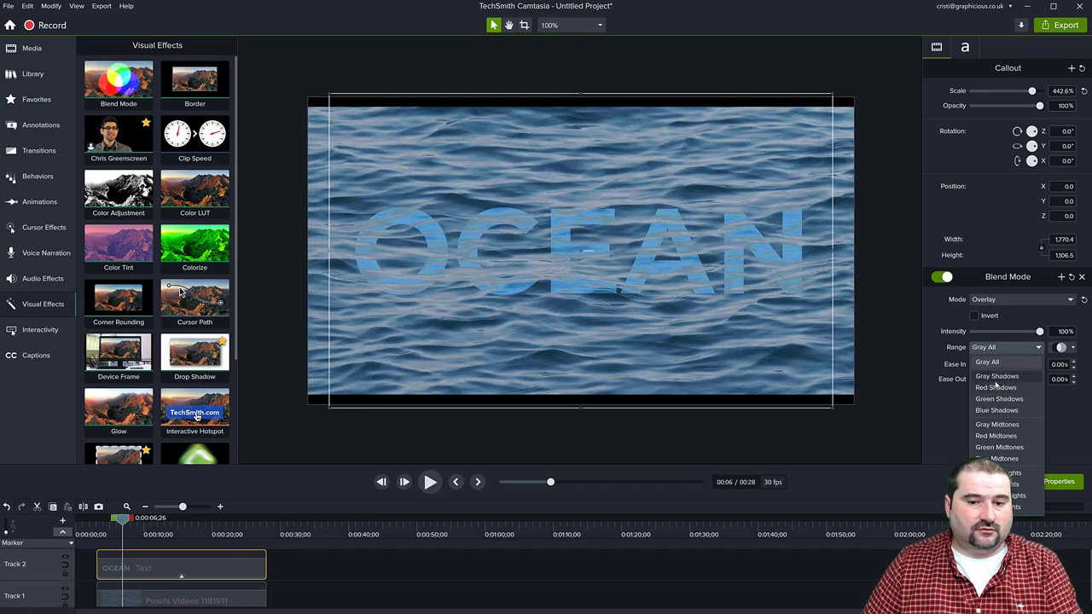
left_click(996, 425)
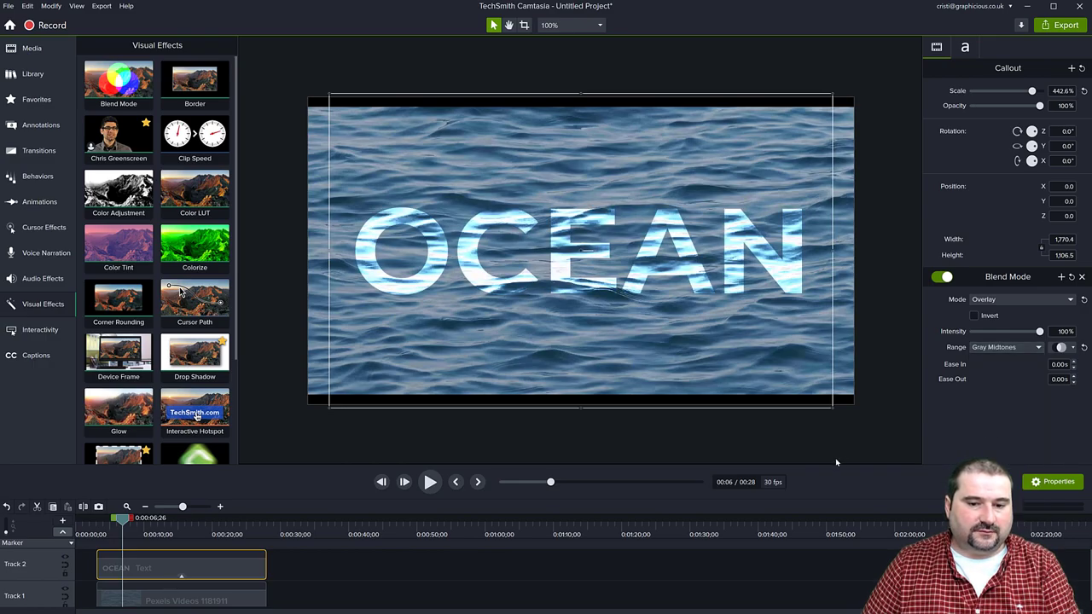
left_click(430, 482)
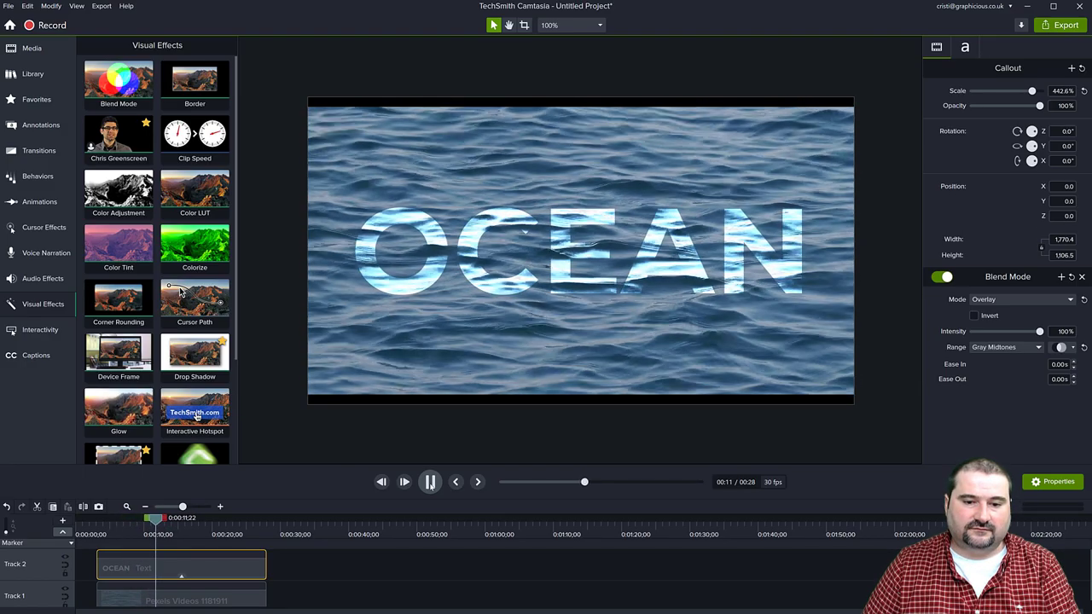
key("space")
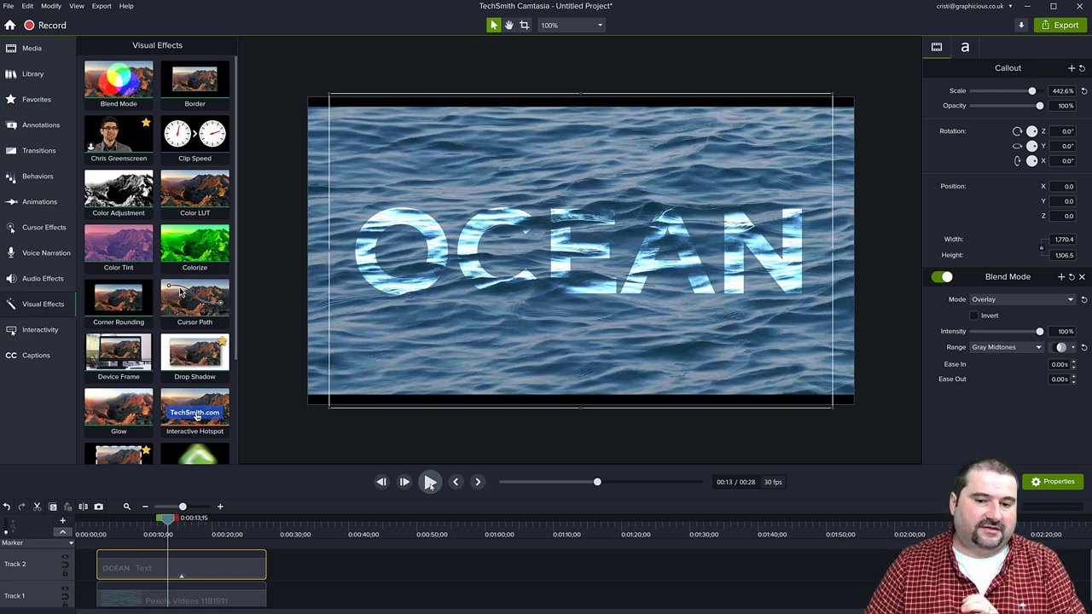
left_click(574, 82)
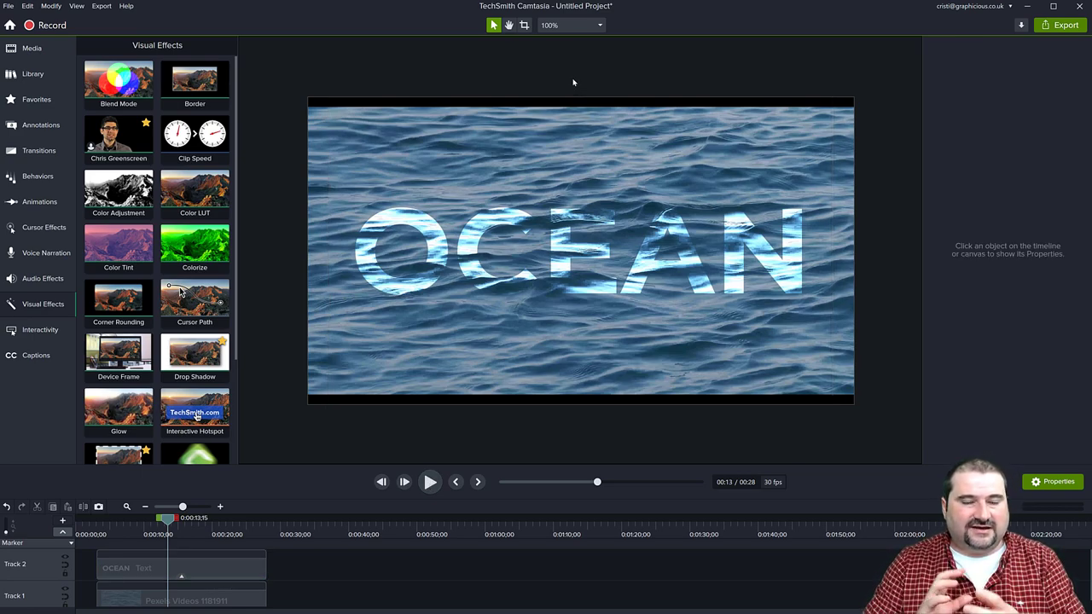
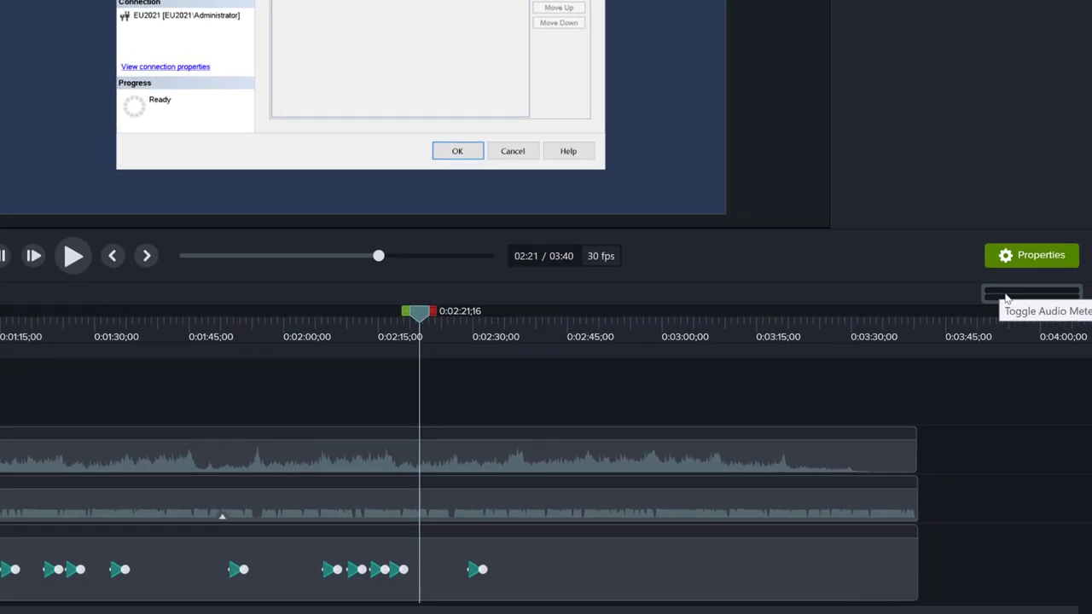
- Expand and collapse the audio meter of the SQL index project, and play a short section from about 0:02:20 to check the levels
left_click(1007, 295)
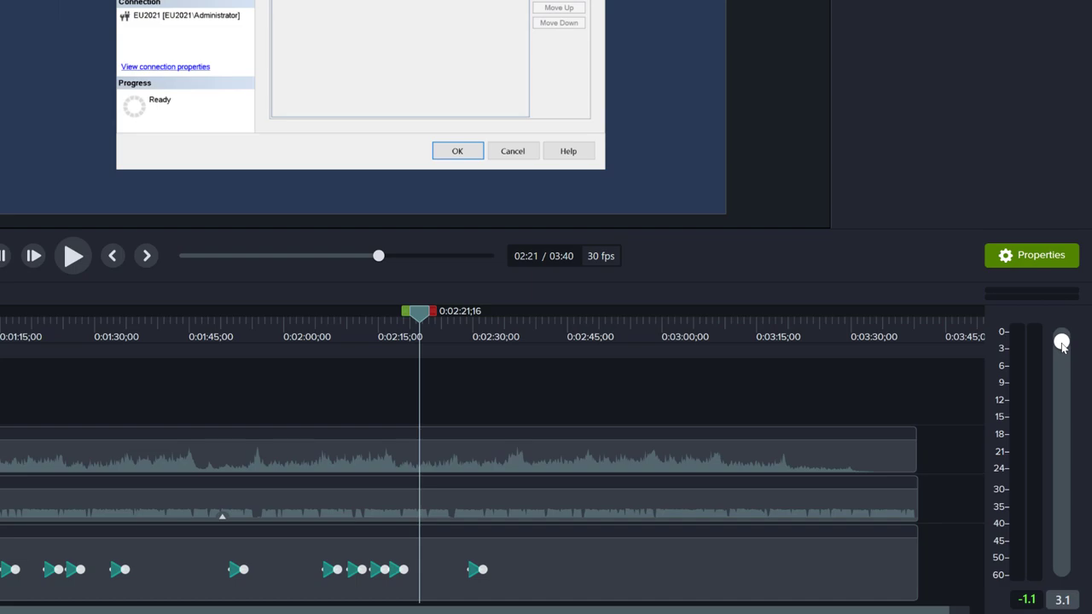
left_click(981, 293)
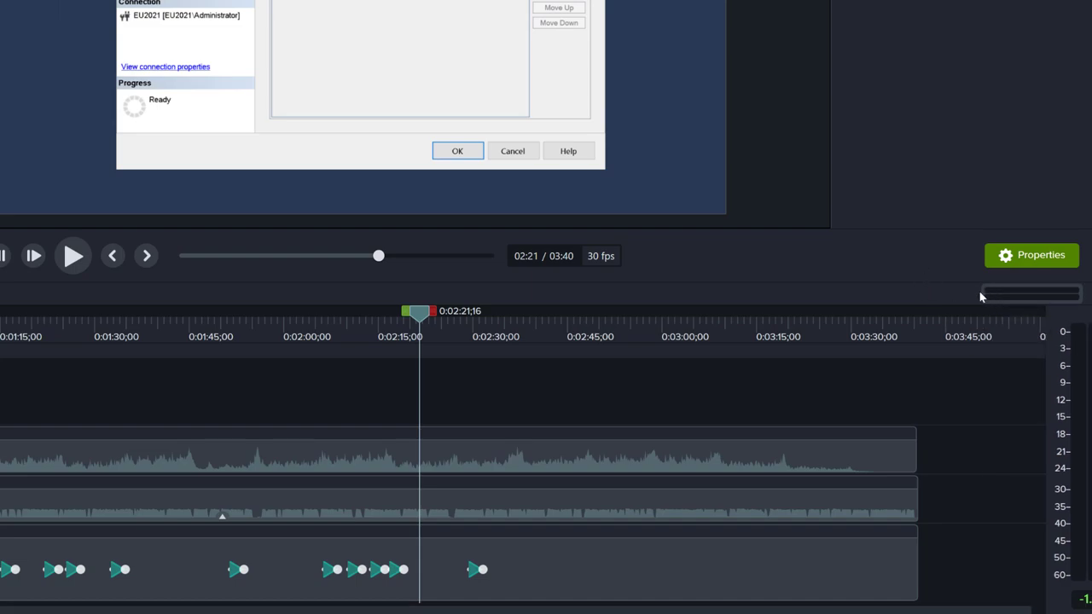
left_click_drag(424, 317, 416, 315)
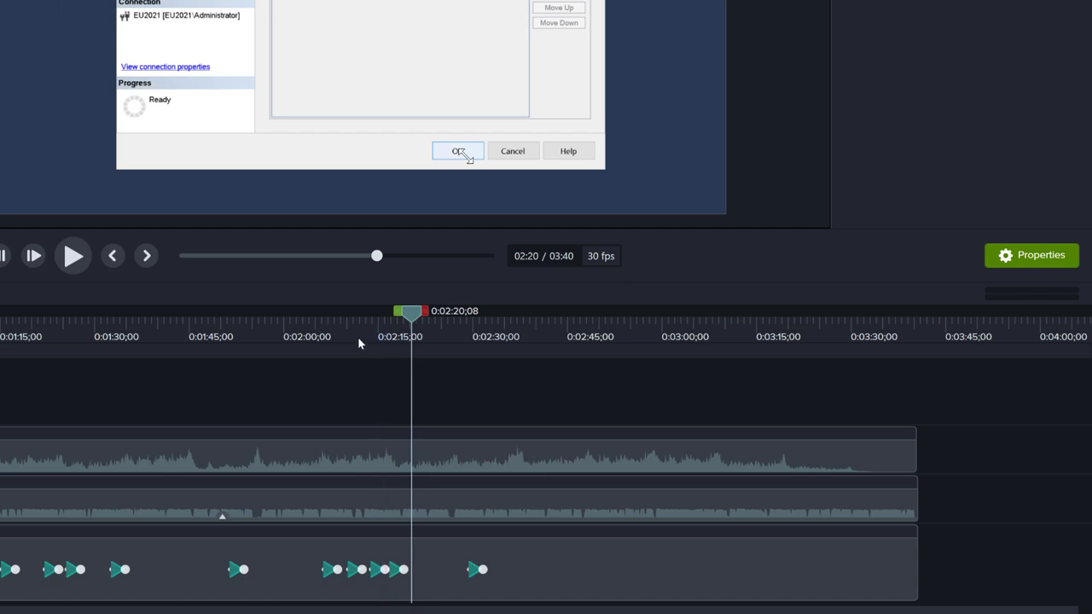
key("space")
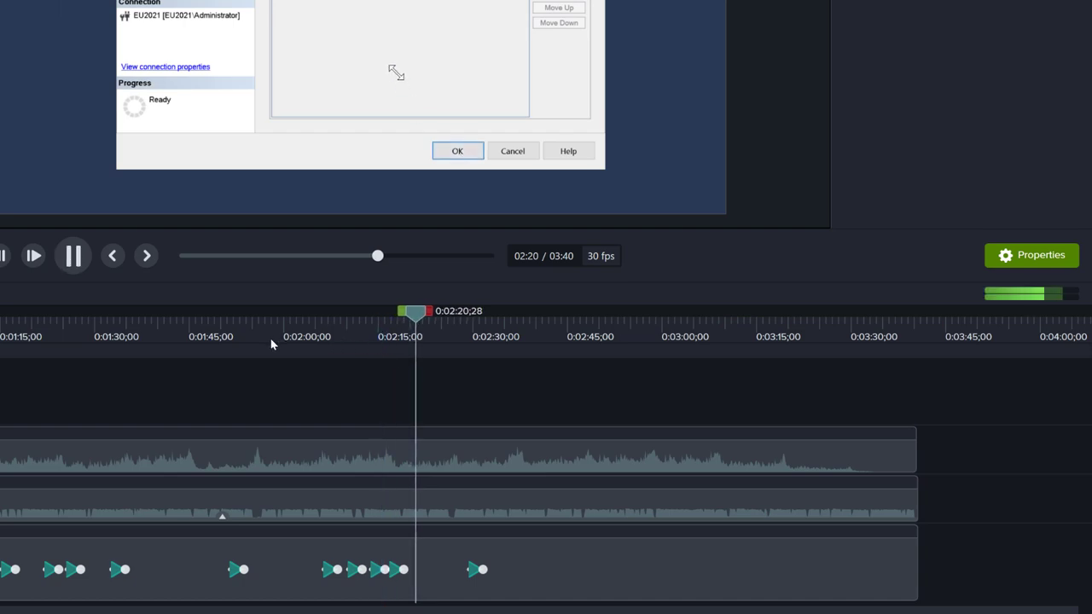
key("space")
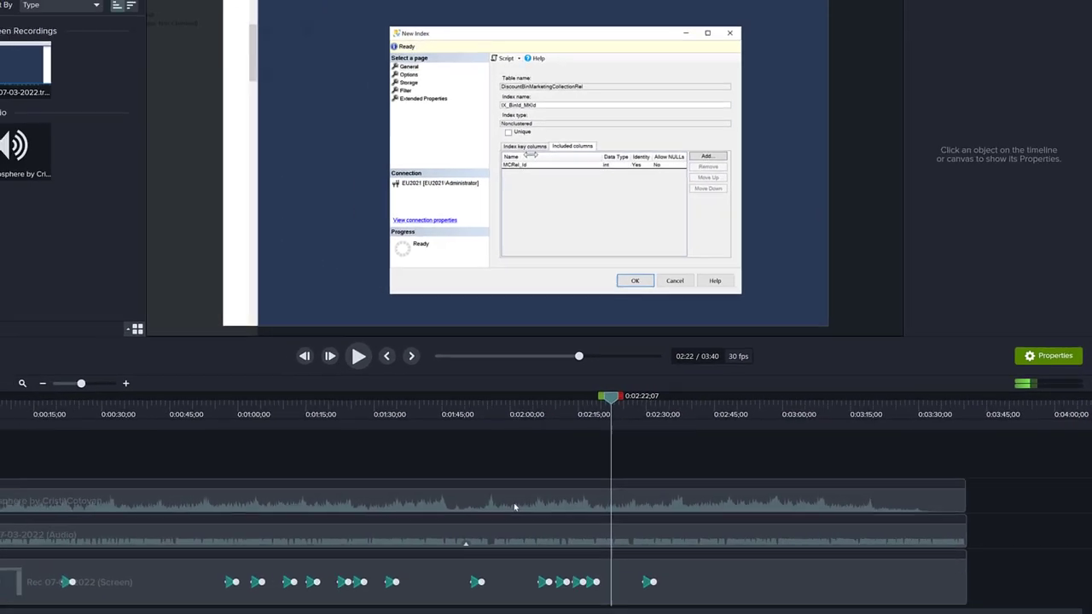
- Lower the gain of the Atmosphere music clip on Track 3 to 16% and play the mix to check its level
left_click(290, 452)
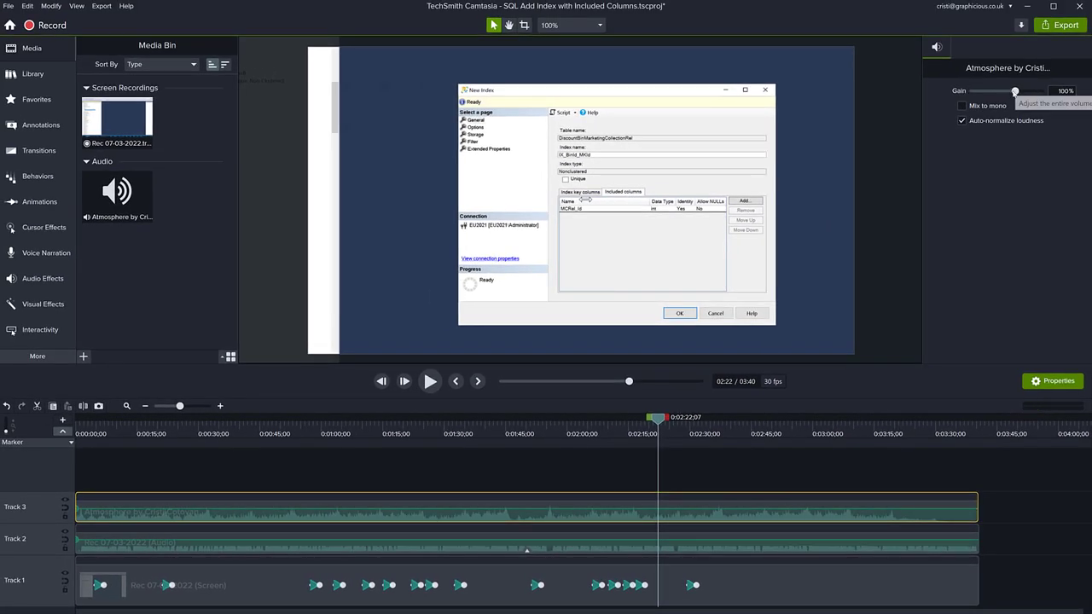
left_click_drag(1014, 90, 991, 101)
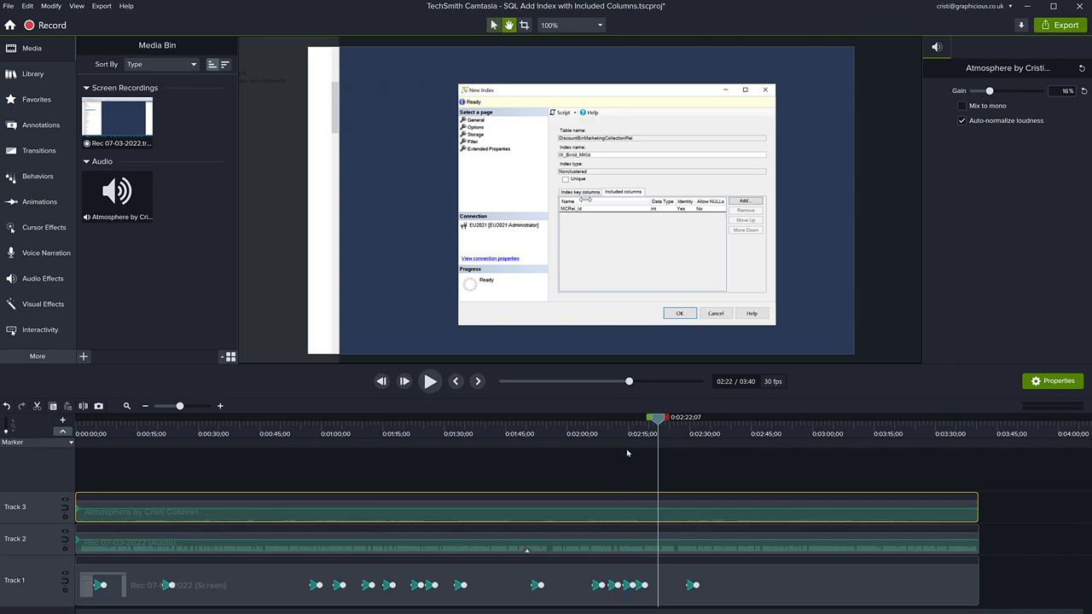
key("space")
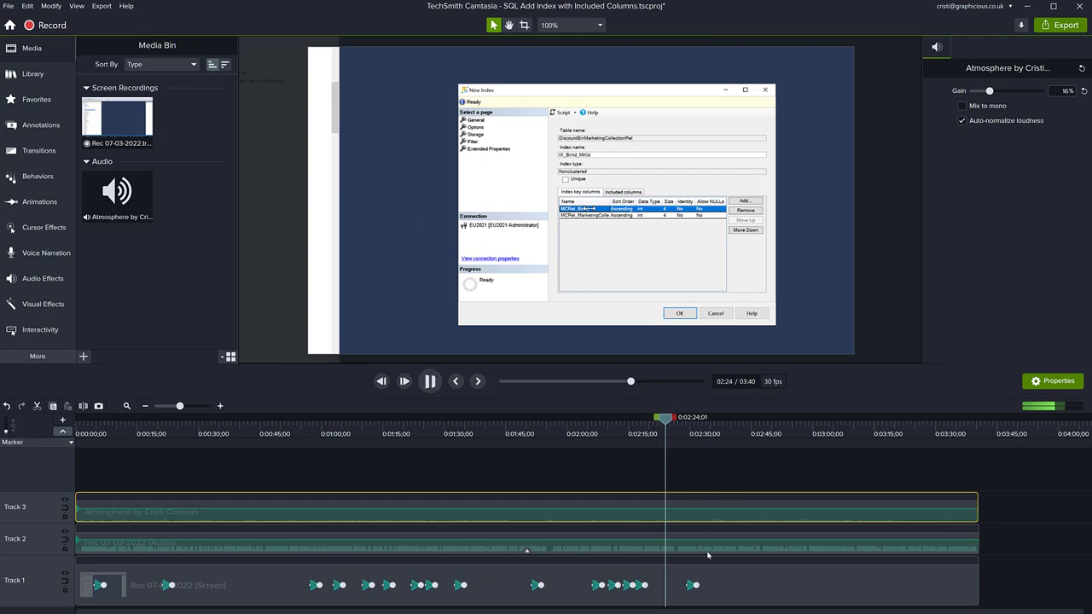
key("space")
- Raise the gain of the Rec 07-03-2022 audio clip on Track 2 to 178% and play the mix briefly
left_click(682, 542)
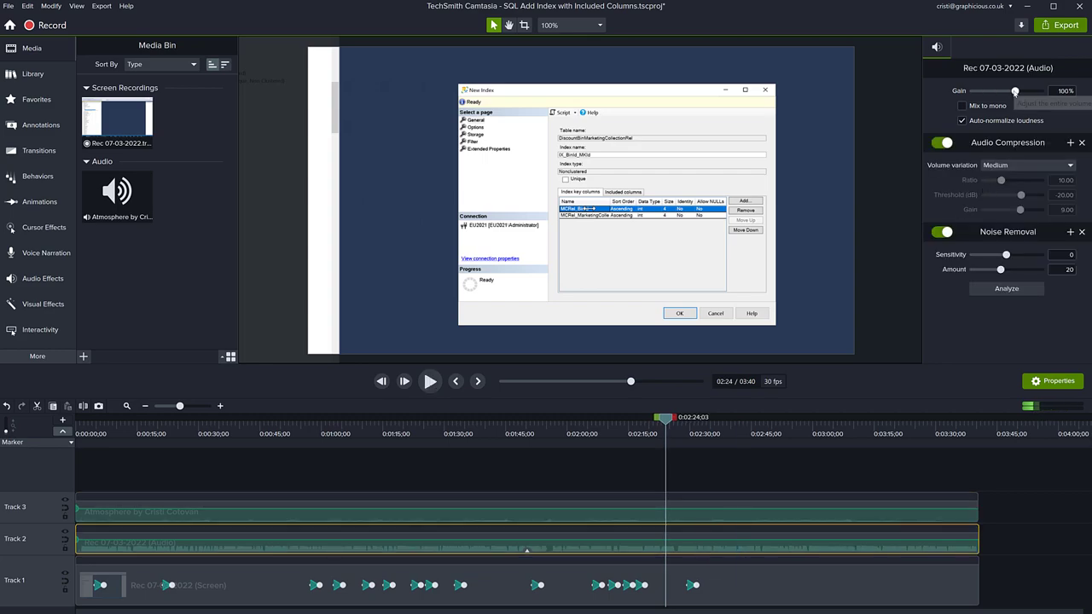
left_click_drag(1014, 90, 1029, 91)
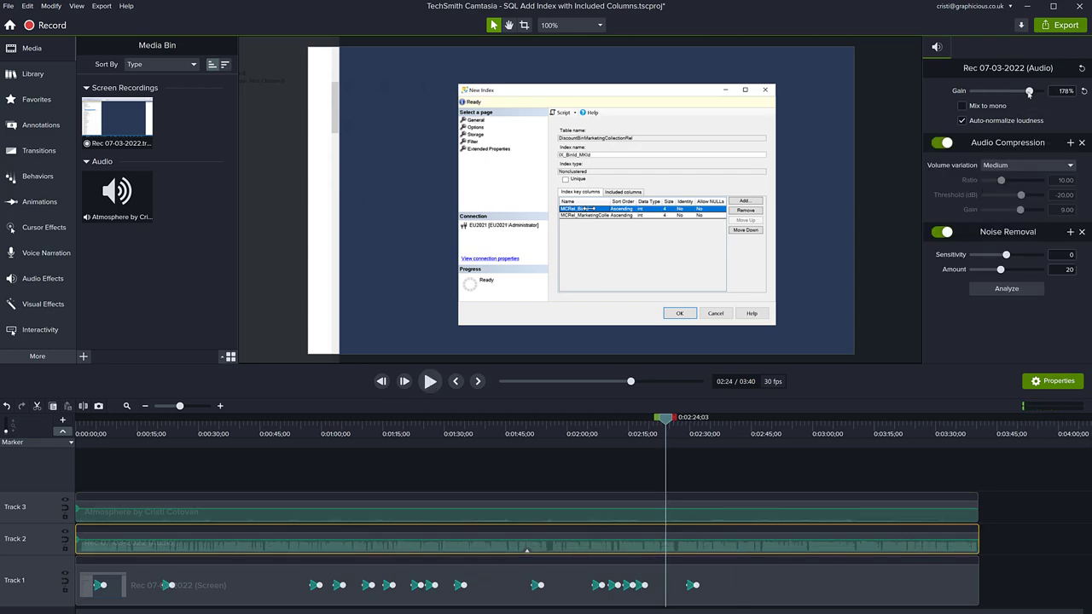
key("space")
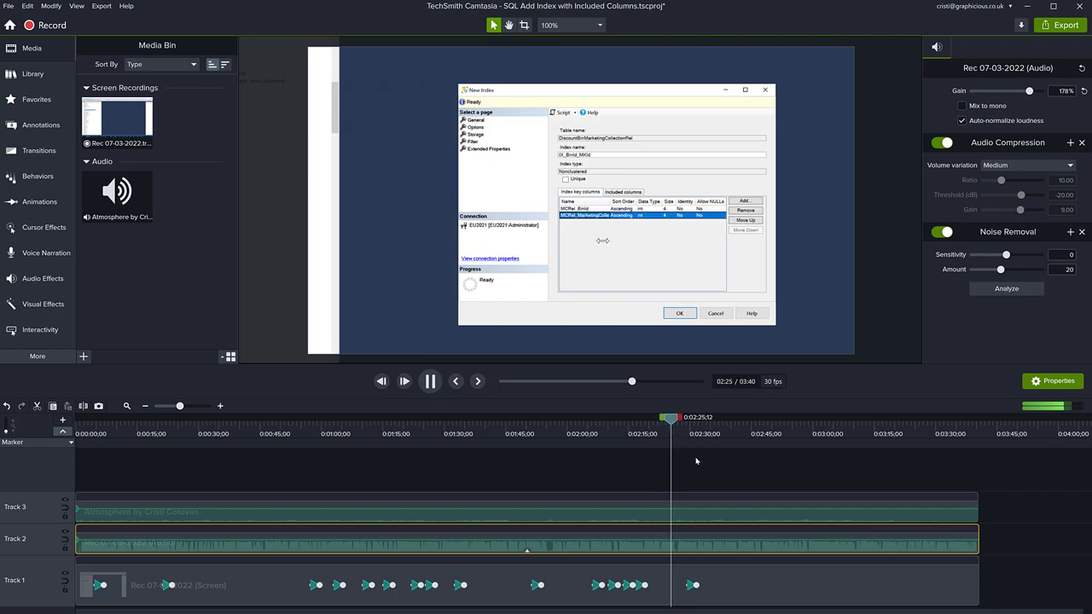
key("space")
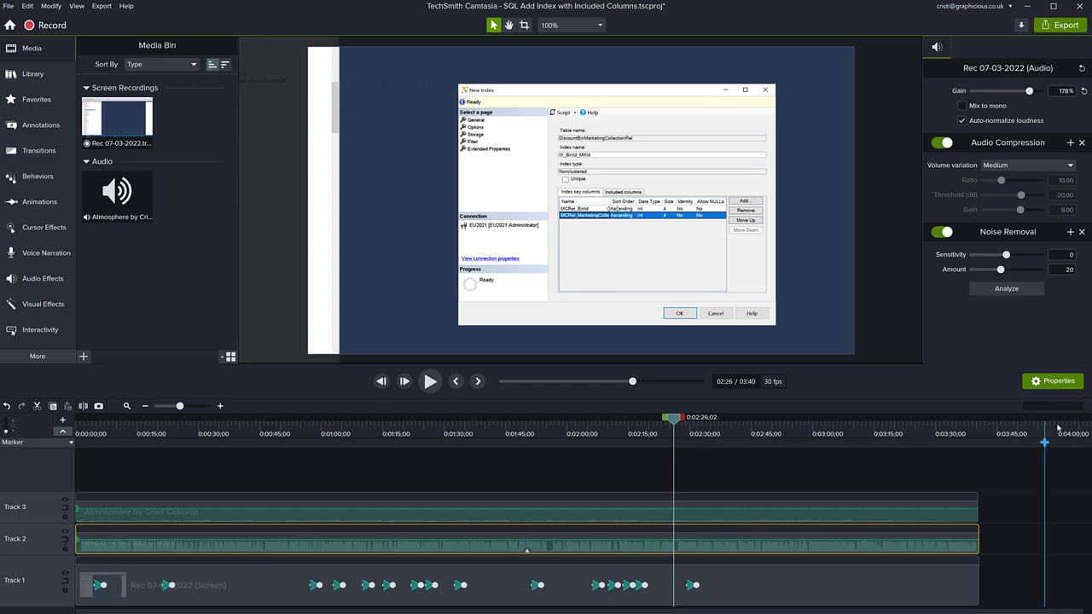
- Expand the audio meter, lower the master volume, and play a short section to check the levels
mouse_move(1065, 406)
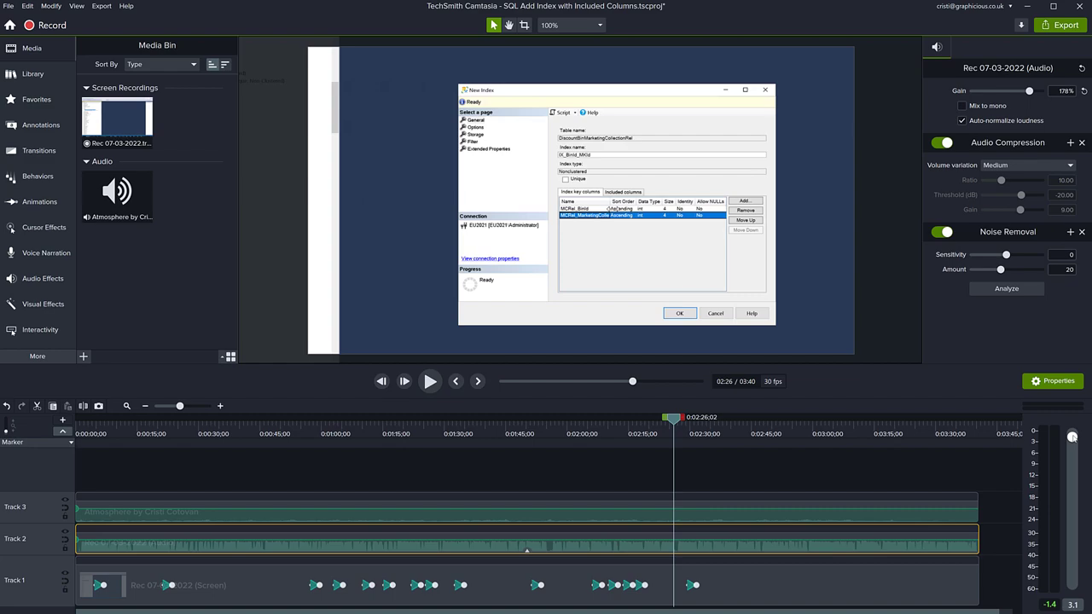
left_click_drag(1073, 437, 1073, 464)
left_click(430, 381)
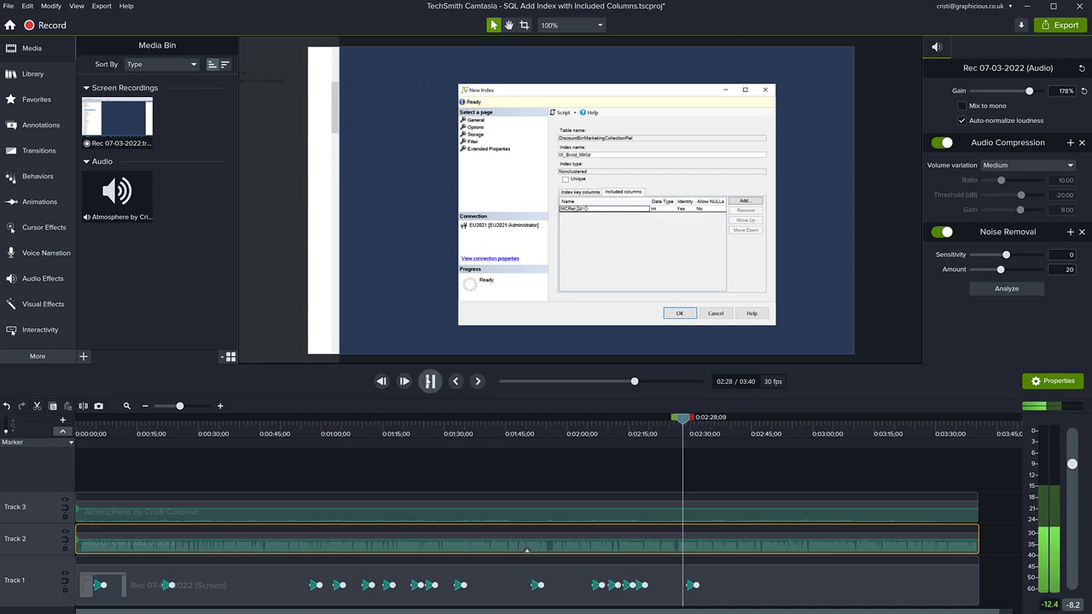
left_click(429, 381)
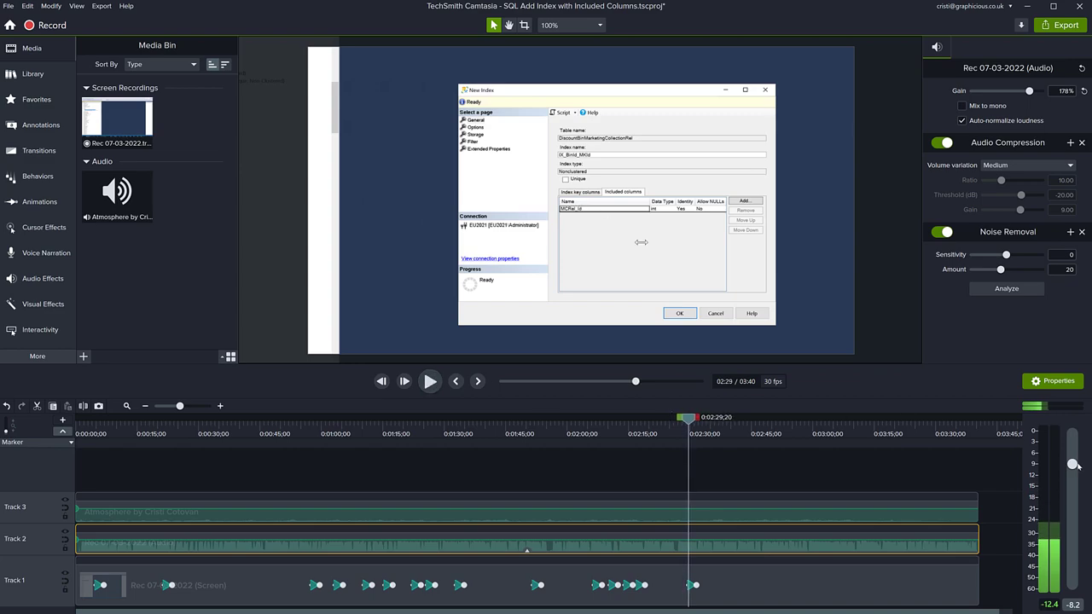
- Return the playhead to about 0:02:21, raise the master volume back to the top of its range, and play the mix
left_click_drag(689, 417, 650, 417)
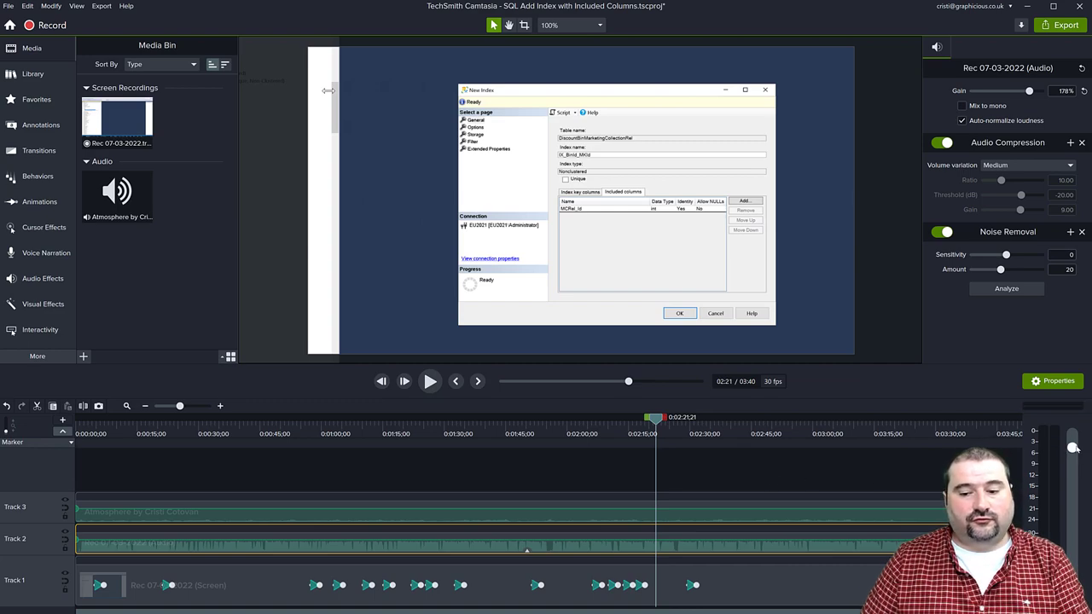
left_click_drag(1074, 443, 1074, 433)
key("space")
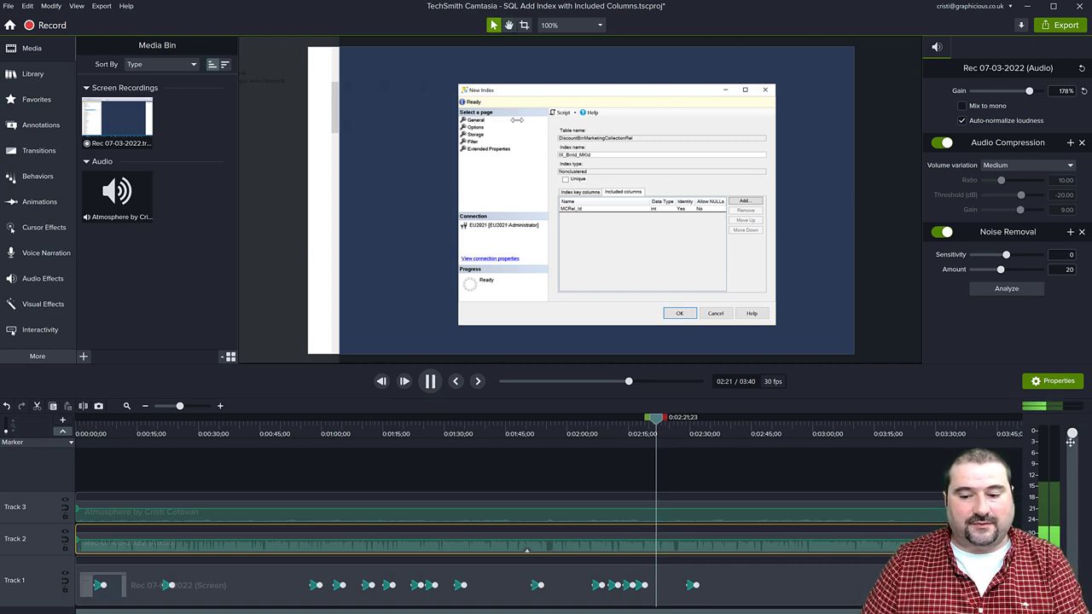
key("space")
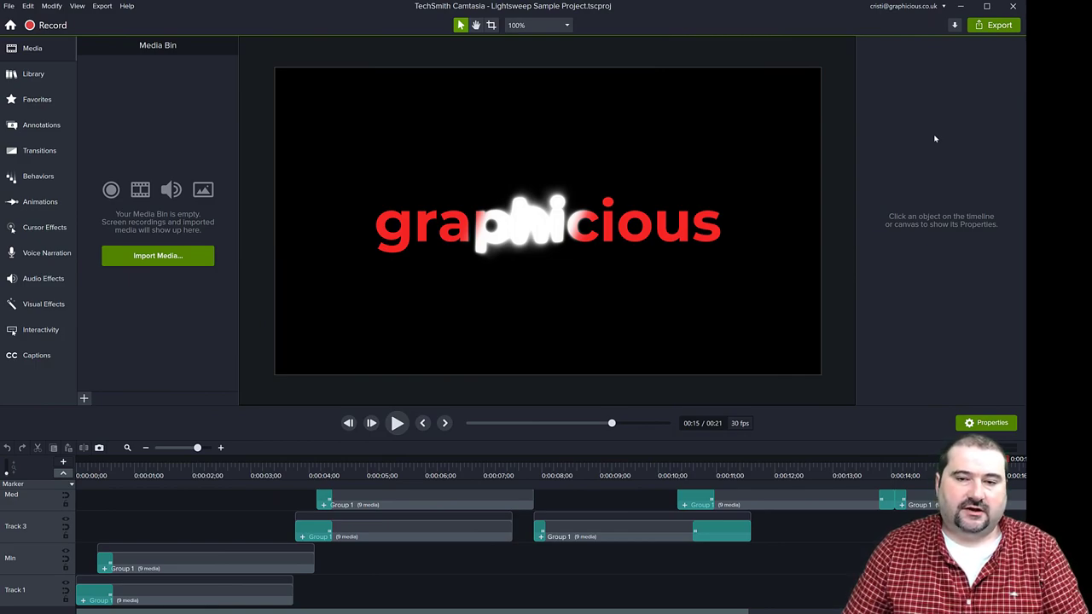
- Open the local file (MP4/GIF/M4A) export settings for the Lightsweep Sample Project and check the file type choices
left_click(994, 25)
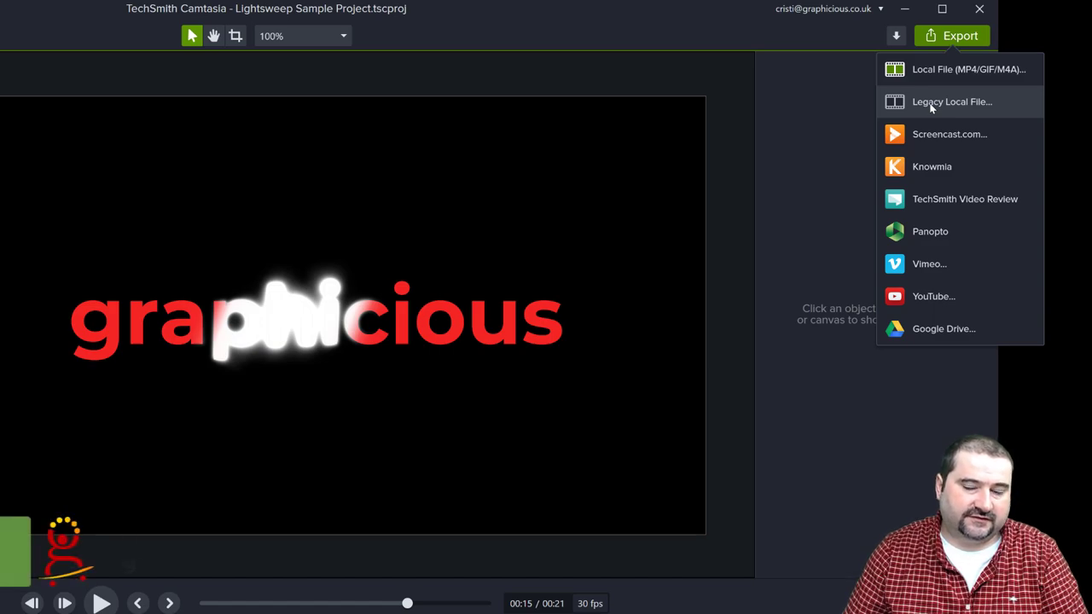
left_click(933, 68)
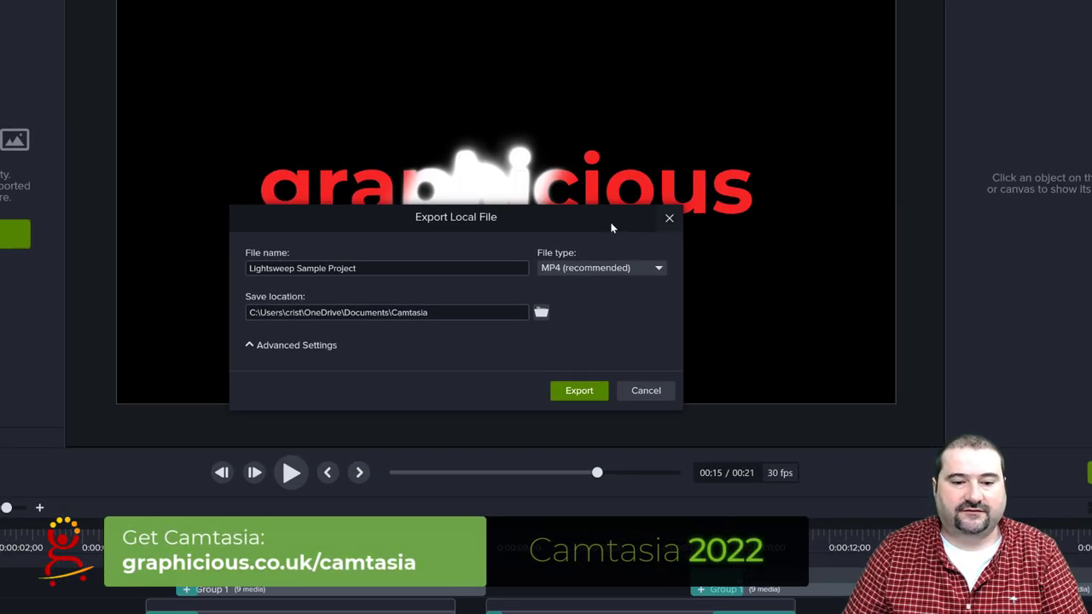
left_click_drag(611, 224, 667, 139)
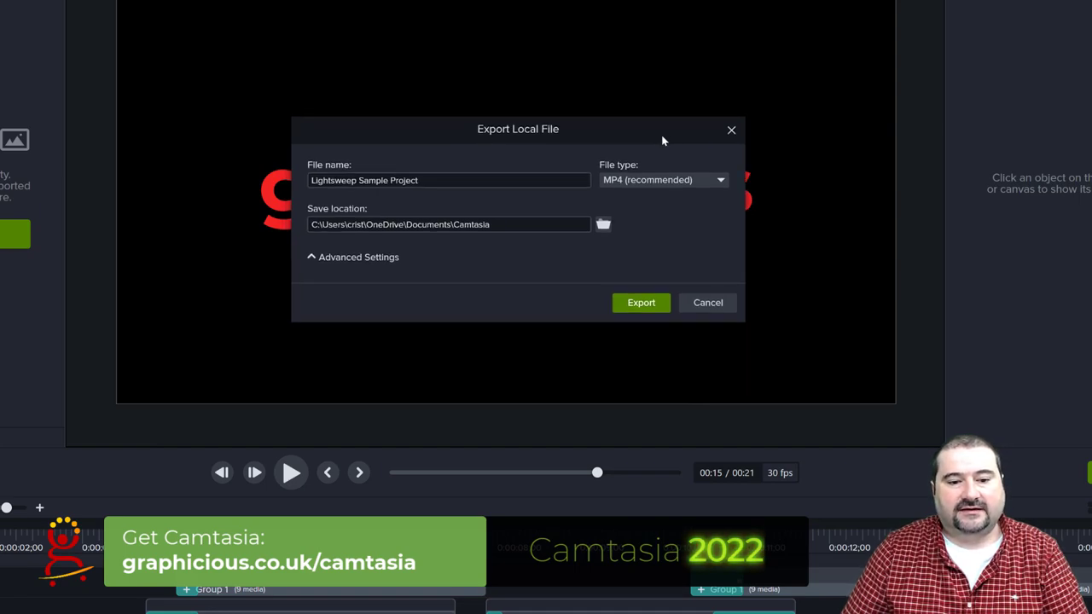
left_click(644, 180)
left_click(644, 180)
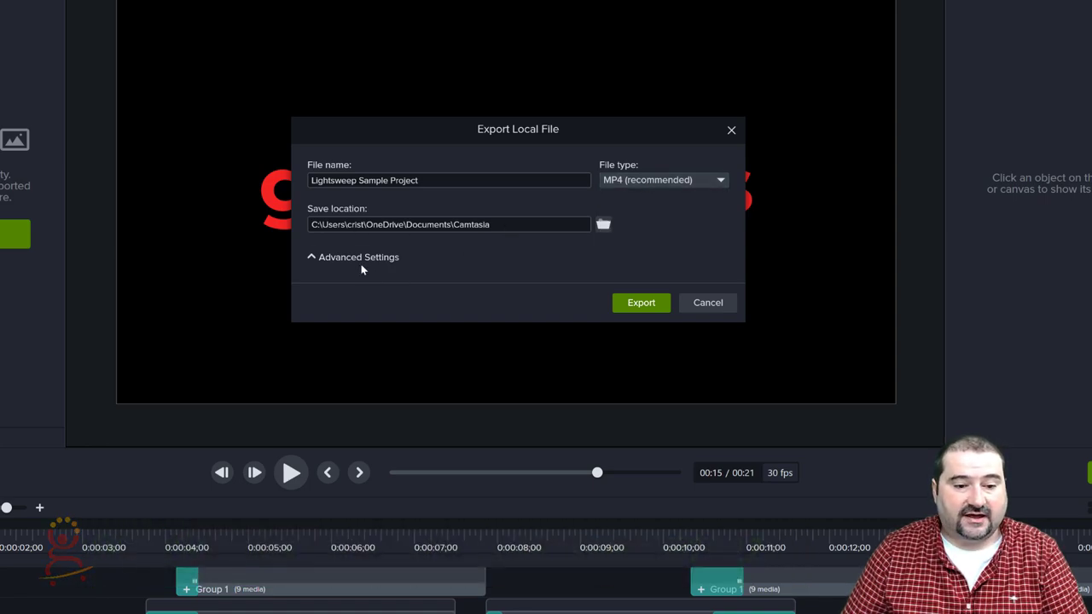
- Expand the advanced export settings and review the dimensions, encoding and audio options, including the encoding quality
left_click(311, 256)
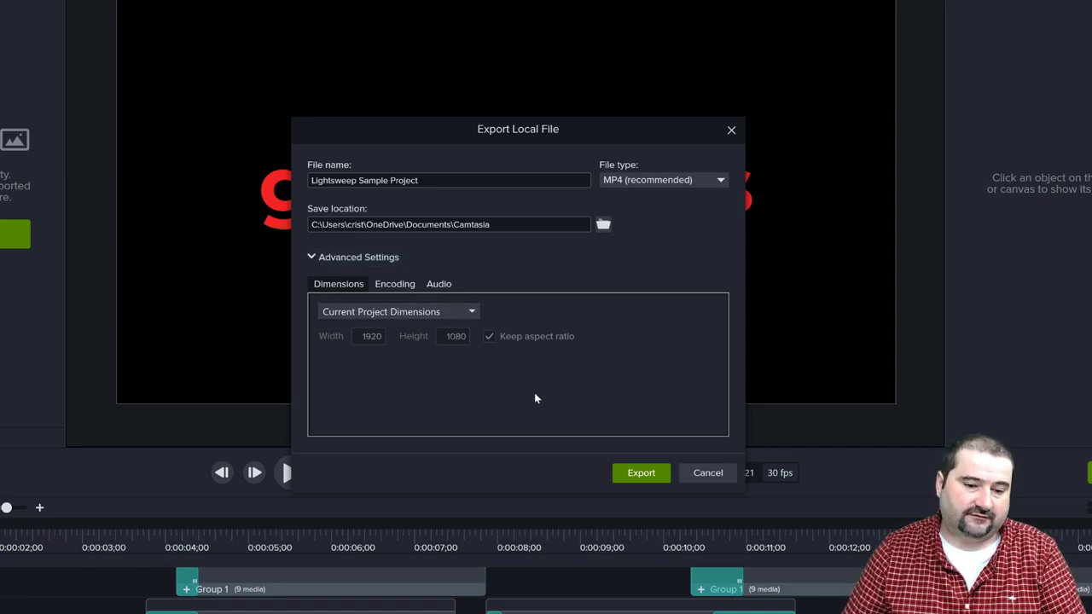
left_click(395, 284)
left_click(400, 312)
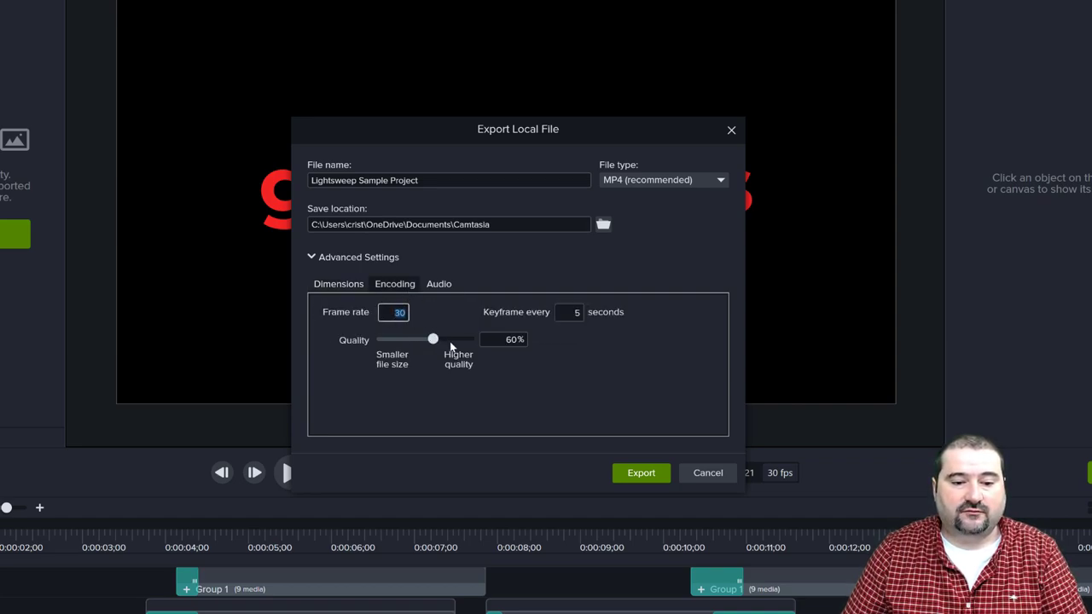
left_click(446, 285)
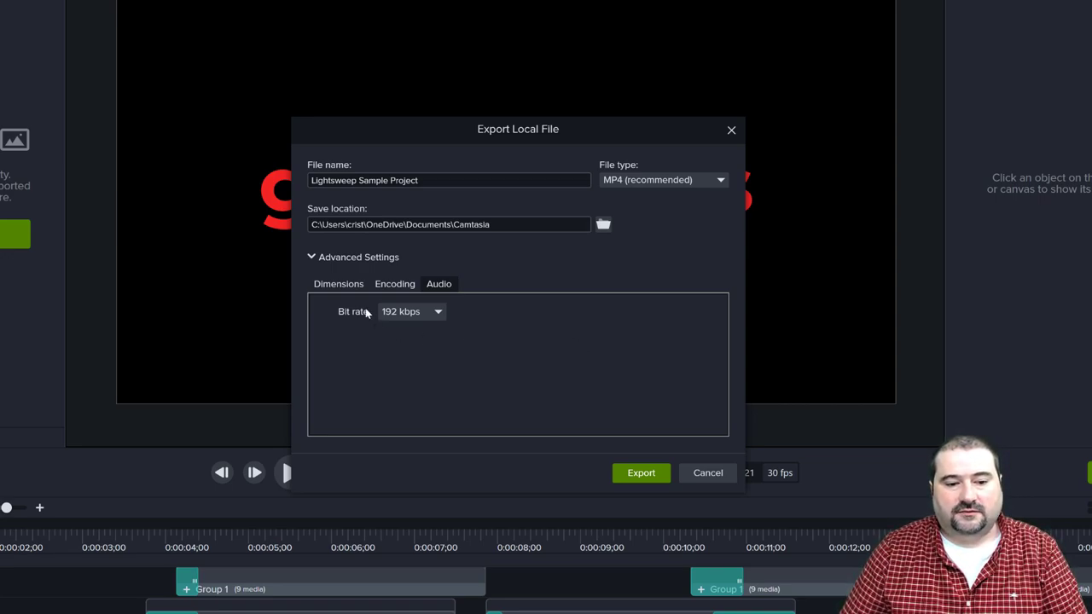
left_click(350, 284)
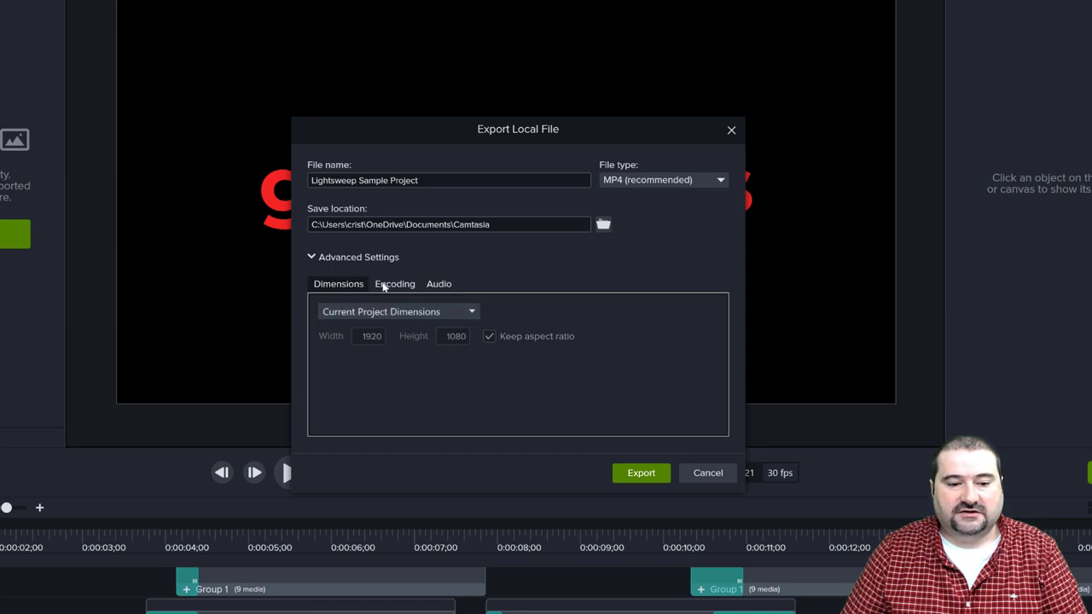
left_click(383, 285)
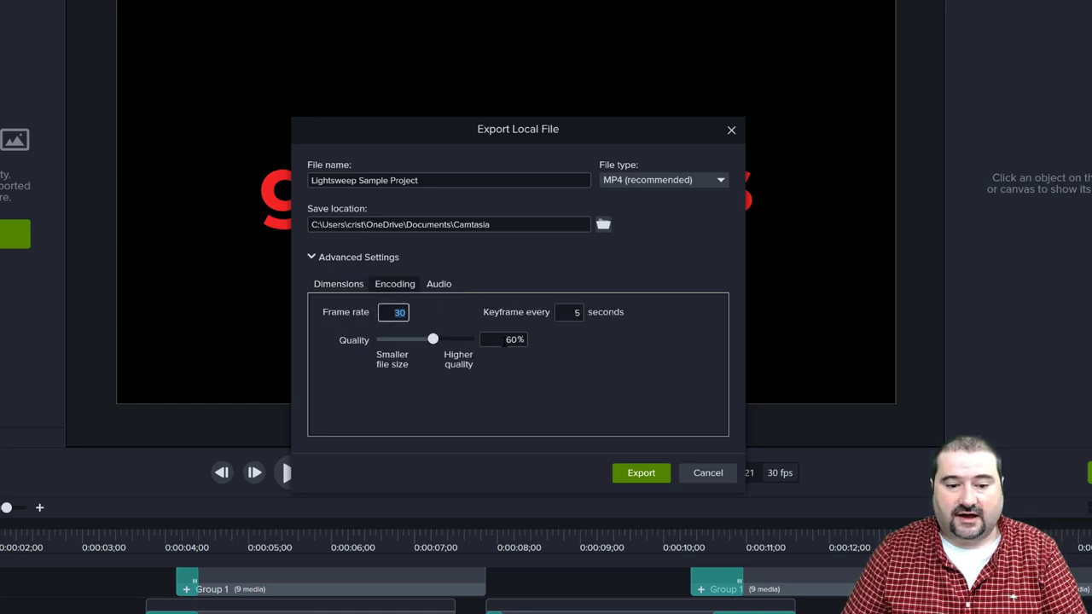
key("Tab")
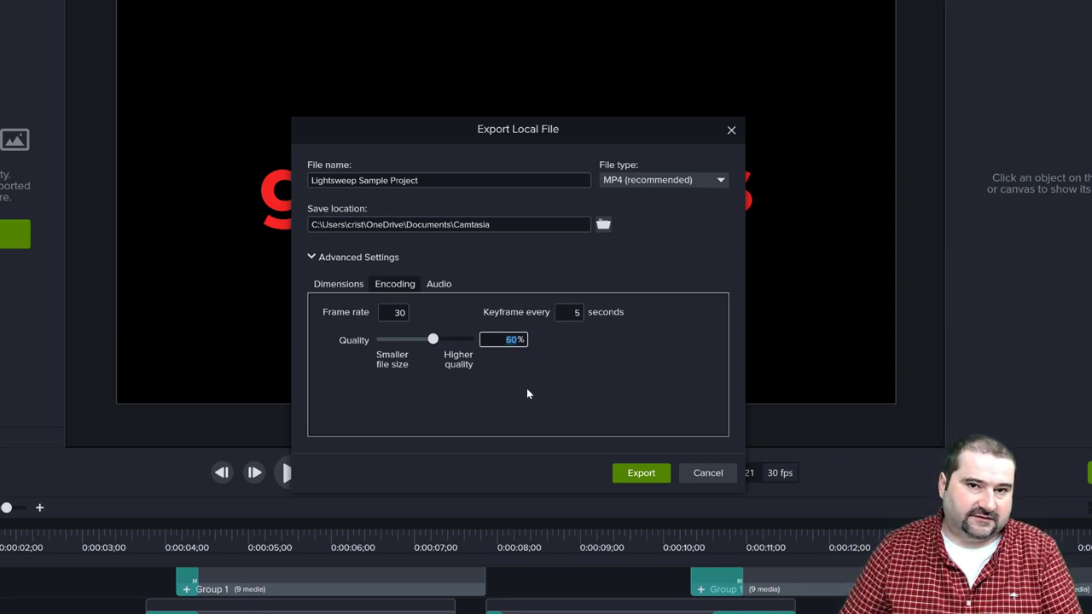
- View the available audio bit rates for the export and cancel the local file export
left_click(434, 288)
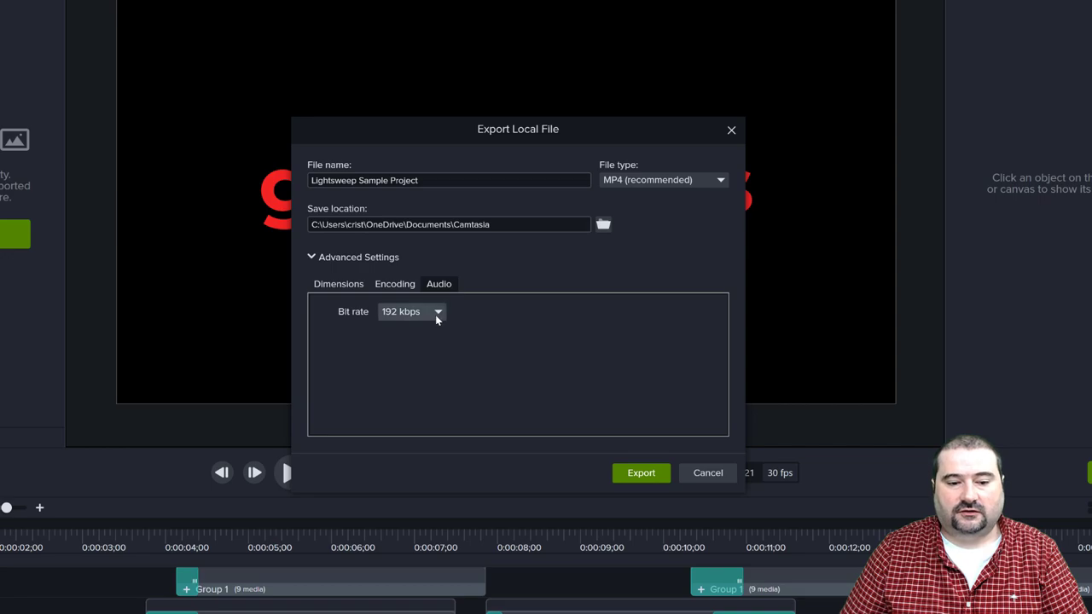
left_click(436, 314)
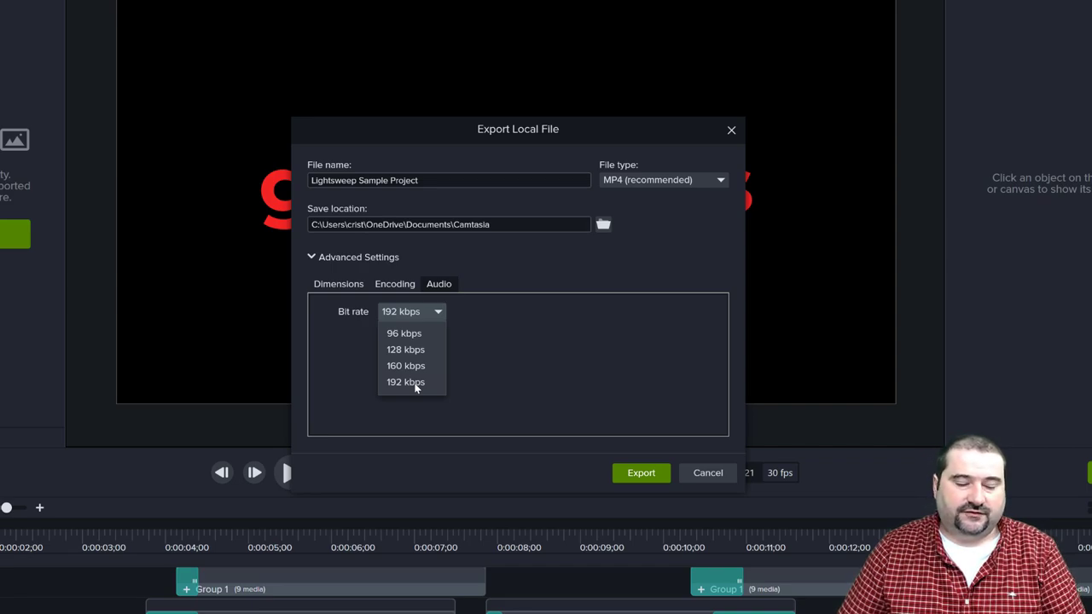
left_click(483, 381)
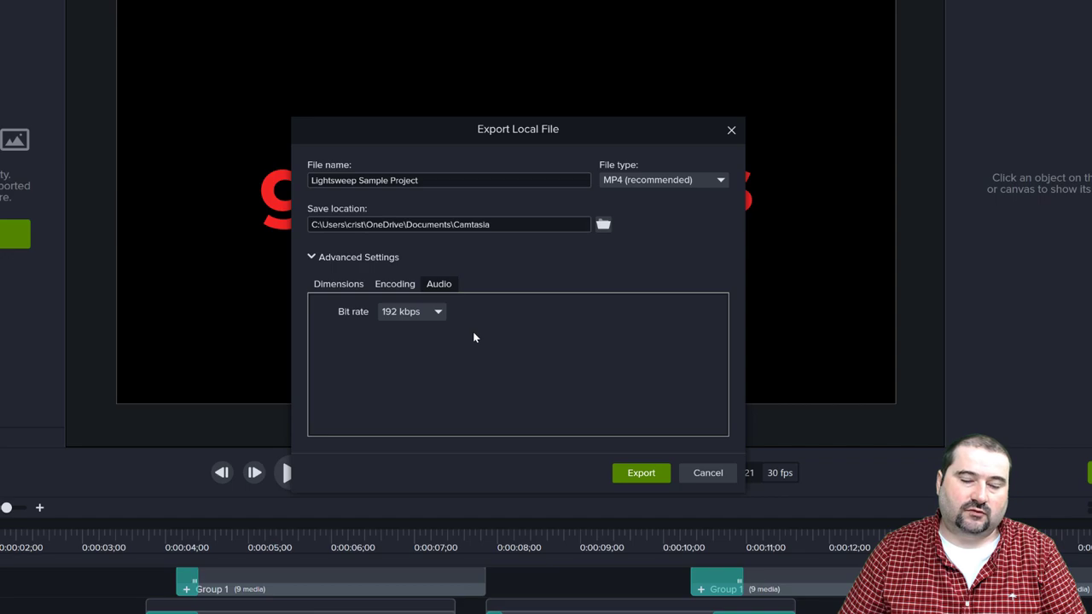
left_click(707, 473)
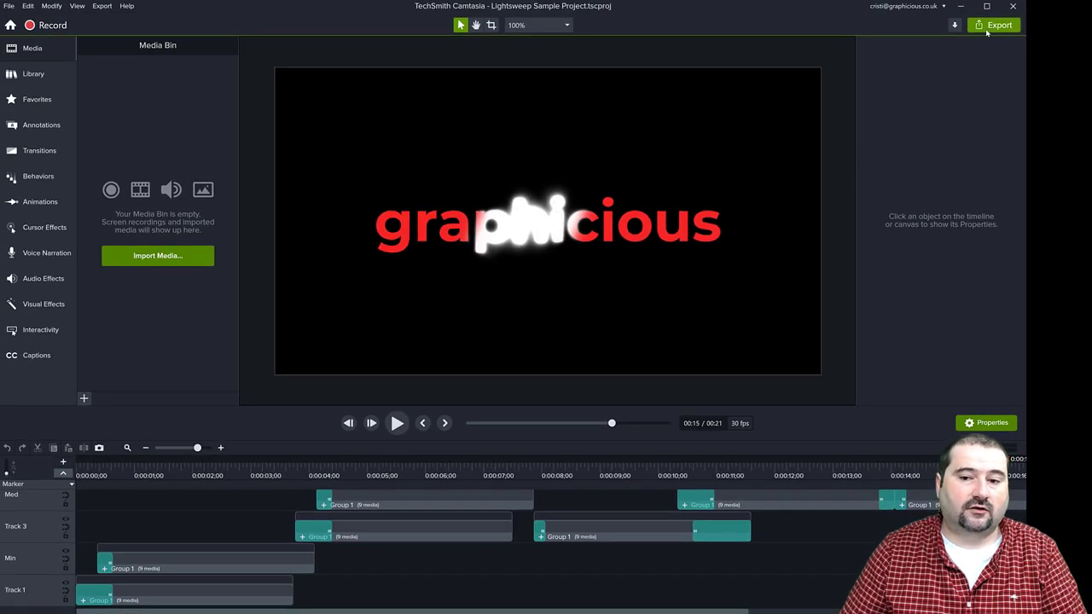
- Open the legacy local file export, review its custom settings, file formats and Smart Player options, and cancel the Production Wizard
left_click(987, 32)
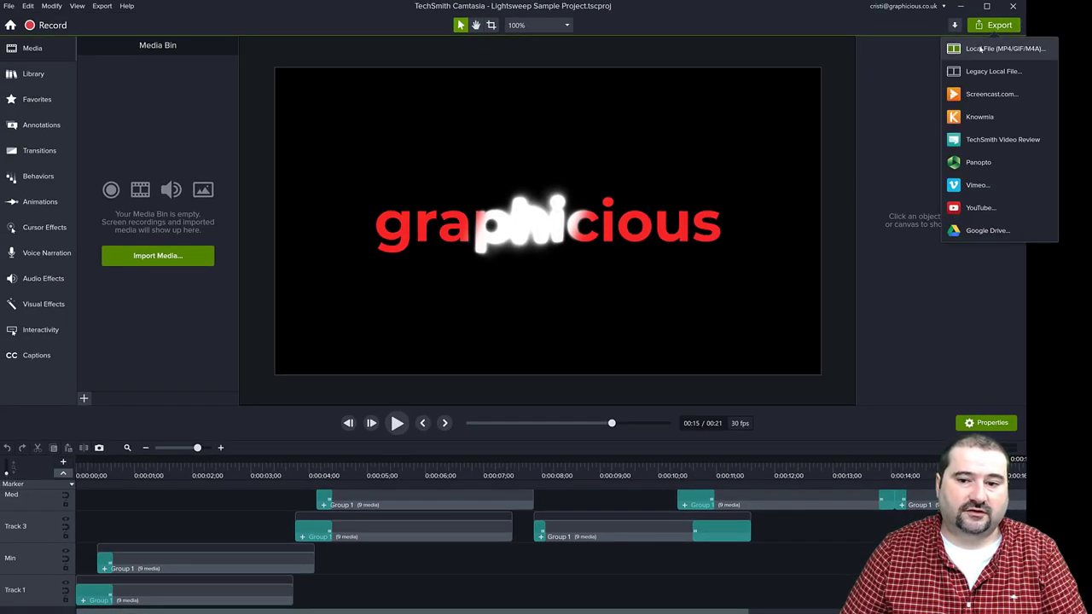
left_click(970, 74)
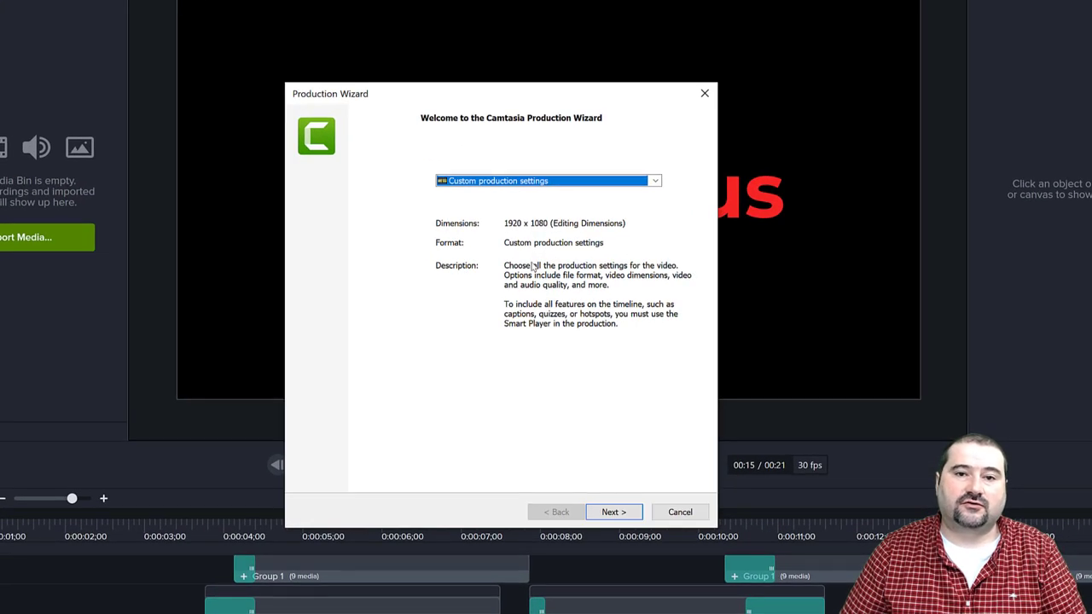
left_click(601, 515)
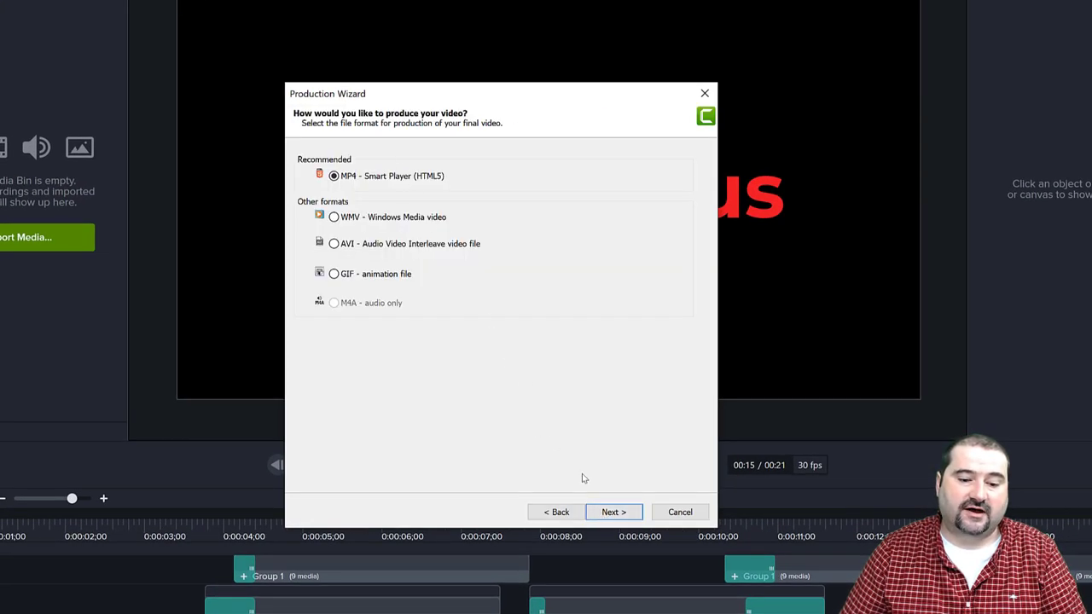
left_click(615, 514)
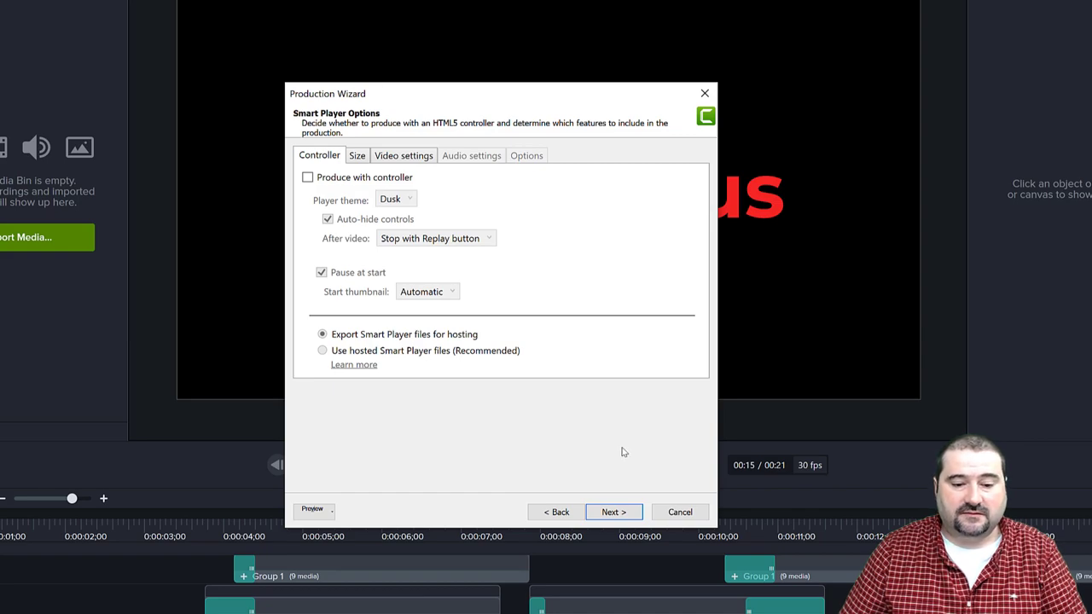
left_click(680, 512)
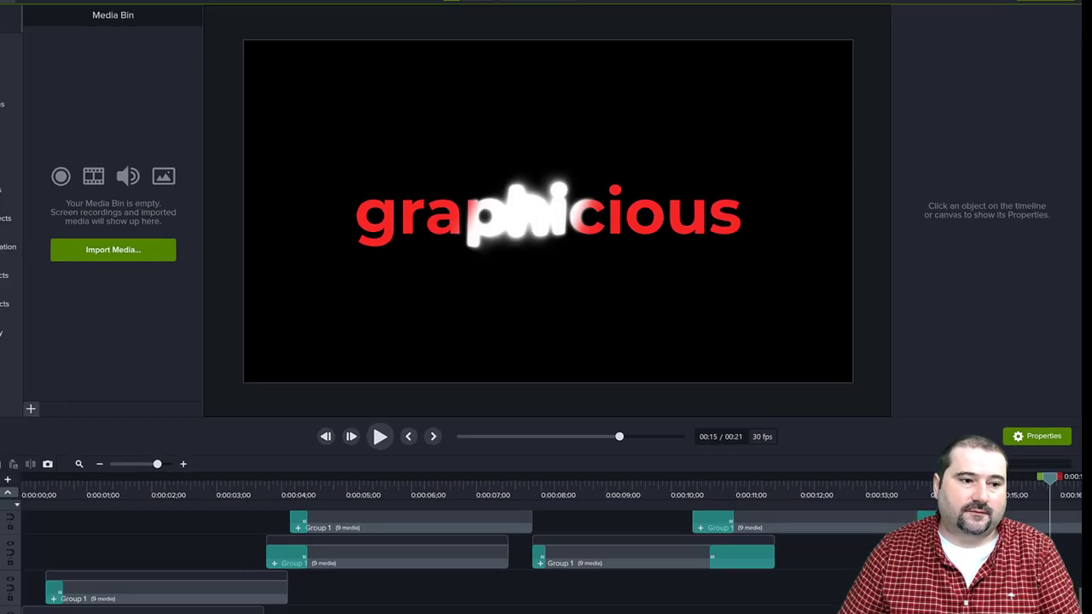
left_click(8, 5)
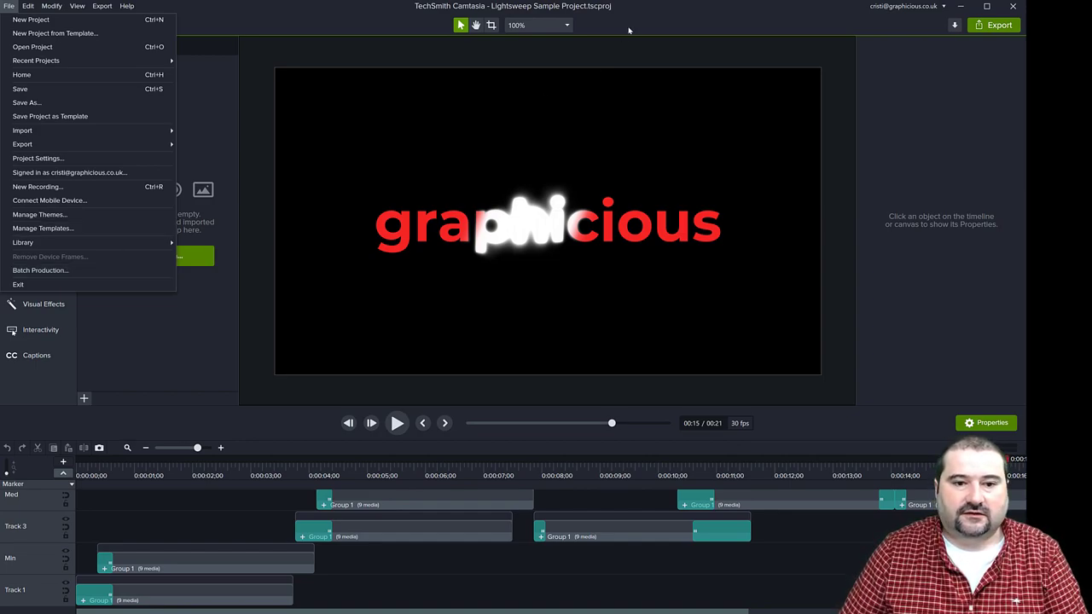
key("Escape")
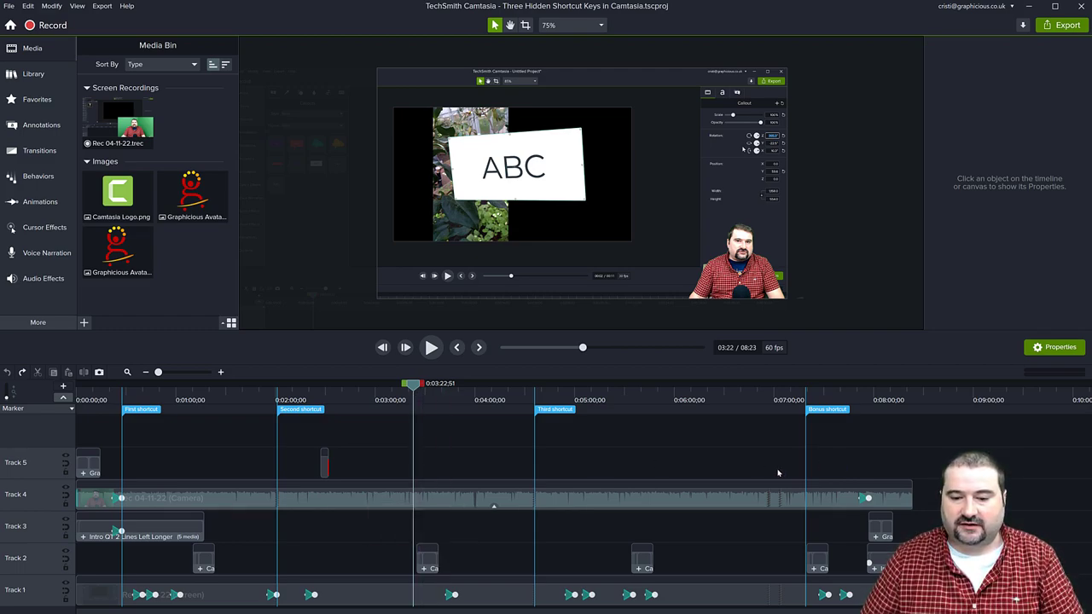
- Open the Rec 04-11-22 camera clip on Track 4 in Audiate and review its transcribed script from the end backwards
right_click(372, 501)
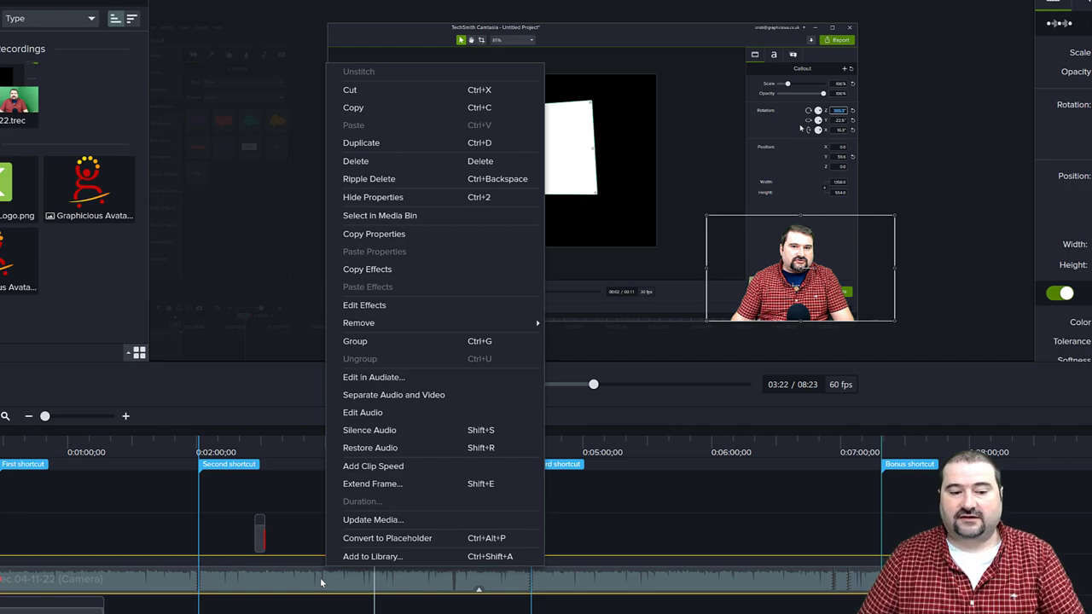
left_click(368, 378)
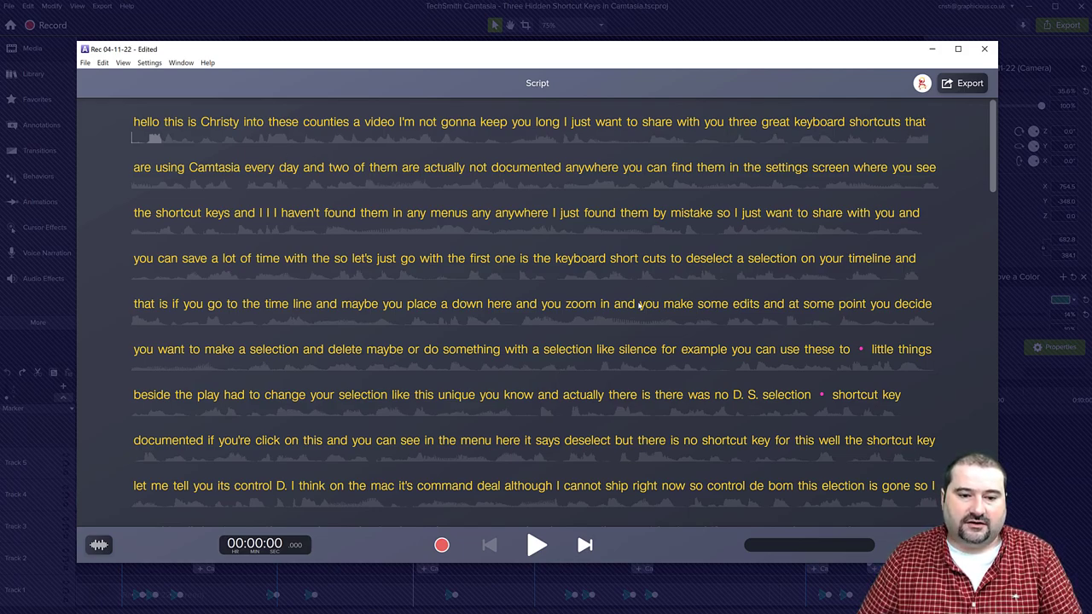
key("End")
scroll(772, 458, "up", 5)
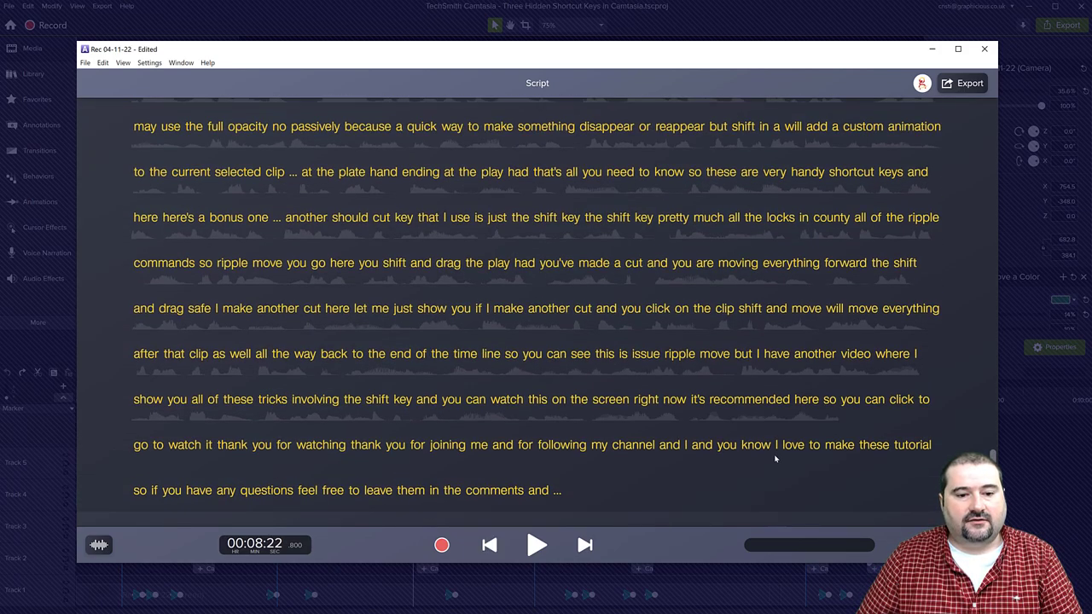
scroll(774, 458, "up", 6)
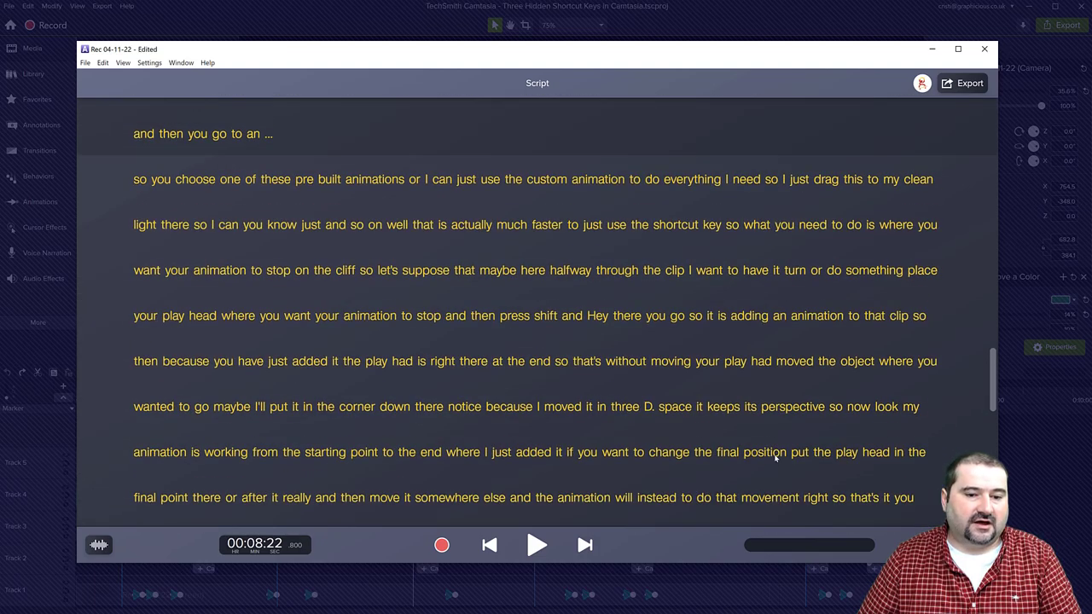
- Look through the script and play the audio from the word "beginning" to hear the hesitation before "former selection"
scroll(771, 456, "down", 2)
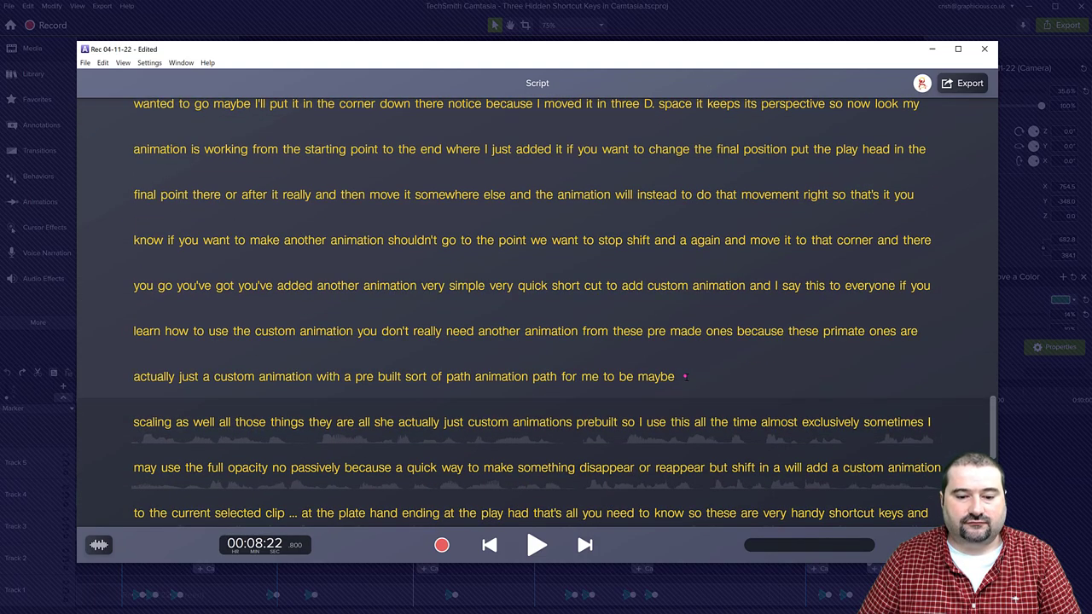
scroll(686, 378, "down", 4)
scroll(686, 378, "up", 20)
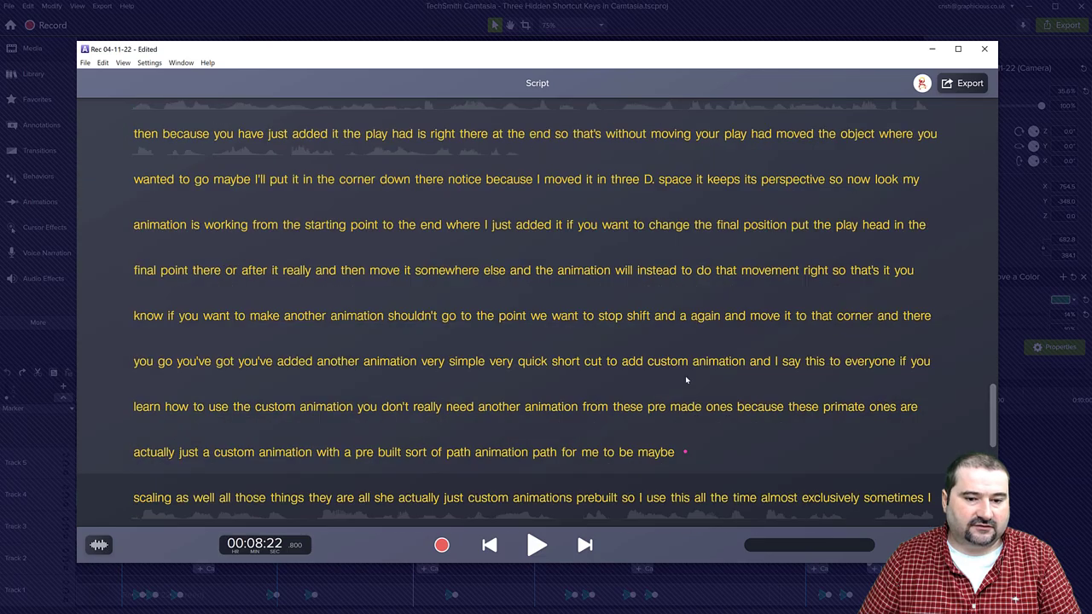
scroll(686, 380, "up", 10)
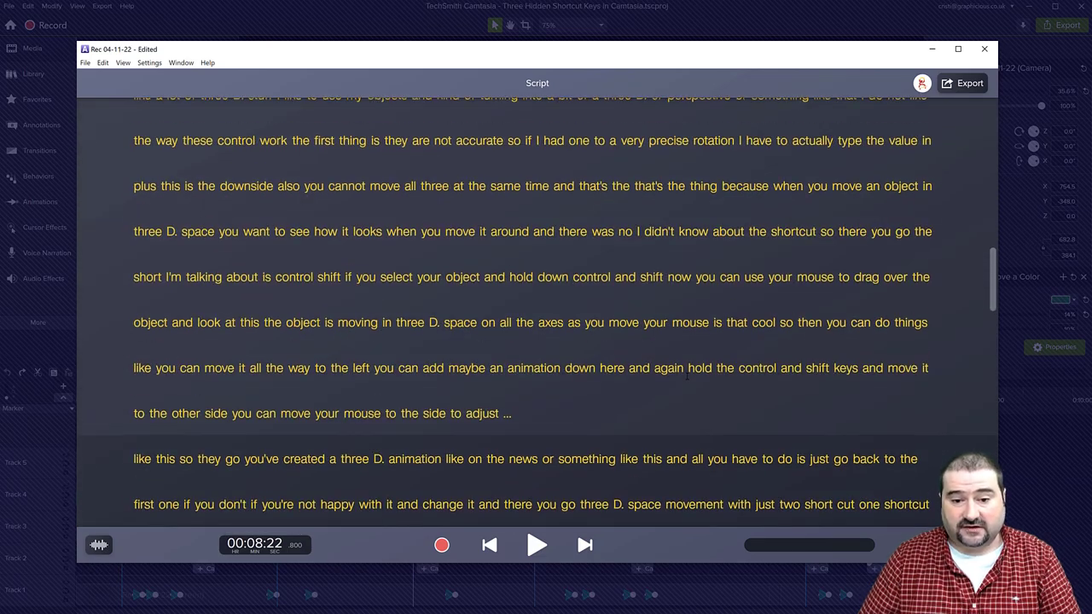
scroll(688, 380, "up", 5)
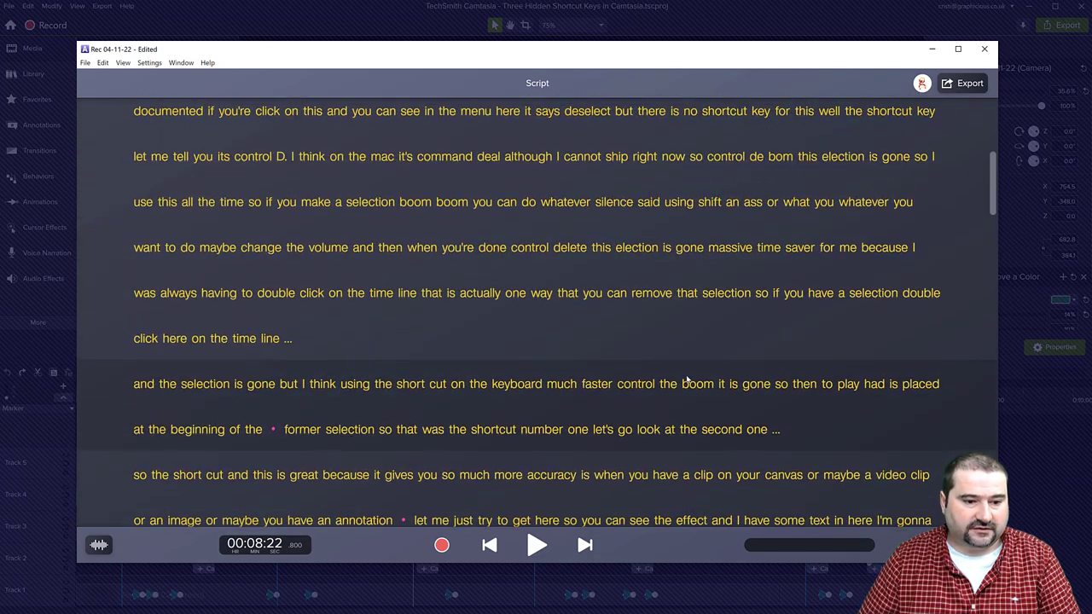
scroll(326, 306, "down", 5)
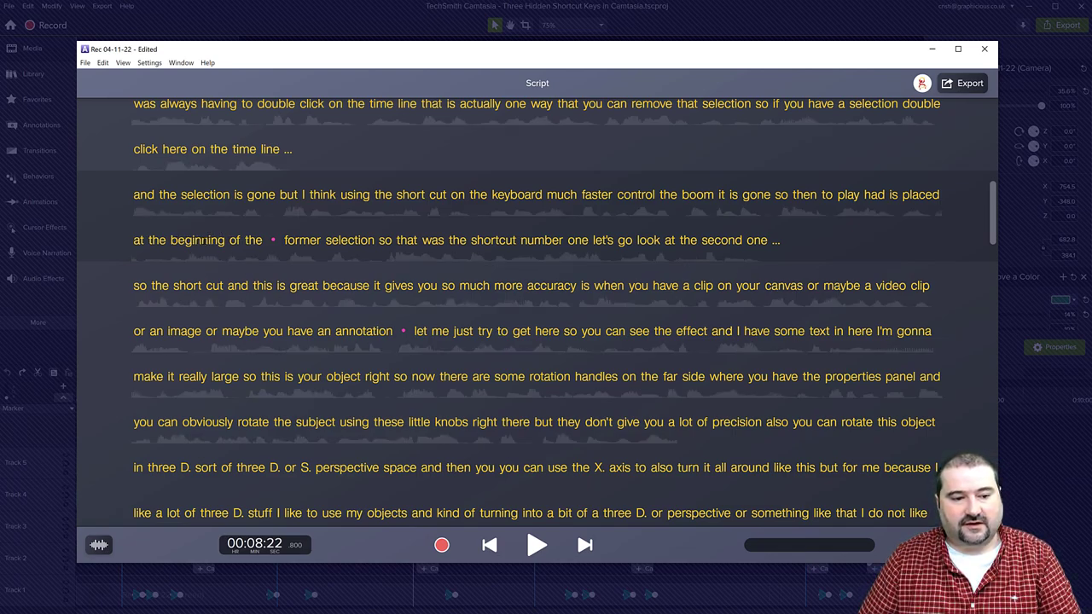
left_click(192, 241)
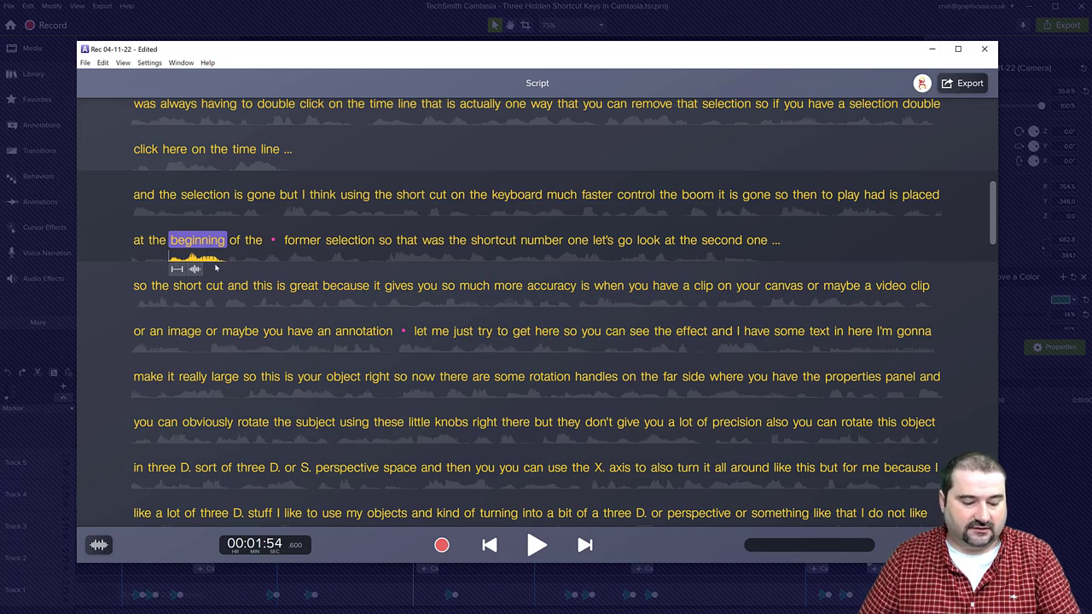
key("space")
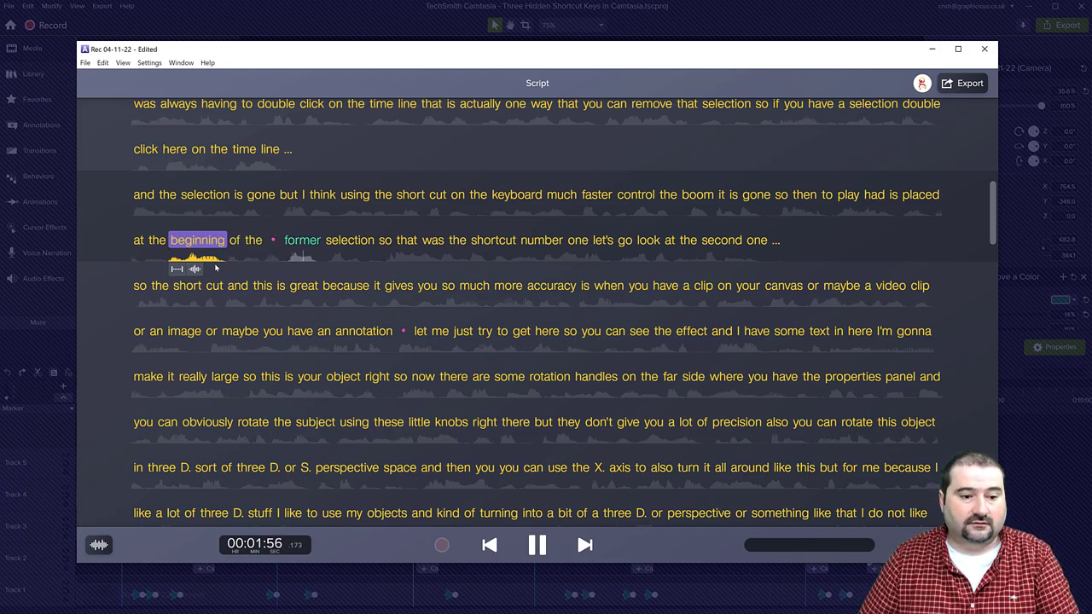
key("space")
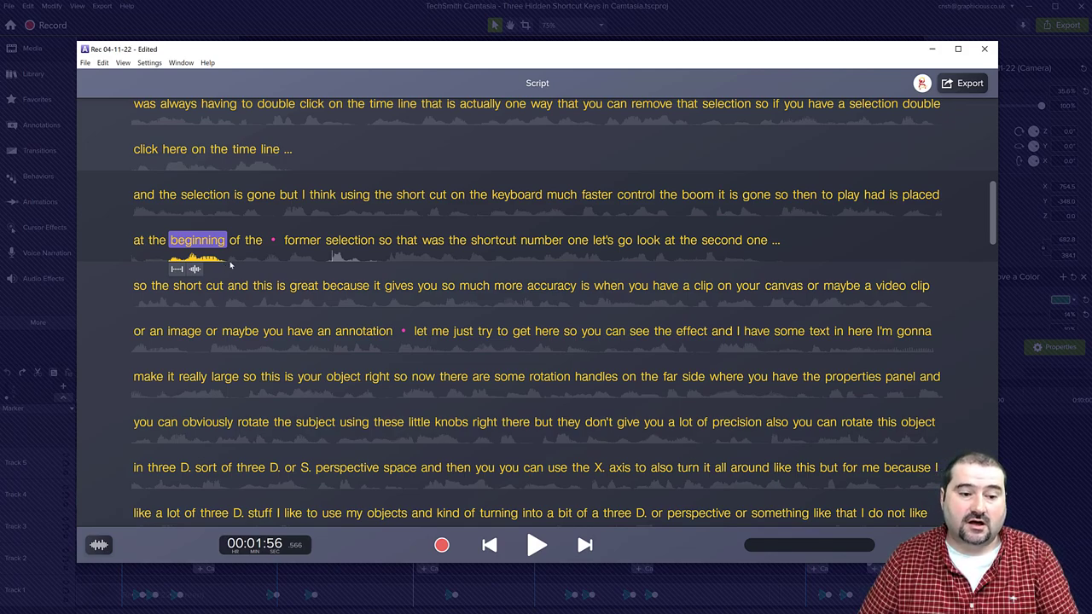
- Delete the hesitation before "former selection" and delete all remaining hesitations from the script
left_click(273, 241)
right_click(273, 240)
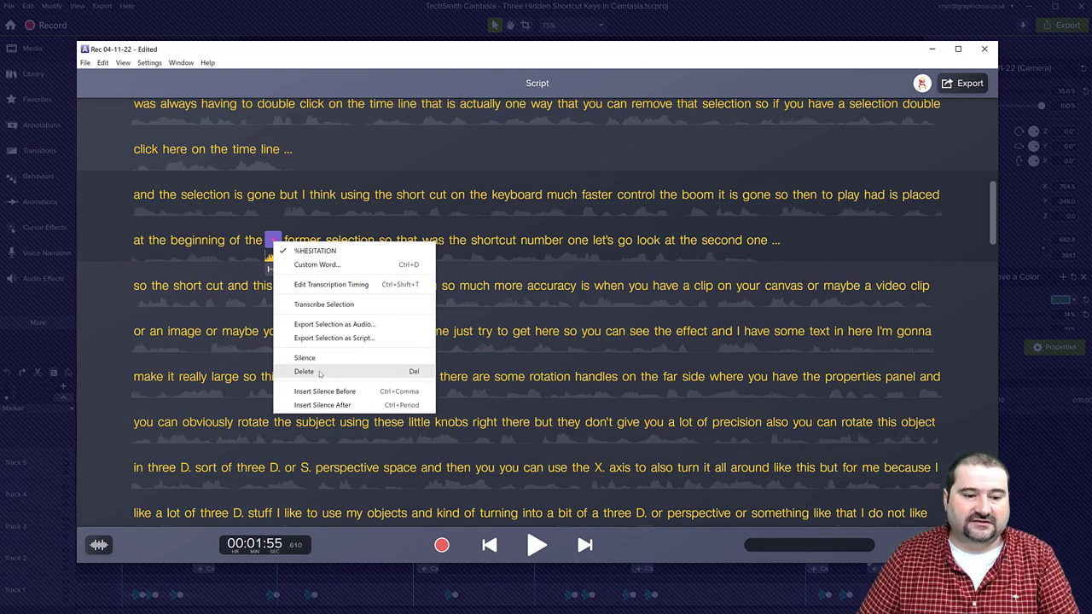
left_click(304, 359)
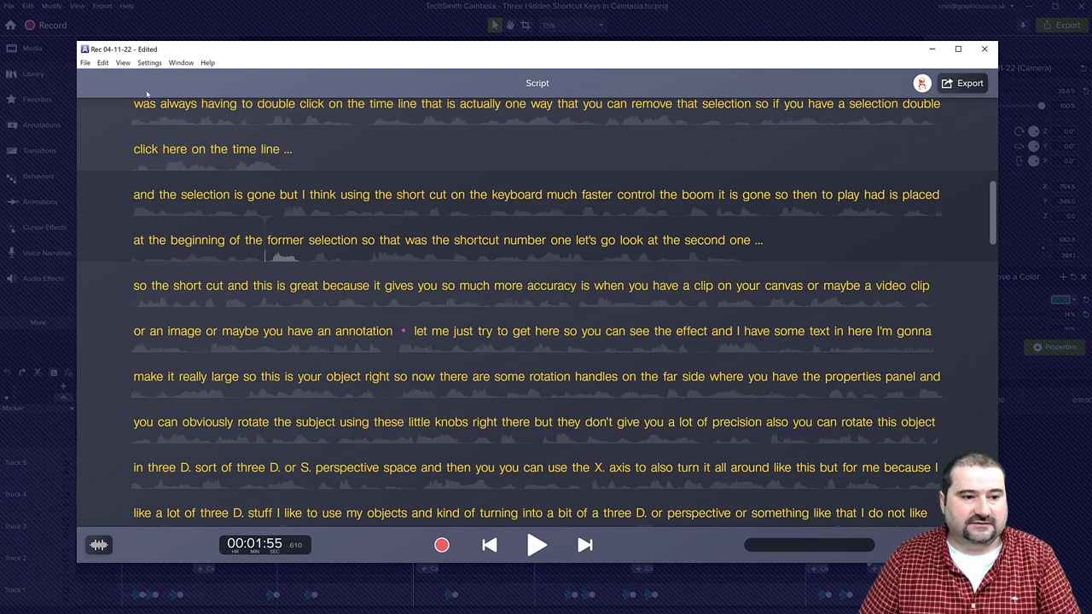
left_click(103, 63)
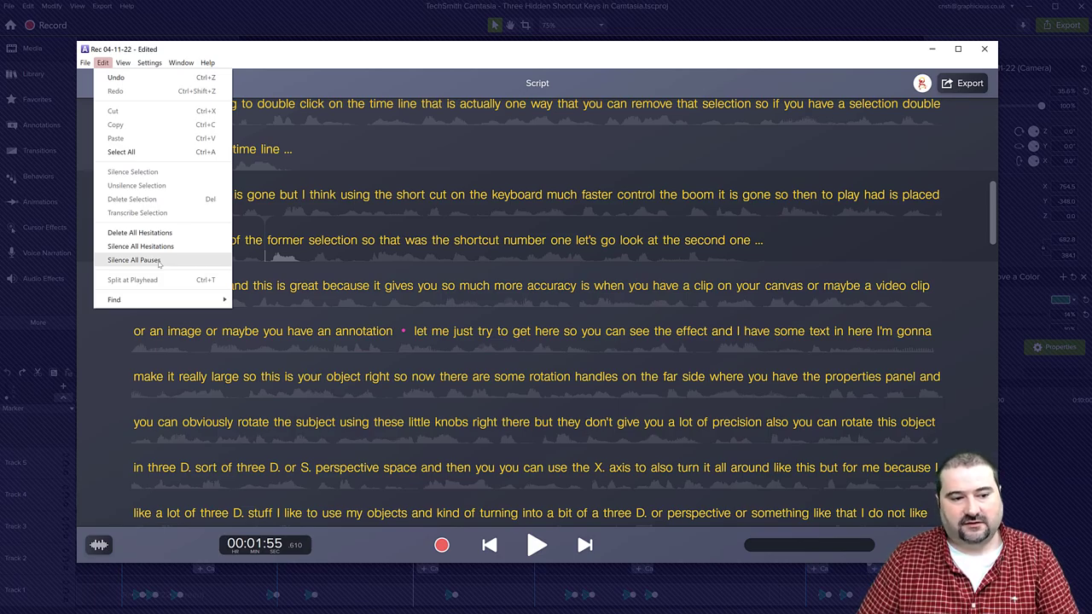
left_click(159, 234)
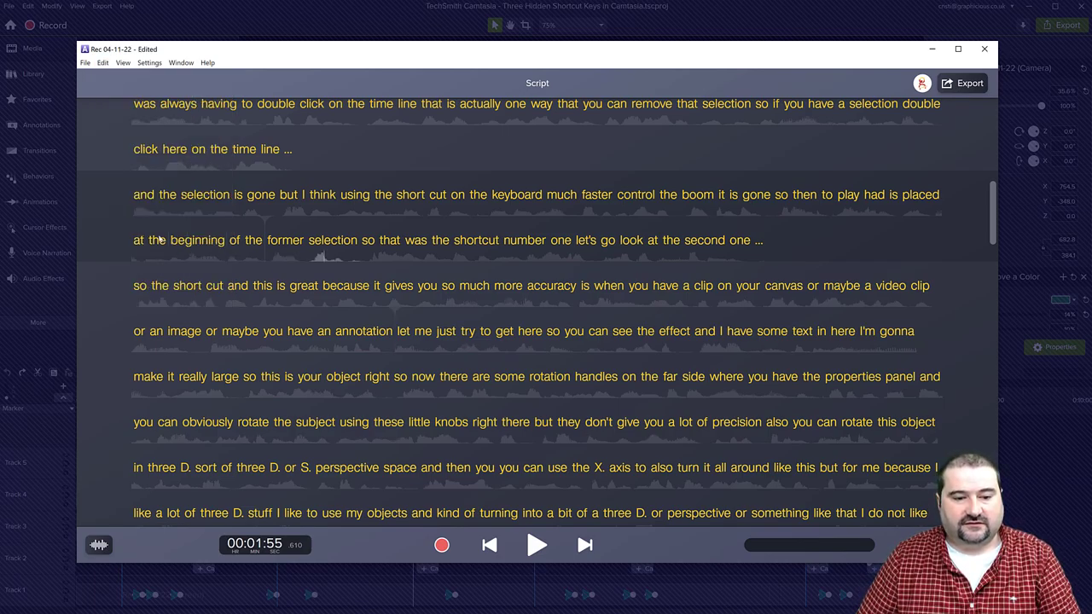
- Delete the phrases "there at the end so that's" and "sometimes I may use the full opacity" from the script
scroll(461, 363, "down", 10)
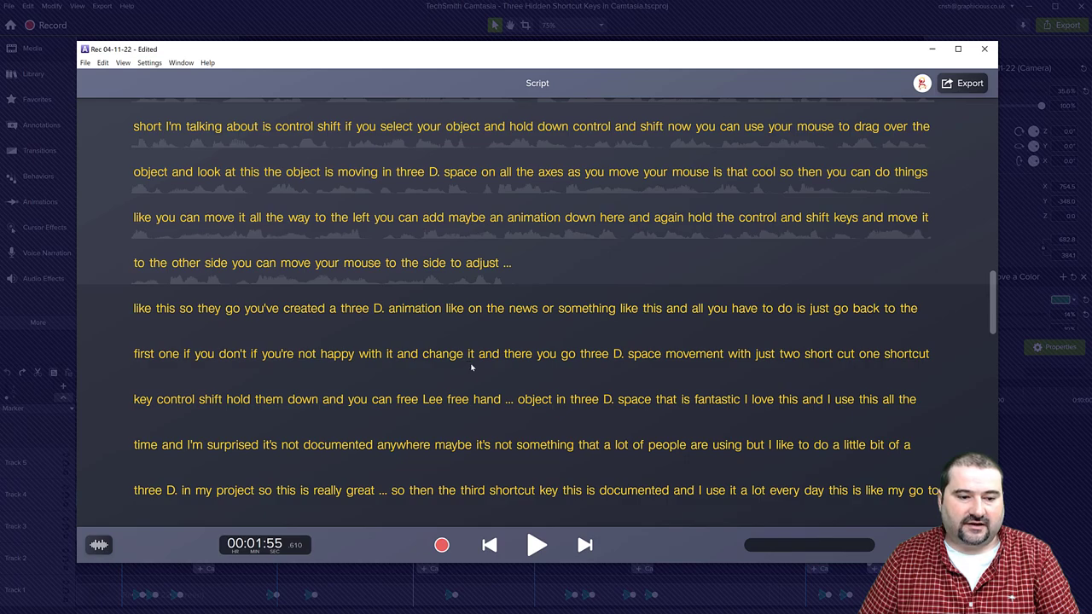
scroll(459, 360, "down", 8)
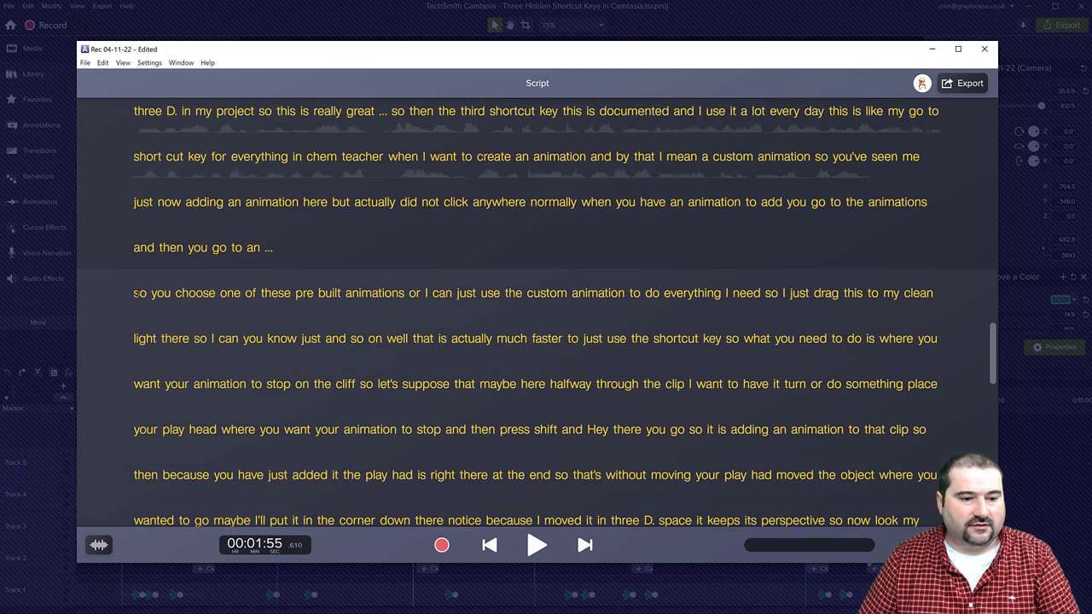
scroll(335, 321, "down", 5)
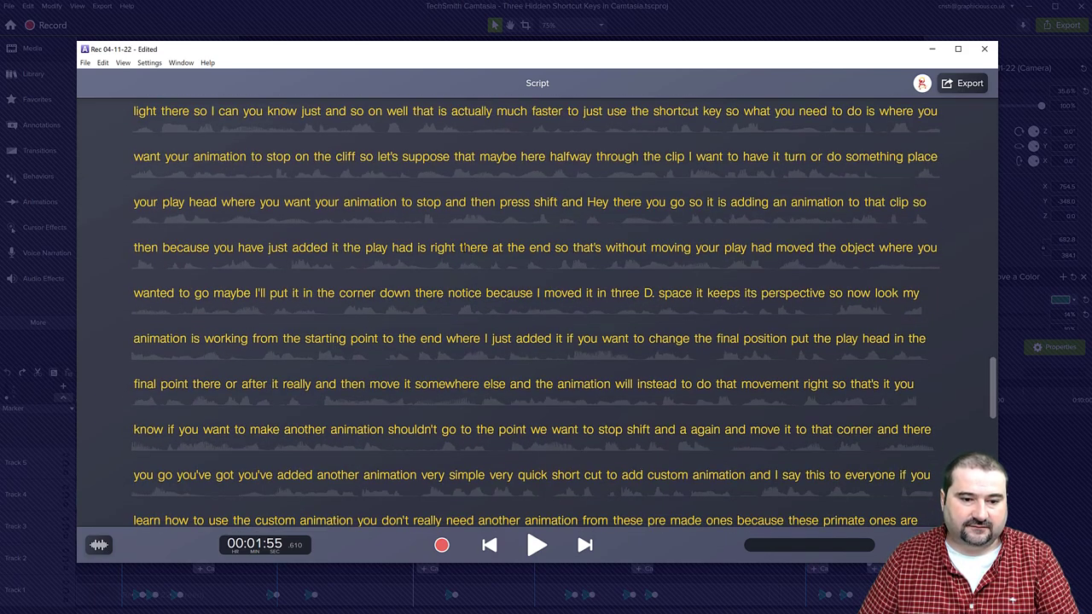
left_click_drag(459, 249, 589, 249)
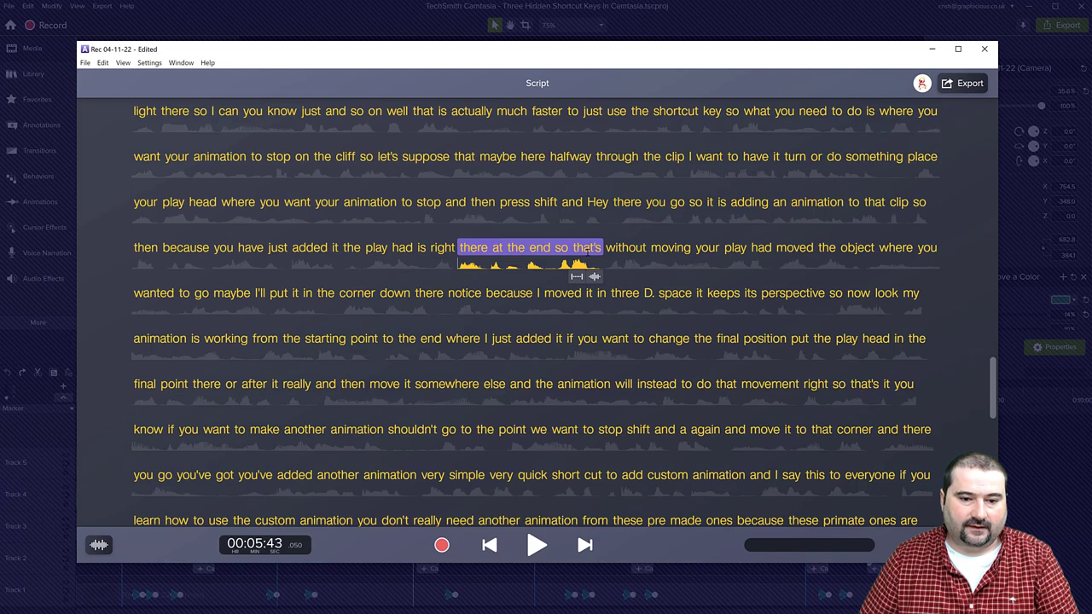
key("Delete")
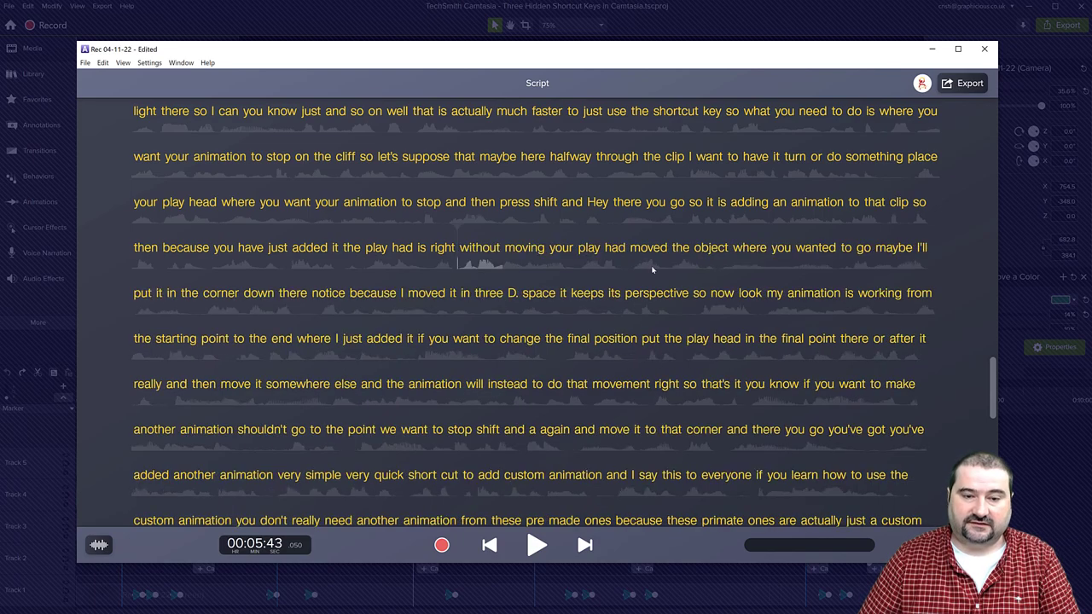
scroll(652, 269, "down", 5)
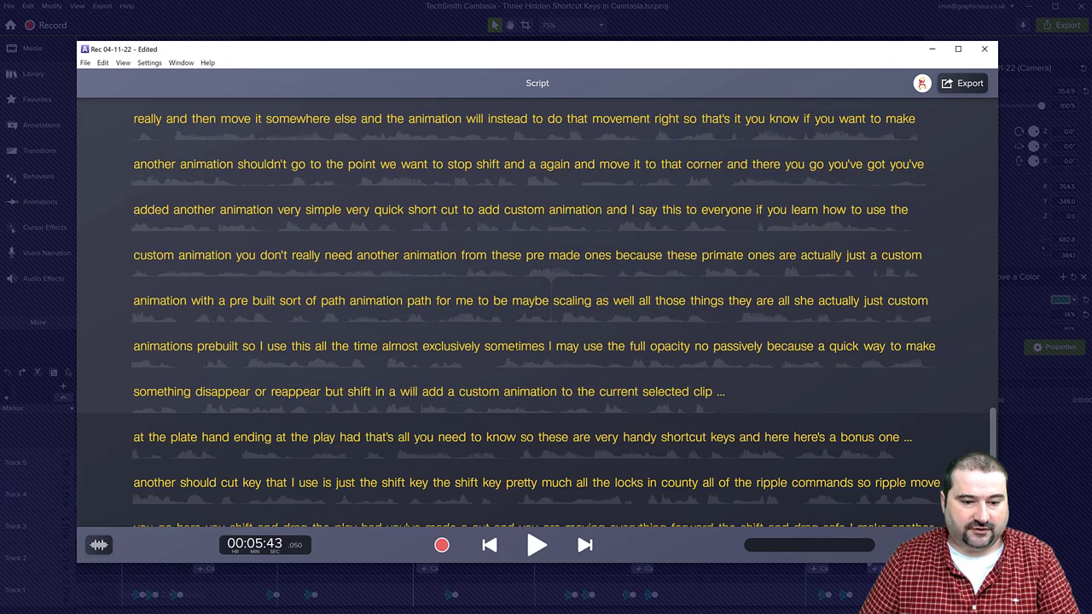
left_click_drag(484, 346, 668, 346)
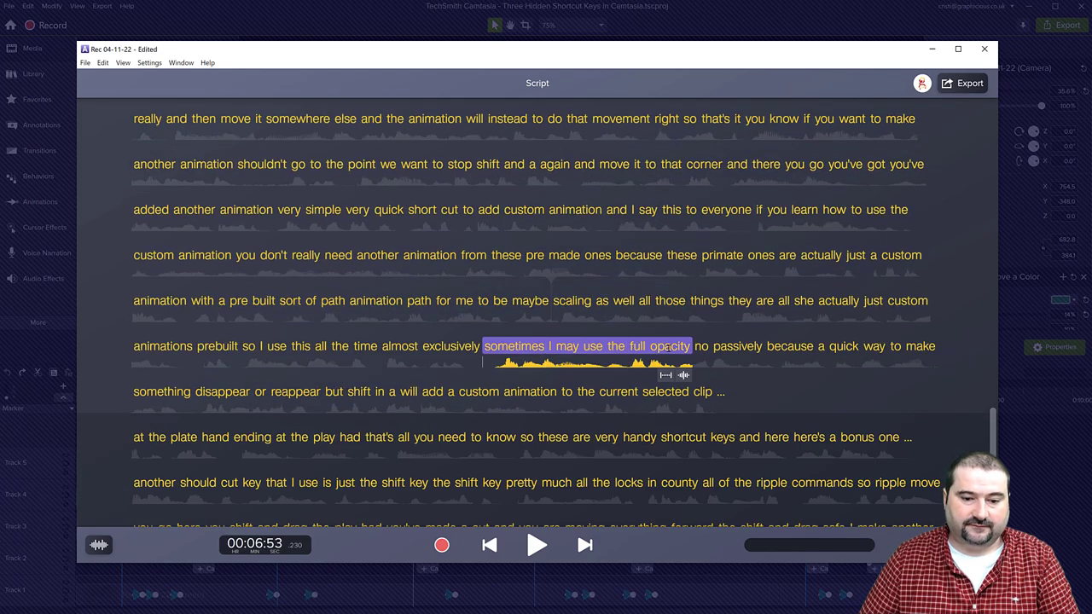
key("Delete")
- Delete "can watch this on the screen right" near the script's end and select the closing-sentence passage starting at "one already so thanks again"
scroll(668, 345, "down", 7)
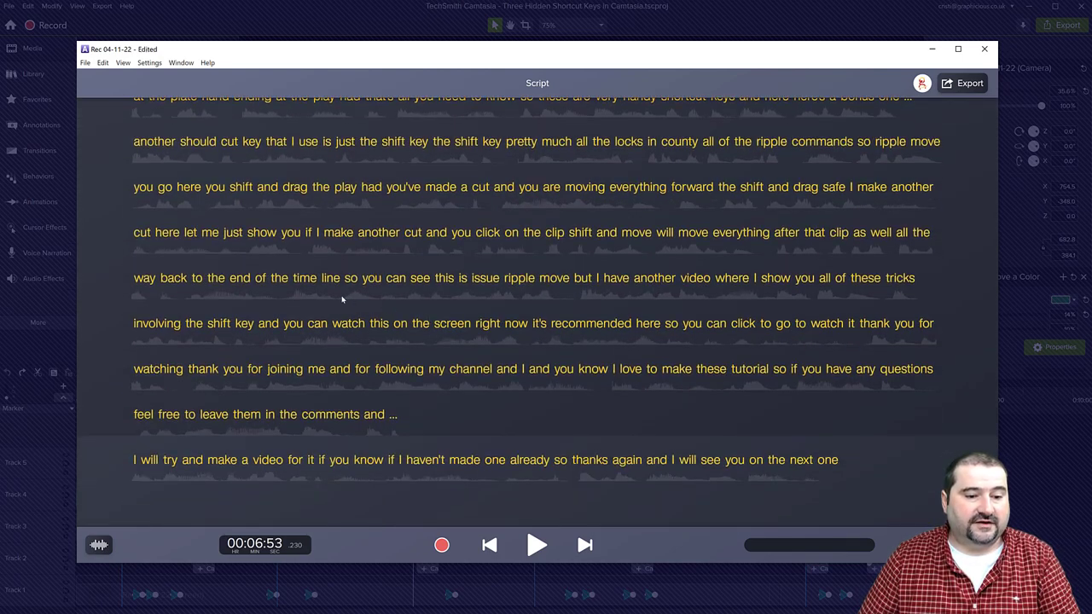
double_click(318, 323)
left_click_drag(317, 324, 489, 325)
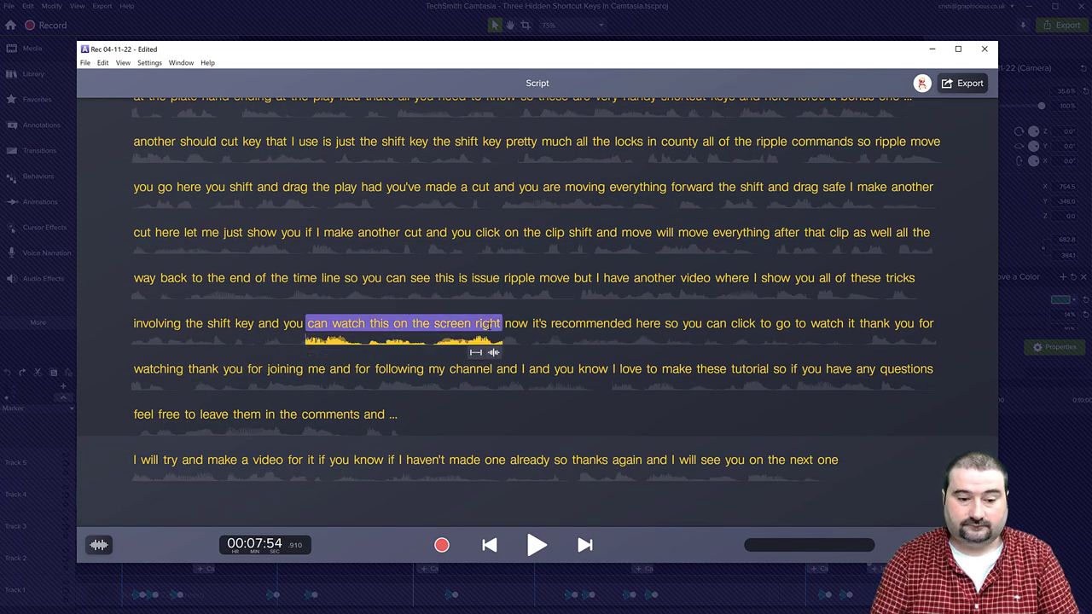
key("Delete")
double_click(497, 460)
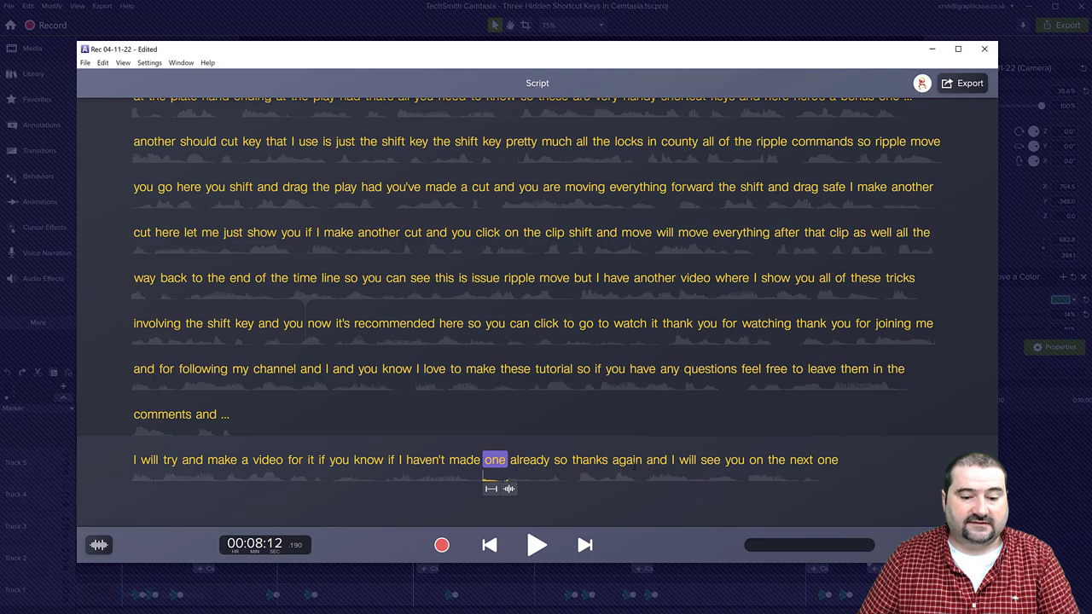
left_click(661, 461, "shift")
- Play the opening of the script from the word "hello" and stop after "keep you long"
scroll(660, 341, "up", 10)
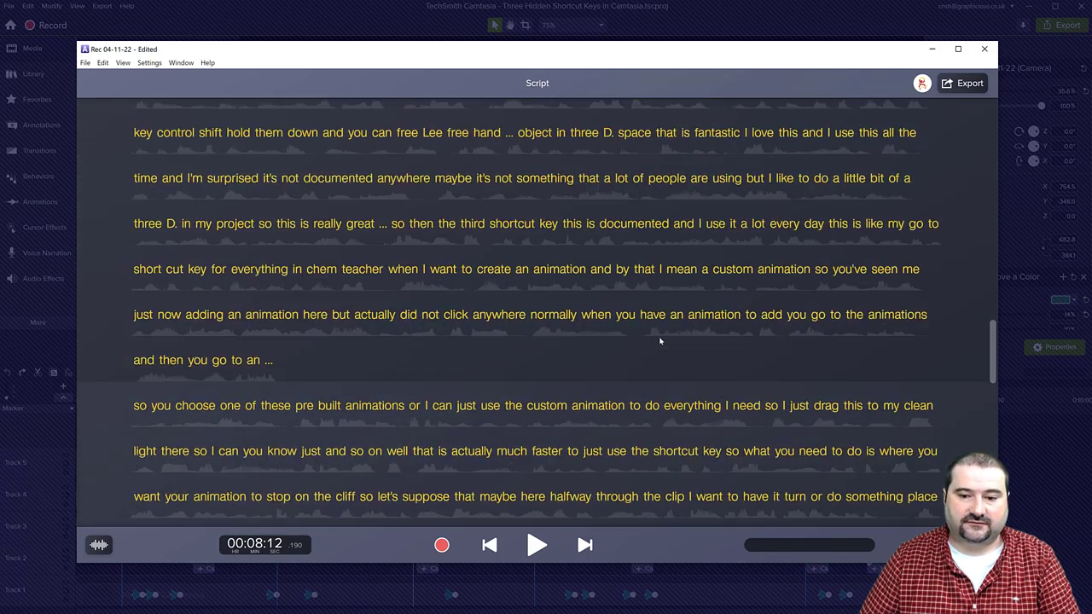
scroll(660, 342, "up", 15)
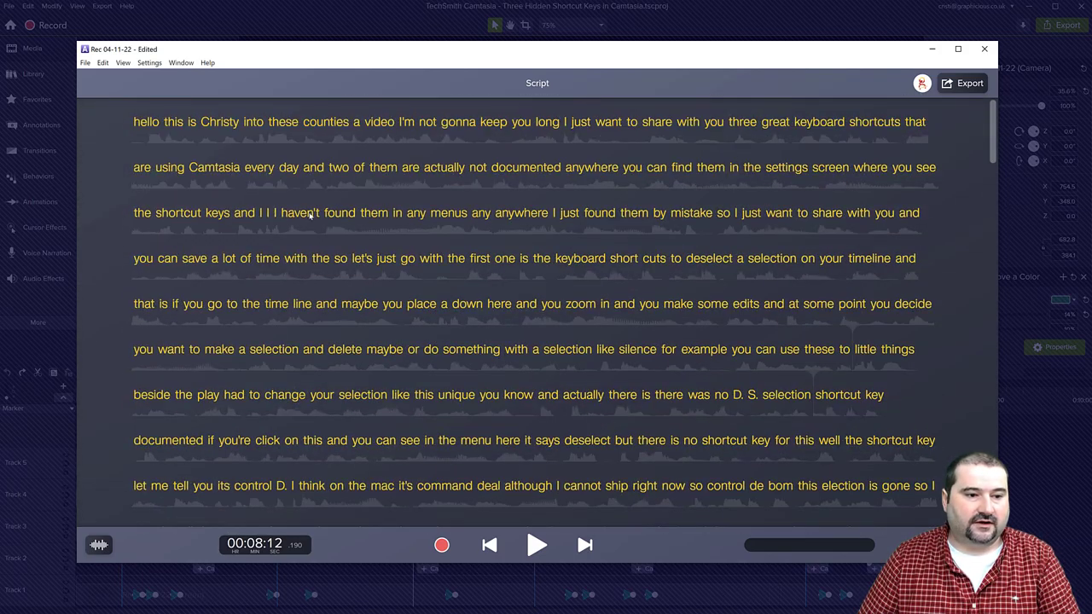
double_click(137, 121)
key("space")
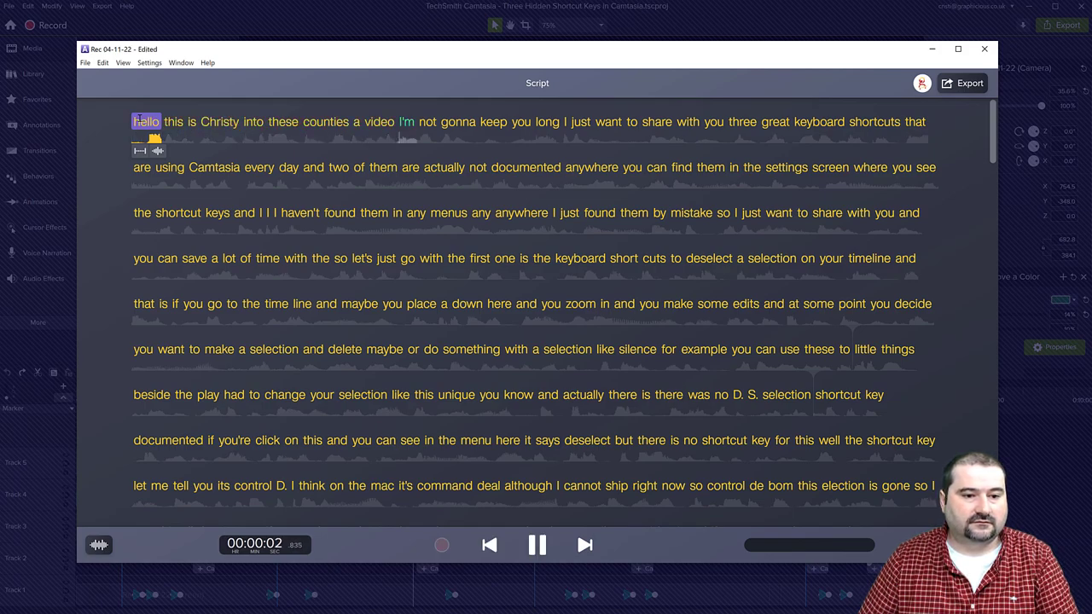
key("space")
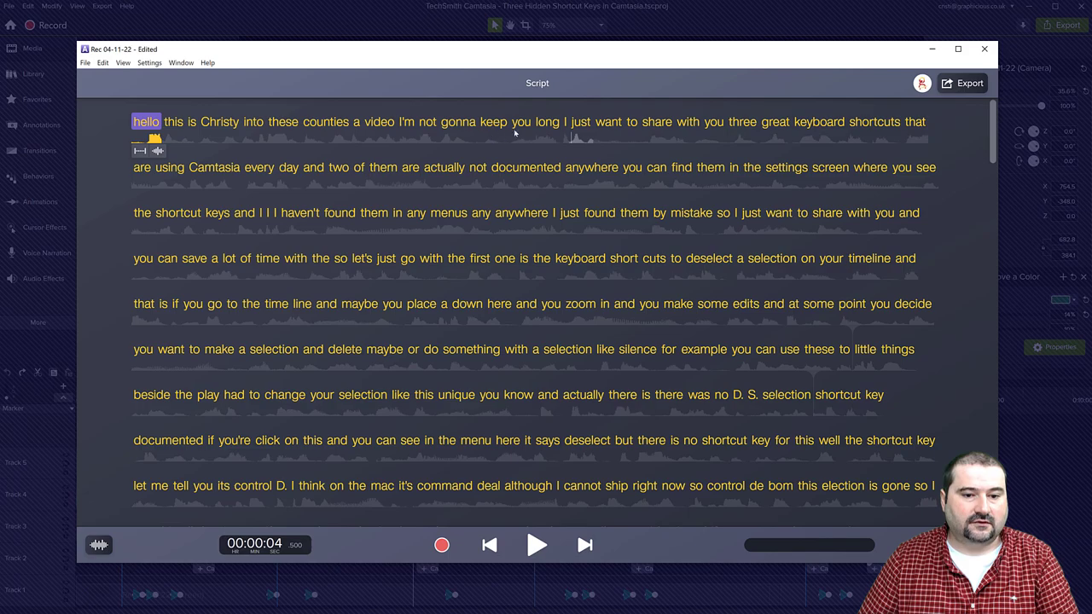
- Delete the opening passage from "I just want to share with you" through "actually not documented anywhere"
double_click(564, 124)
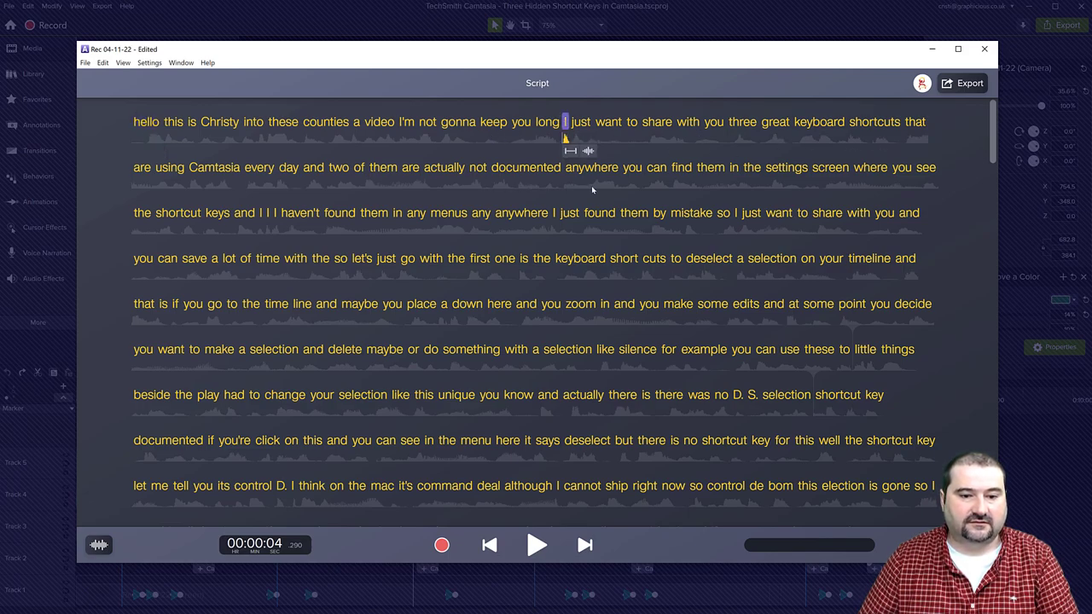
left_click_drag(565, 137, 604, 169)
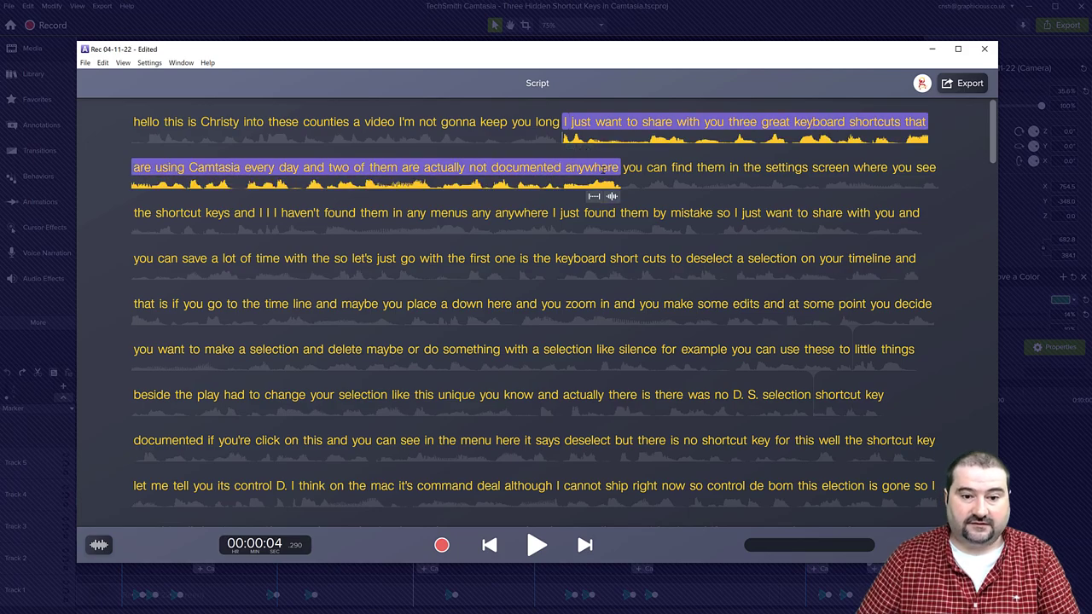
key("Delete")
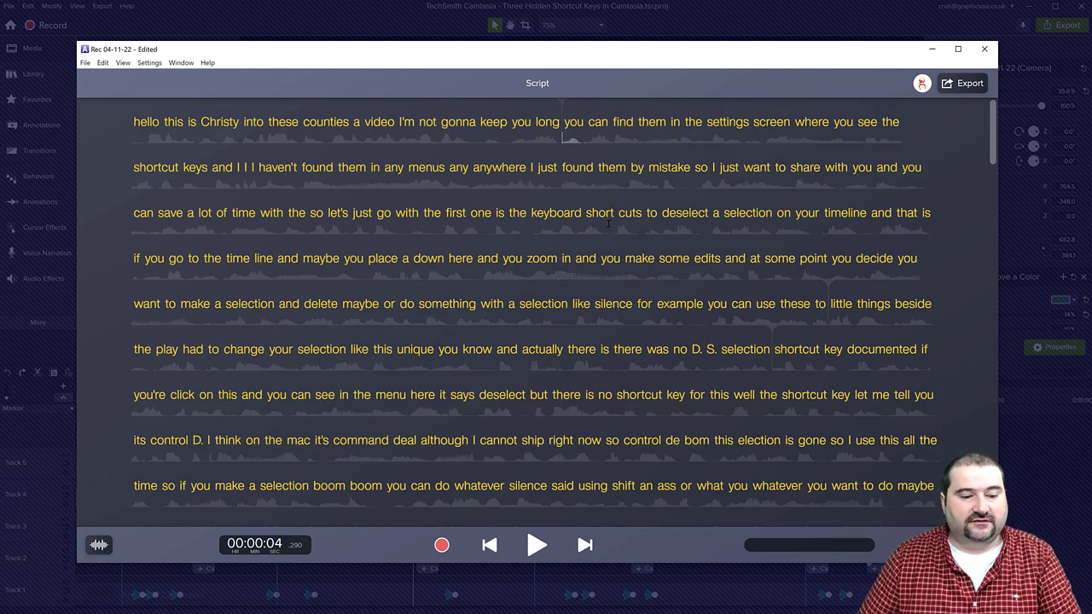
- Export the edits to Camtasia with the Edit Camtasia Timeline option into the original project, saving the Audiate project as Test
left_click(86, 64)
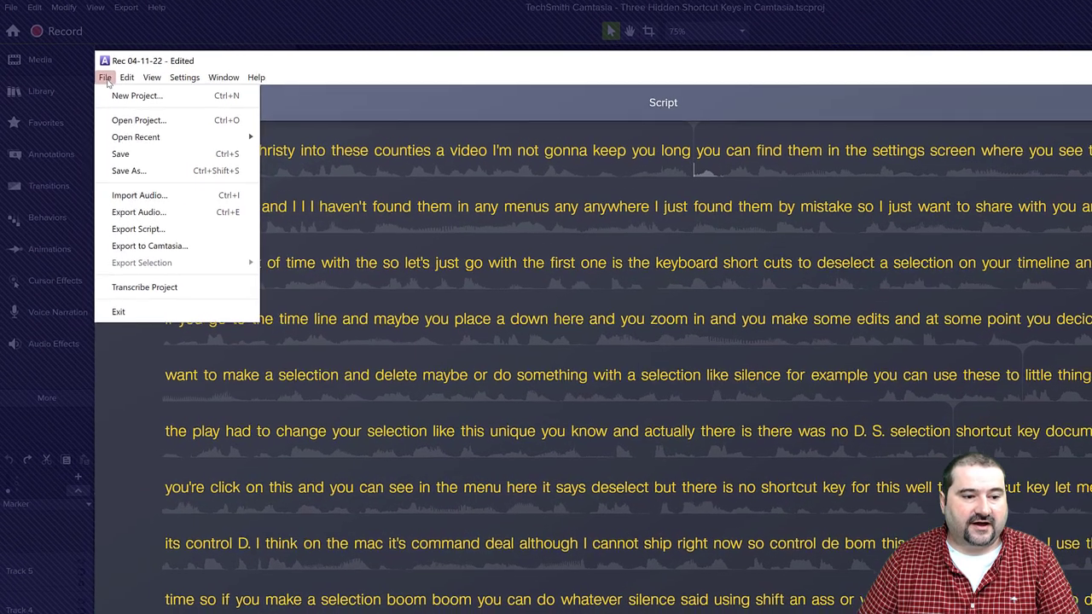
left_click(167, 254)
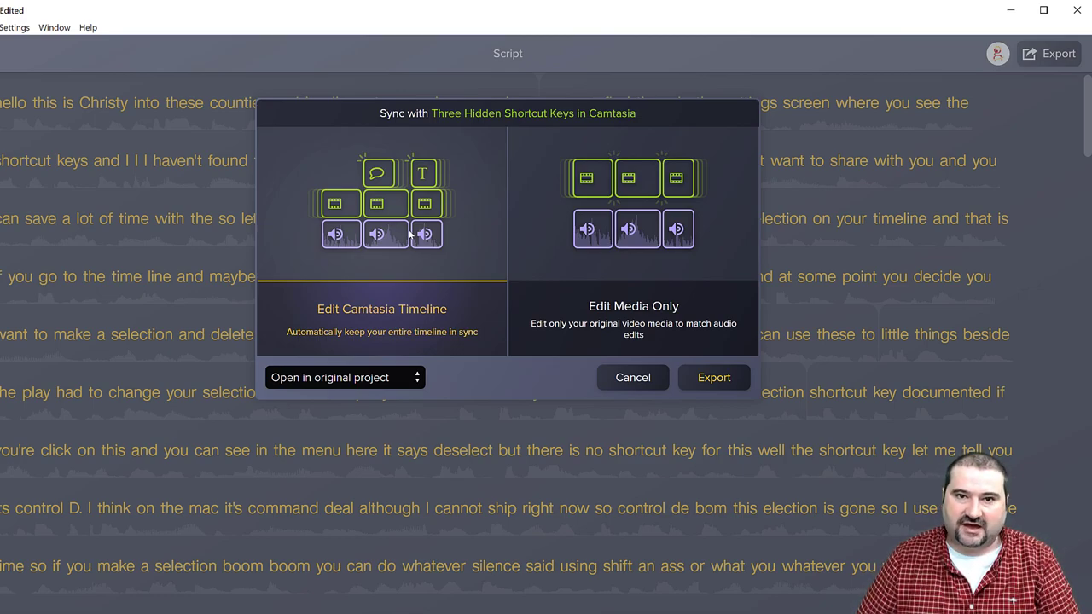
left_click(705, 383)
left_click(642, 221)
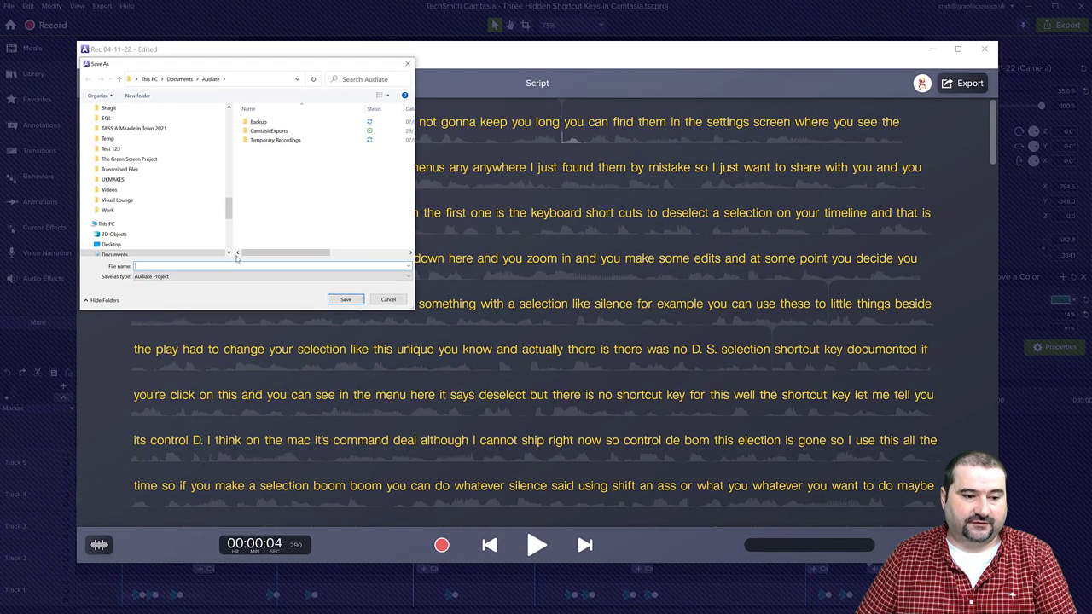
type("Test")
key("Return")
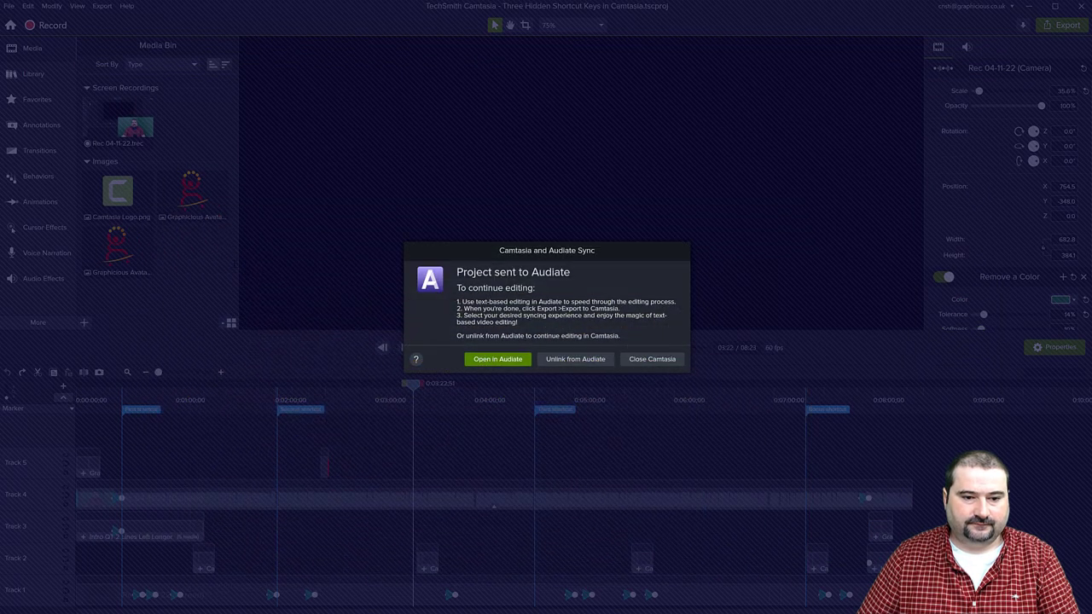
- Return to the synced Camtasia project and move the playhead to about 17 seconds to preview the timeline
key("Escape")
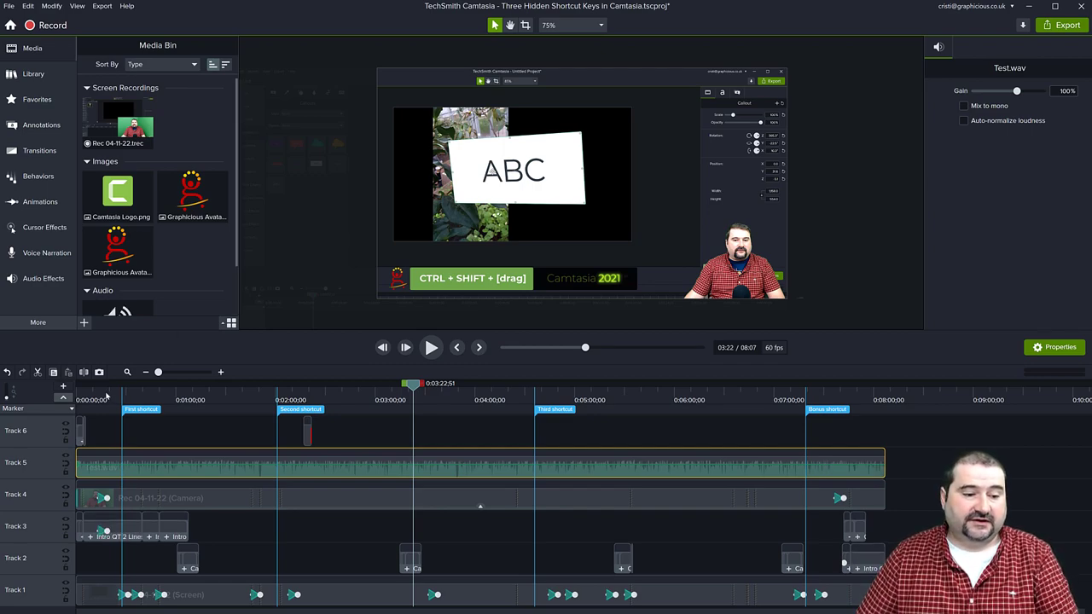
left_click(106, 397)
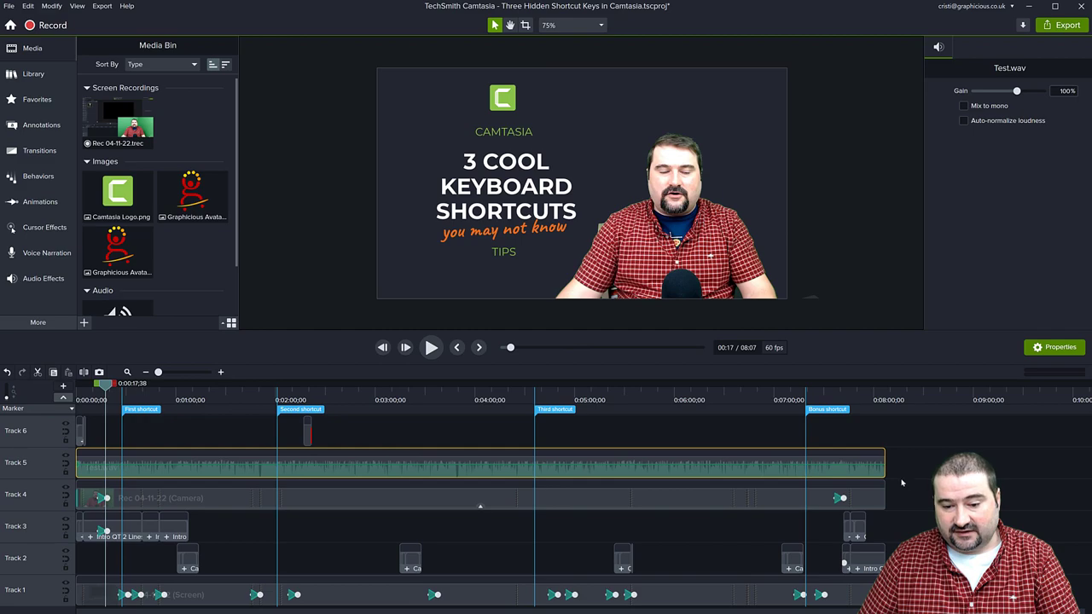
- Play the synced timeline from the very start and stop at about 6 seconds
scroll(914, 483, "up", 2)
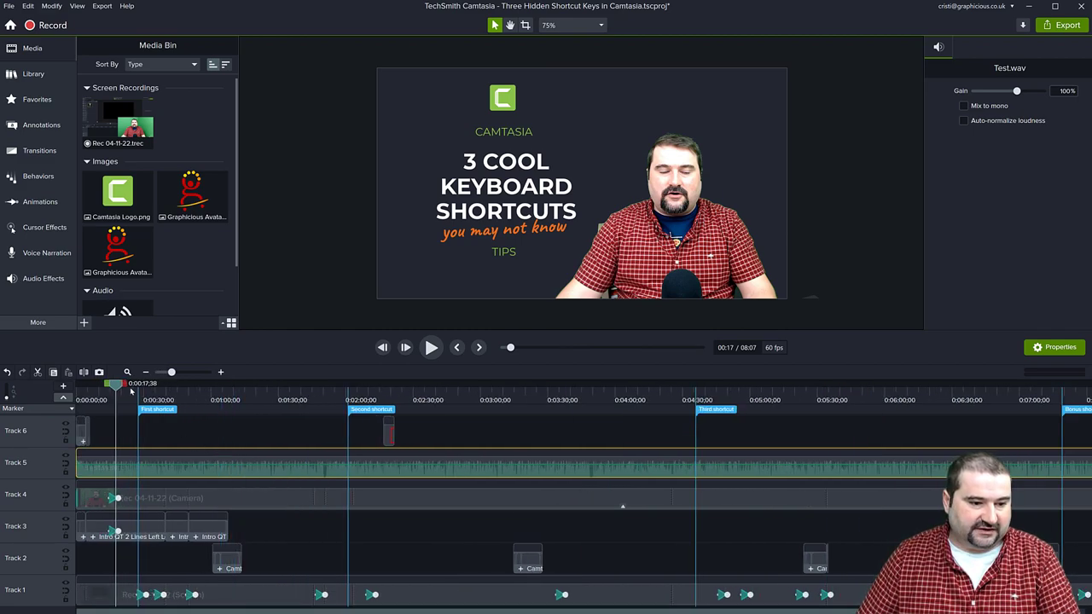
left_click_drag(114, 384, 69, 390)
scroll(98, 438, "up", 4)
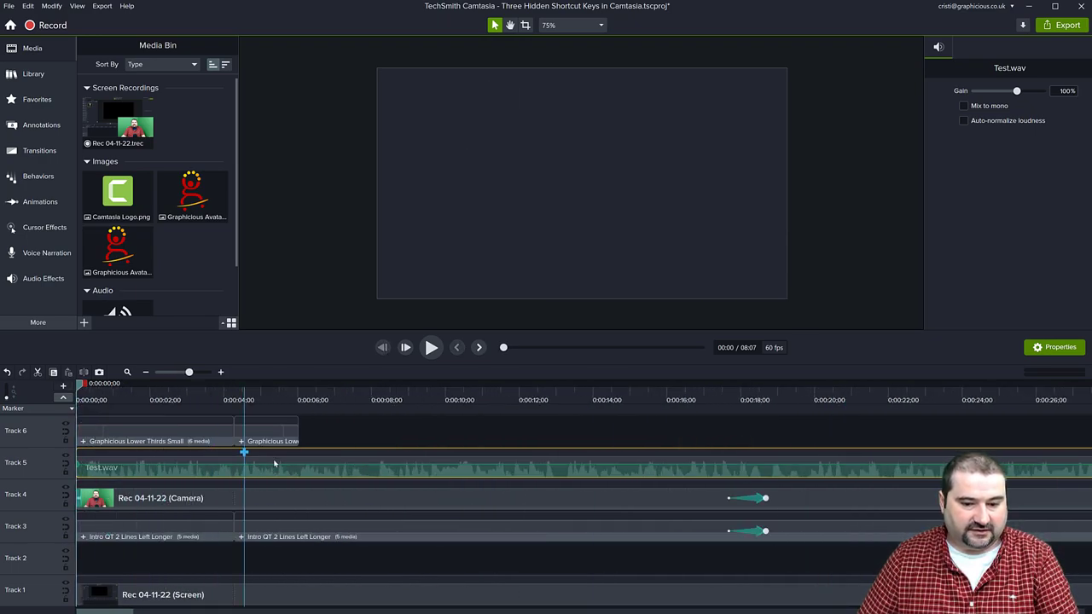
key("space")
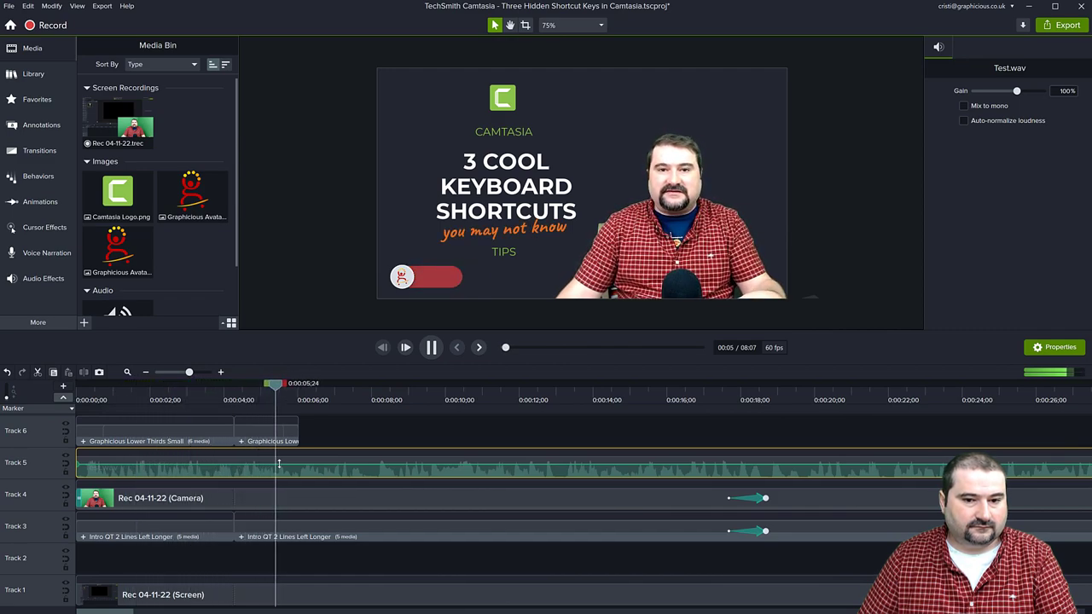
key("space")
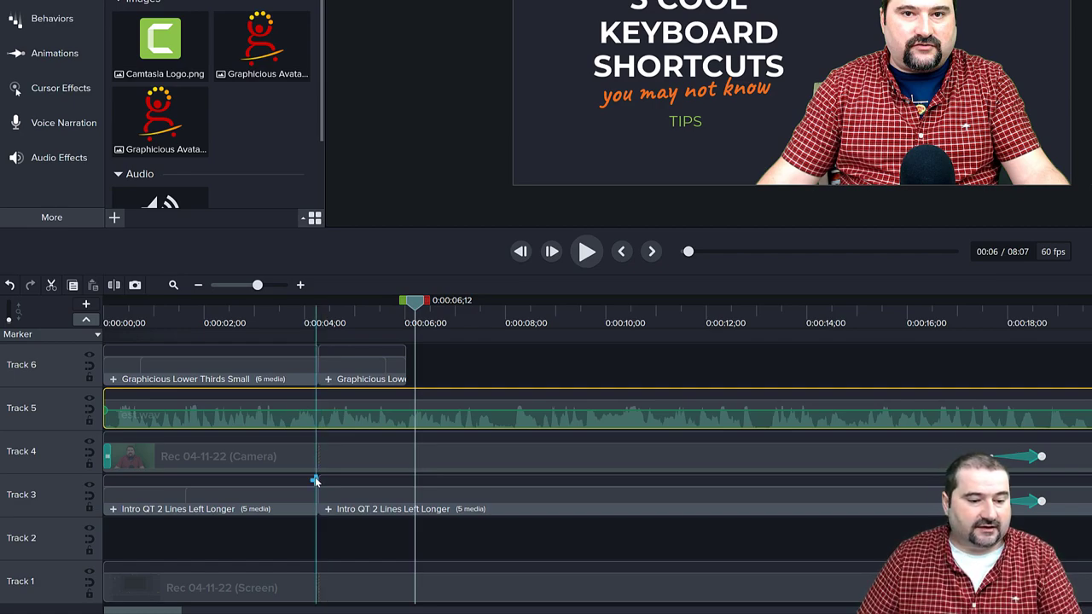
- Inspect the cut across the tracks at about 4 seconds on the timeline
scroll(311, 445, "up", 2)
scroll(298, 461, "up", 1)
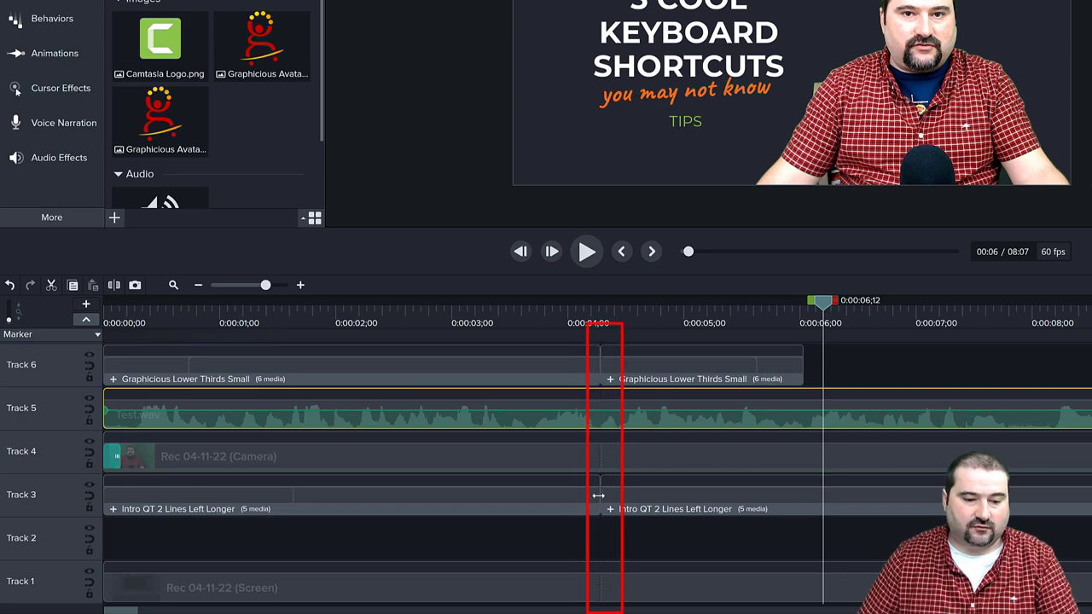
left_click(604, 377)
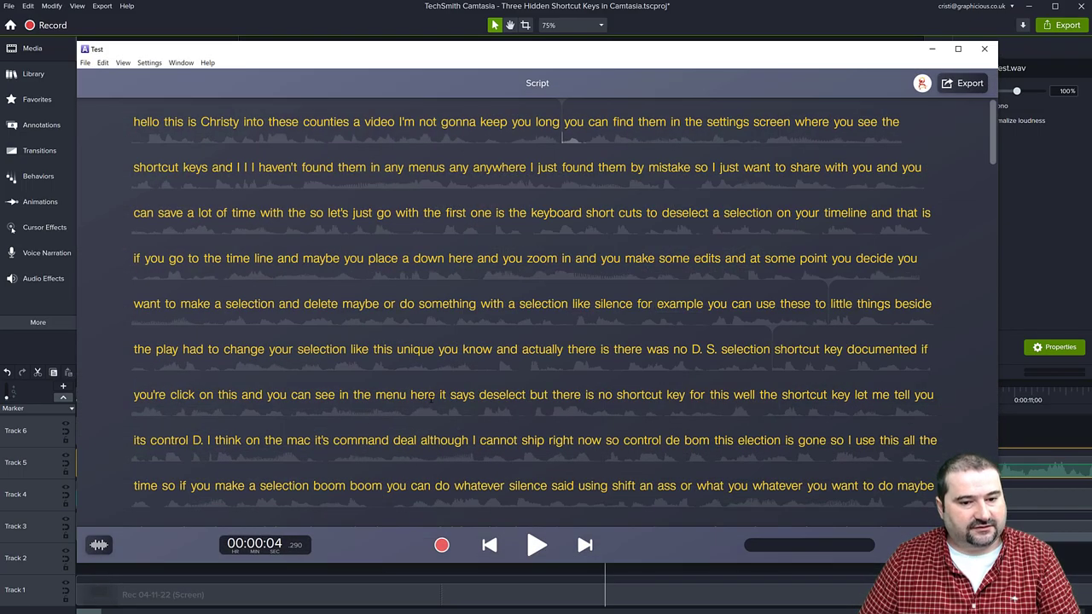
- Switch to Audiate, look through the edited script, and view the audio effects available for the output
scroll(439, 384, "down", 5)
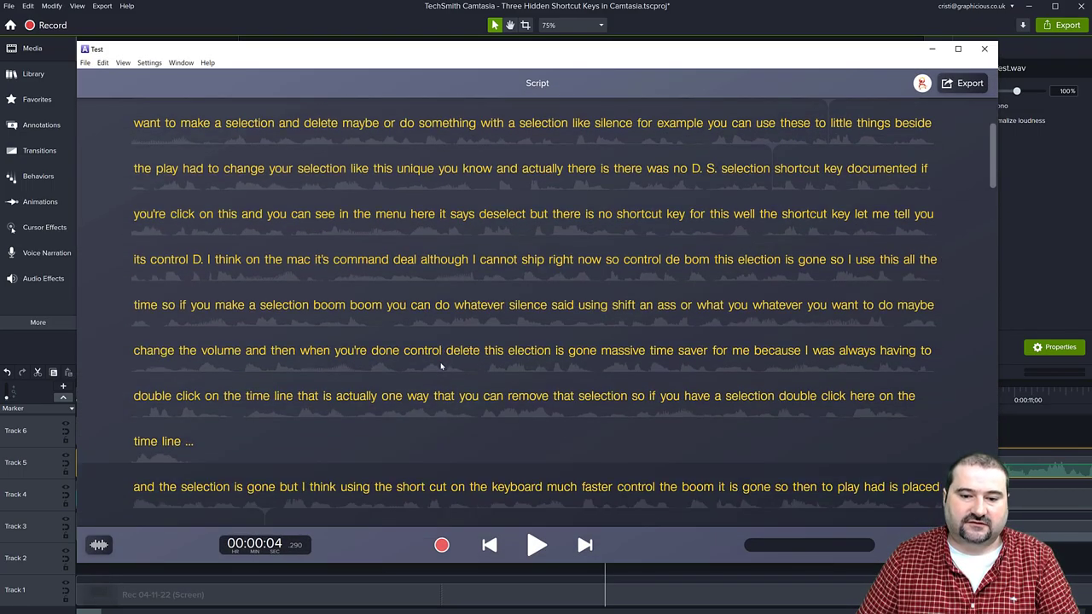
scroll(441, 366, "up", 5)
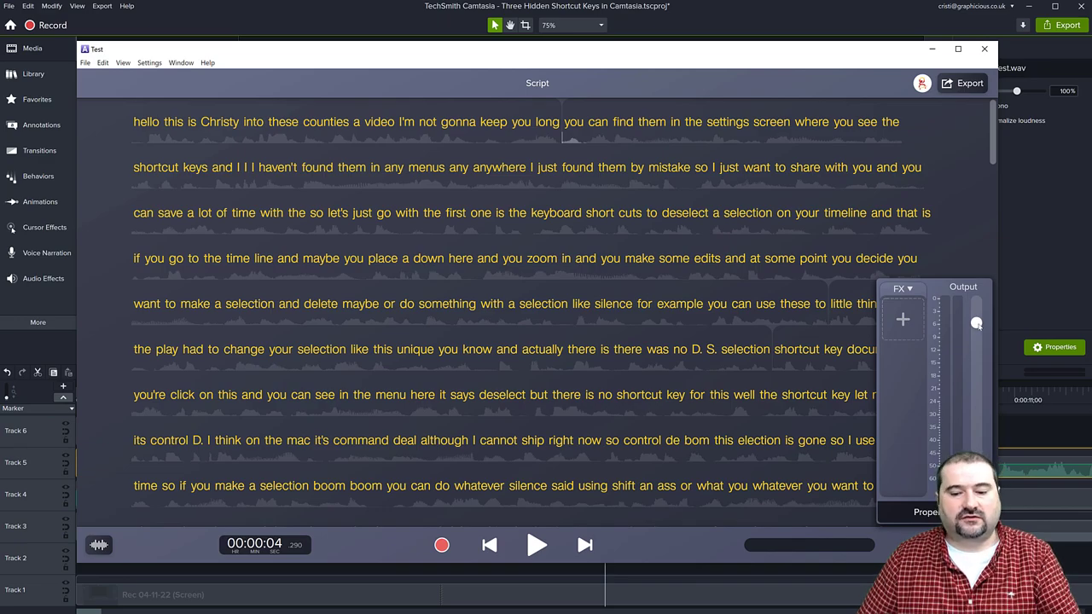
left_click(901, 315)
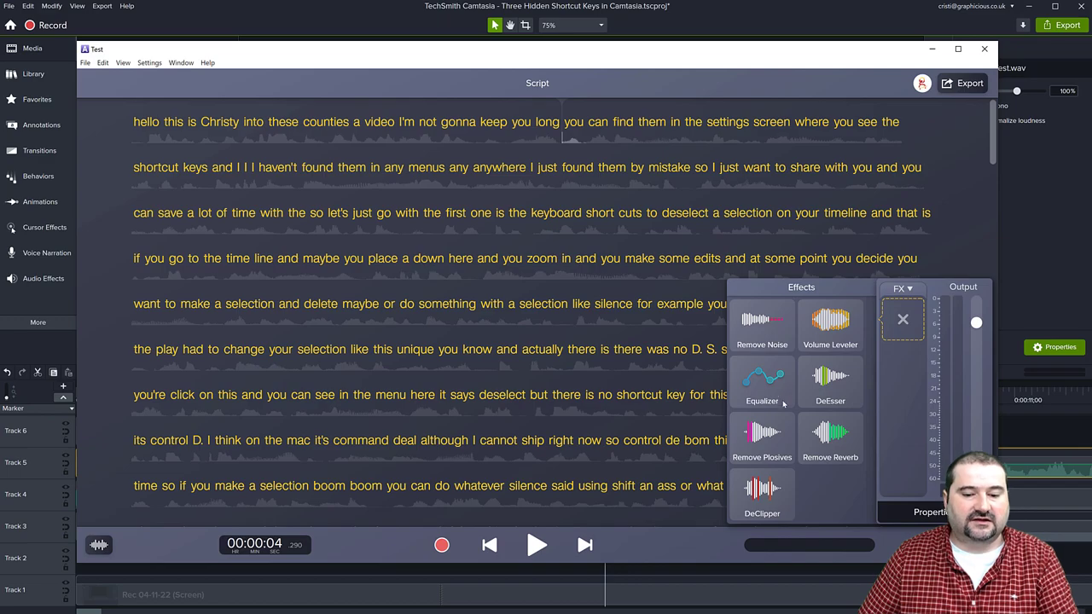
left_click(887, 546)
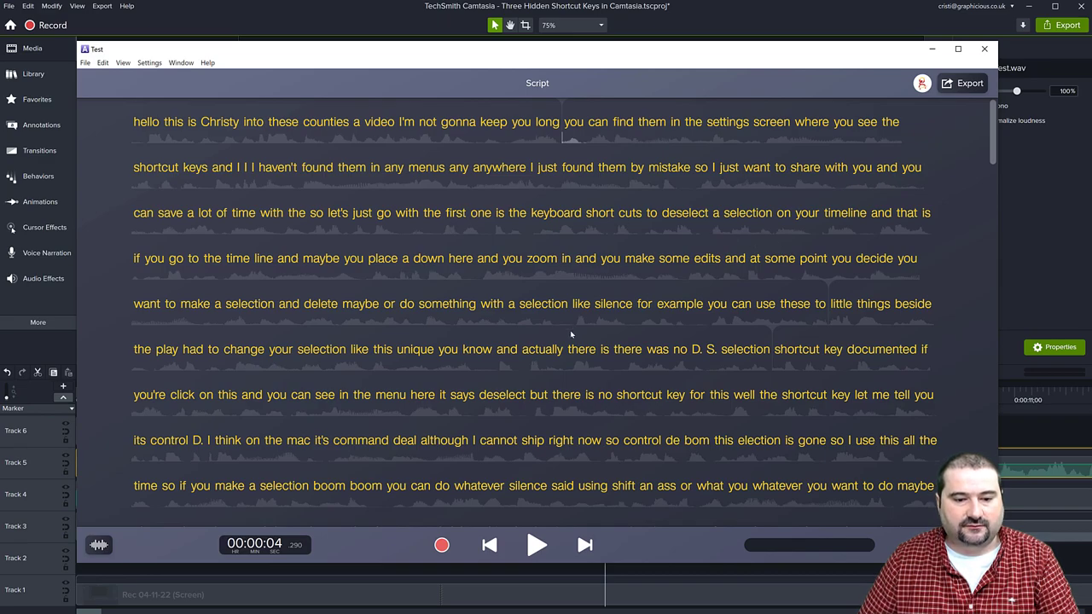
- Check the file types offered for exporting the script, cancel the export, and browse further down the transcript
left_click(85, 63)
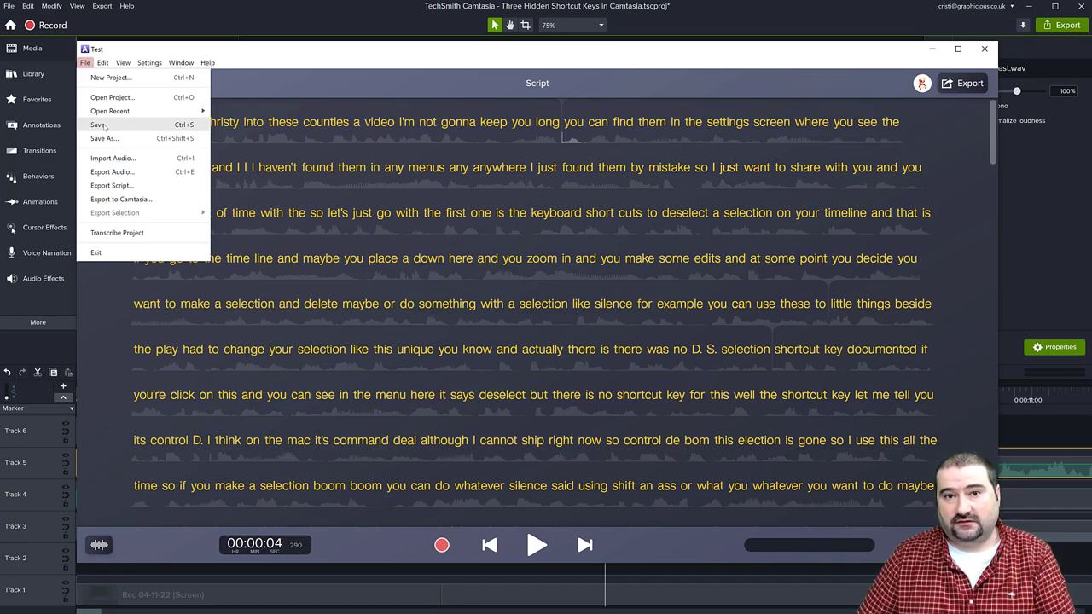
left_click(114, 186)
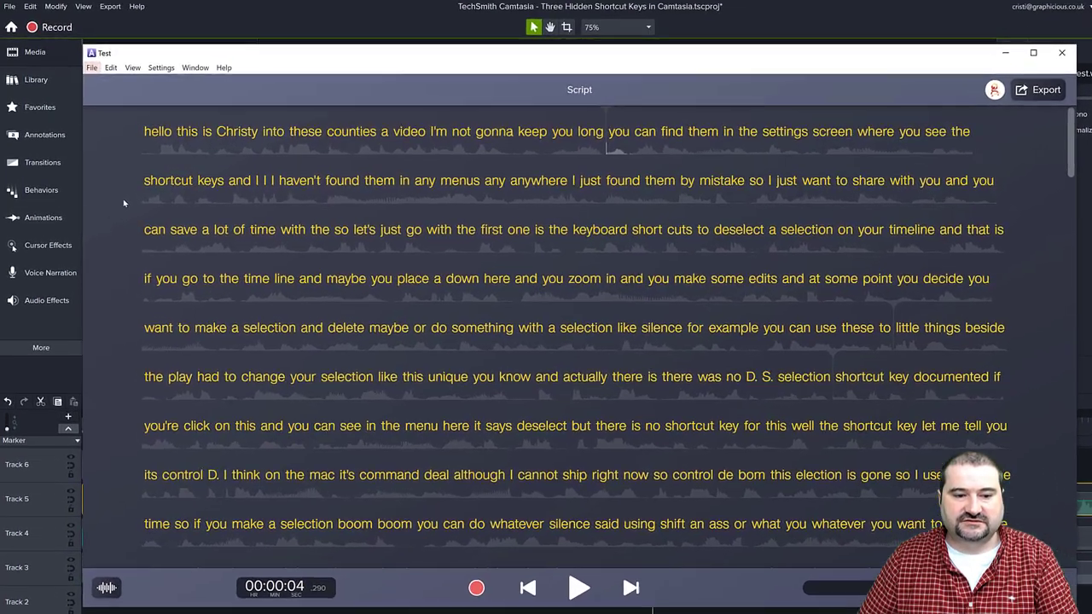
left_click(159, 276)
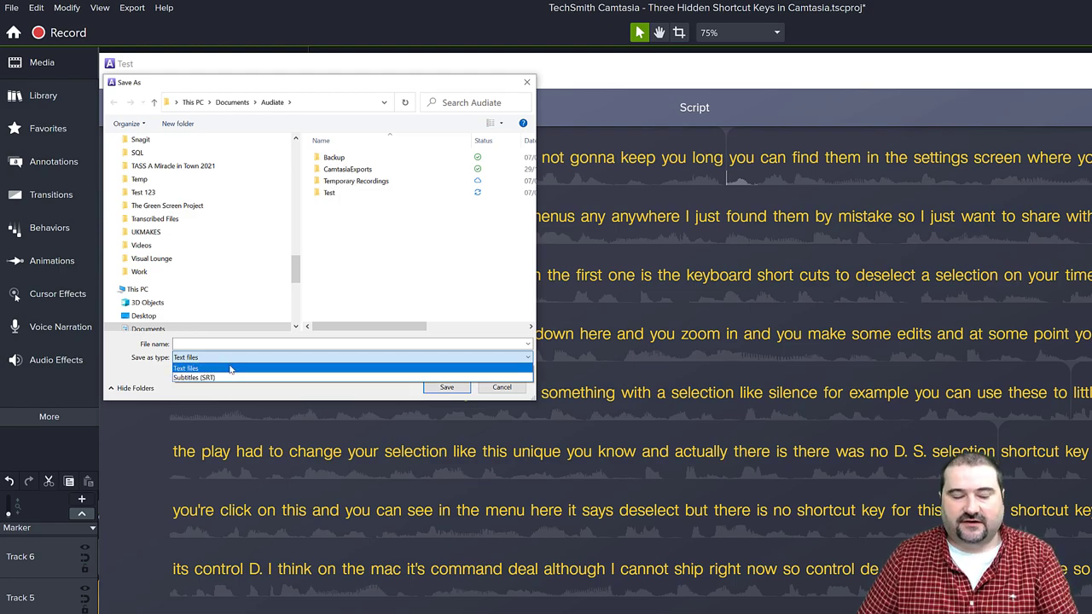
left_click(230, 369)
left_click(501, 387)
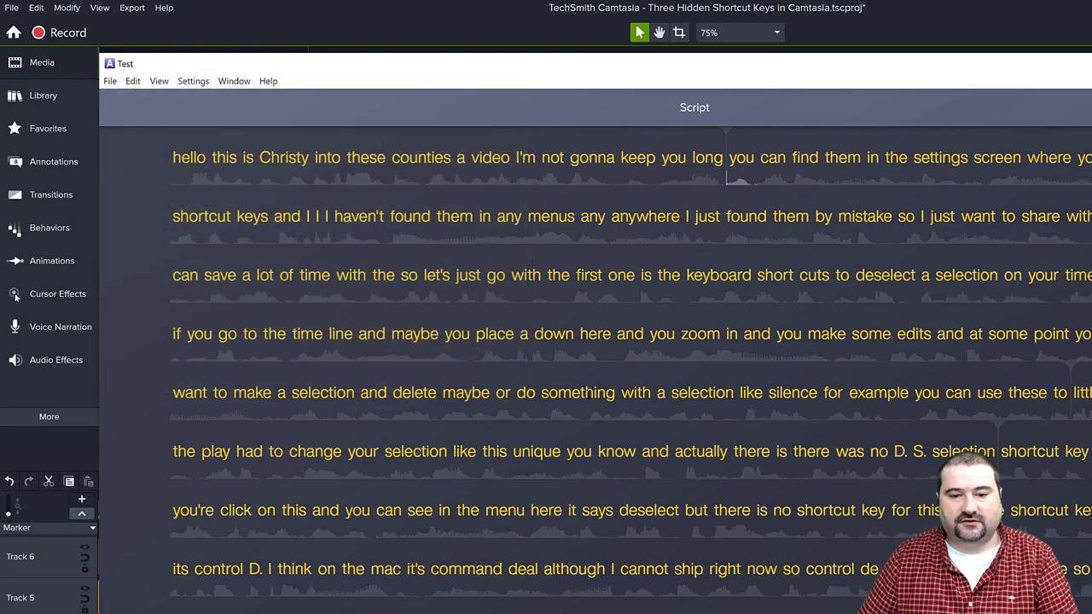
scroll(587, 394, "down", 10)
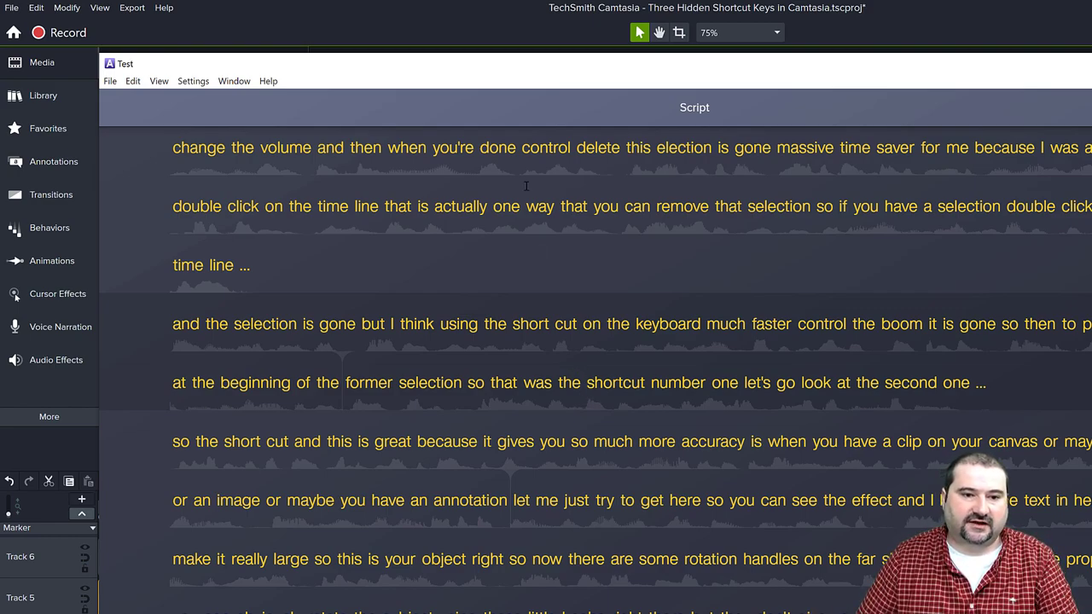
left_click(528, 16)
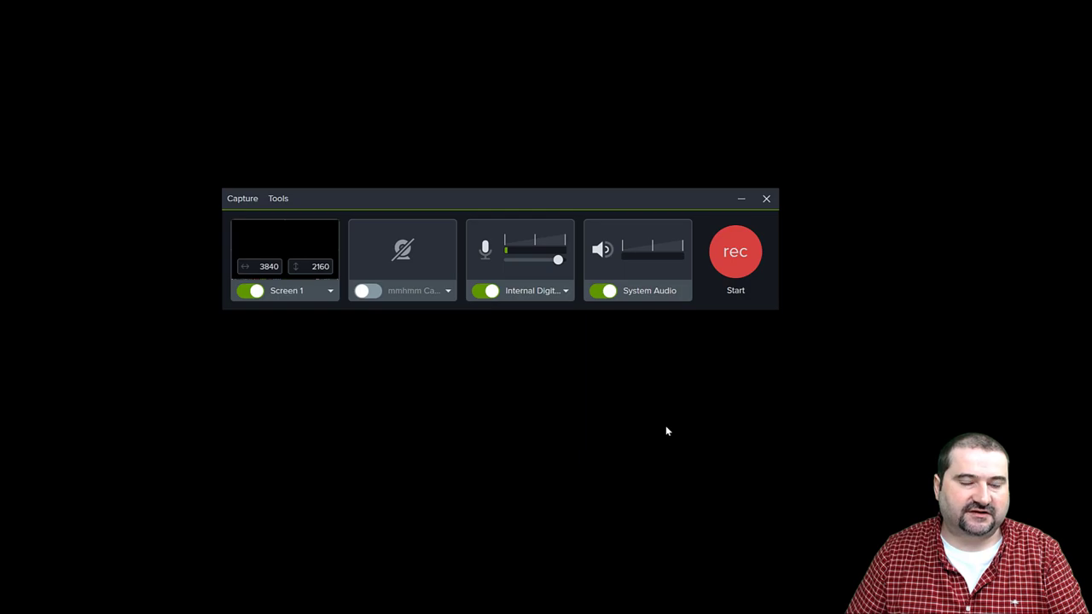
- View the recorder's camera source options and move the recorder clear of the Virtual Camera Compatibility lists
left_click(448, 292)
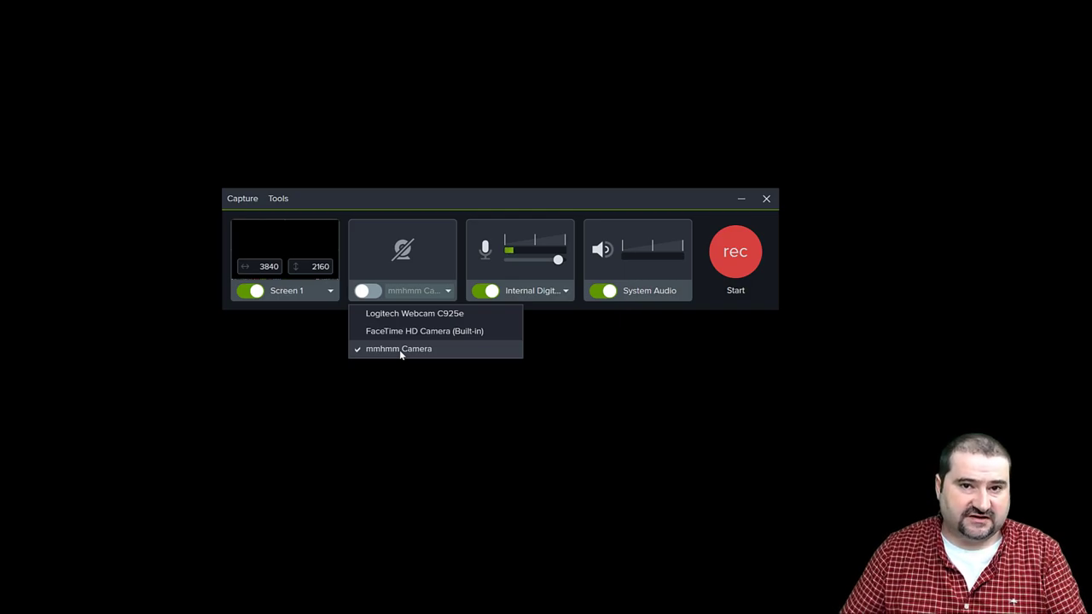
left_click(361, 456)
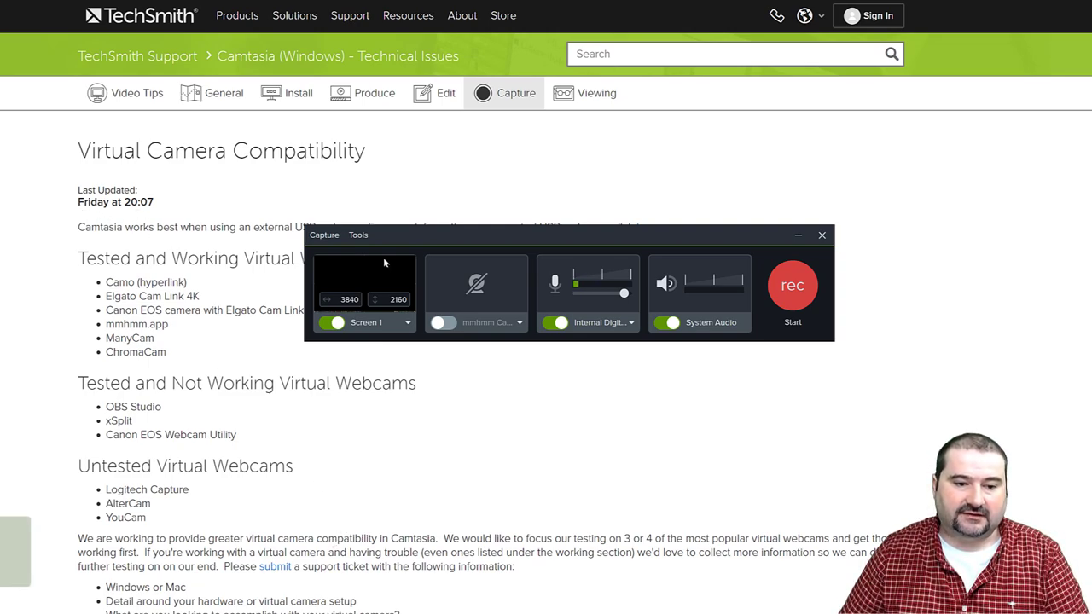
left_click_drag(438, 239, 681, 131)
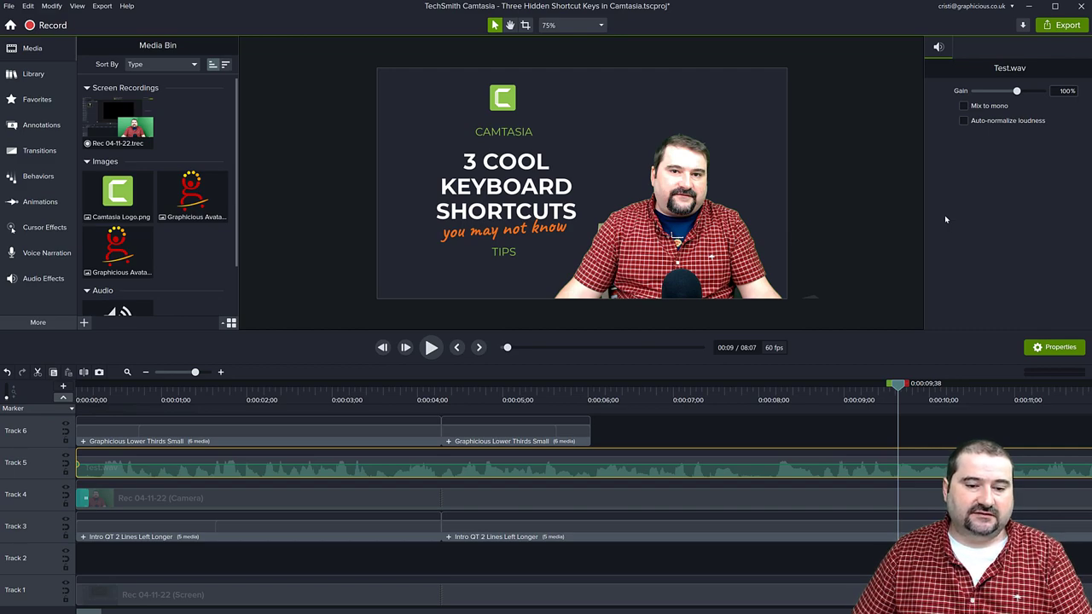
- Duplicate the Intro QT 2 Lines Left Longer title group and the Rec 04-11-22 camera clip directly on the canvas, offsetting the copies sideways
left_click_drag(800, 329, 801, 306)
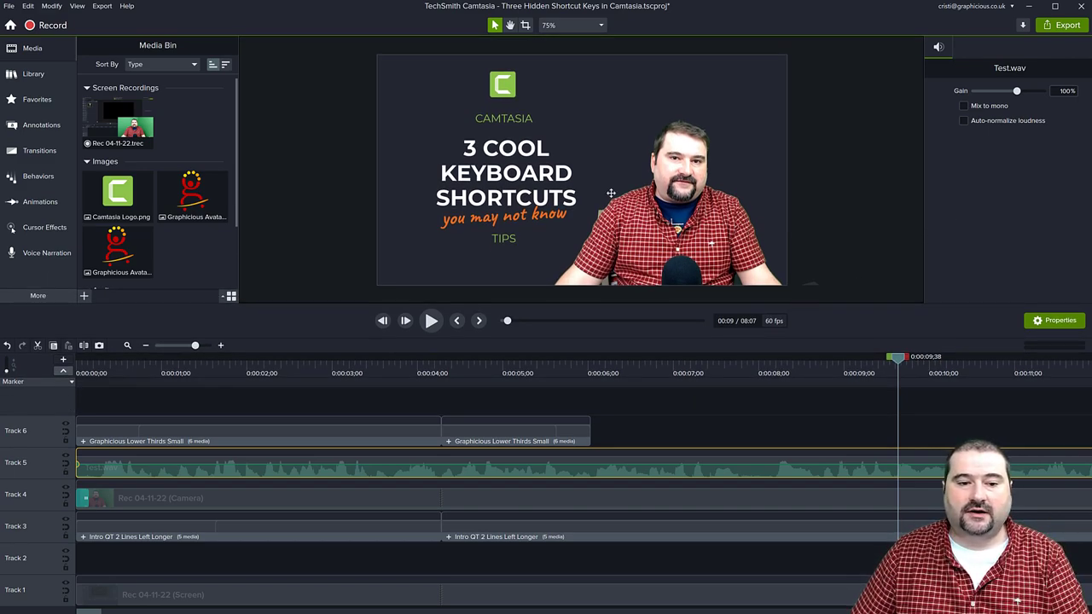
scroll(508, 133, "up", 1)
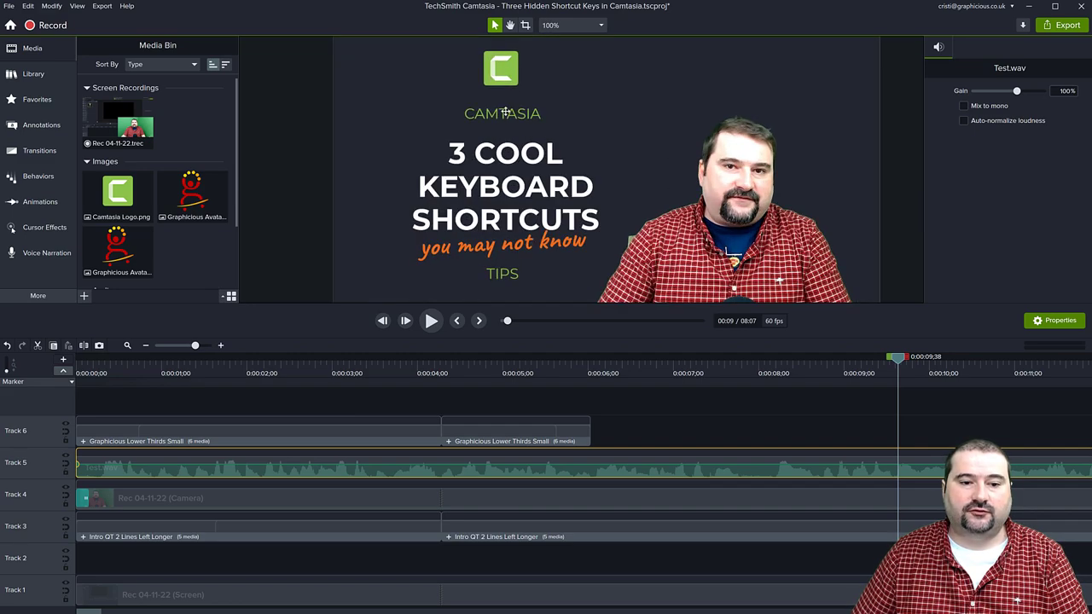
left_click(502, 70)
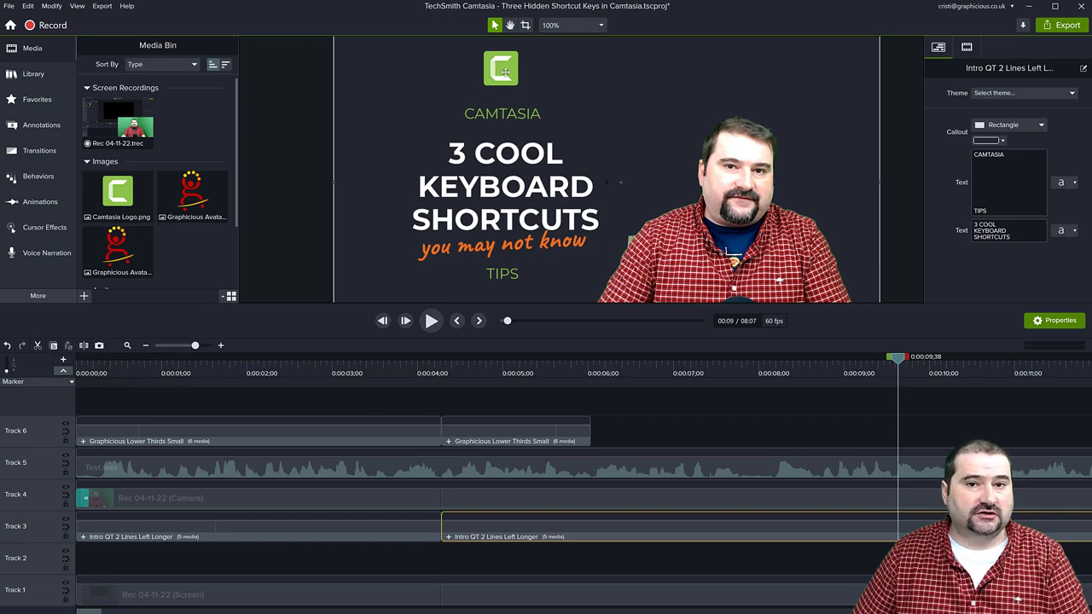
left_click_drag(502, 70, 774, 74)
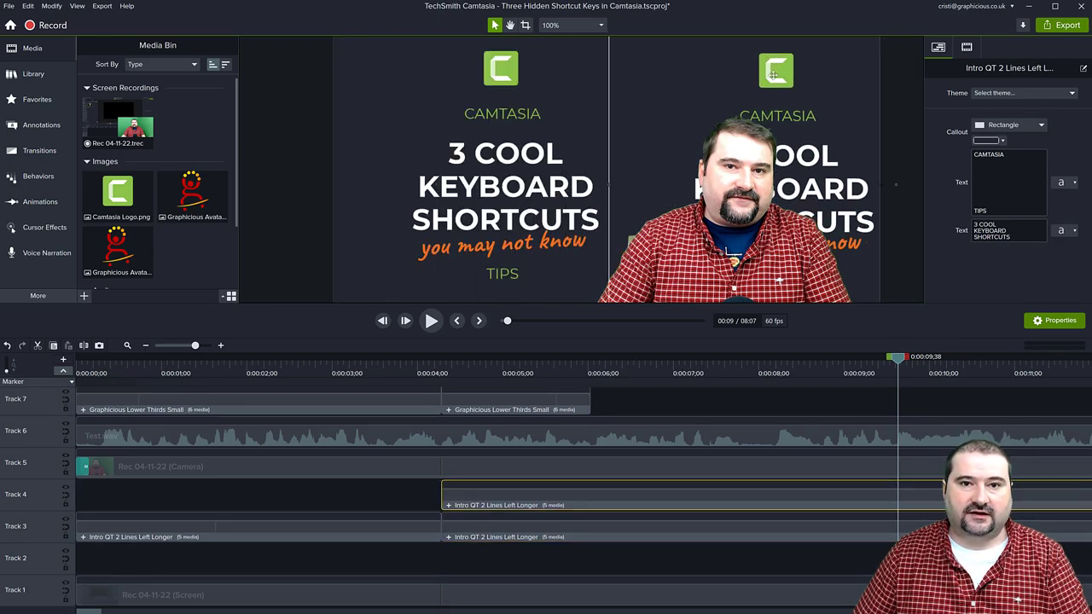
left_click_drag(732, 234, 471, 219)
left_click(471, 219)
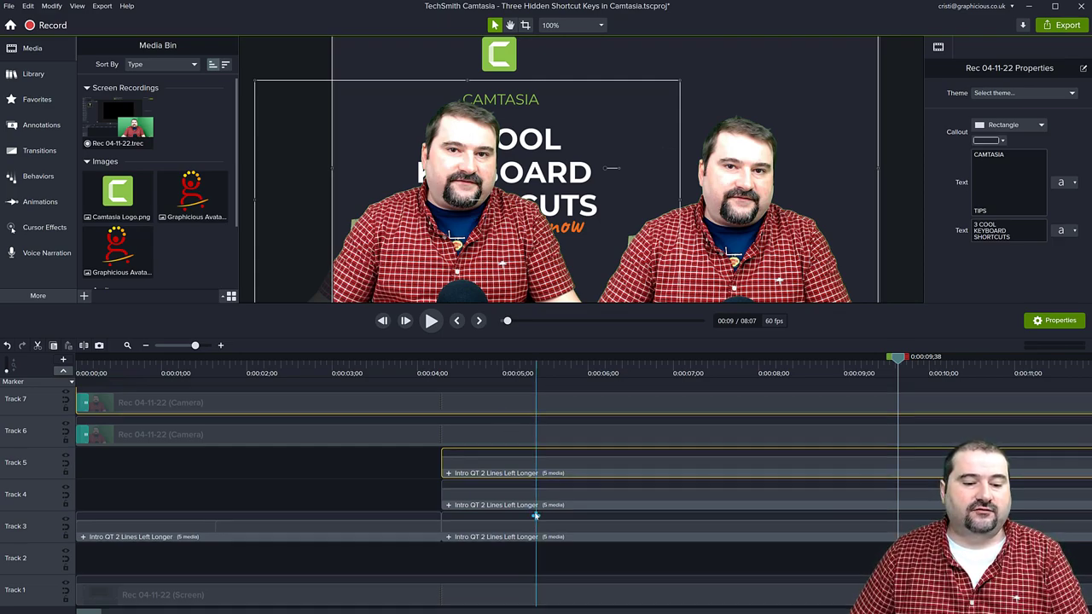
- Duplicate the Test.wav audio clip onto the track directly above it
scroll(536, 515, "down", 3)
scroll(529, 510, "down", 4)
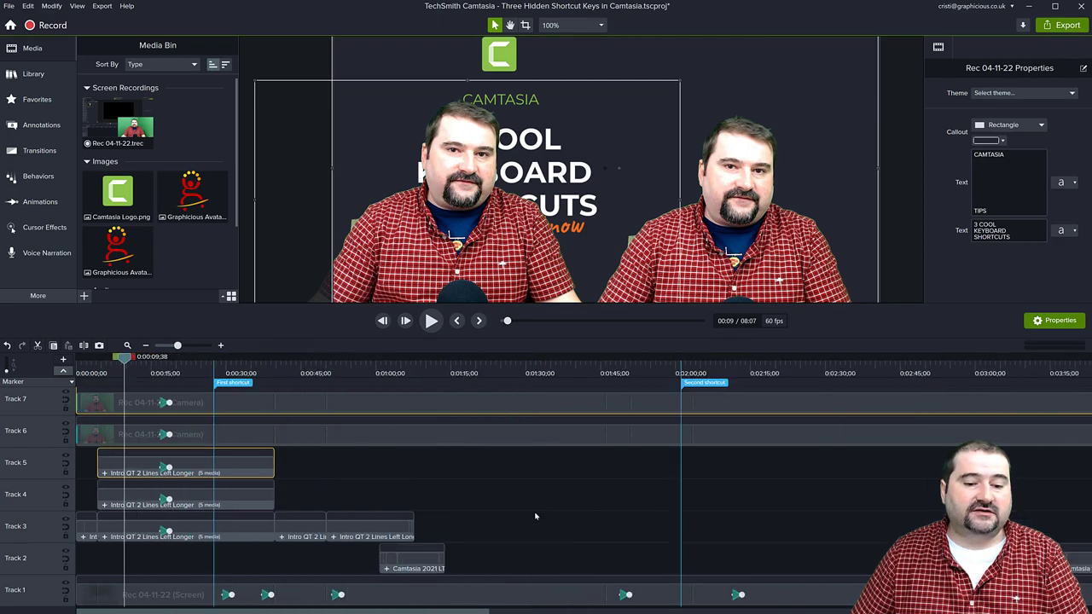
left_click(517, 503)
key("ctrl+z")
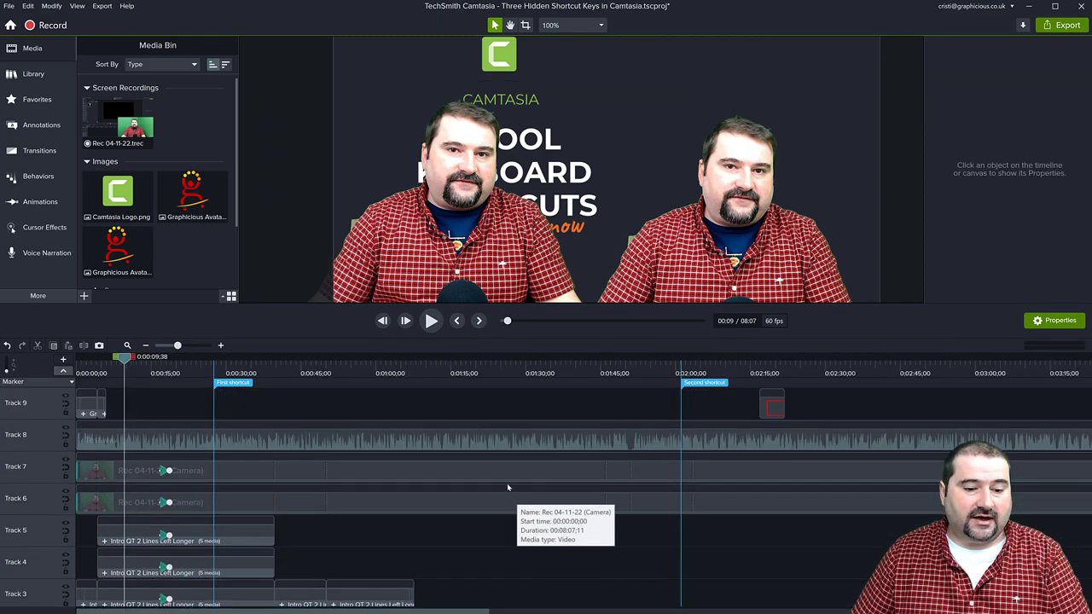
left_click(504, 440)
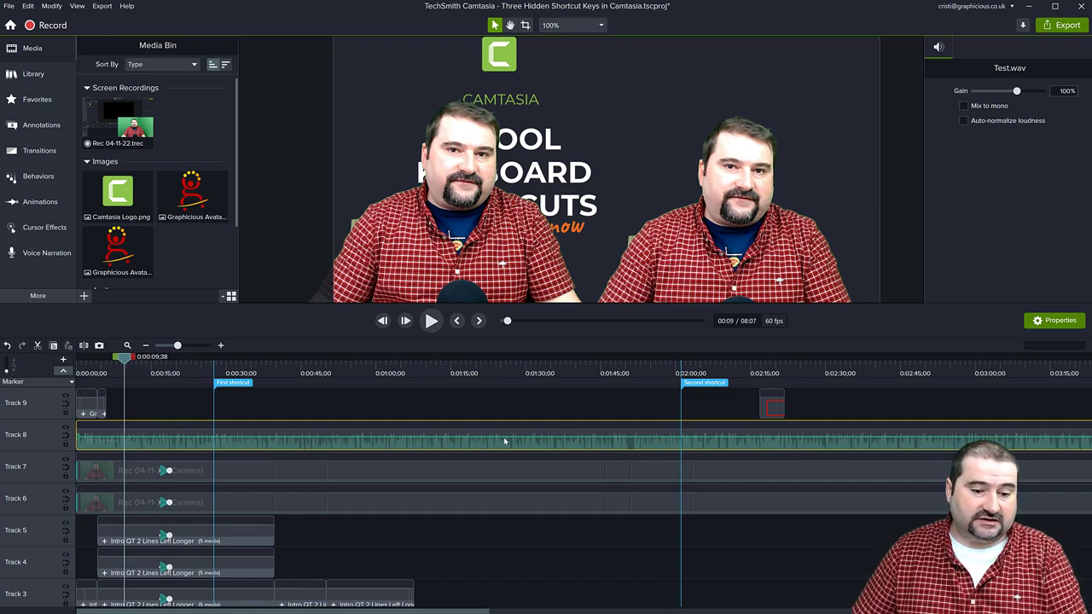
key("ctrl+d")
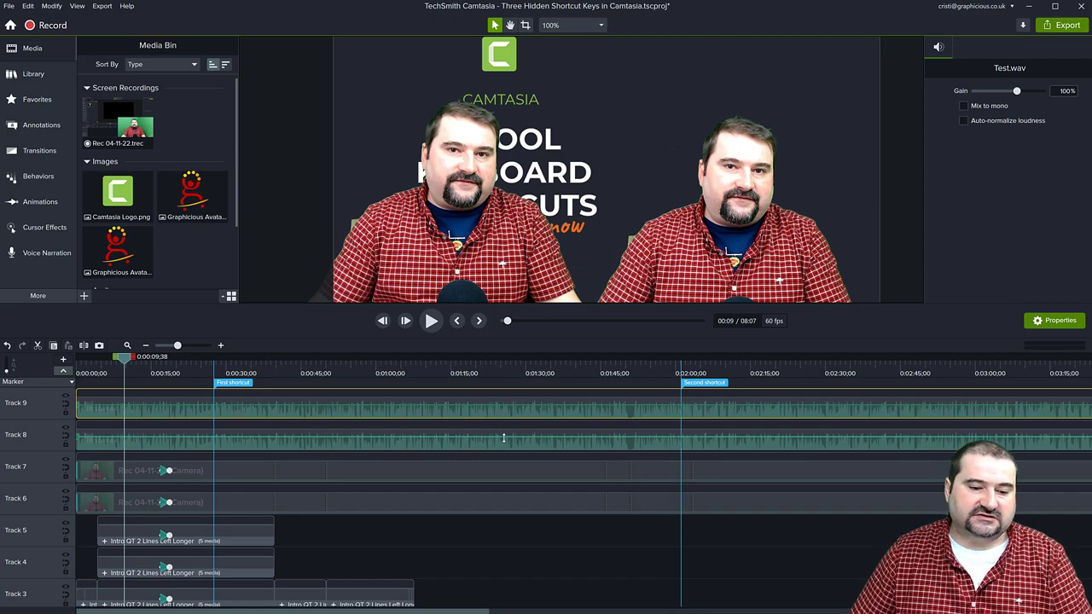
scroll(503, 437, "up", 1)
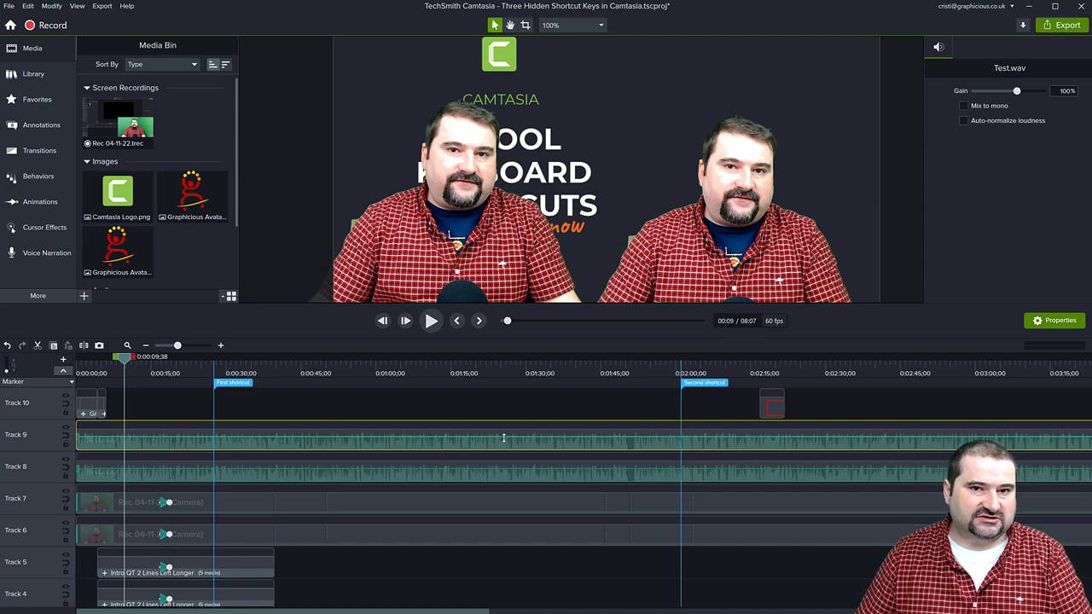
- Select the timeline range from about 1:29 to 1:53, clear it, and extend a selection backwards from about 1:43
left_click(523, 367)
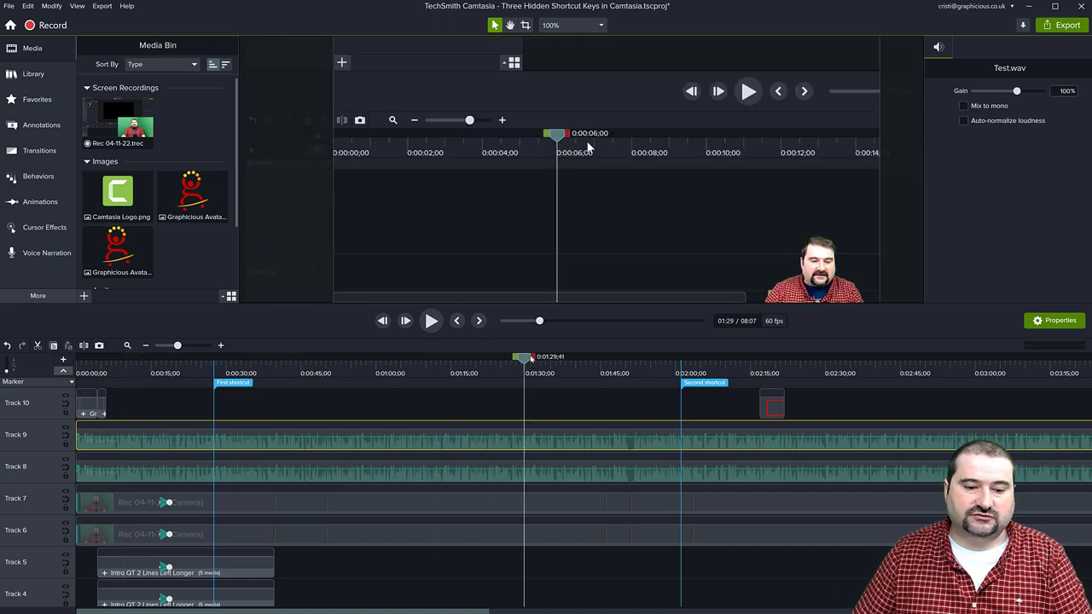
left_click_drag(532, 359, 653, 362)
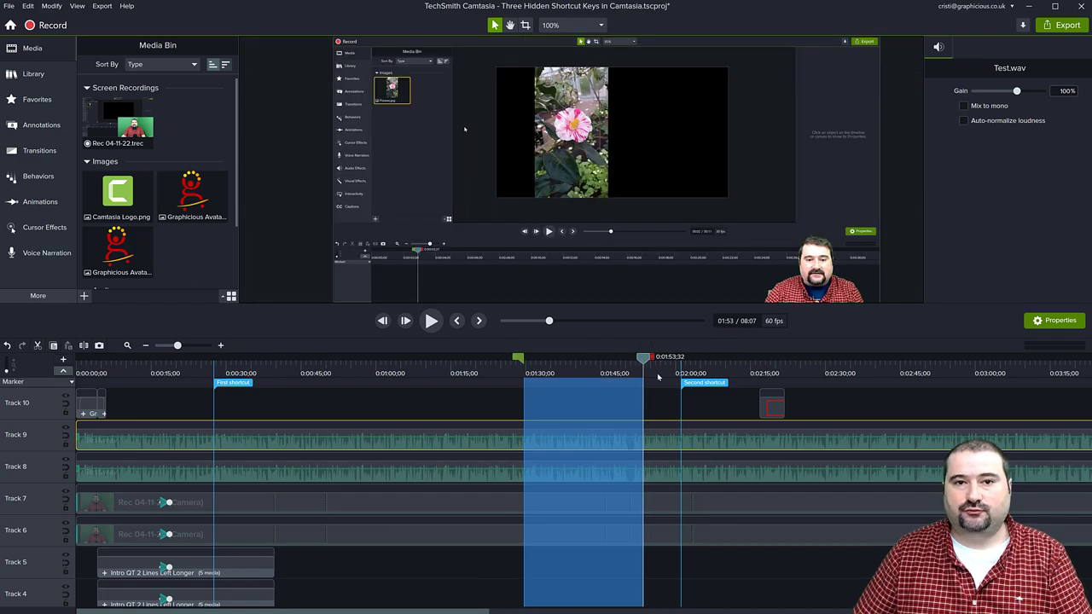
left_click(595, 368)
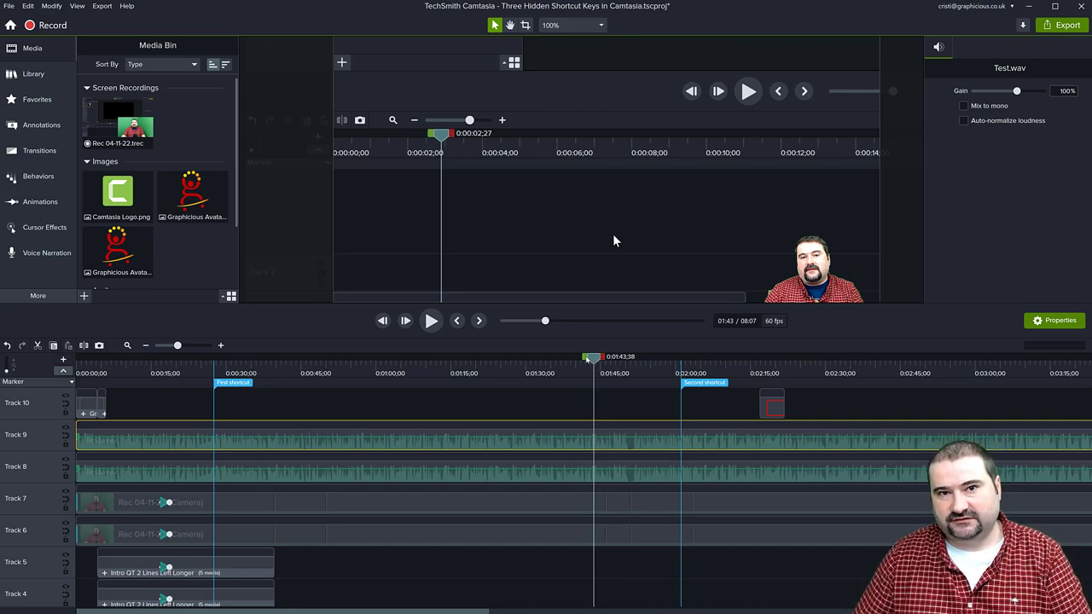
left_click_drag(588, 357, 468, 359)
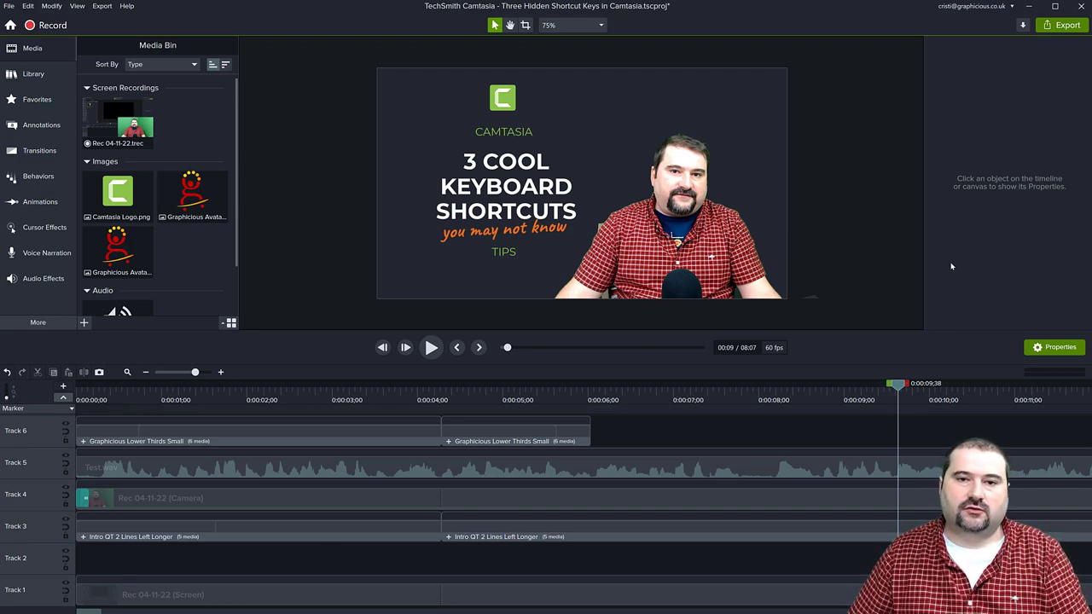
- Silence the Test.wav clip on Track 5, and bring its sound back by removing all audio points
left_click(596, 465)
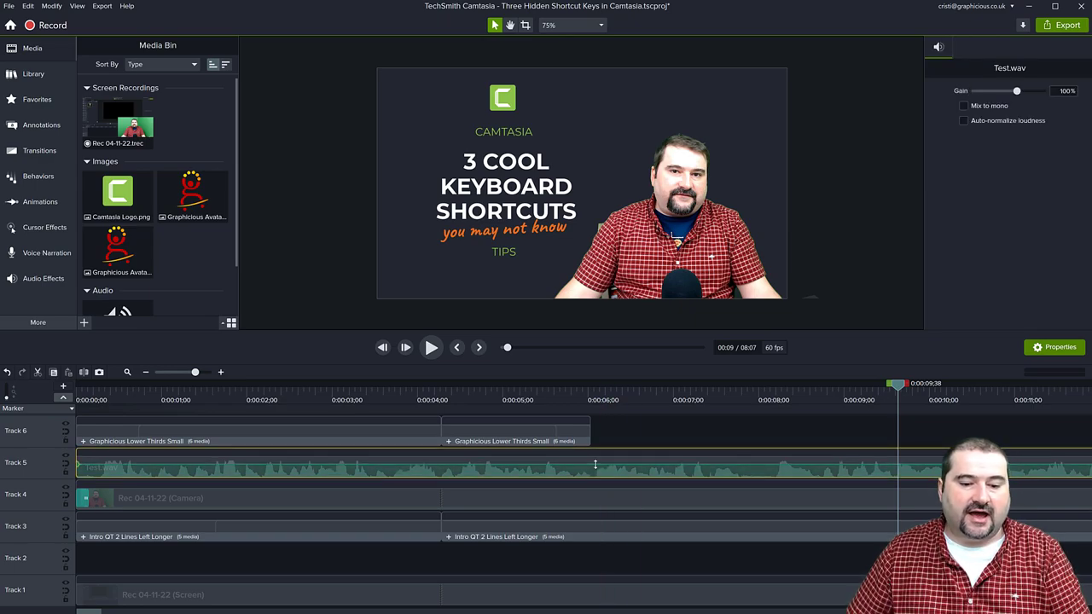
right_click(596, 465)
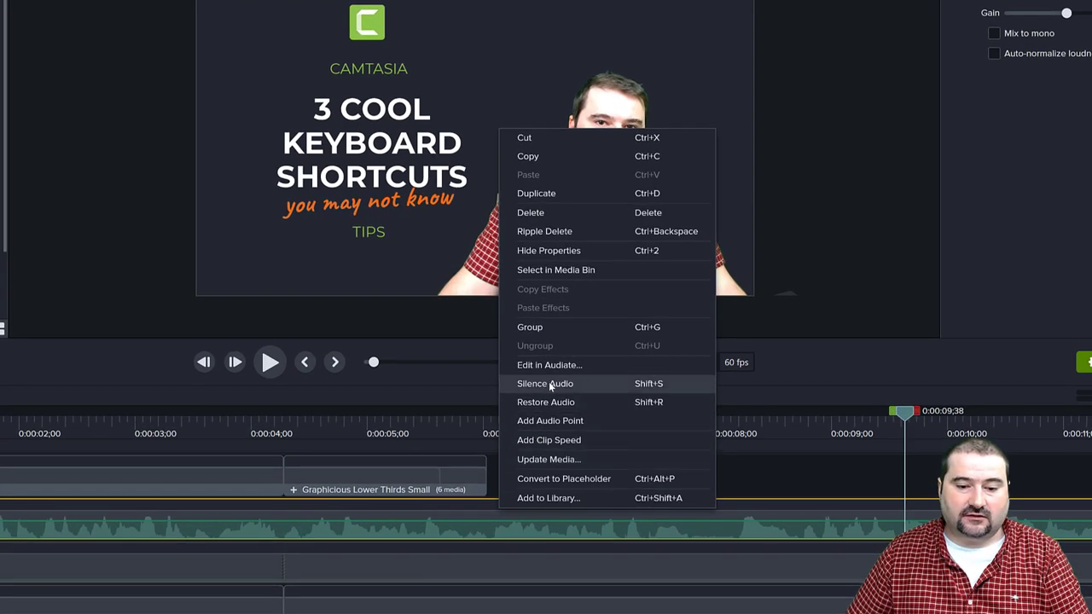
left_click(549, 384)
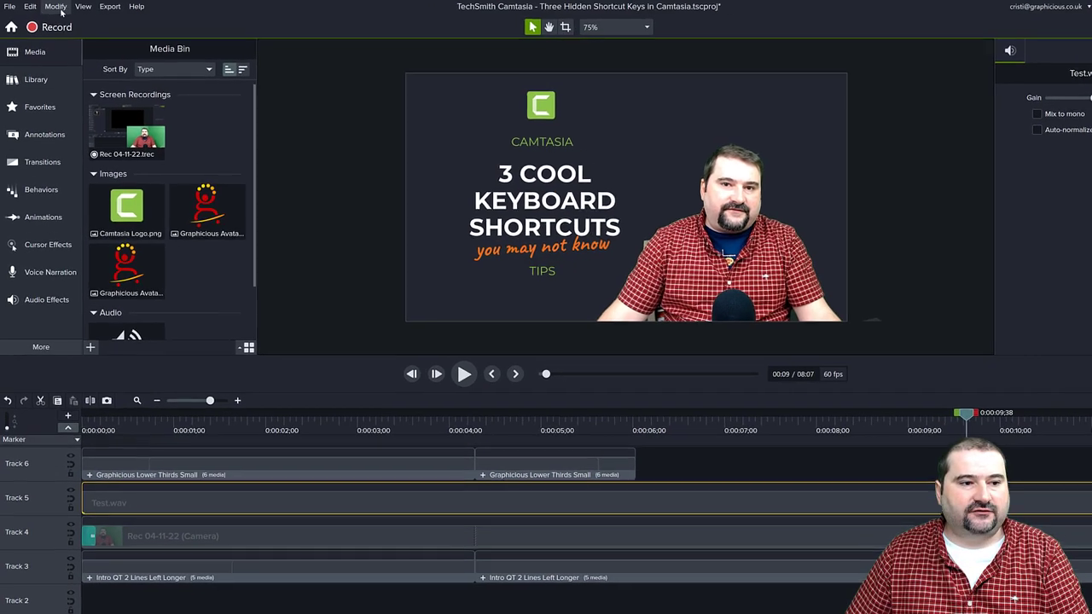
left_click(52, 6)
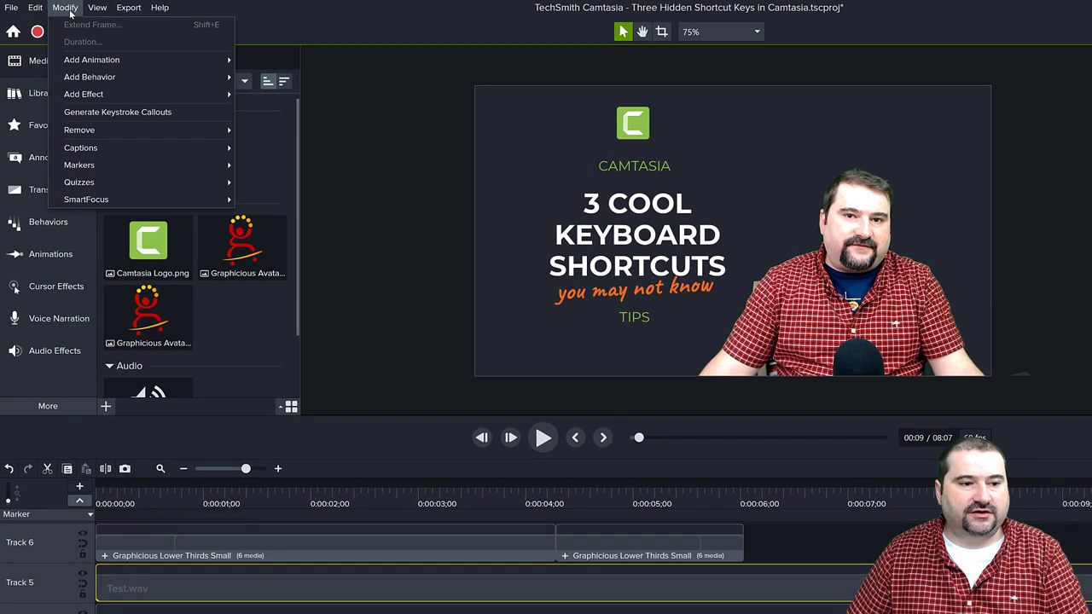
mouse_move(189, 129)
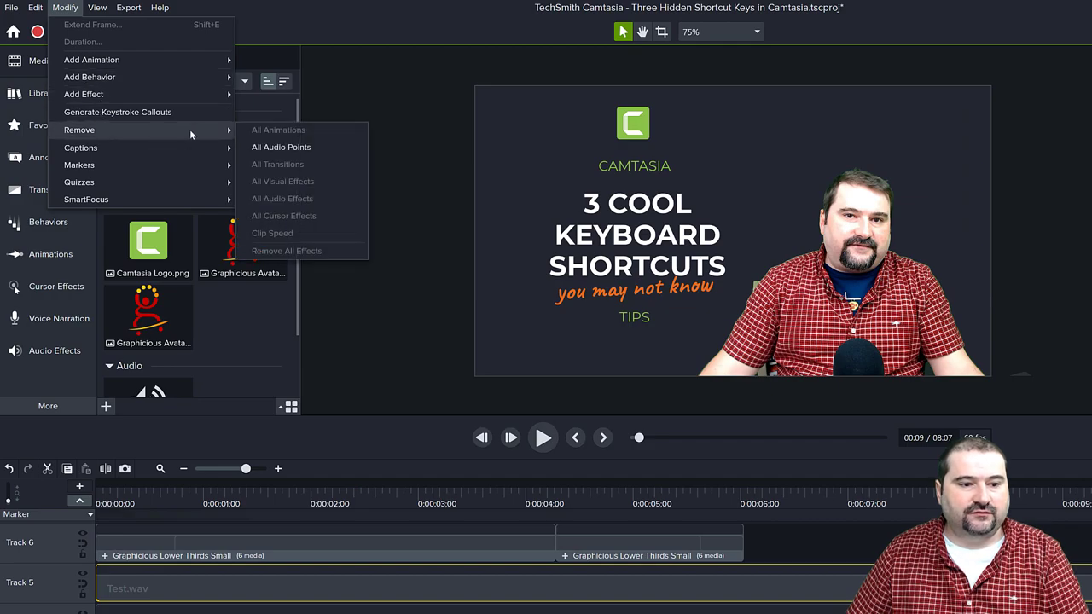
left_click(308, 149)
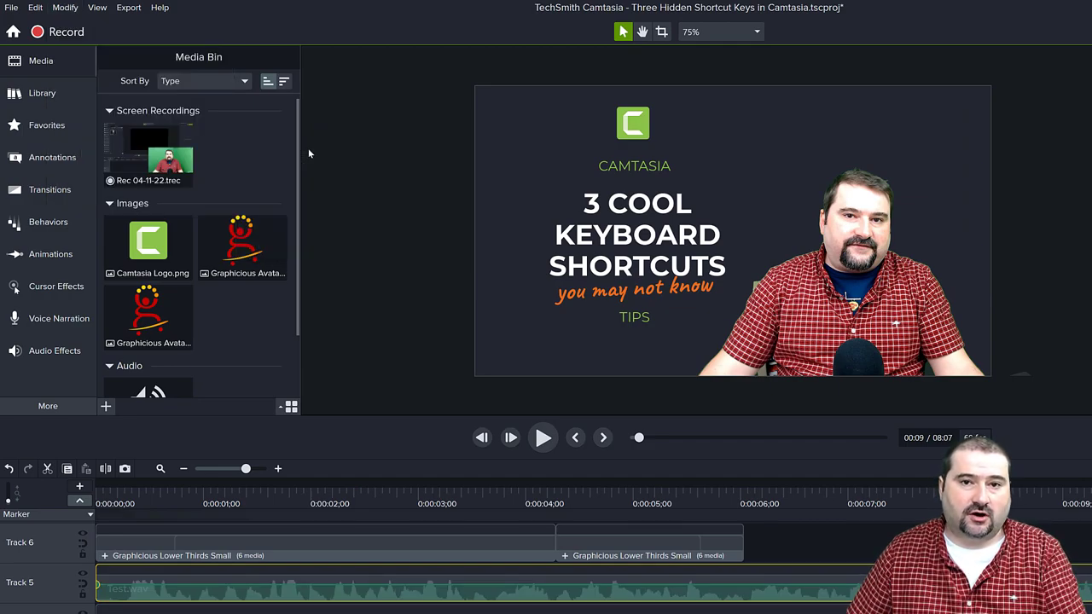
- Silence the Test.wav clip again and recover its sound with the Restore Audio command
right_click(728, 591)
left_click(794, 478)
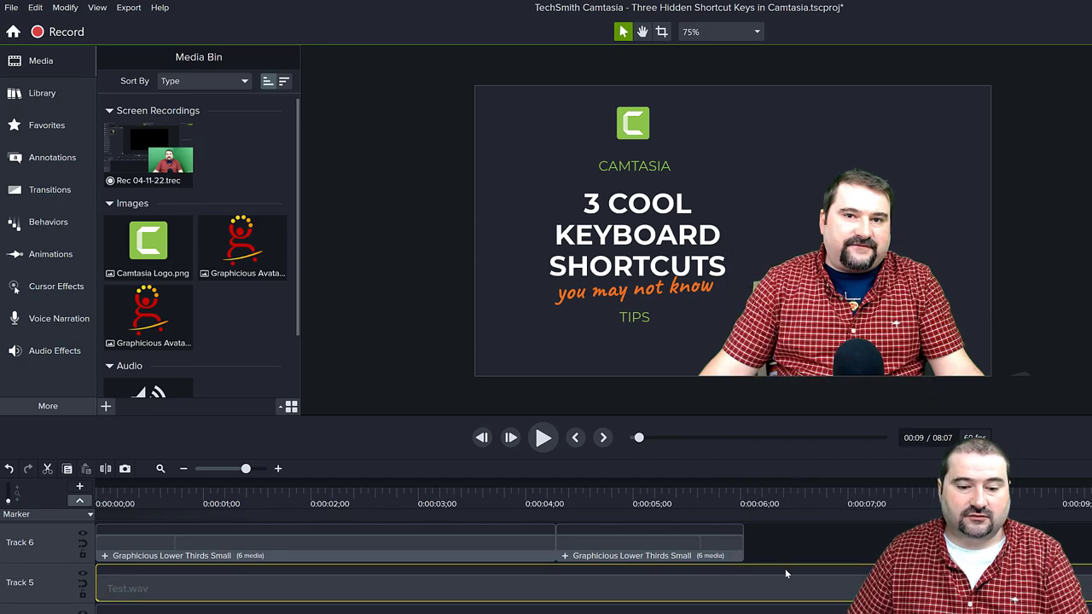
right_click(783, 587)
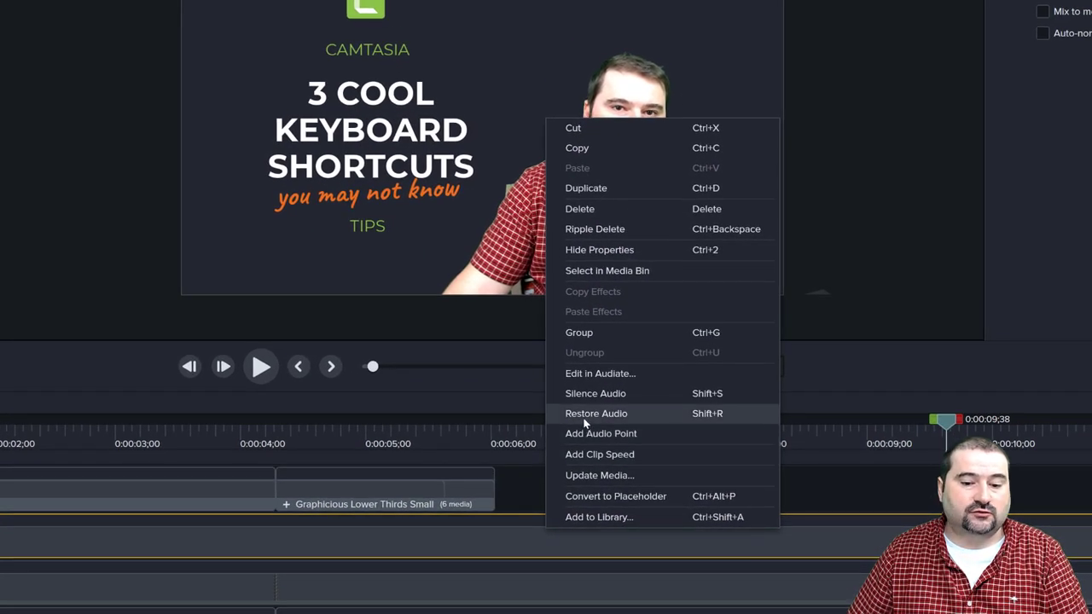
left_click(728, 423)
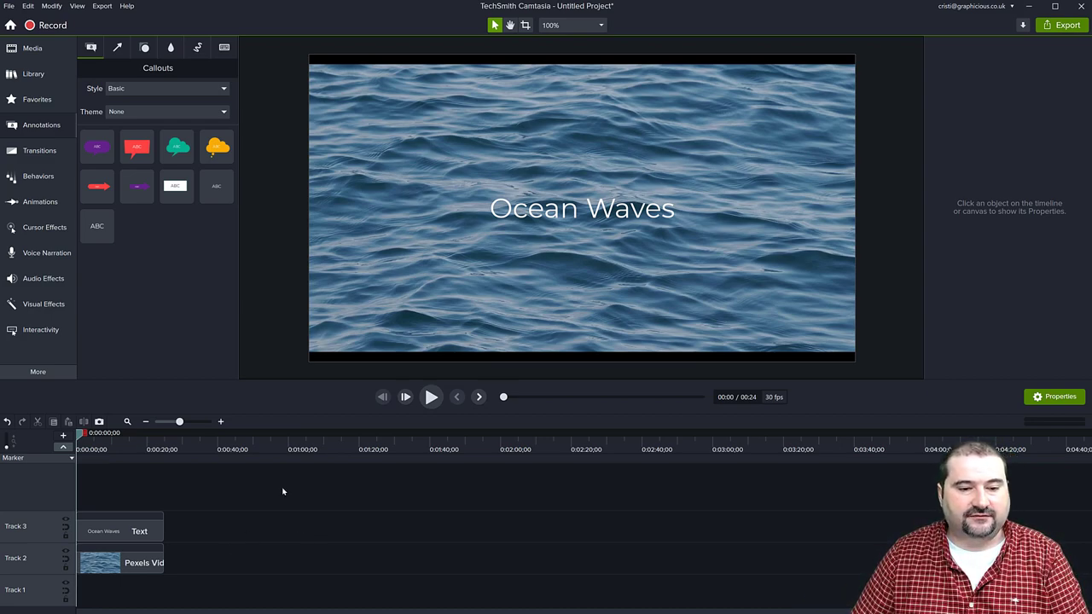
- Move the playhead to about 9 seconds and check the commands available for the ocean video clip on Track 2
left_click_drag(85, 437, 109, 443)
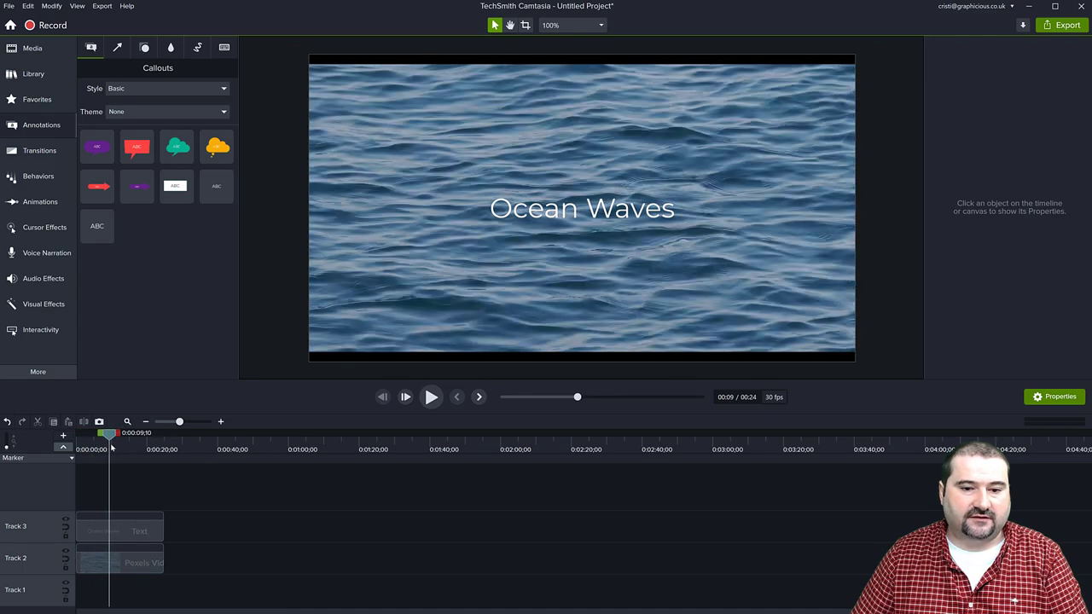
left_click(136, 534)
left_click(136, 562)
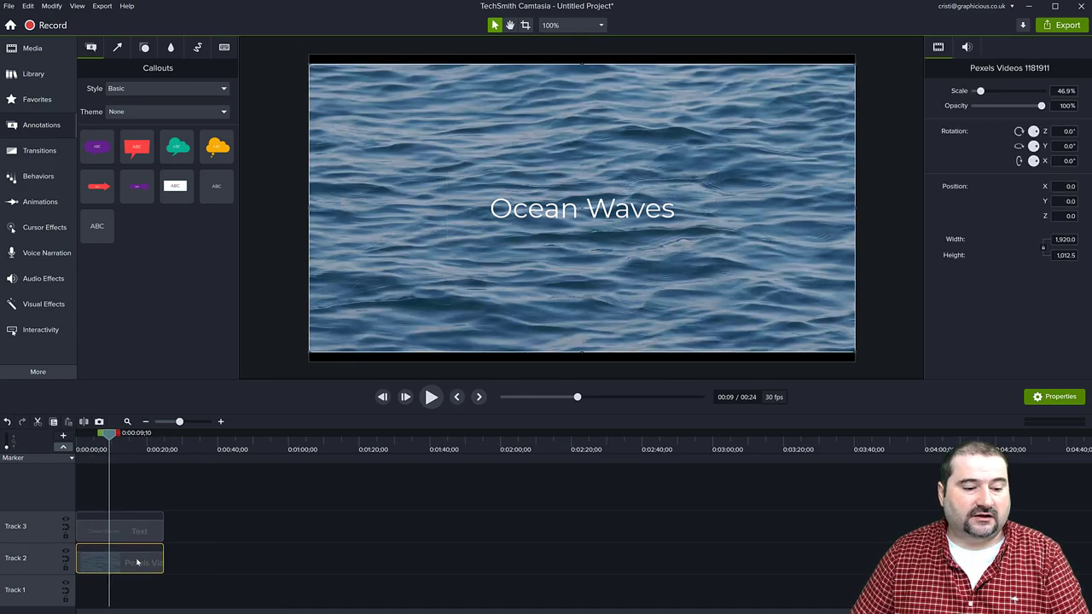
right_click(136, 562)
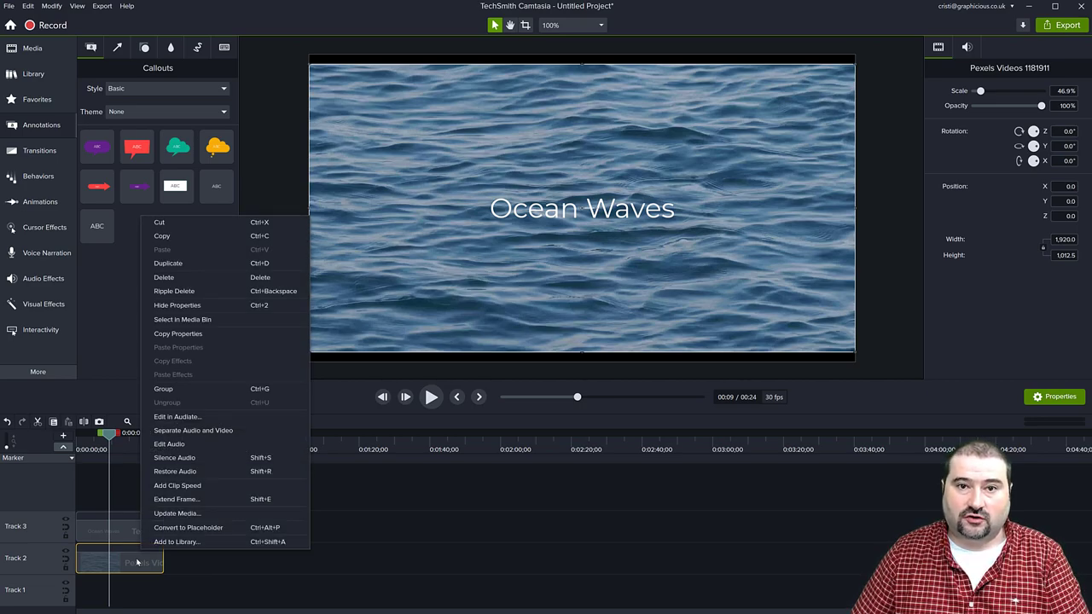
left_click(232, 556)
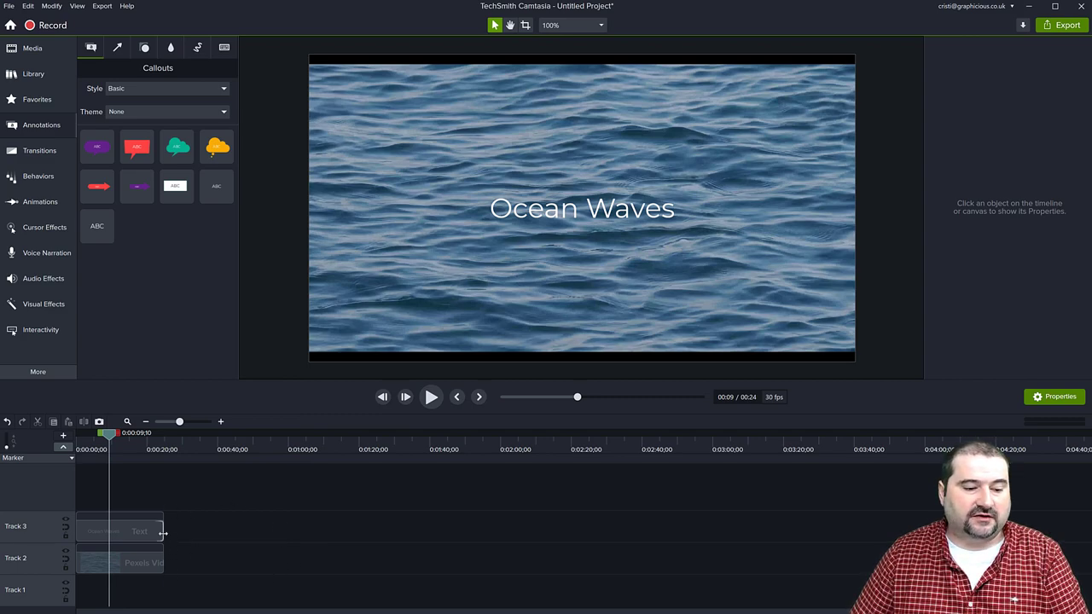
- Extend the Ocean Waves text clip on Track 3 to about 3:39 and briefly play the project
left_click_drag(163, 533, 851, 533)
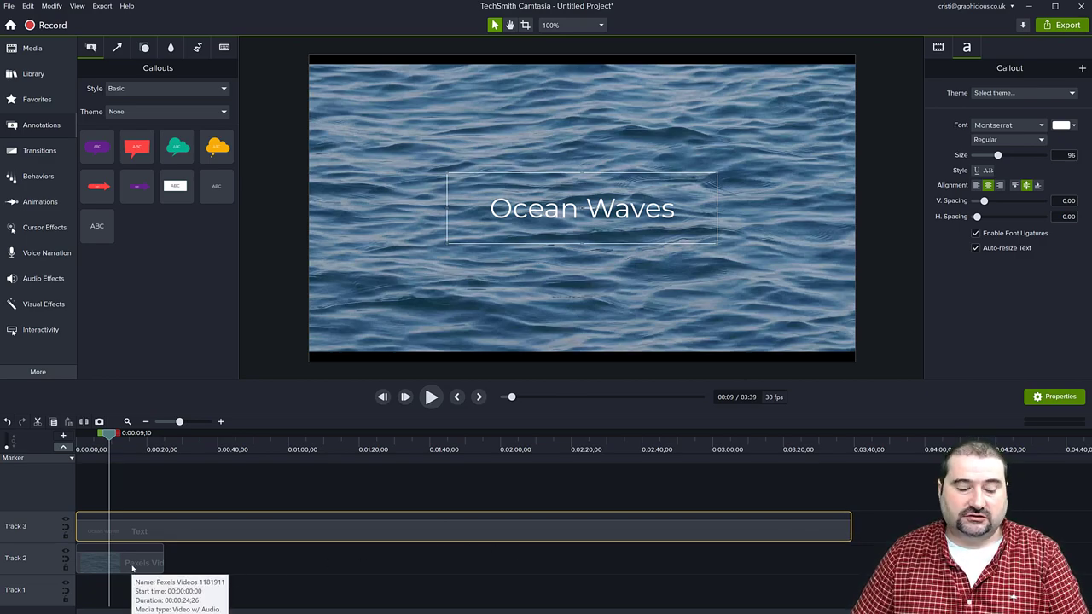
key("space")
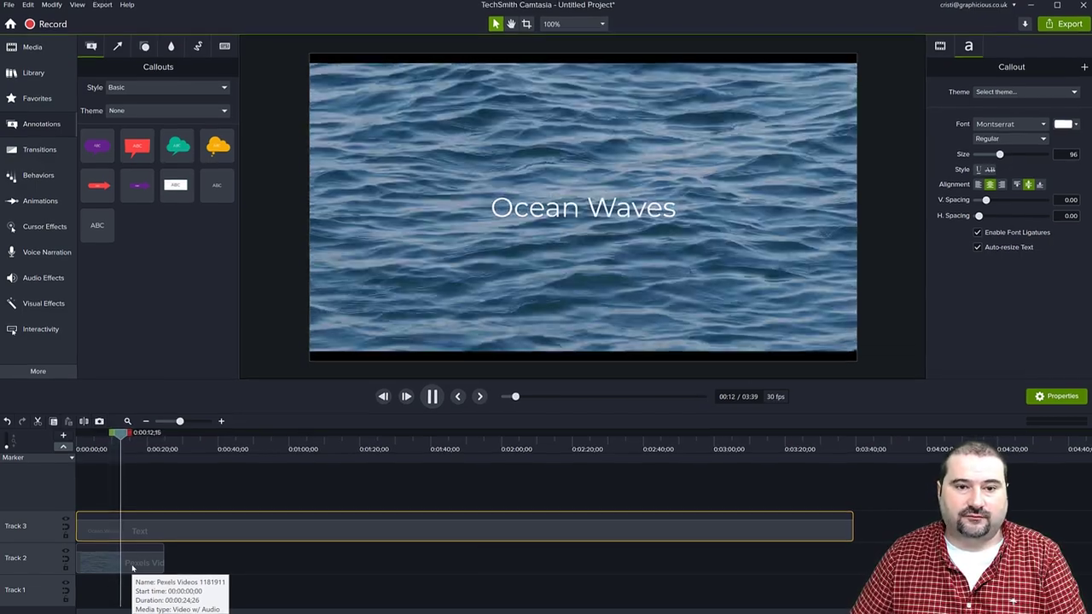
key("space")
- Repeat the ocean video on Track 2 with Repeat Media's Extend Right option to fill the text's duration
right_click(132, 568)
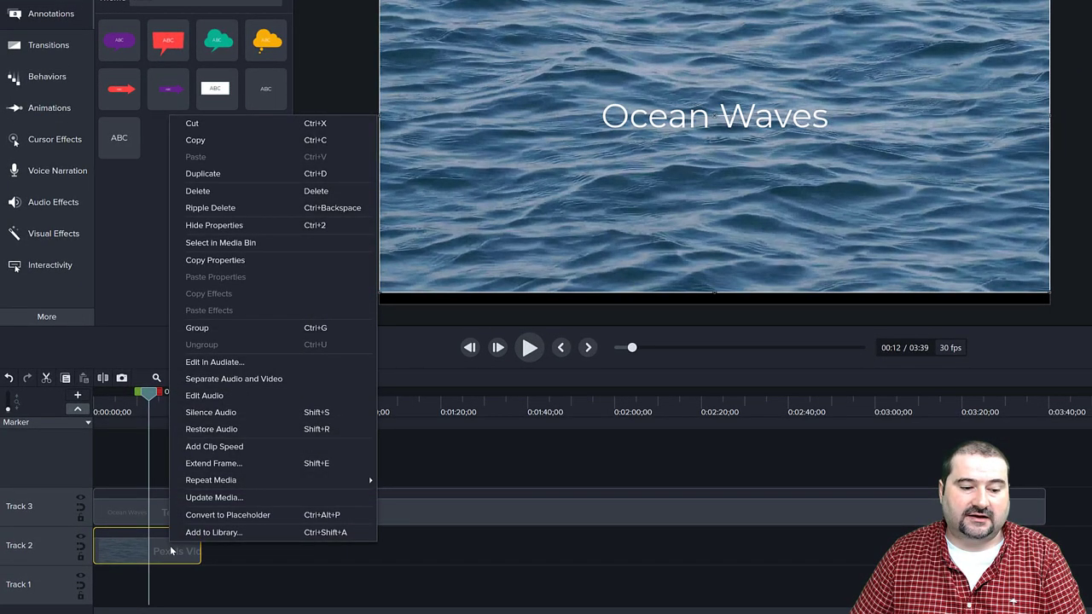
mouse_move(222, 483)
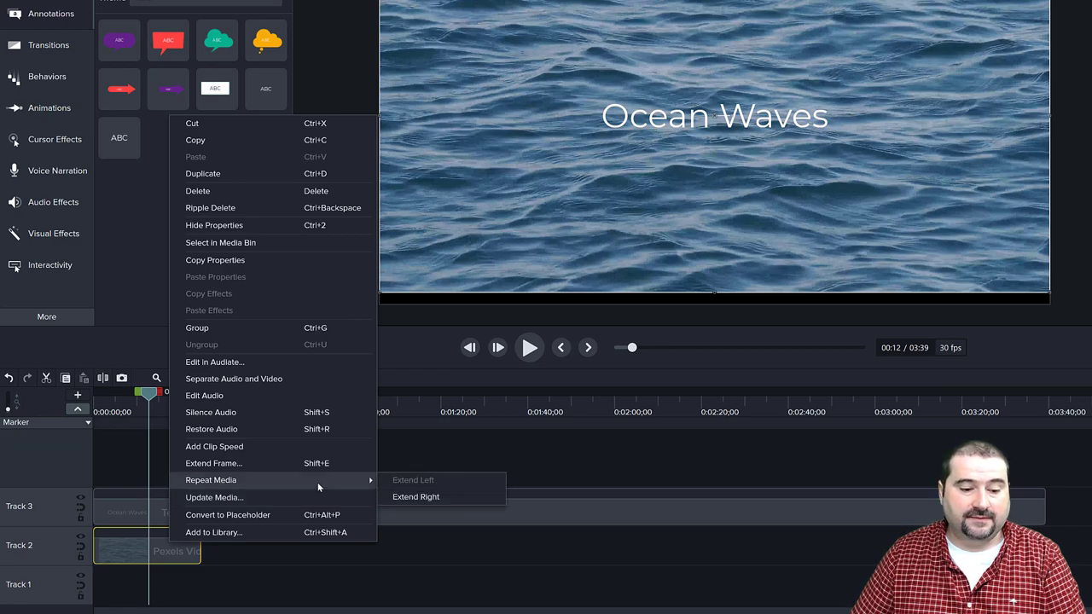
left_click(416, 498)
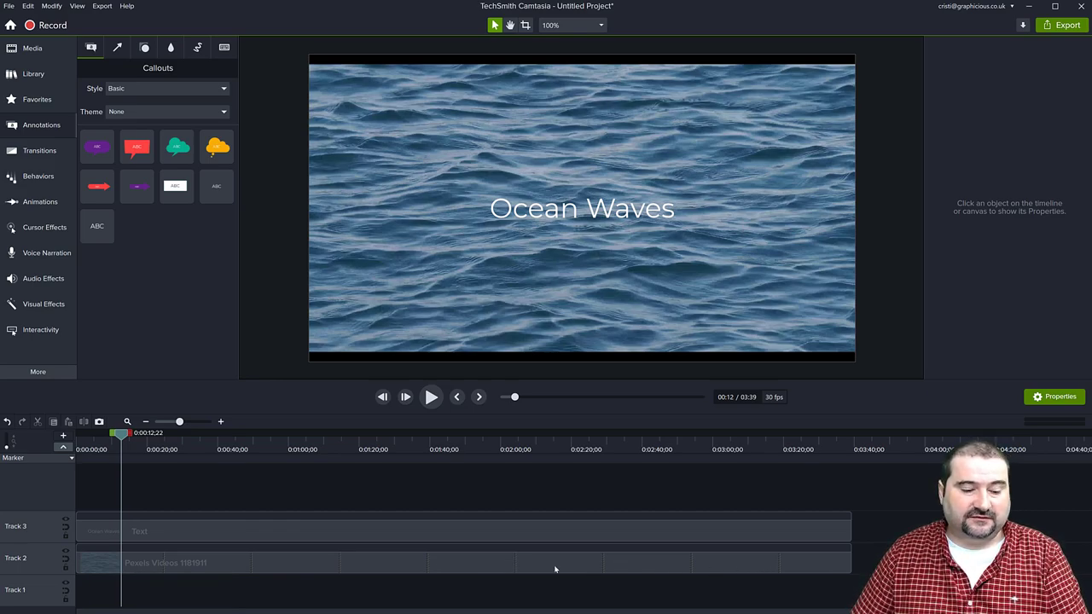
- Select the repeated ocean clip and play across its first loop join, starting from about 22 seconds
left_click(273, 563)
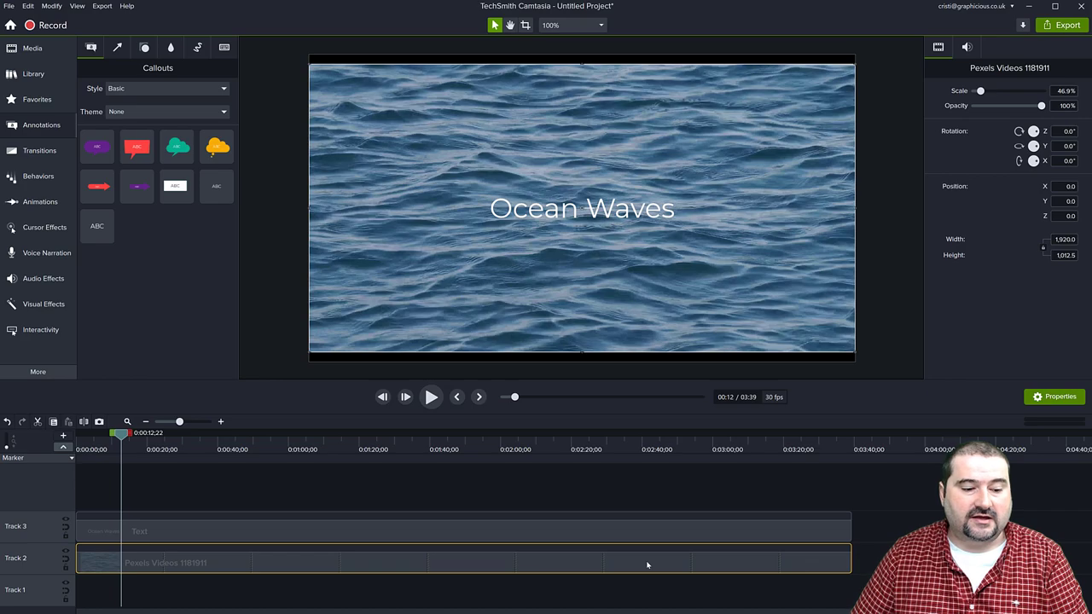
left_click_drag(121, 434, 154, 443)
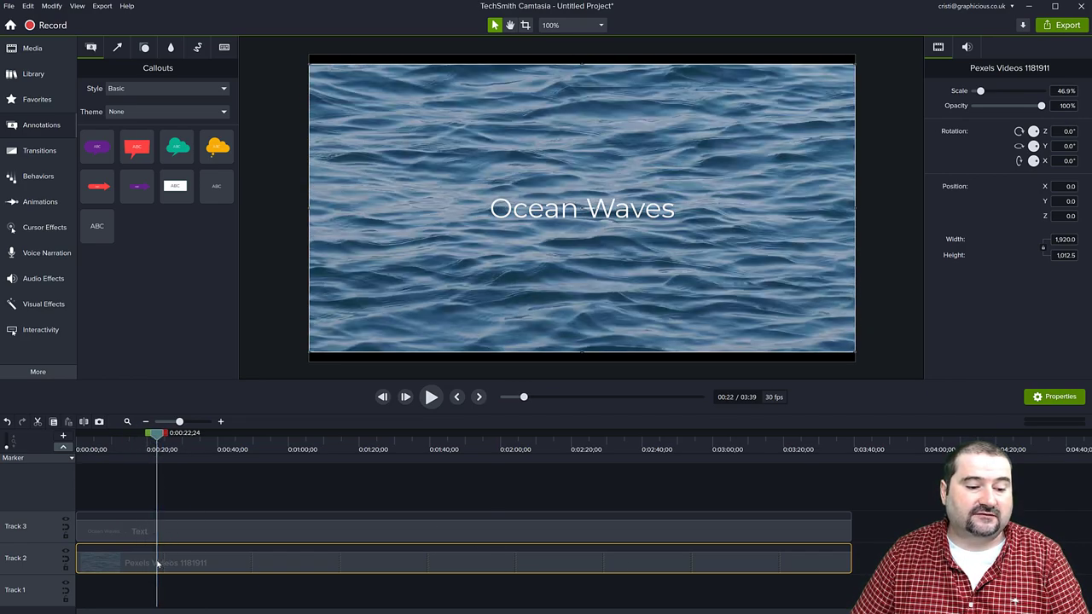
key("space")
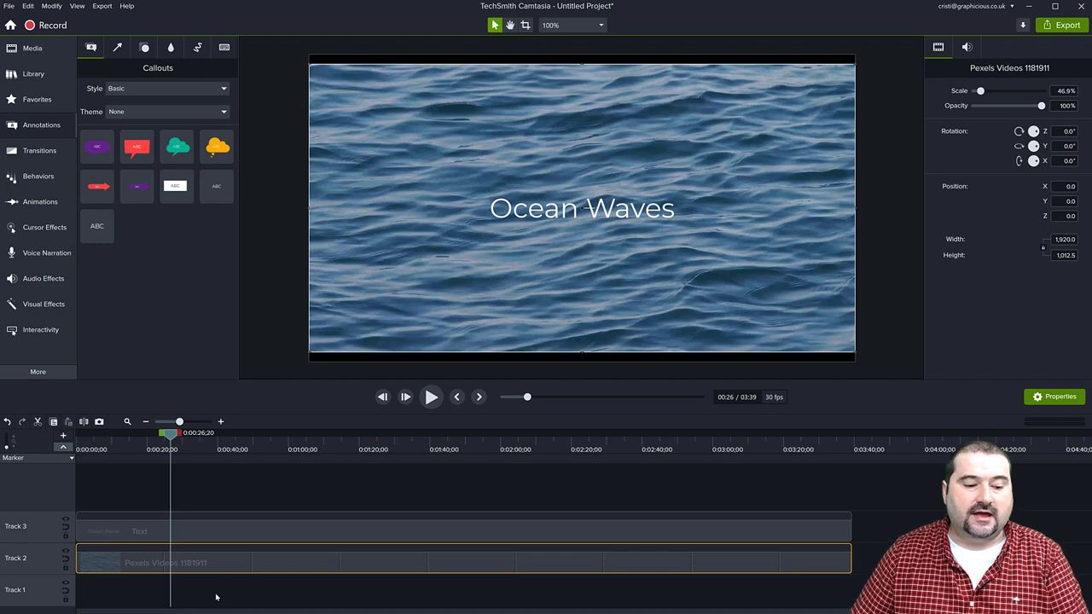
- Delete the repeated ocean clip and add the Pexels video to Track 2 so it ends flush with the text clip
key("Delete")
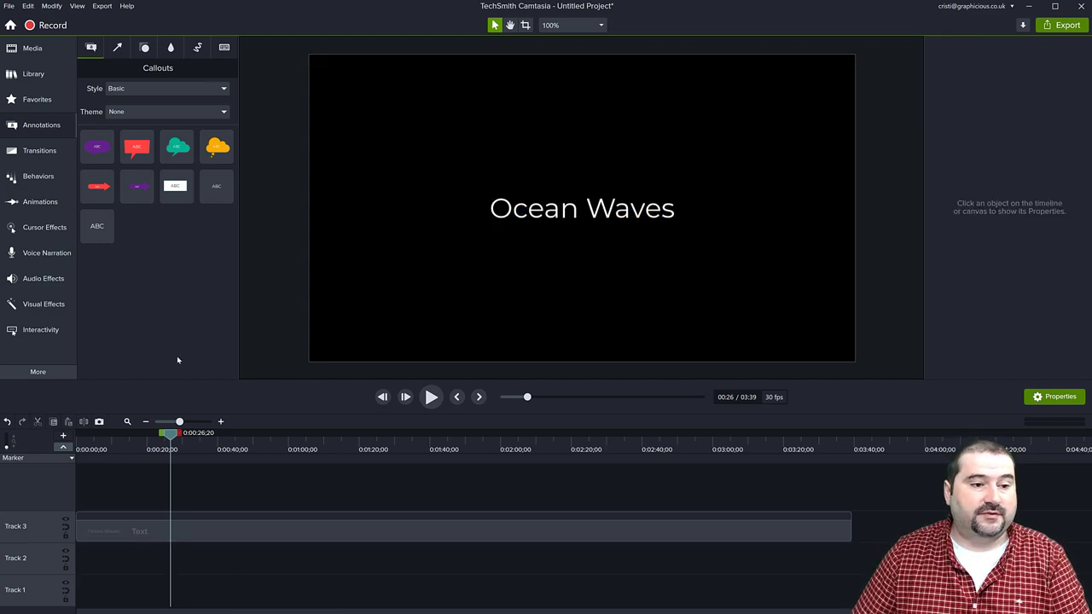
left_click(32, 73)
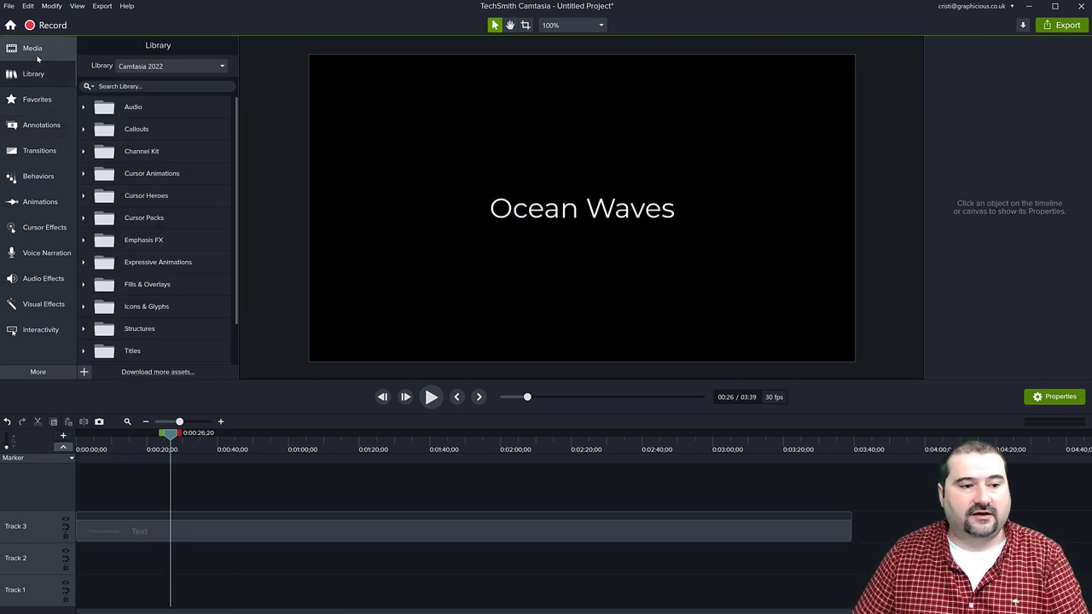
left_click(32, 49)
left_click_drag(109, 134, 762, 572)
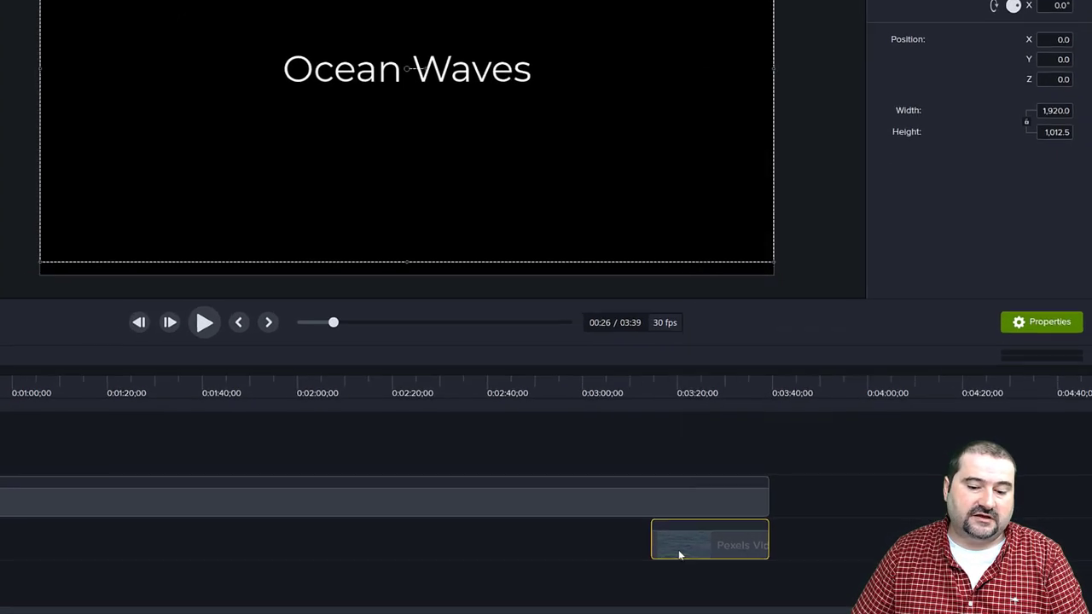
- Repeat the end-aligned ocean clip backwards to the timeline start with Repeat Media's Extend Left option
right_click(764, 567)
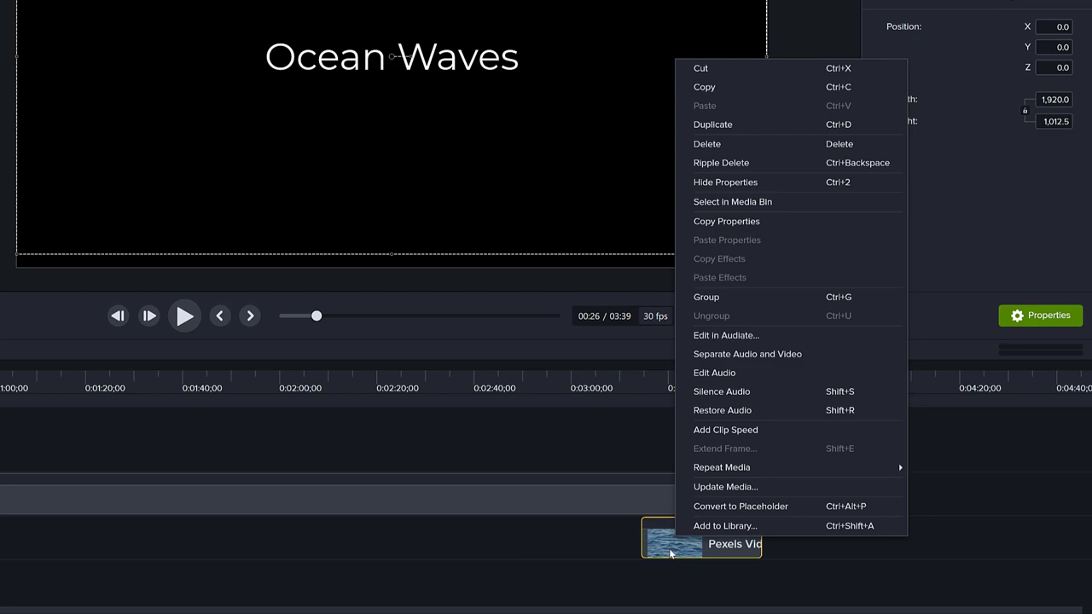
mouse_move(888, 470)
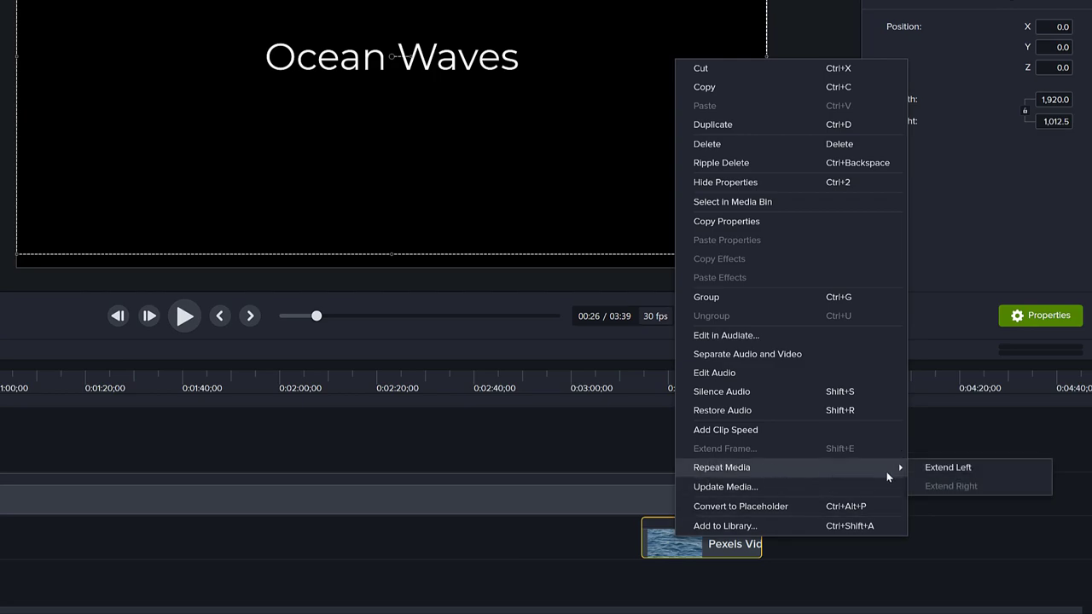
left_click(945, 471)
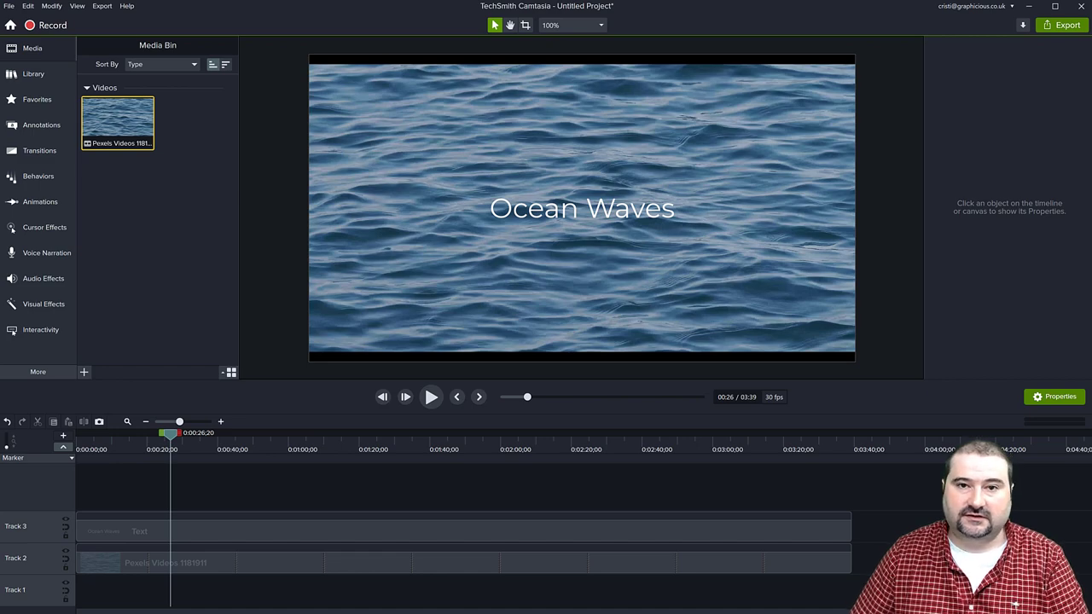
- Delete the backwards-repeated ocean clip and place the Pexels video at the start of Track 2
left_click(816, 565)
key("Delete")
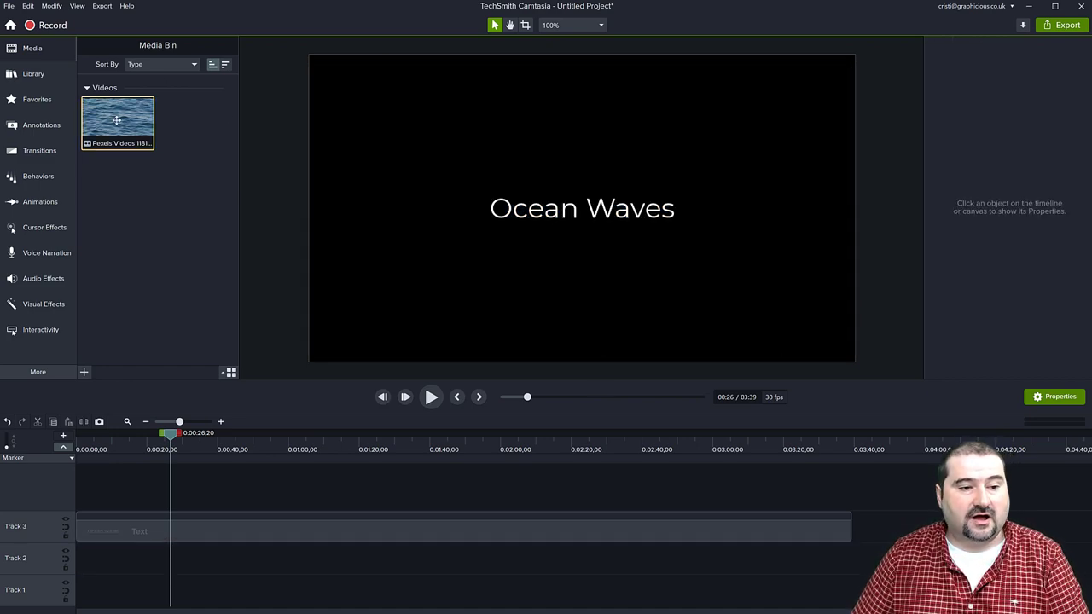
left_click_drag(118, 122, 76, 570)
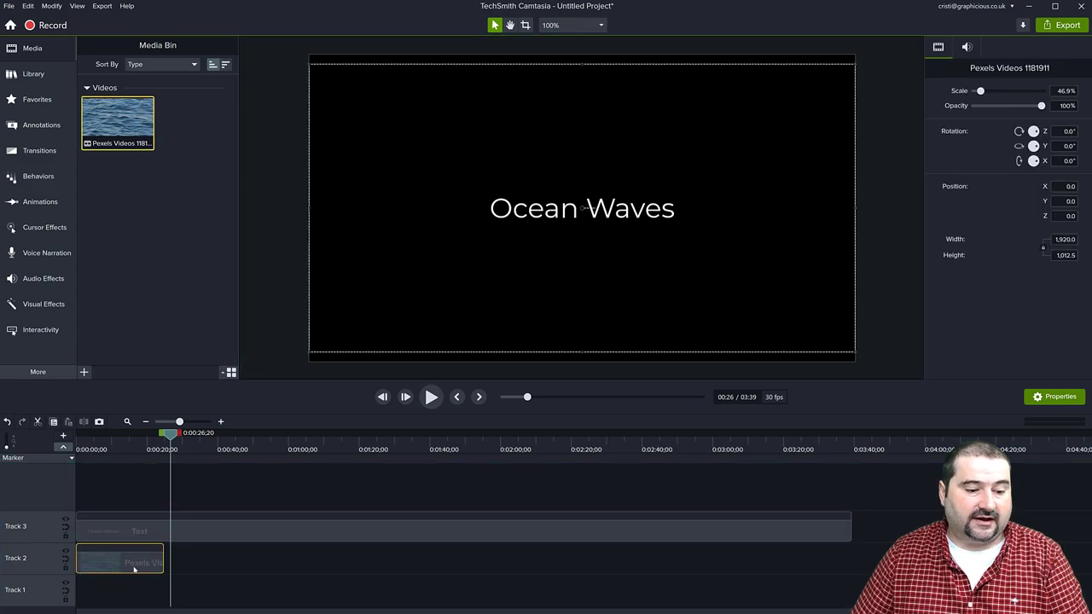
- Trim the end of the ocean clip to about 12 seconds and repeat the shortened clip with Extend Right
left_click_drag(160, 561, 119, 564)
right_click(103, 556)
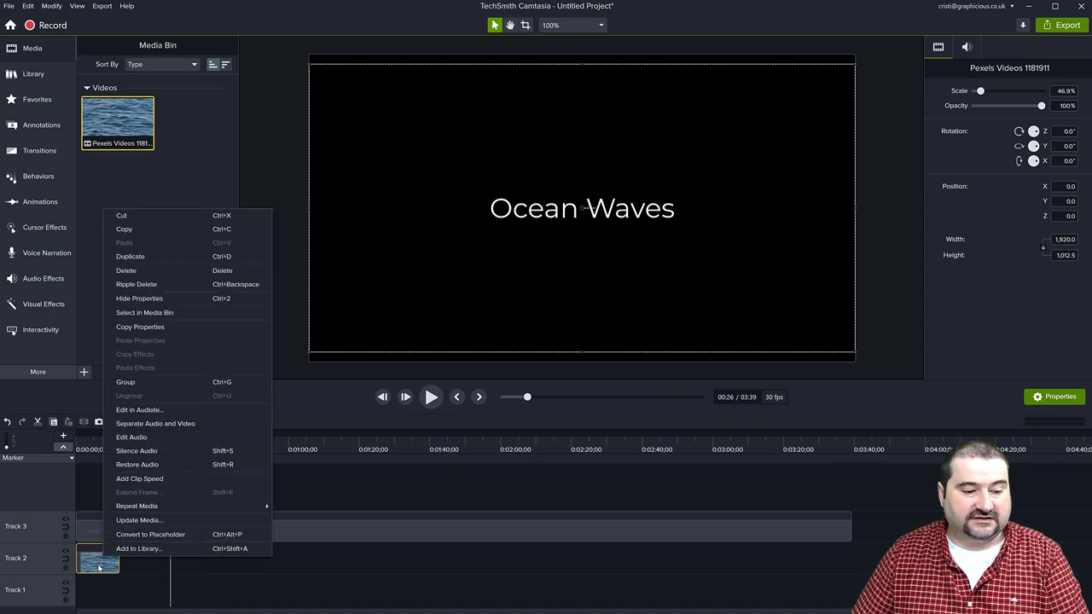
mouse_move(256, 506)
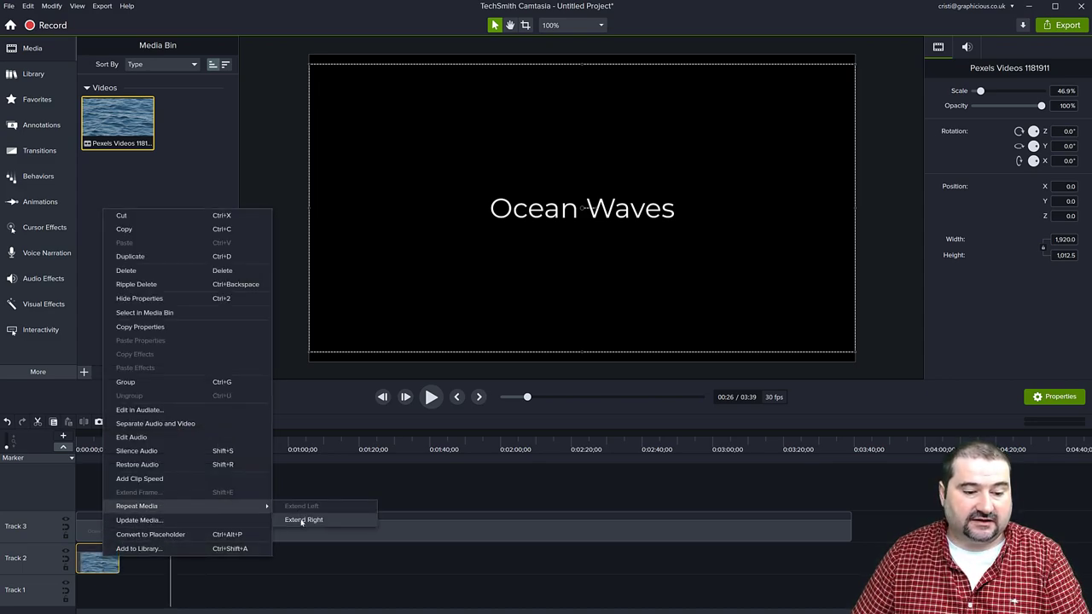
left_click(298, 519)
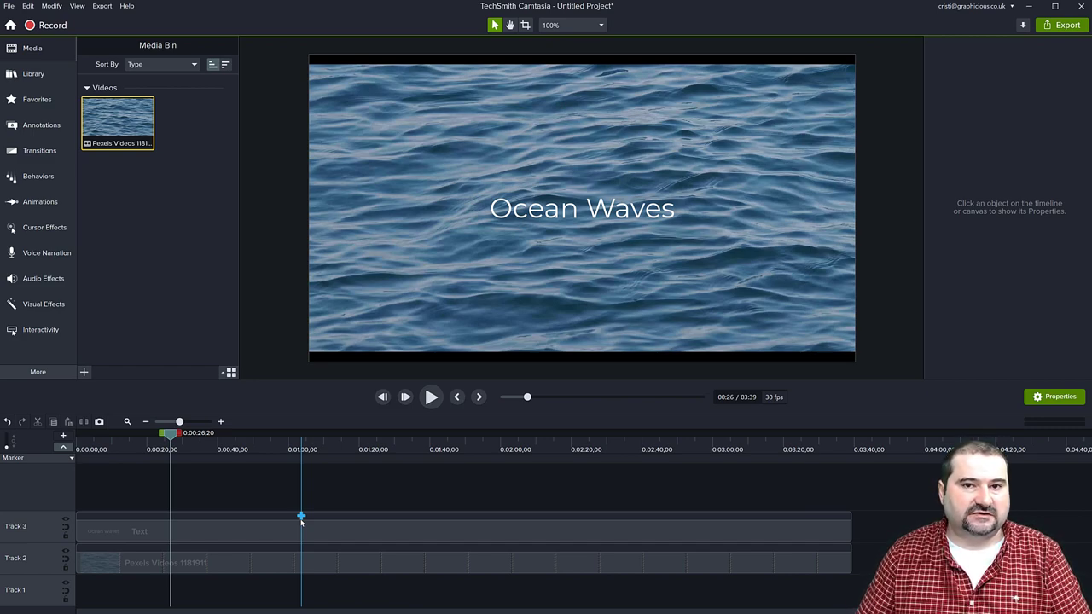
- Delete the repeated short clip and place the full-length Pexels ocean video at the start of Track 2
left_click(281, 559)
key("Delete")
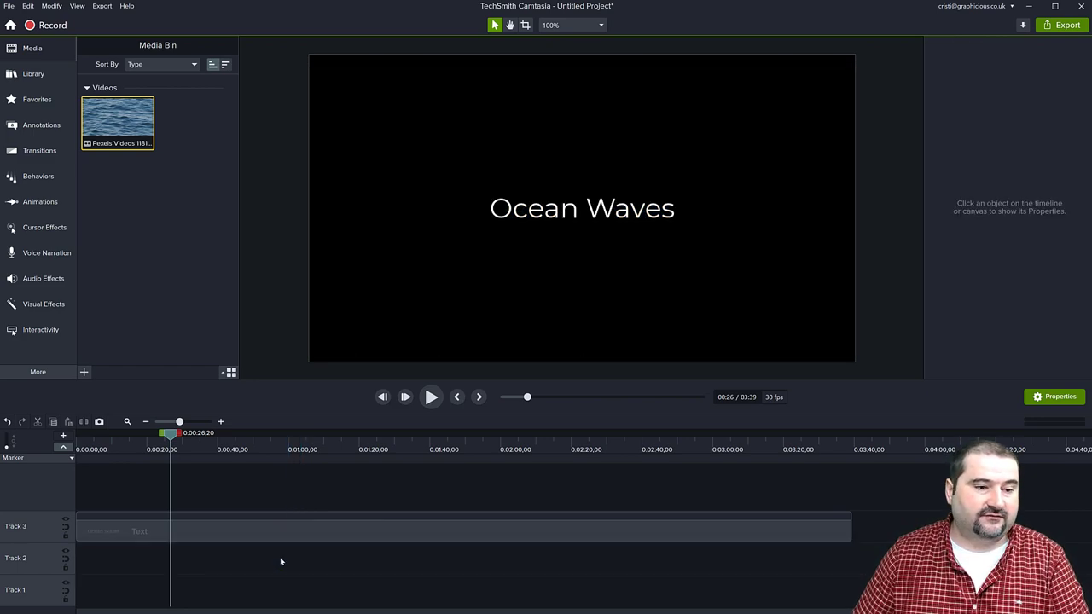
left_click_drag(86, 560, 86, 561)
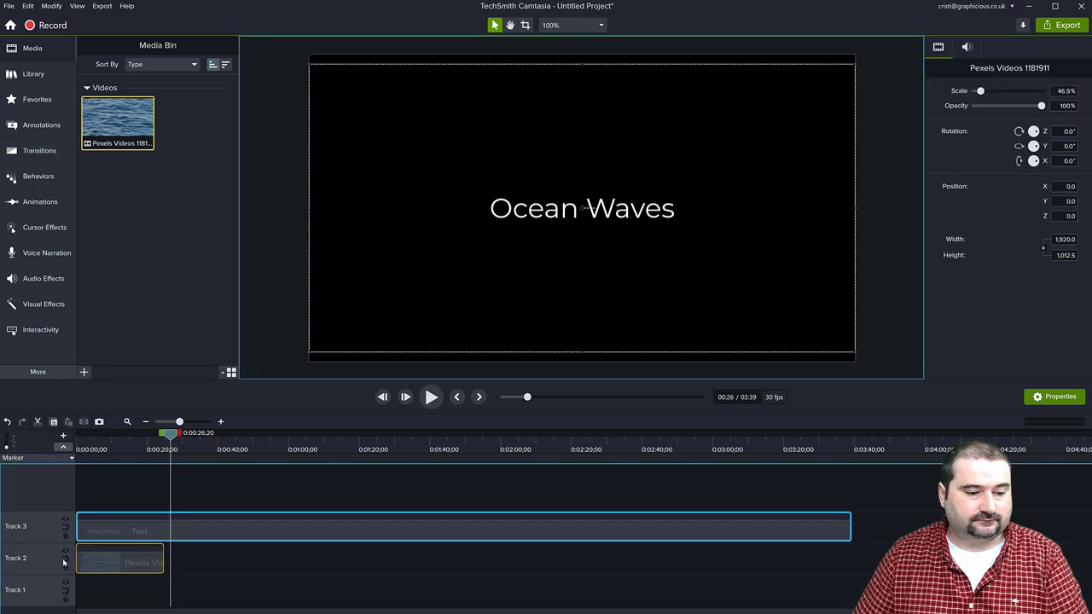
- Add a Custom animation to the ocean clip on Track 2 that scales it up to 63.8% by about 19 seconds
left_click(41, 203)
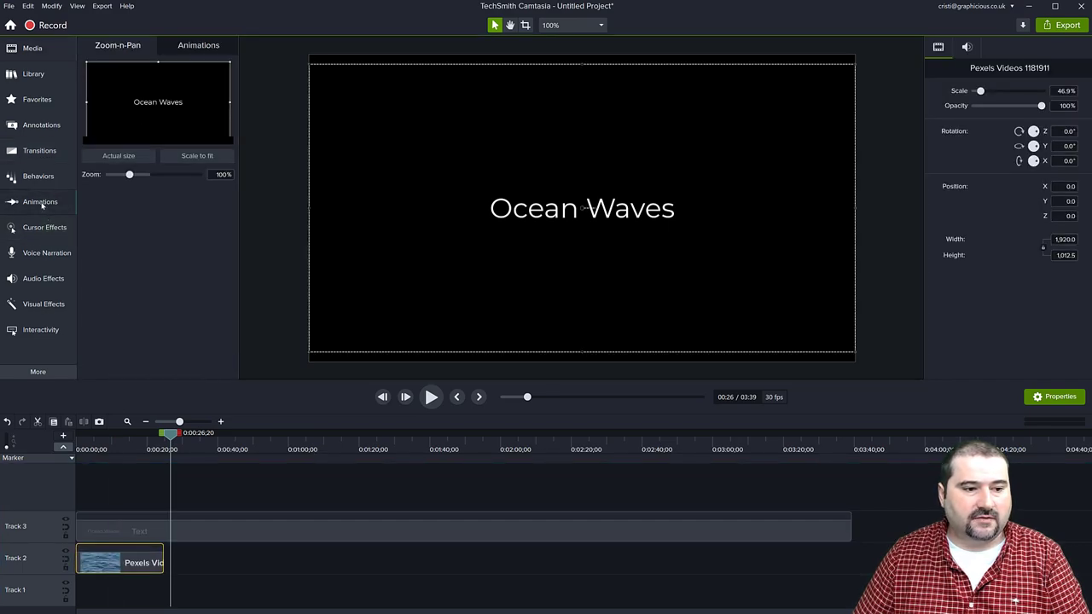
left_click(197, 46)
left_click_drag(120, 85, 145, 563)
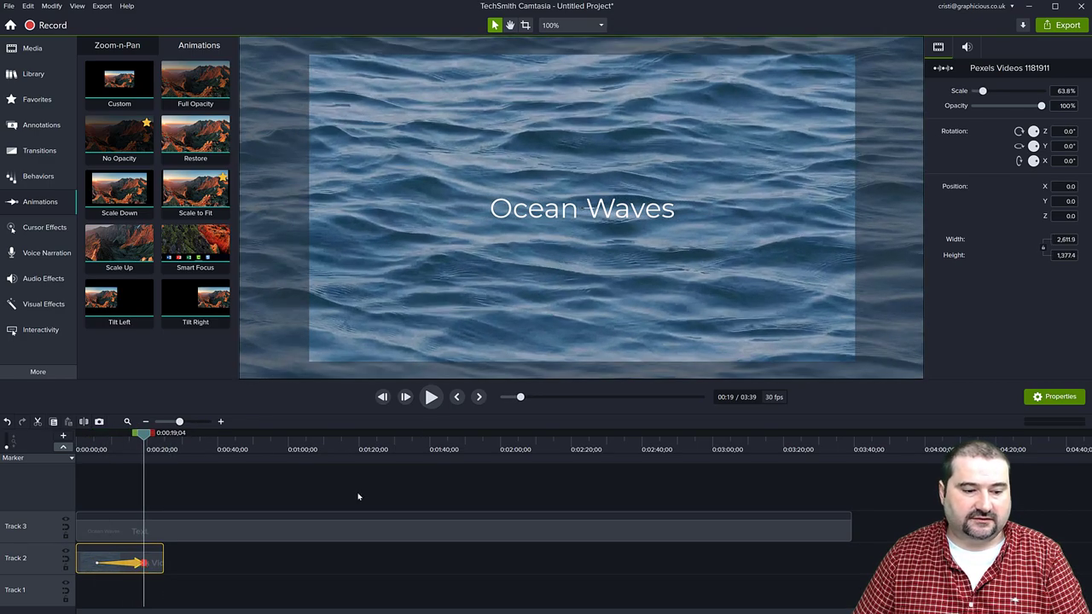
- Repeat the animated ocean clip to the end of the title with Repeat Media's Extend Right option and preview the result
left_click(257, 580)
left_click(87, 563)
right_click(87, 563)
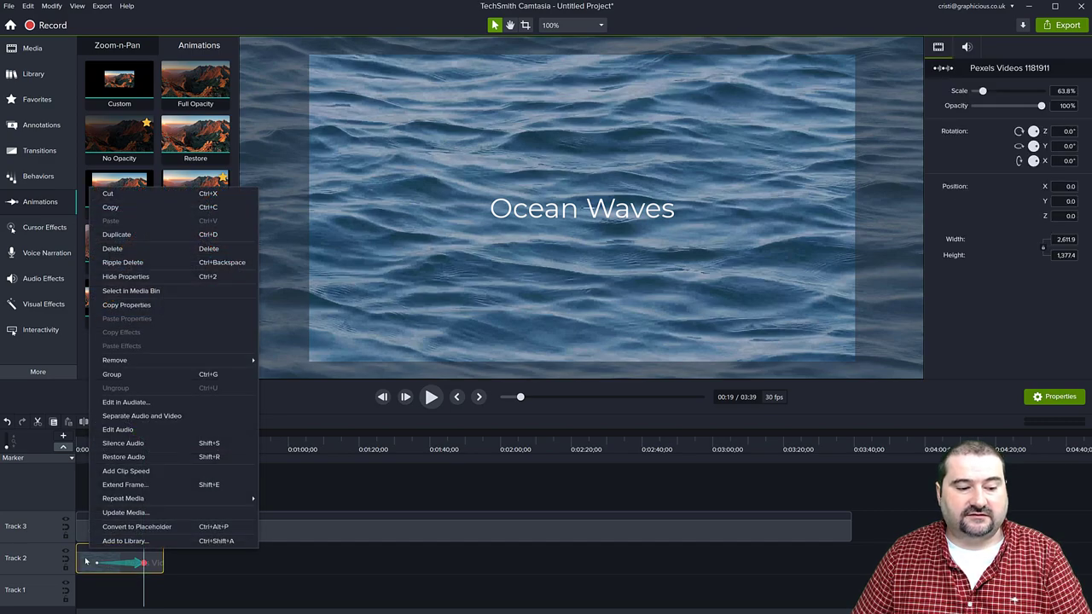
mouse_move(173, 502)
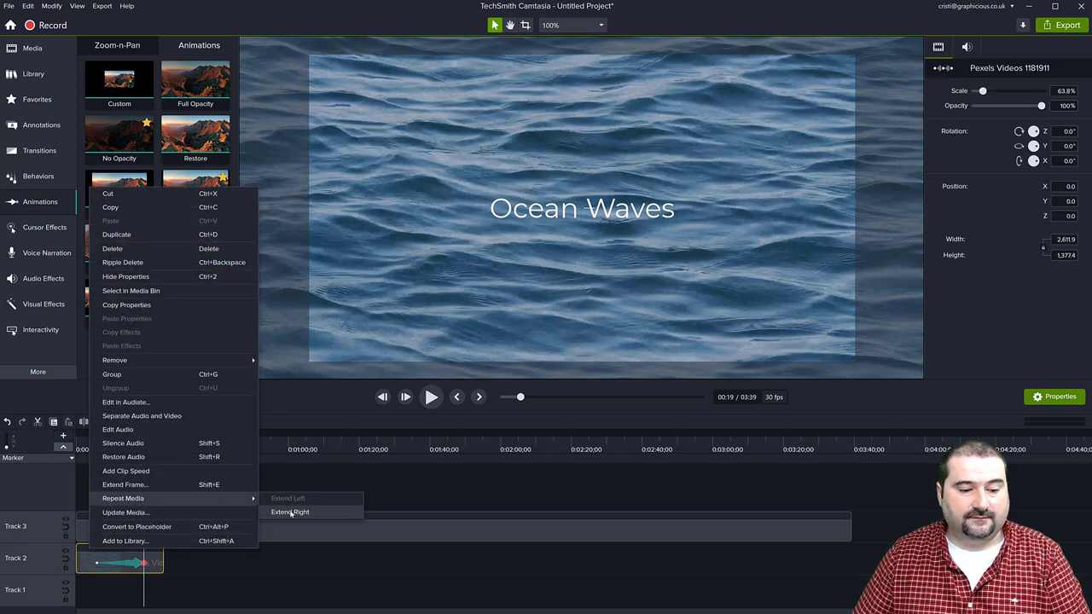
left_click(291, 512)
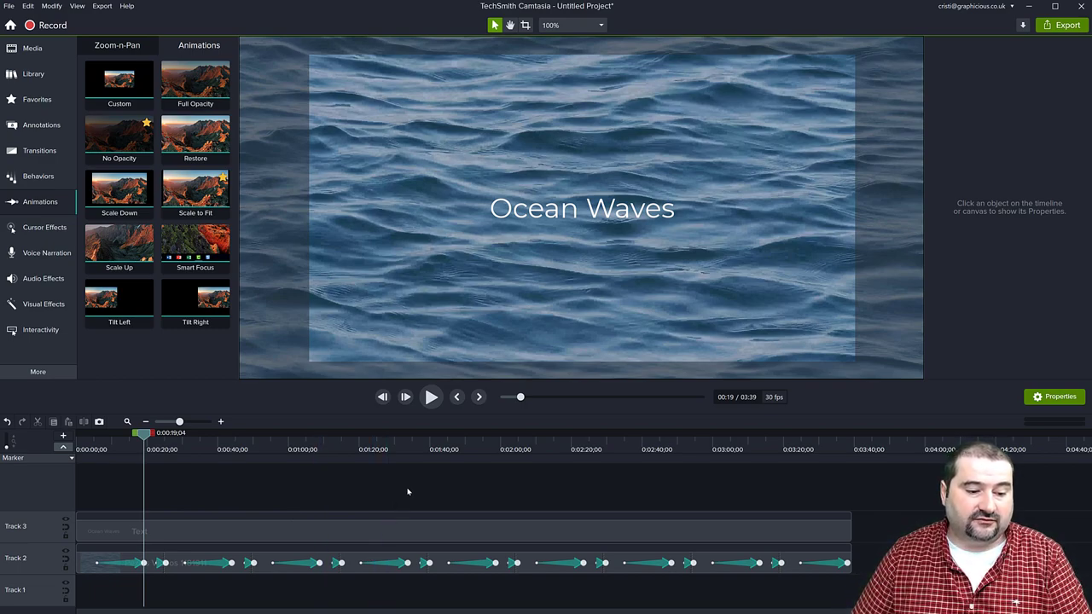
left_click(431, 396)
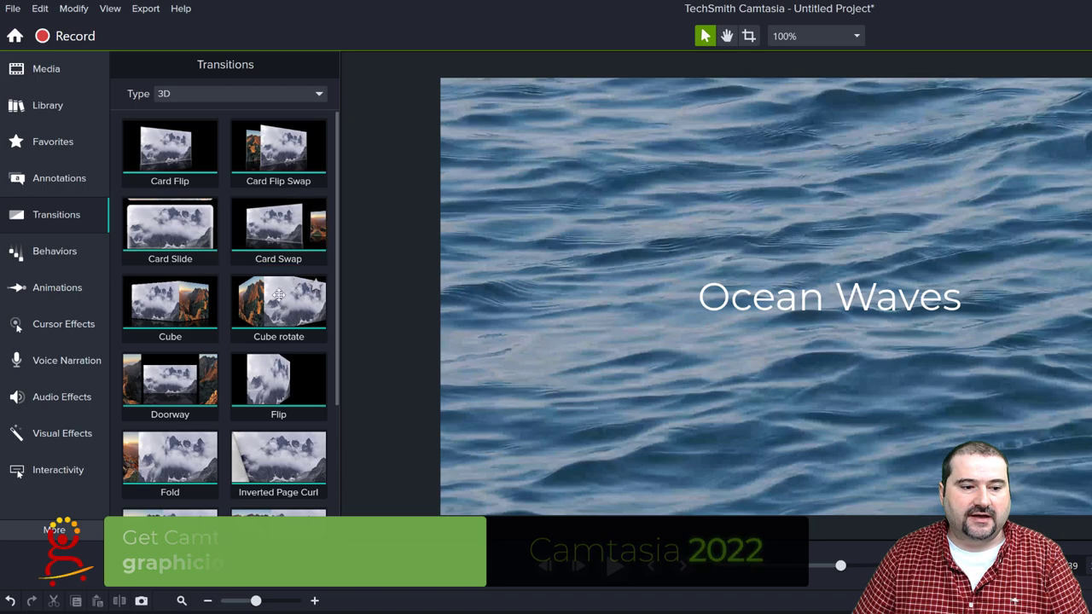
scroll(269, 323, "down", 5)
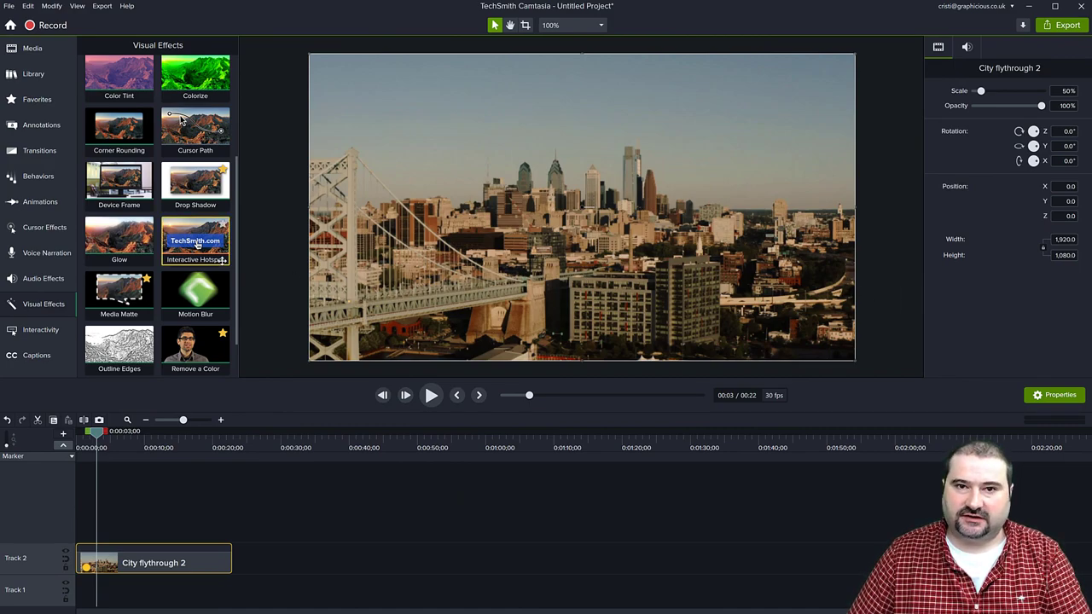
- Apply the Spotlight visual effect to the City flythrough 2 clip, aim it from the bridge toward the skyline, and preview it
scroll(192, 252, "down", 1)
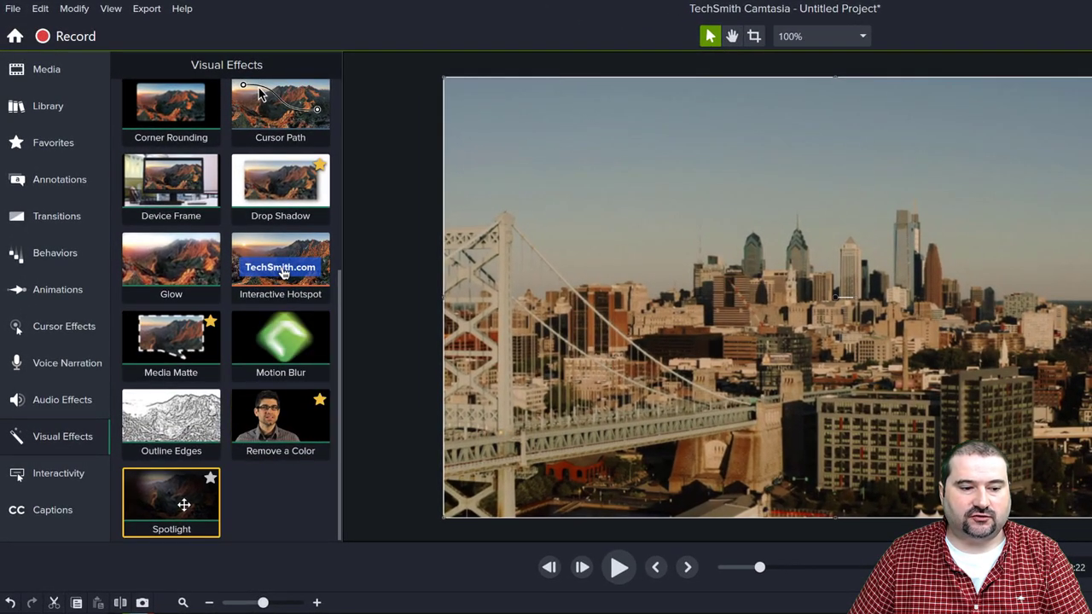
left_click_drag(142, 378, 566, 296)
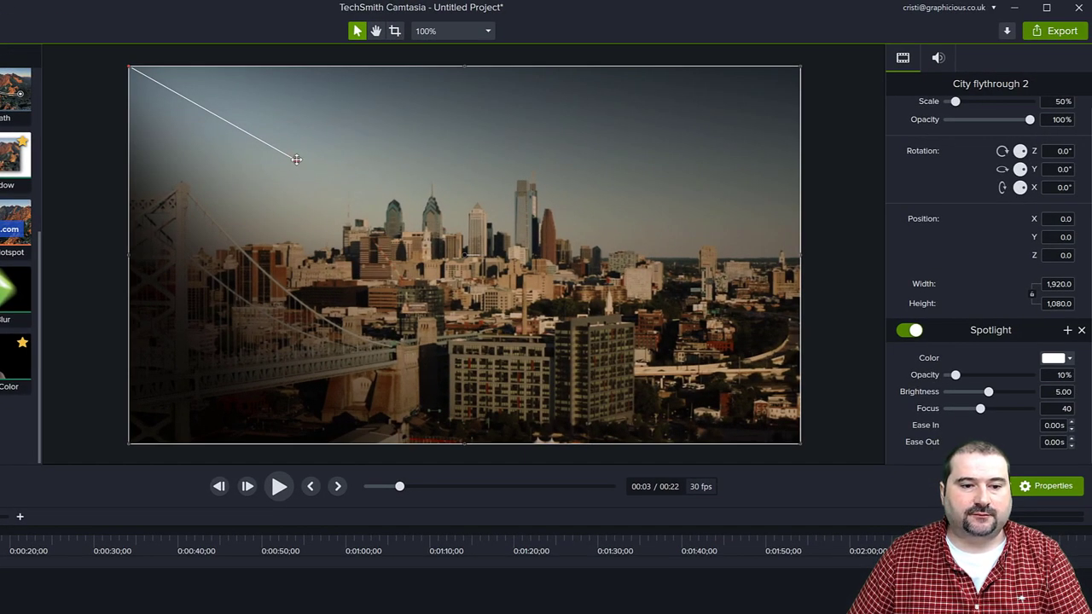
left_click_drag(296, 160, 579, 226)
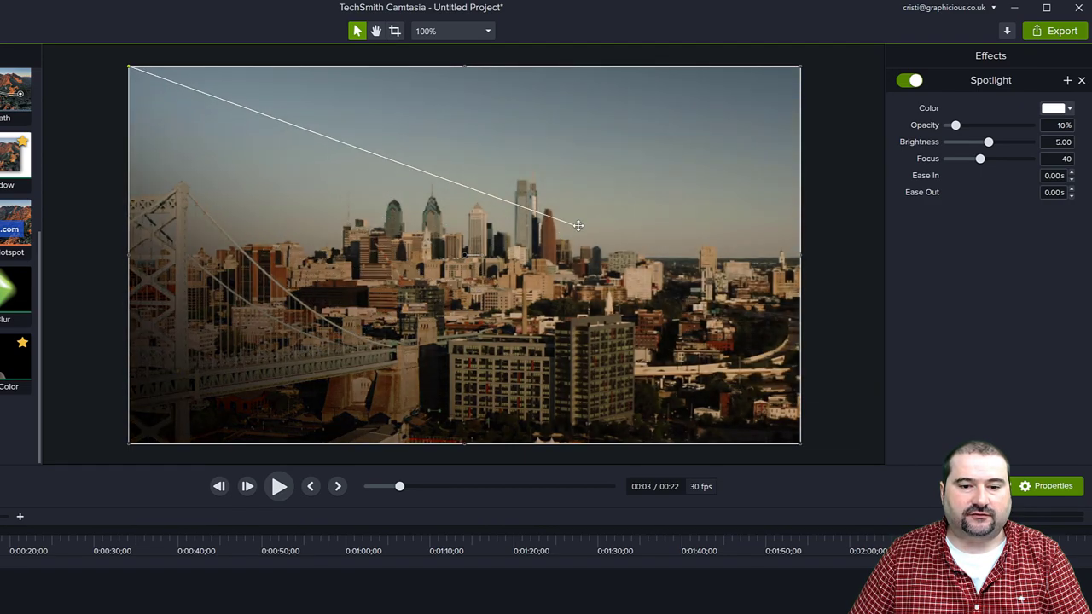
left_click_drag(128, 66, 290, 307)
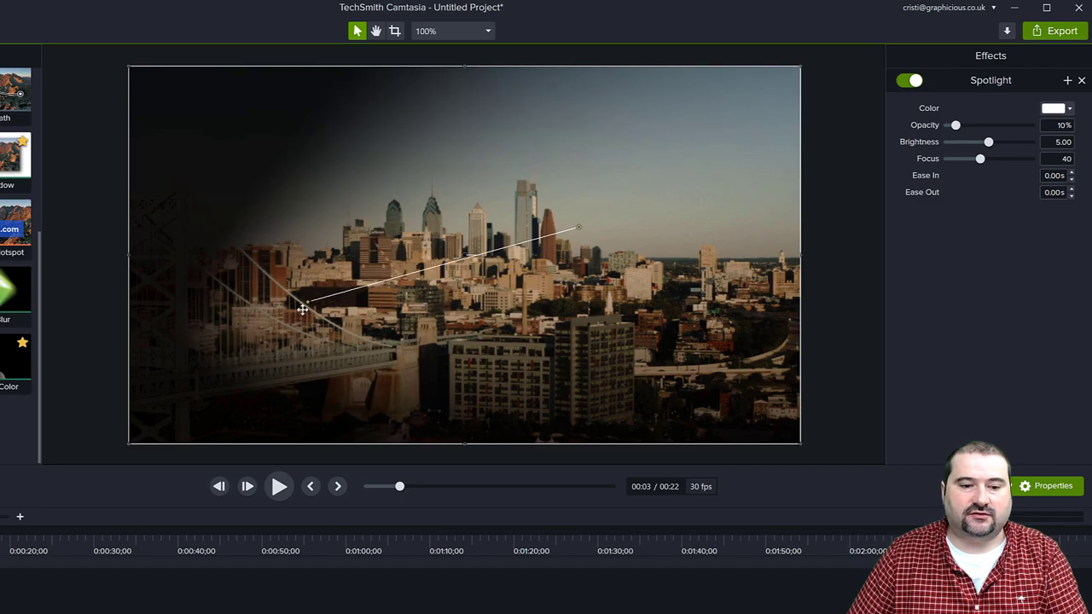
left_click(279, 487)
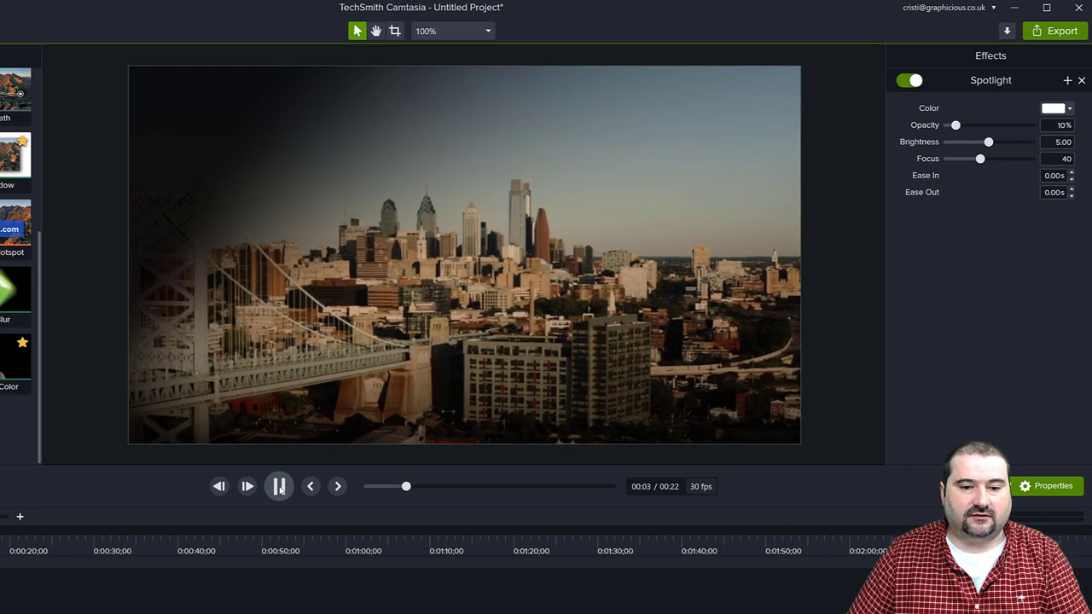
left_click(279, 487)
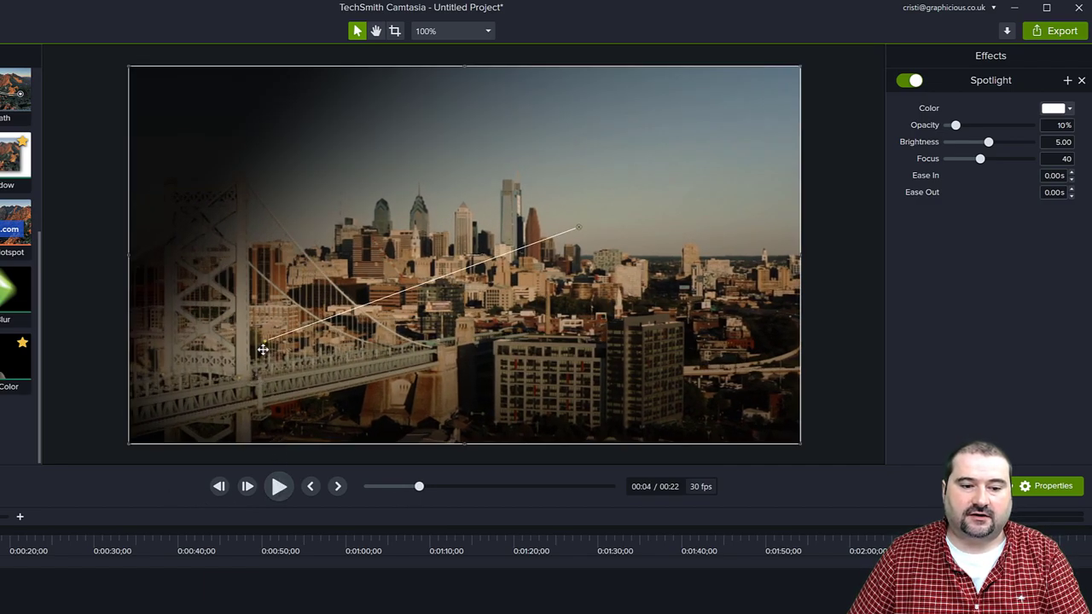
- Re-aim the spotlight from the upper-right sky toward the skyline and set its opacity to 0%, brightness to 8.52 and focus to 26
left_click_drag(265, 342, 700, 174)
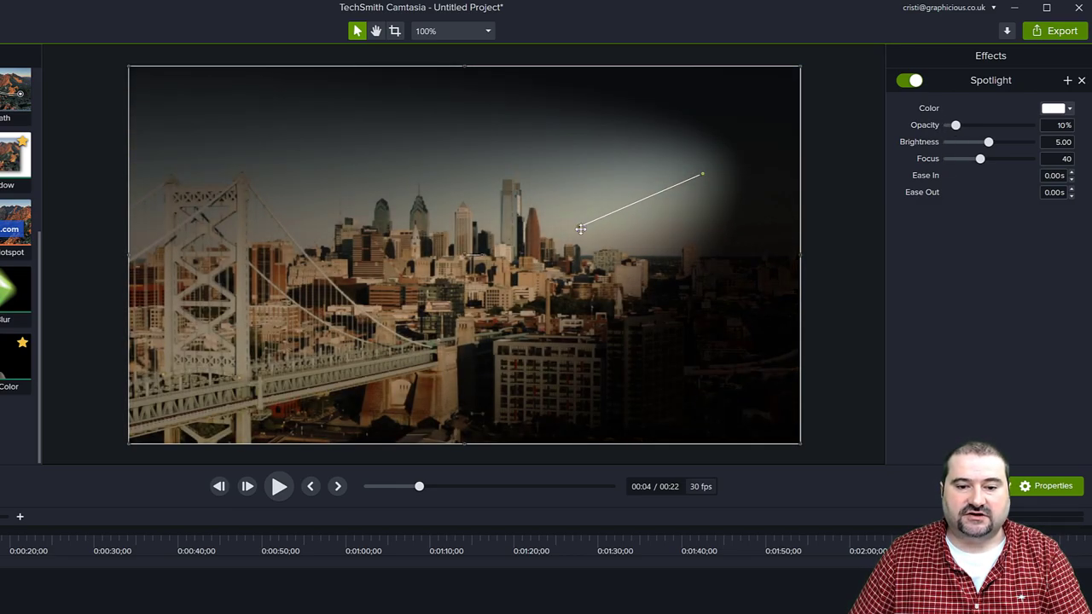
left_click_drag(579, 227, 550, 222)
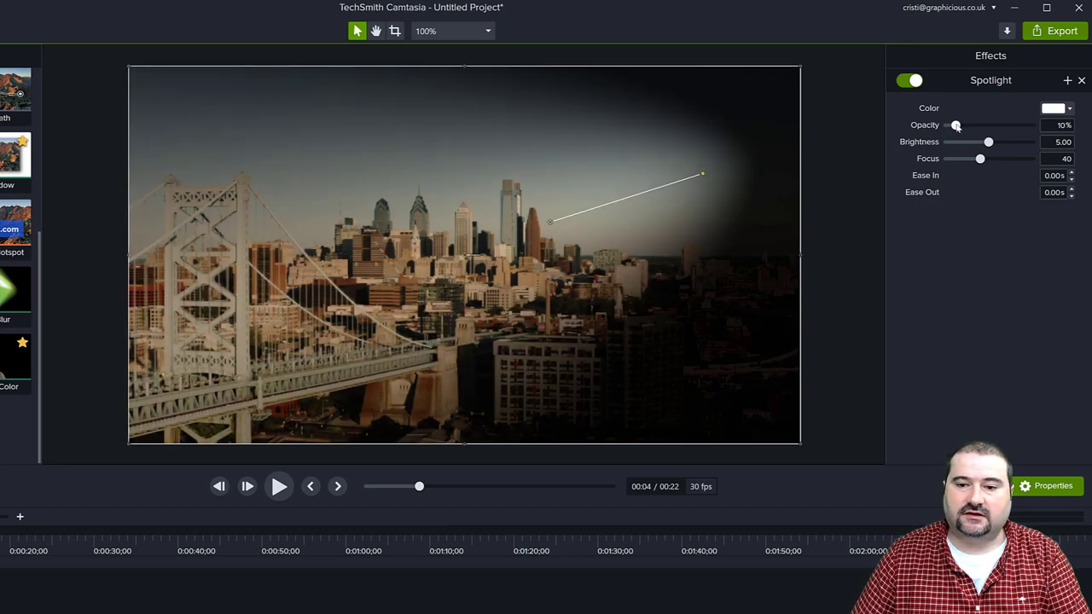
mouse_move(956, 125)
left_mouse_down()
mouse_move(1024, 146)
mouse_move(968, 165)
left_mouse_up()
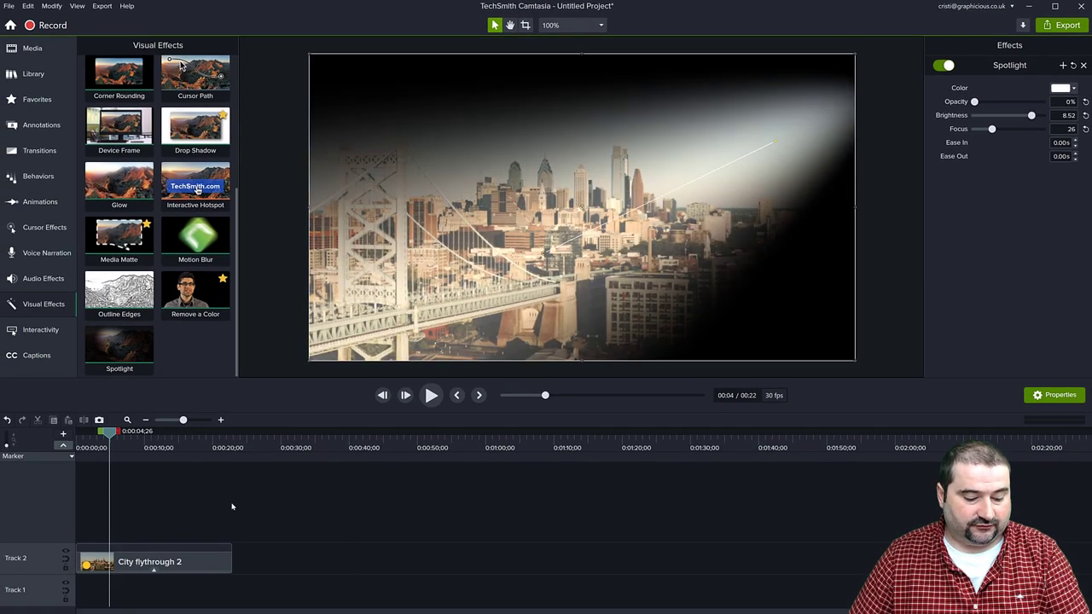
- Stretch the clip's animation to about 18 seconds and move the spotlight's end points to the upper-left sky and lower-right buildings, checking the motion
left_click(152, 563)
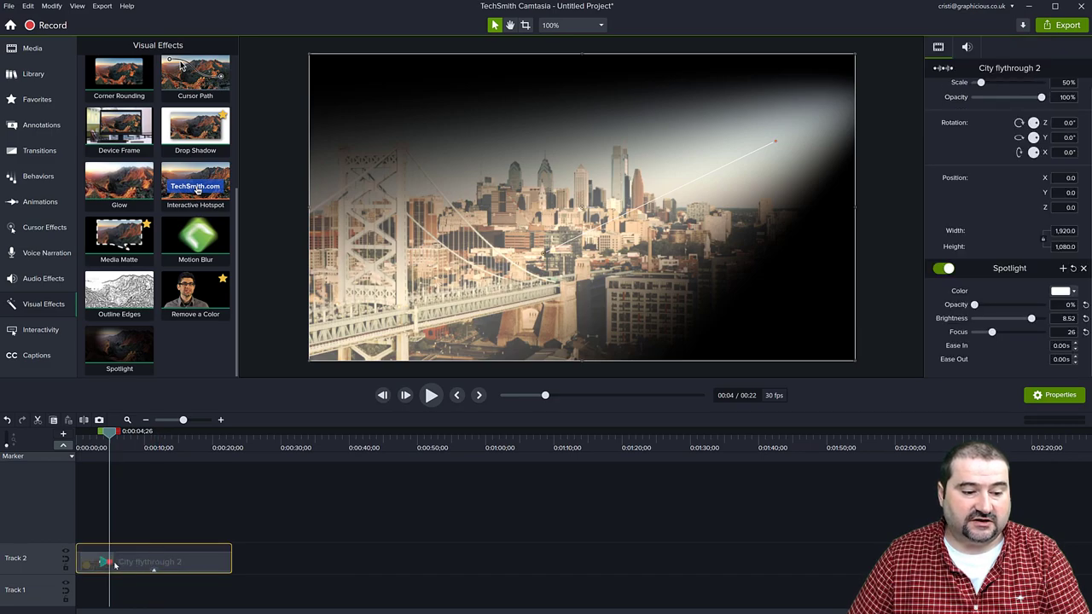
left_click_drag(128, 563, 210, 565)
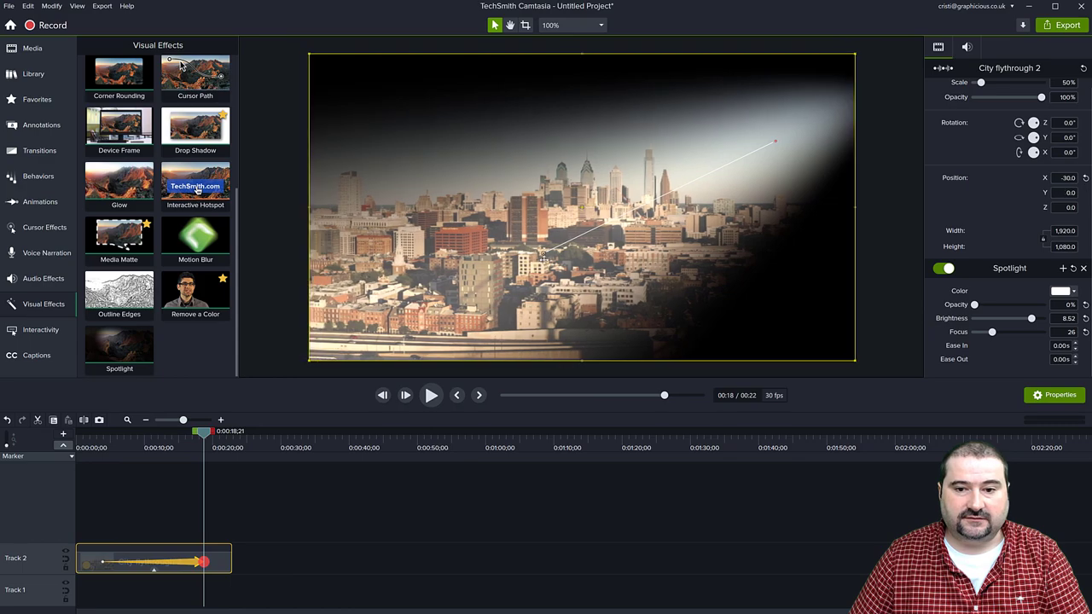
left_click(779, 128)
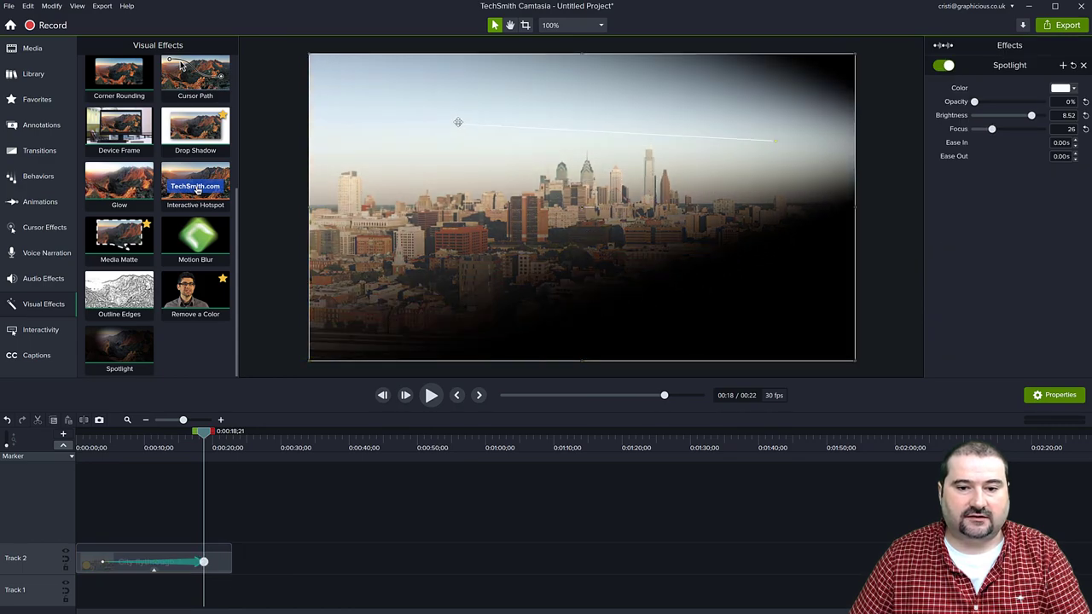
left_click_drag(777, 141, 800, 298)
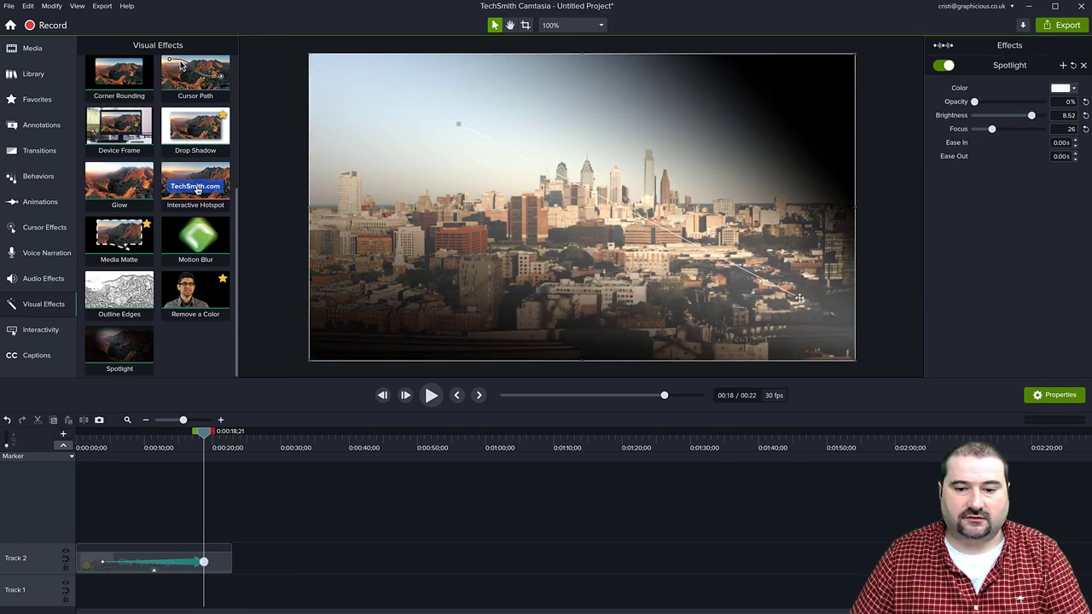
left_click_drag(223, 434, 207, 462)
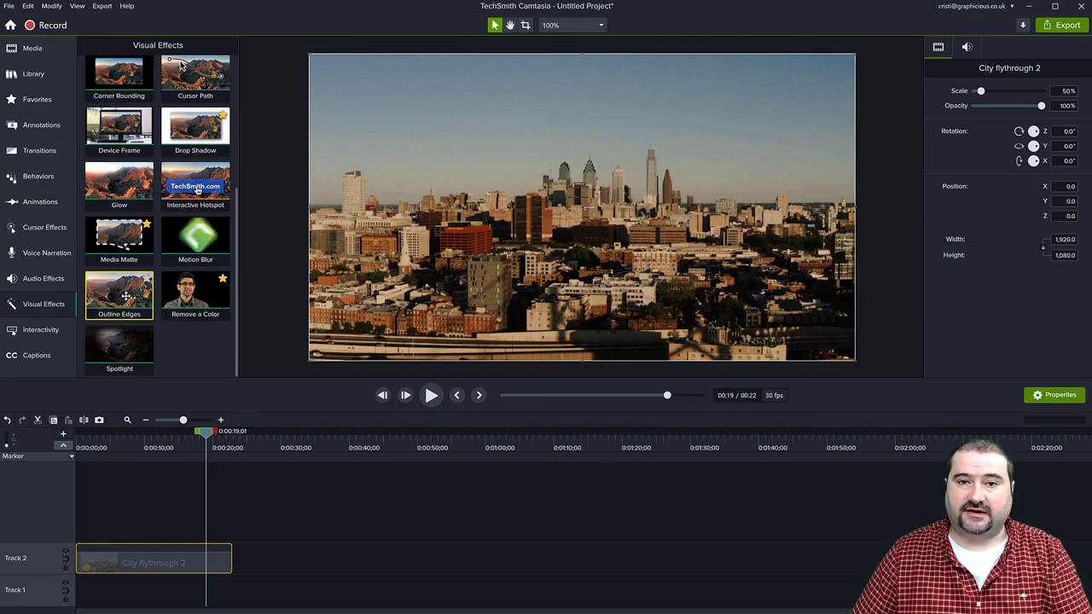
- Apply the Outline Edges visual effect to the City flythrough 2 clip and preview it briefly
left_click_drag(119, 295, 149, 561)
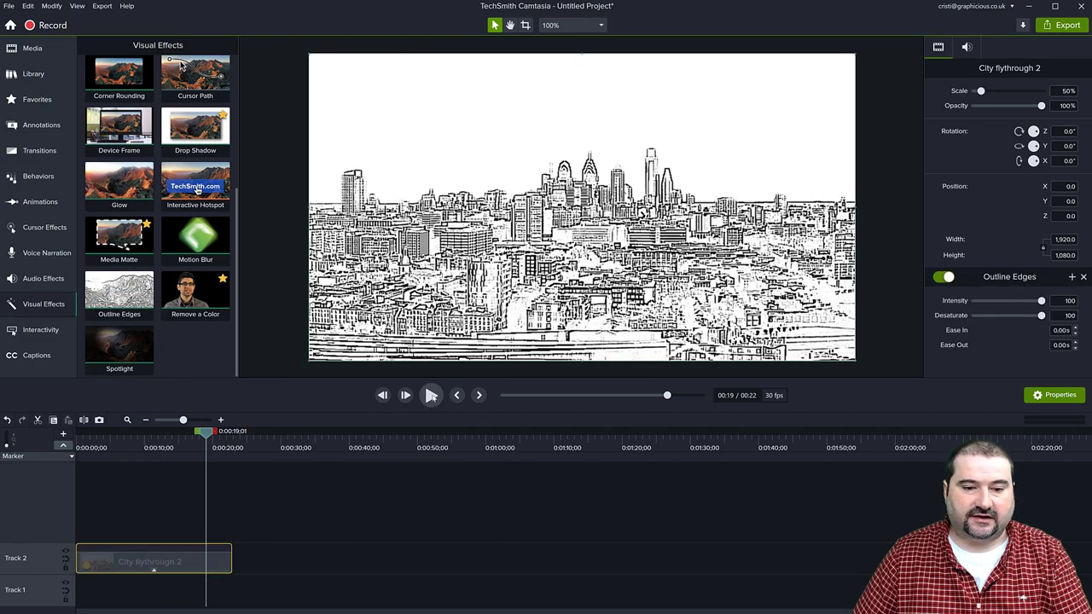
left_click(432, 395)
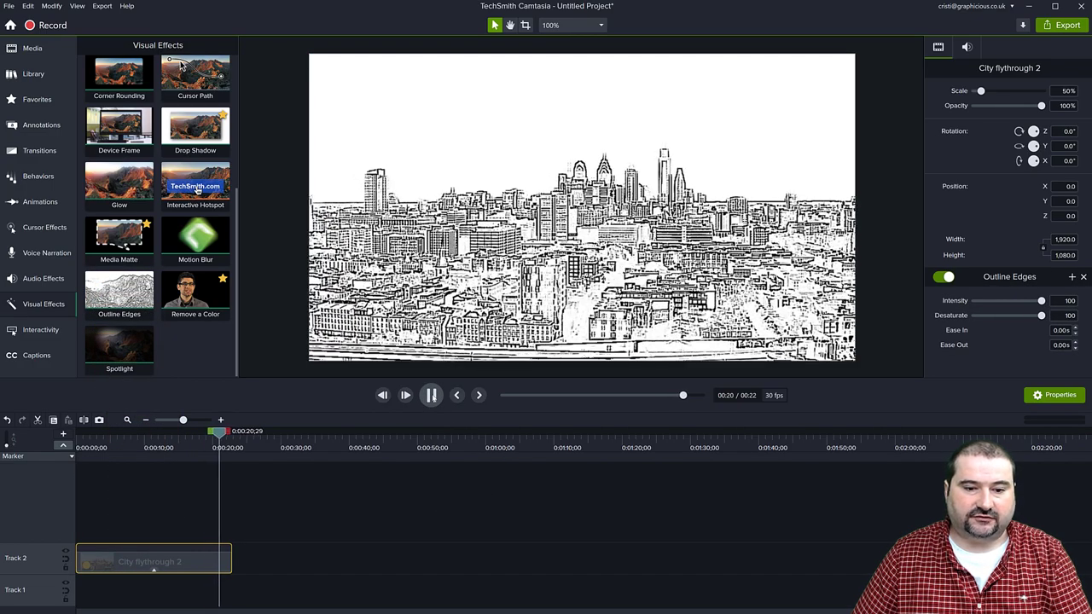
left_click(432, 395)
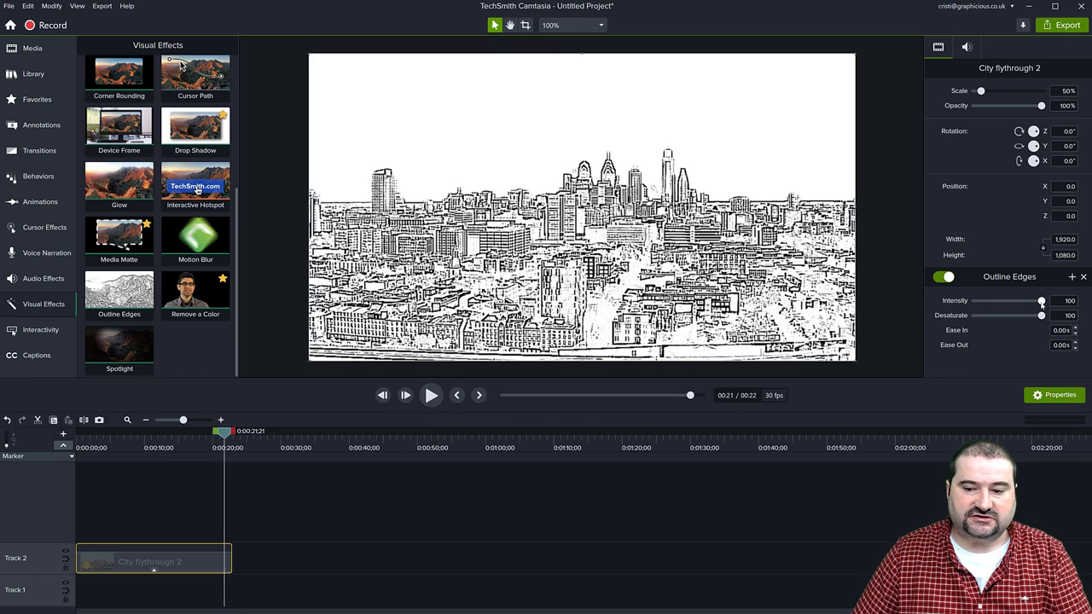
- Set the Outline Edges desaturation to 0 with intensity at 100, and preview the clip from near its start
left_click_drag(1041, 301, 974, 316)
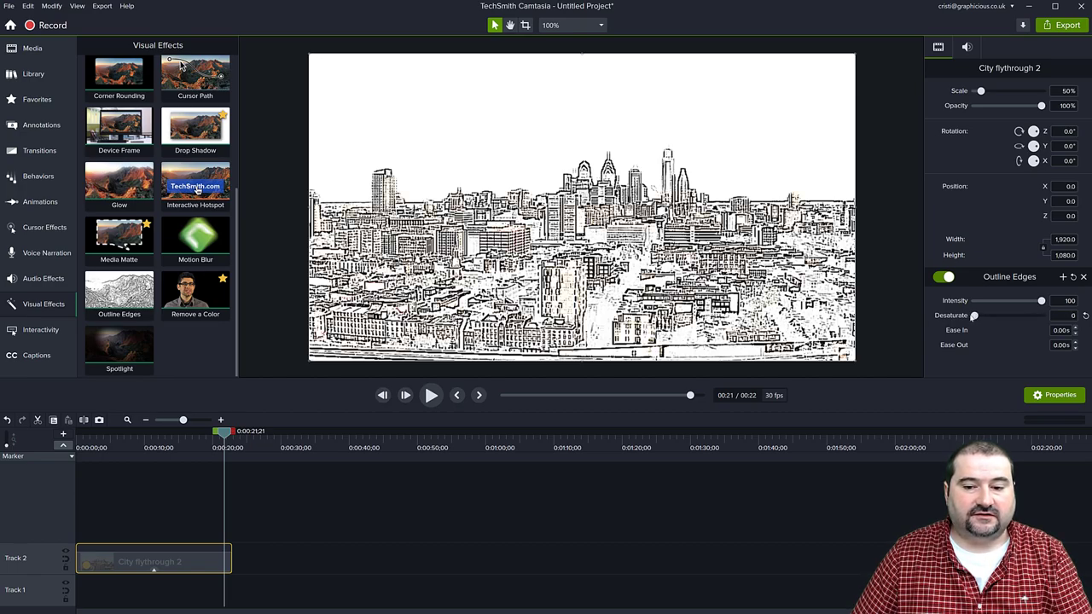
left_click_drag(224, 432, 113, 453)
key("space")
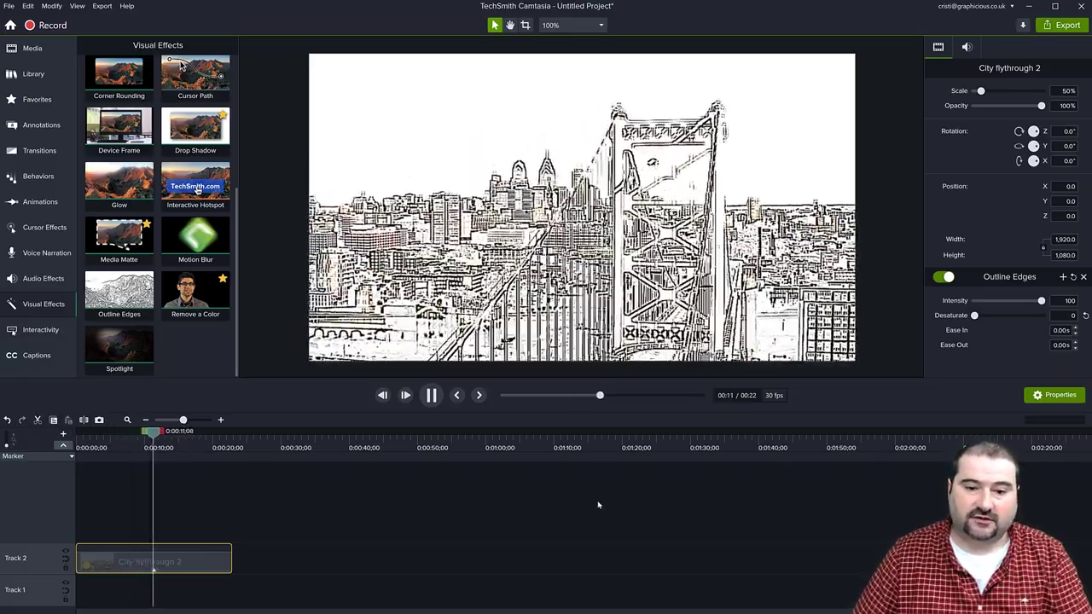
key("space")
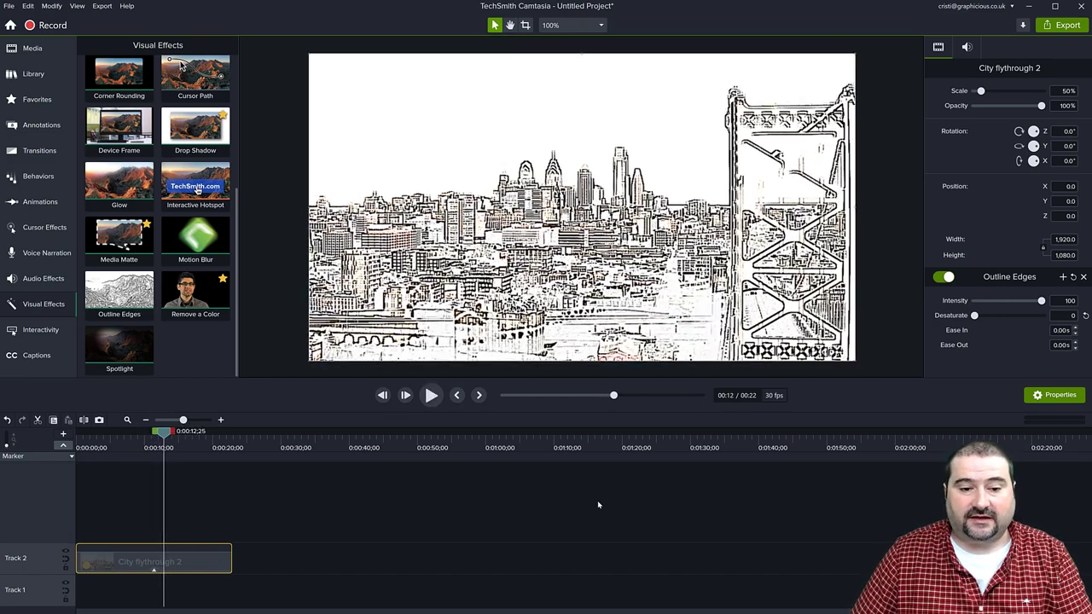